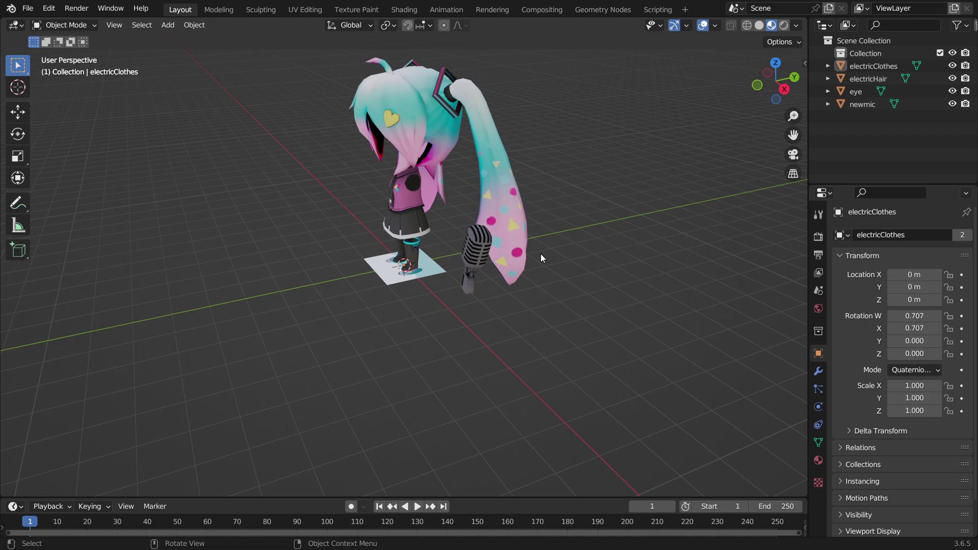
# Examine the separate costume pieces by selecting the hair, the clothes and the microphone and viewing them from several sides
pyautogui.moveTo(540, 254); pyautogui.dragTo(523, 273, button='middle')
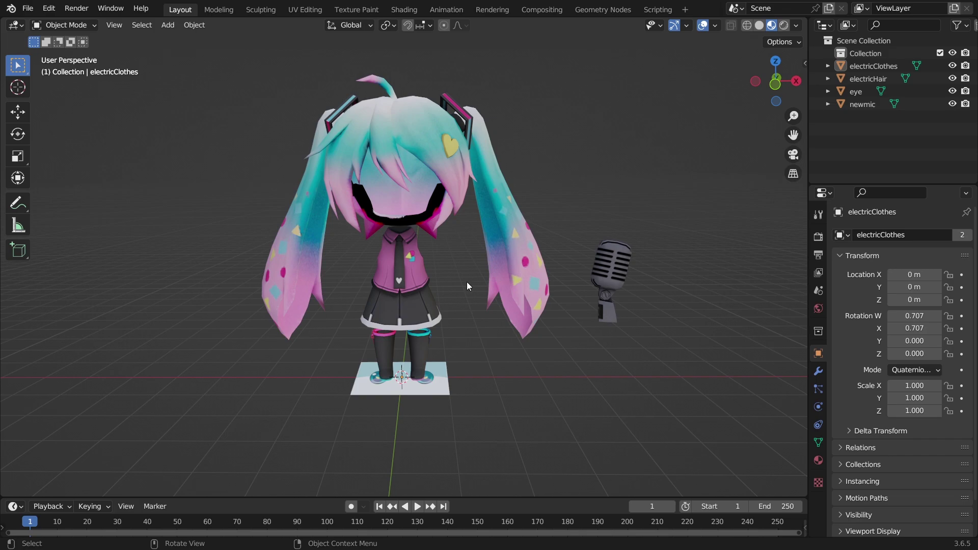
pyautogui.click(416, 197)
pyautogui.click(410, 305)
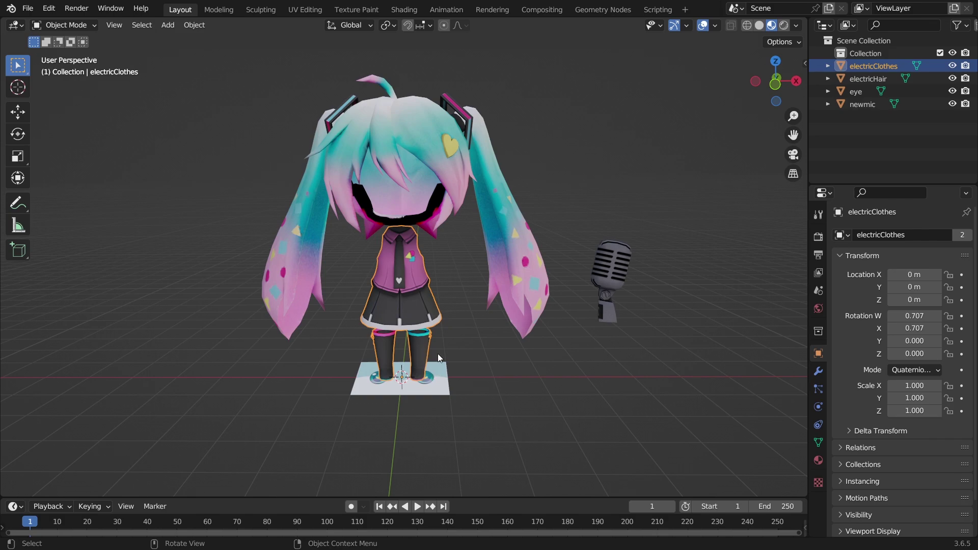
pyautogui.click(614, 266)
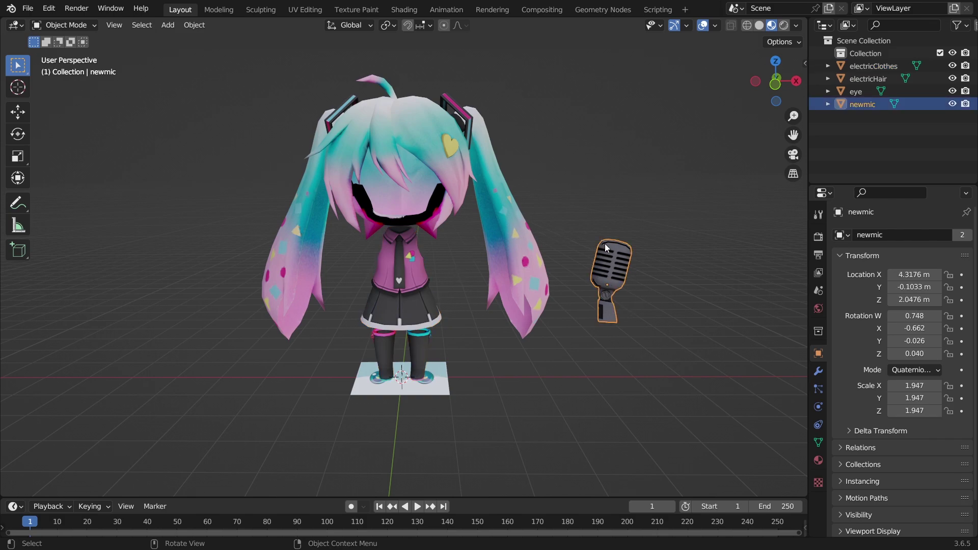
pyautogui.moveTo(605, 248); pyautogui.dragTo(209, 200, button='middle')
pyautogui.click(208, 201)
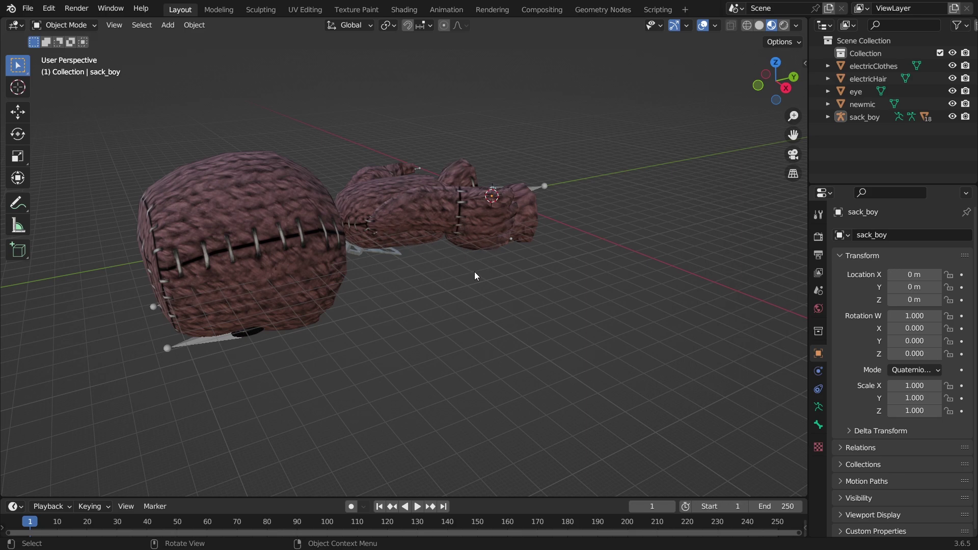
# Preview the sack_boy armature in Rest Position and return it to Pose Position
pyautogui.moveTo(475, 273); pyautogui.dragTo(601, 145, button='middle')
pyautogui.click(818, 406)
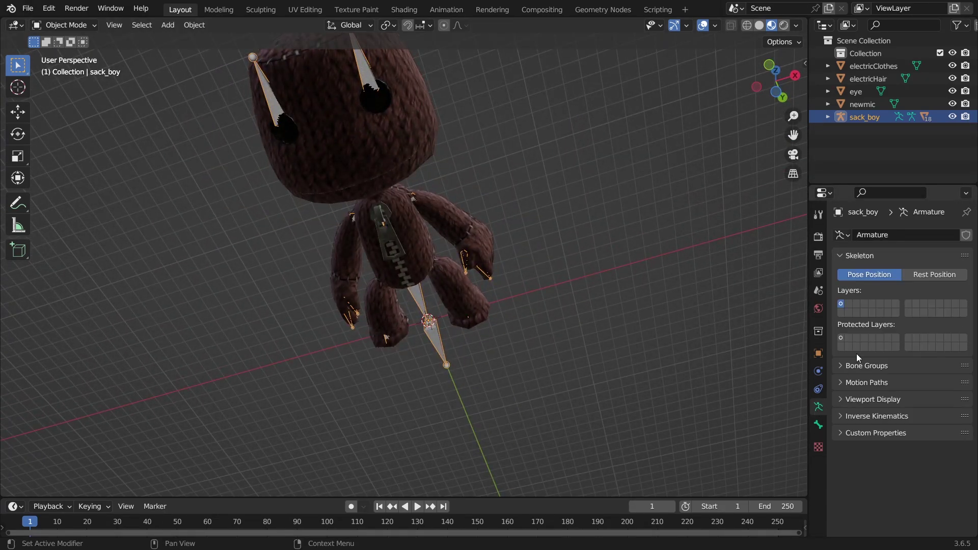
pyautogui.click(938, 275)
pyautogui.moveTo(407, 143); pyautogui.dragTo(463, 256, button='middle')
pyautogui.moveTo(536, 247); pyautogui.dragTo(539, 261, button='middle')
pyautogui.click(869, 274)
pyautogui.moveTo(738, 229); pyautogui.dragTo(693, 177, button='middle')
pyautogui.click(692, 177)
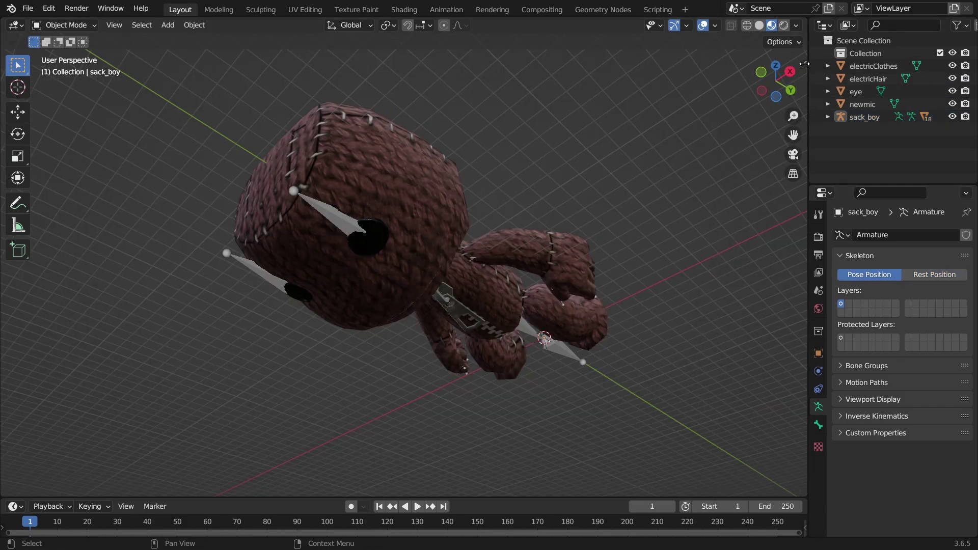
# Show the CATS model tools with the sack_boy armature selected and look at the pose mode option
pyautogui.click(804, 63)
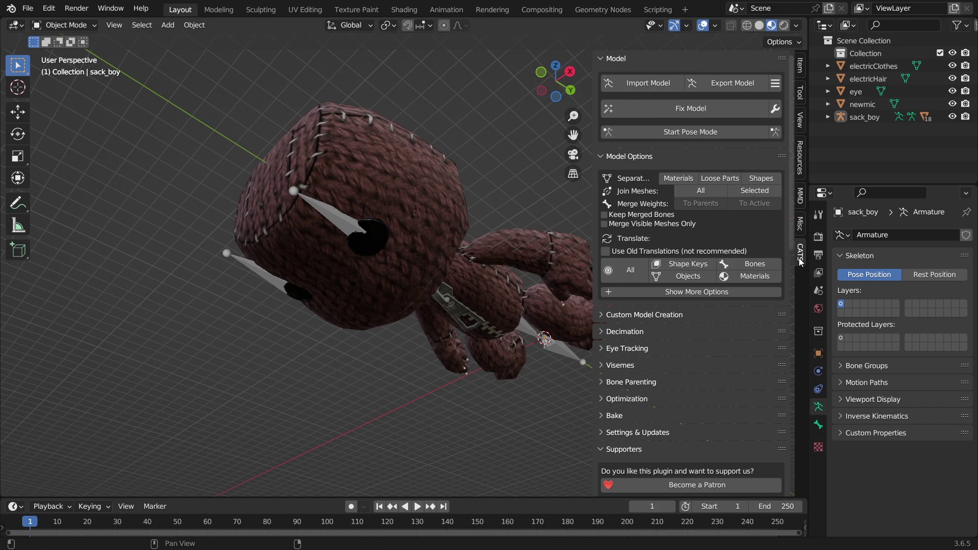
pyautogui.hotkey('ctrl', 'z')
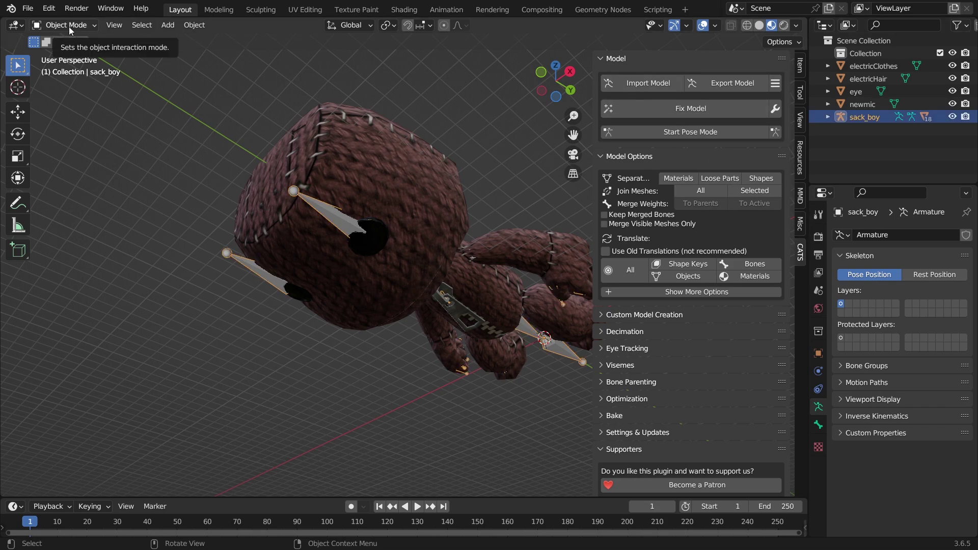
pyautogui.click(69, 26)
pyautogui.click(51, 67)
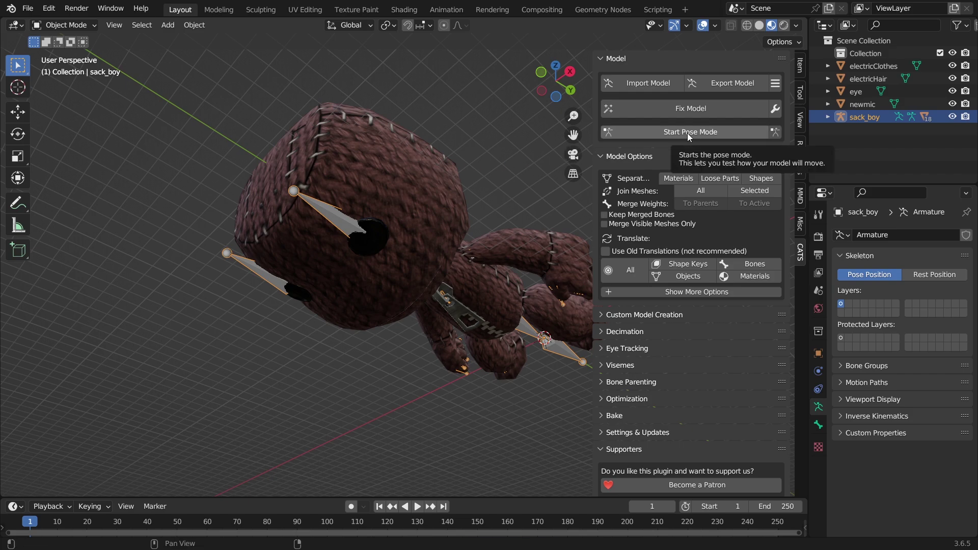
pyautogui.click(62, 25)
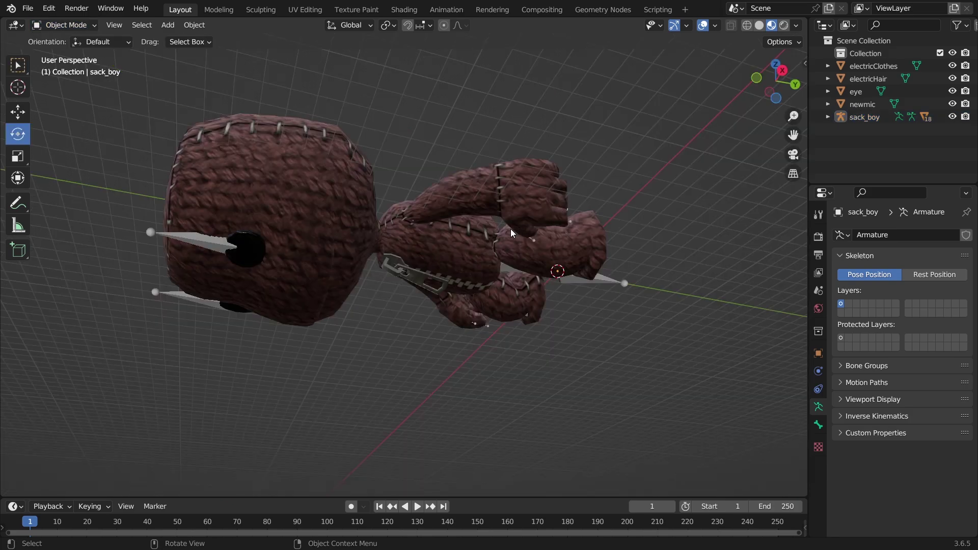
# Rotate the sack_boy armature so the character stands upright on the grid, undoing the surplus rotation
pyautogui.moveTo(408, 172); pyautogui.dragTo(515, 145, button='middle')
pyautogui.click(865, 117)
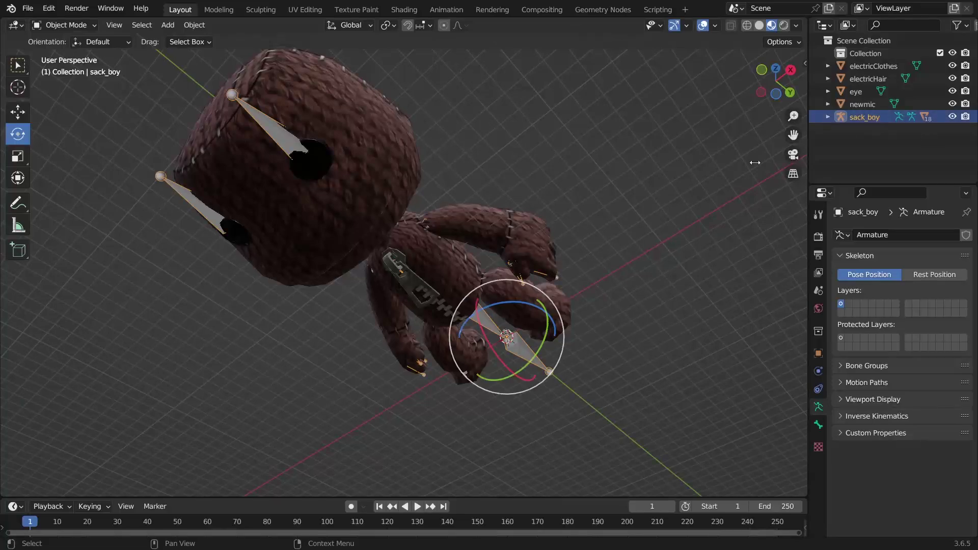
pyautogui.moveTo(495, 358); pyautogui.dragTo(553, 342)
pyautogui.moveTo(484, 320); pyautogui.dragTo(504, 354)
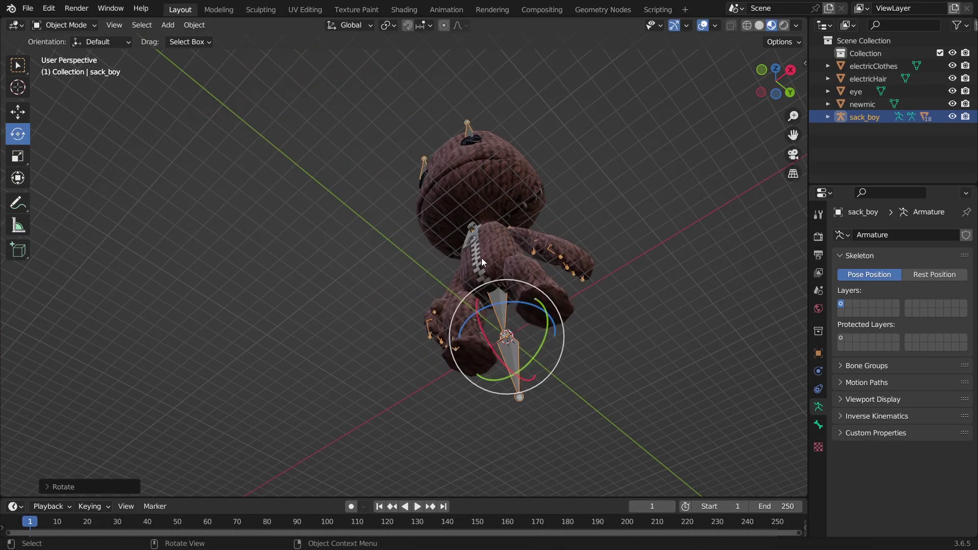
pyautogui.moveTo(504, 354); pyautogui.dragTo(540, 334, button='middle')
pyautogui.hotkey('ctrl', 'z')
pyautogui.moveTo(447, 282); pyautogui.dragTo(549, 302, button='middle')
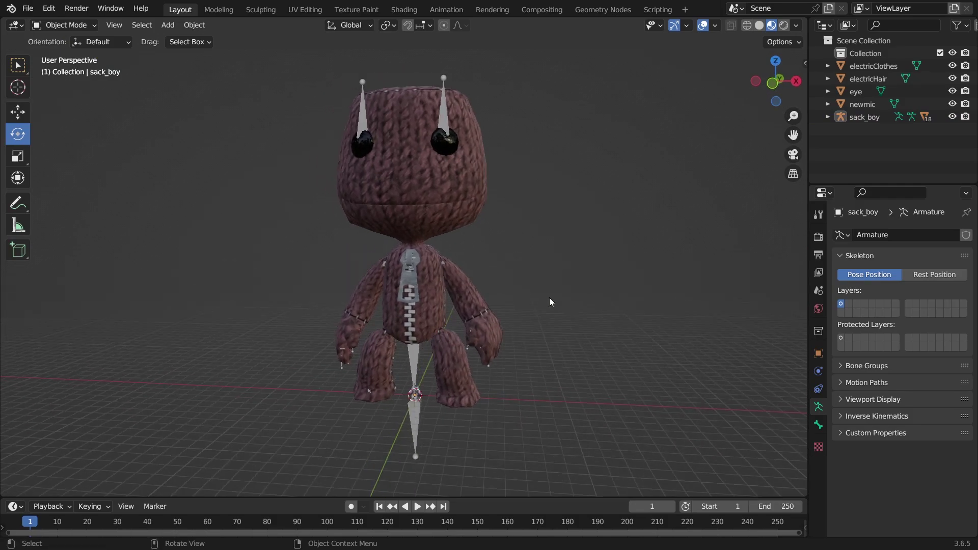
# Set the viewport clip end to 100000 m and the clip start to 1.91 m
pyautogui.click(804, 63)
pyautogui.click(799, 119)
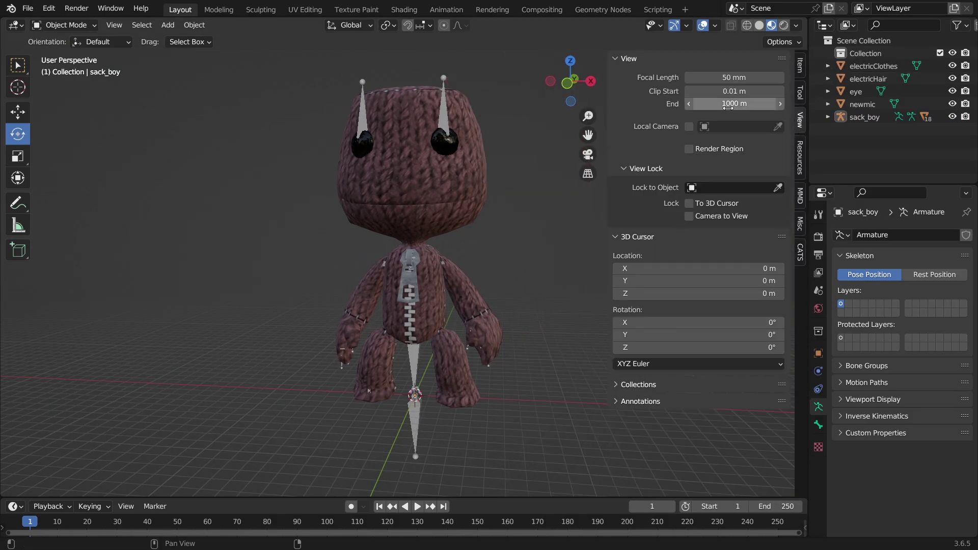
pyautogui.click(699, 104)
pyautogui.click(699, 104)
pyautogui.write('000')
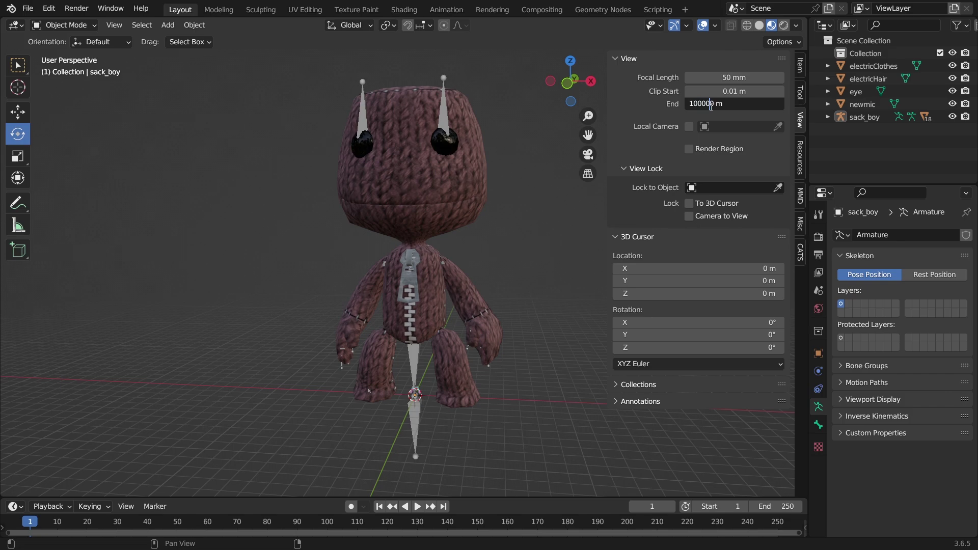
pyautogui.press('Return')
pyautogui.moveTo(715, 93); pyautogui.dragTo(734, 92)
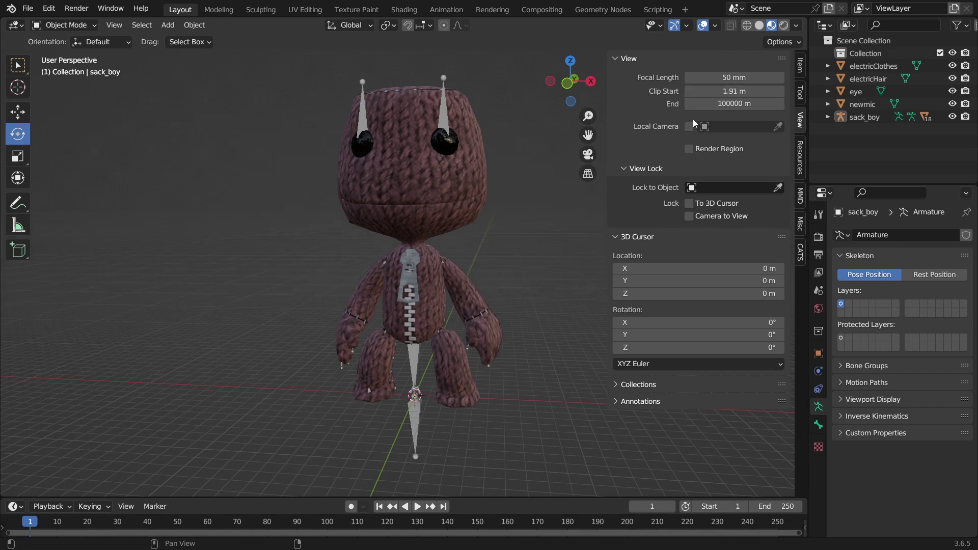
pyautogui.press('n')
# Scale the clothes, hair, eye and newmic objects up together to roughly match the sack_boy character's size
pyautogui.click(862, 104)
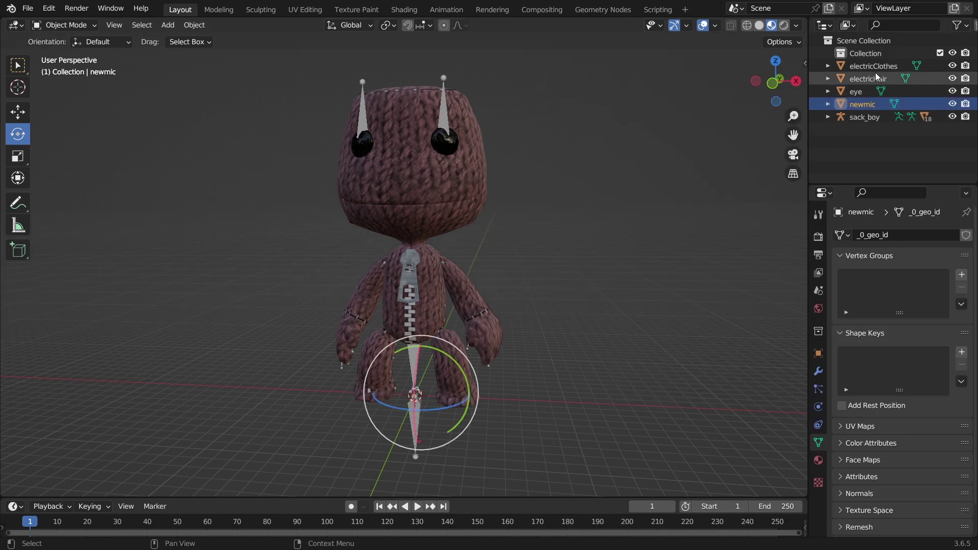
pyautogui.keyDown('shift'); pyautogui.click(868, 66); pyautogui.keyUp('shift')
pyautogui.moveTo(636, 178); pyautogui.dragTo(542, 297, button='middle')
pyautogui.press('s')
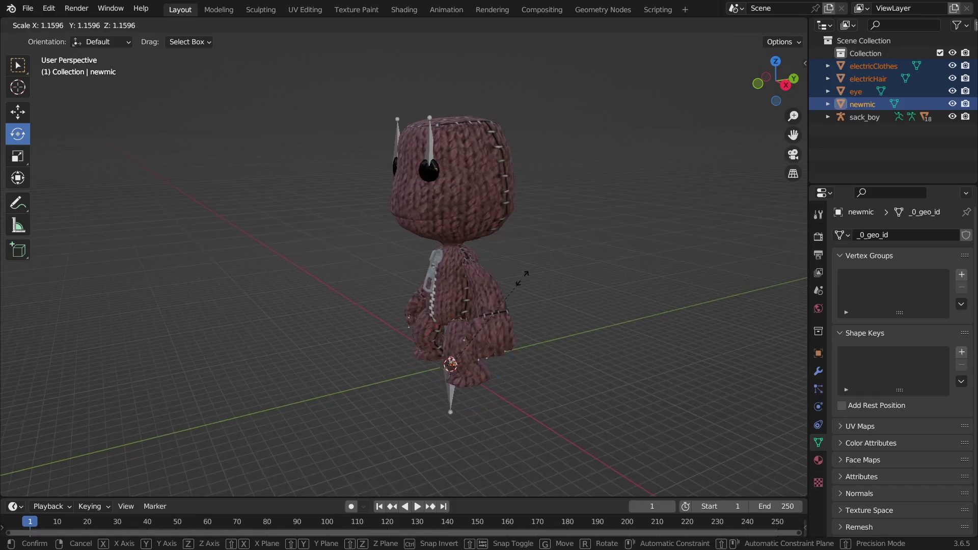
pyautogui.click(336, 254)
pyautogui.press('s')
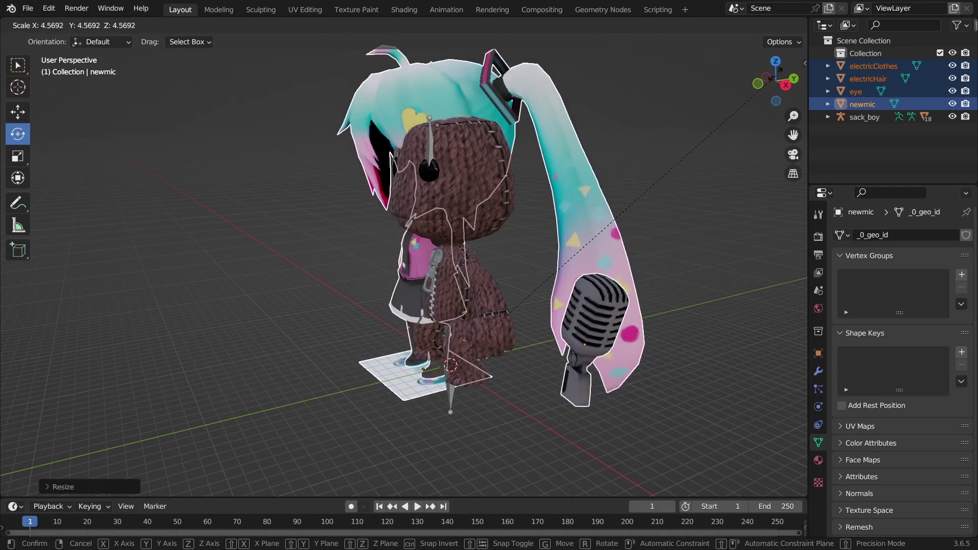
pyautogui.click(704, 73)
# Move the scaled costume objects together along the X axis so they stand beside the sack_boy character
pyautogui.moveTo(572, 163); pyautogui.dragTo(455, 334, button='middle')
pyautogui.hotkey('shift', 'space')
pyautogui.press('g')
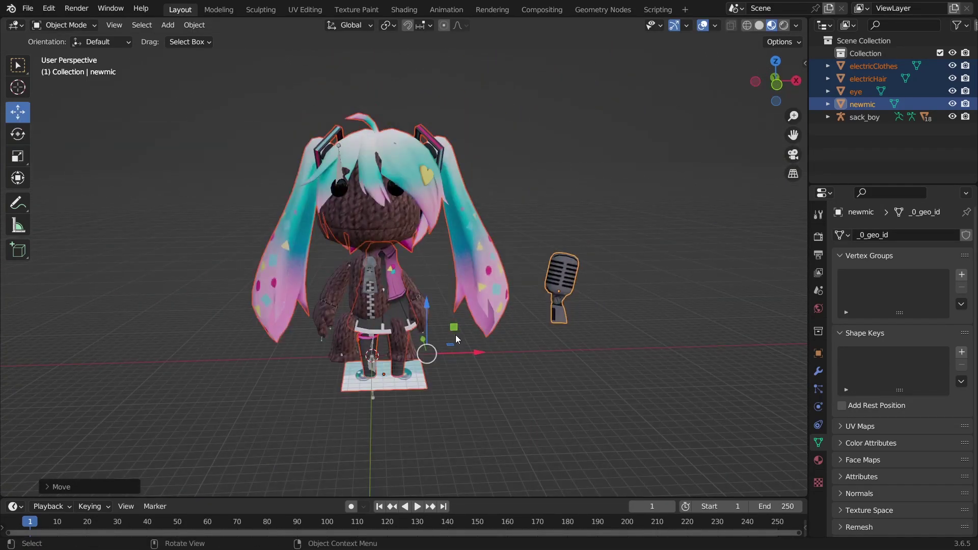
pyautogui.moveTo(458, 353); pyautogui.dragTo(713, 280)
# Set the electricHair object's origin to its geometry
pyautogui.click(642, 175)
pyautogui.moveTo(630, 179); pyautogui.dragTo(588, 206, button='middle')
pyautogui.click(194, 25)
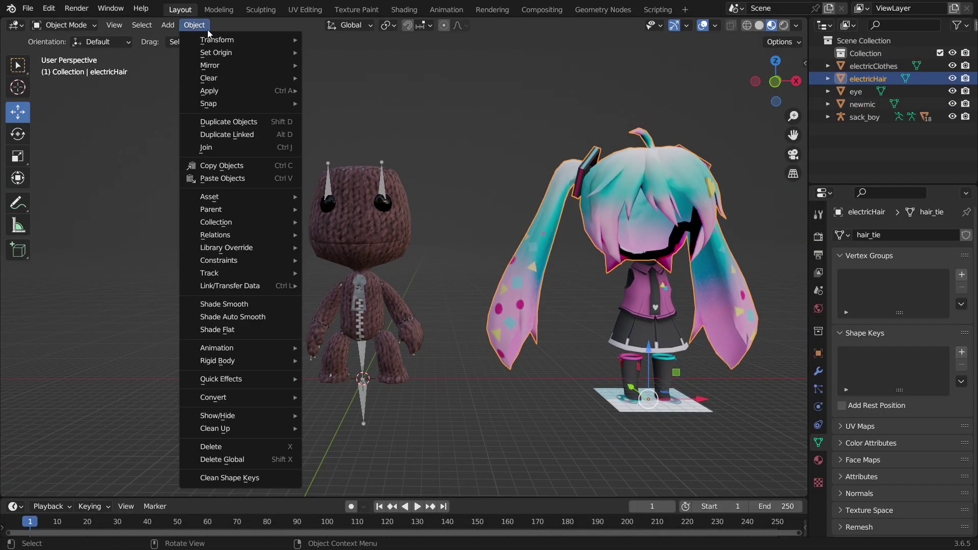
pyautogui.moveTo(269, 53)
pyautogui.click(380, 66)
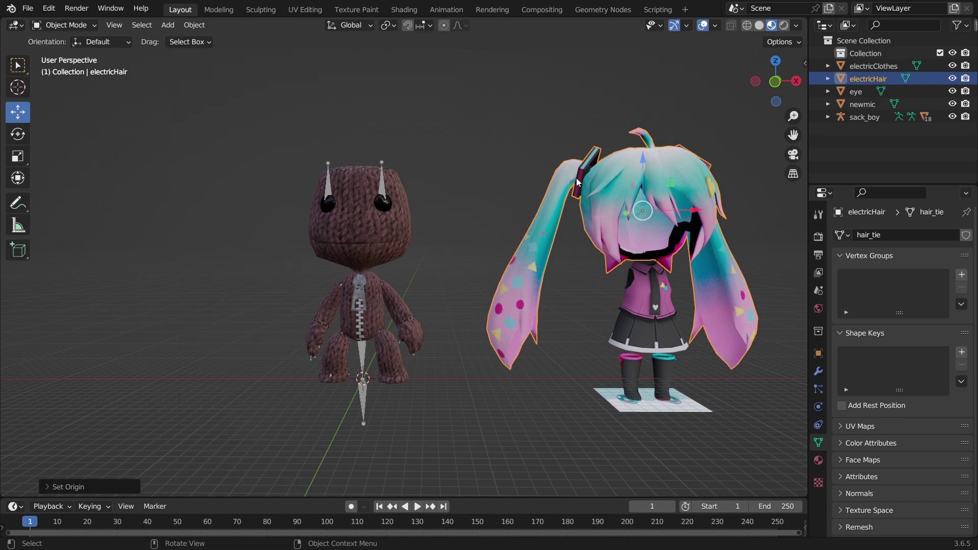
# Move the electricHair object along the X axis onto the sack_boy's head and shift it slightly back along Y
pyautogui.moveTo(668, 220); pyautogui.dragTo(661, 196, button='middle')
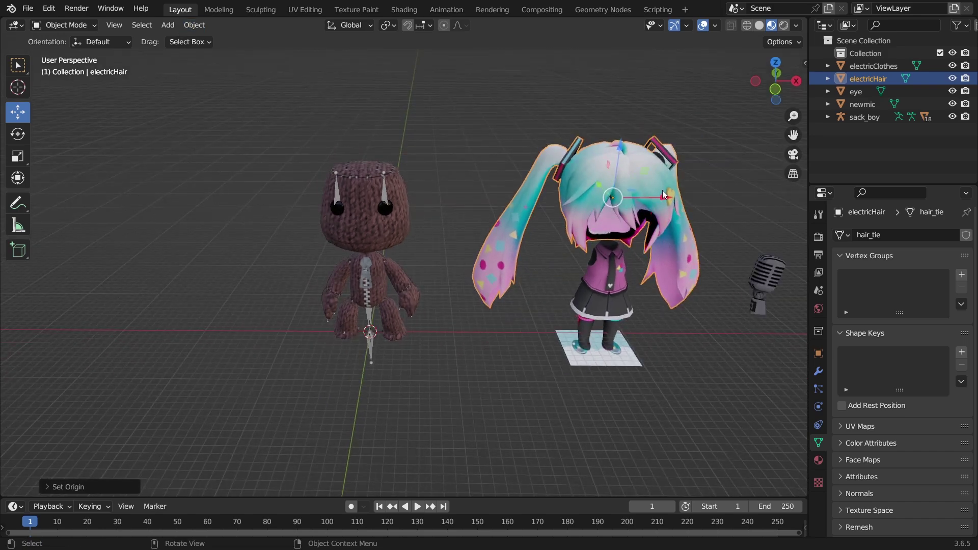
pyautogui.moveTo(663, 198); pyautogui.dragTo(370, 206)
pyautogui.scroll(5, 377, 213)
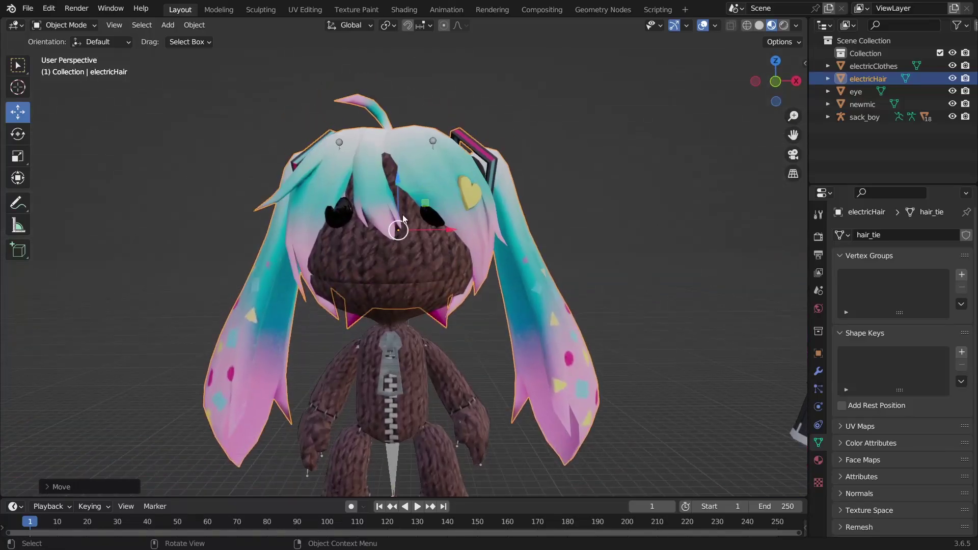
pyautogui.moveTo(399, 194); pyautogui.dragTo(433, 265, button='middle')
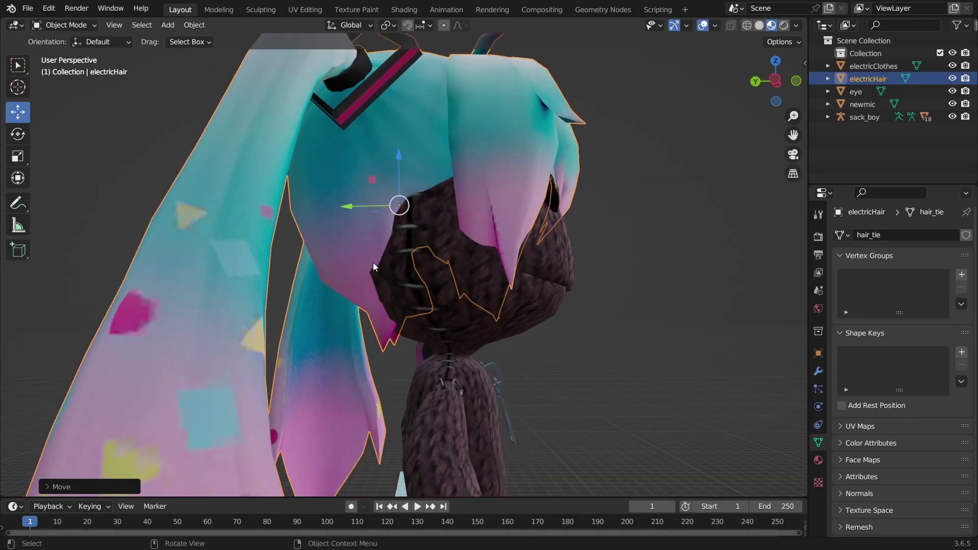
pyautogui.moveTo(368, 207); pyautogui.dragTo(365, 206)
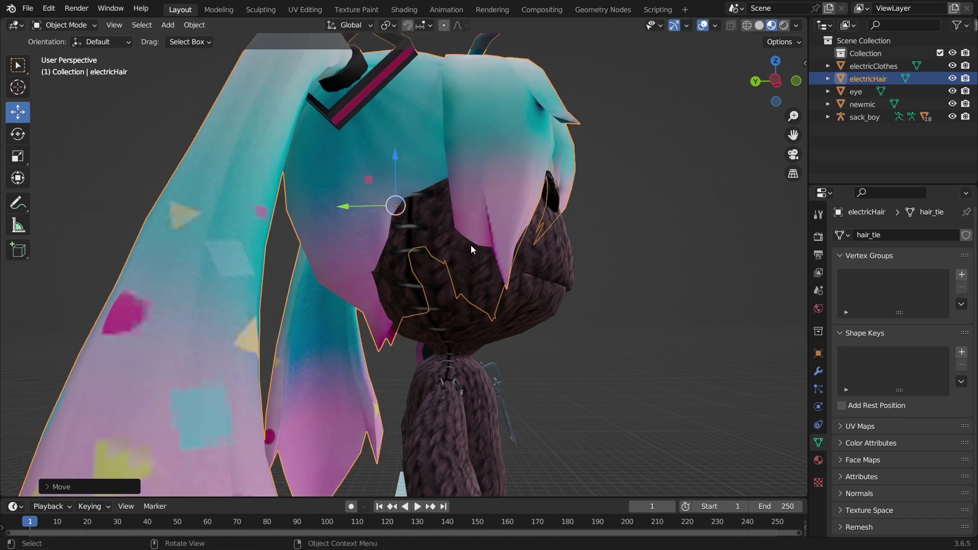
# Scale the hair along the X, Z and Y axes to fit around the sack_boy's head and check the fit
pyautogui.press('s')
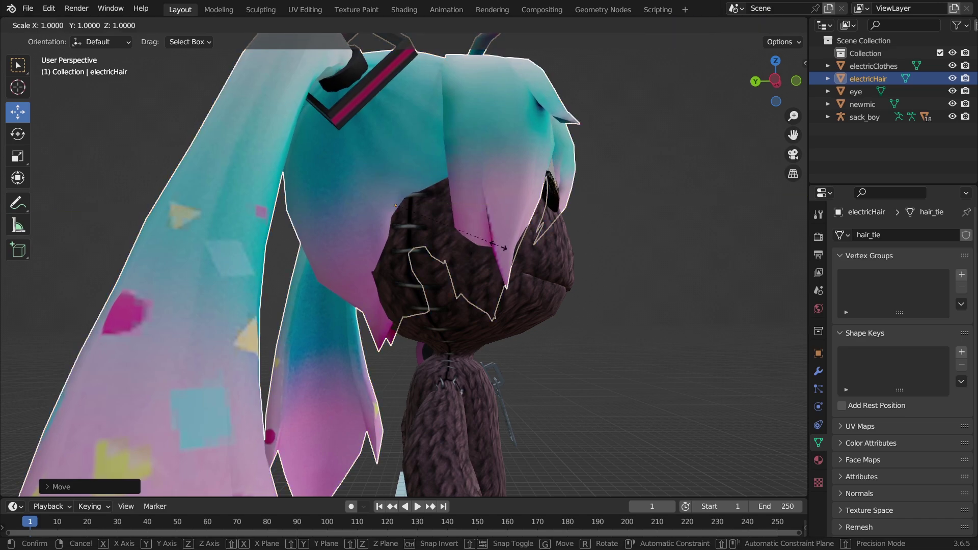
pyautogui.click(498, 247)
pyautogui.press('s')
pyautogui.press('x')
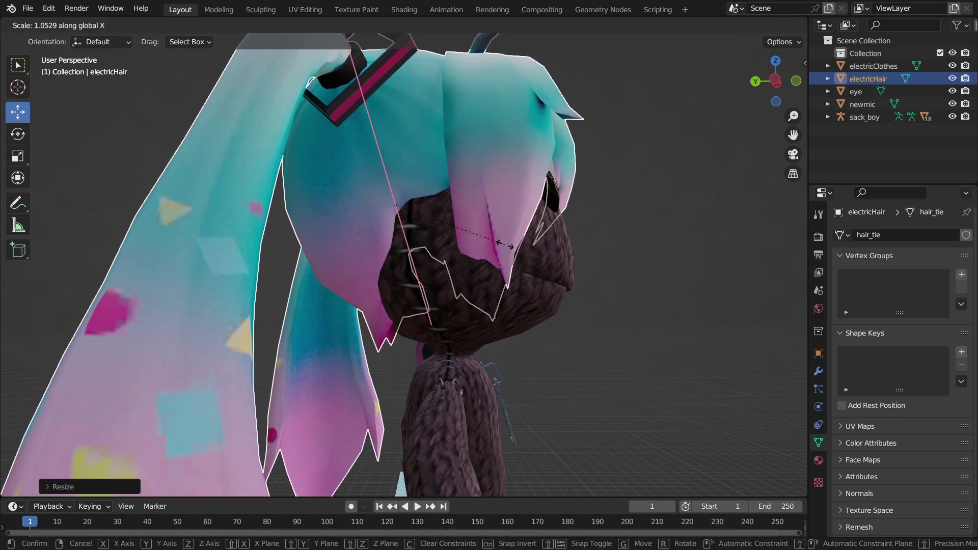
pyautogui.press('z')
pyautogui.press('y')
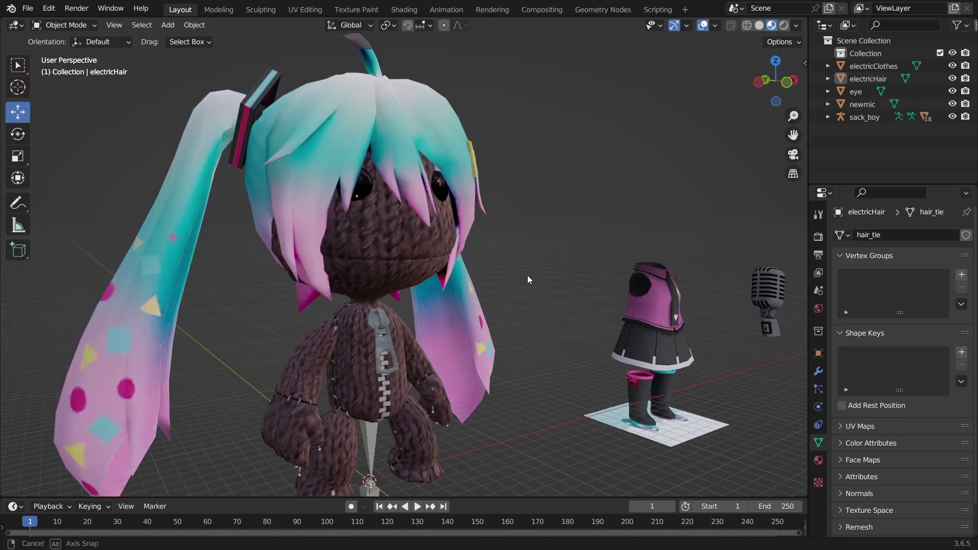
pyautogui.moveTo(531, 277); pyautogui.dragTo(573, 279, button='middle')
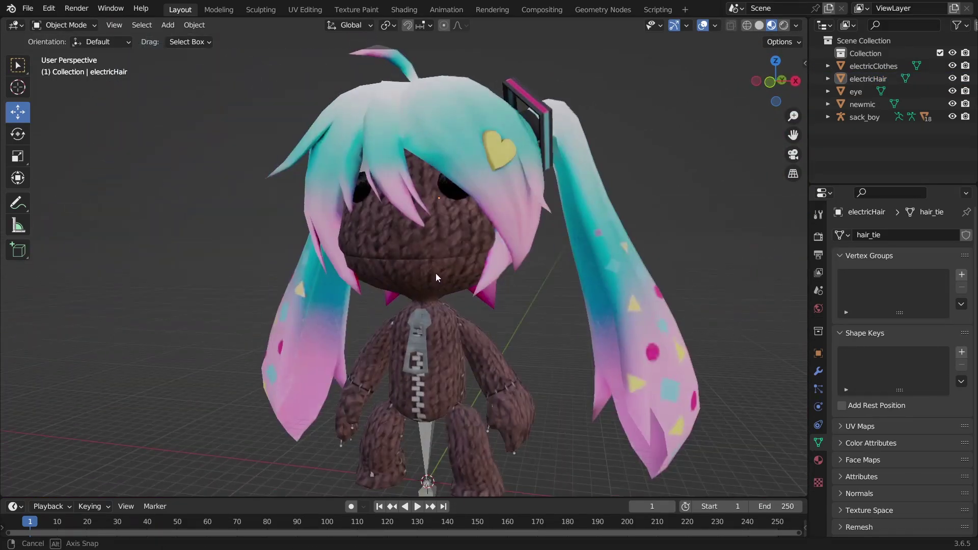
pyautogui.moveTo(436, 273); pyautogui.dragTo(518, 182, button='middle')
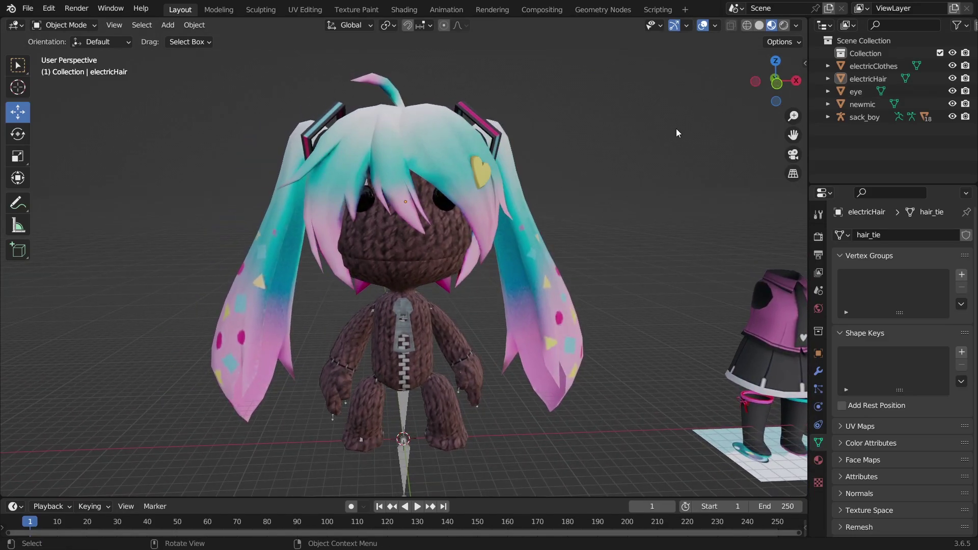
pyautogui.moveTo(686, 164); pyautogui.dragTo(672, 174, button='middle')
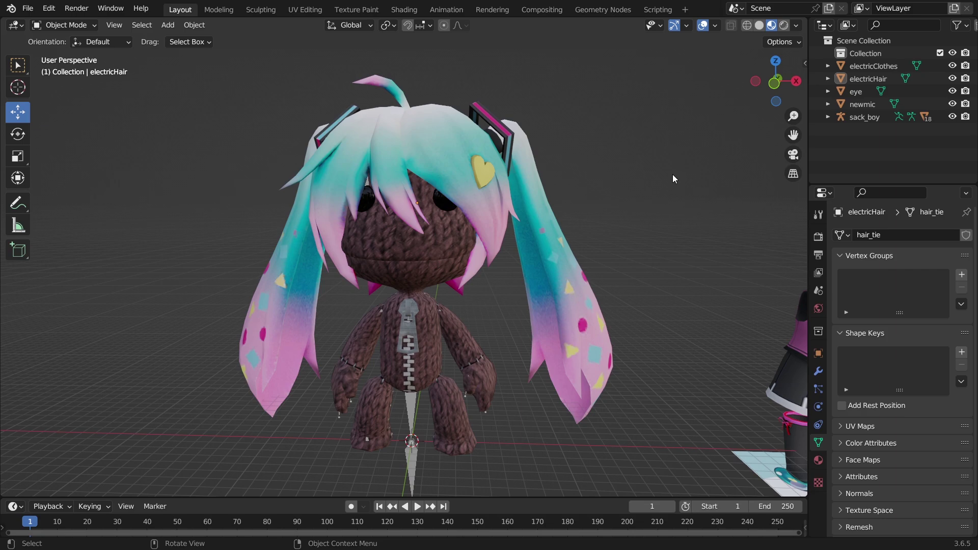
# Parent the electricHair object to the sack_boy armature using Armature Deform With Empty Groups and expand sack_boy's hierarchy
pyautogui.click(866, 78)
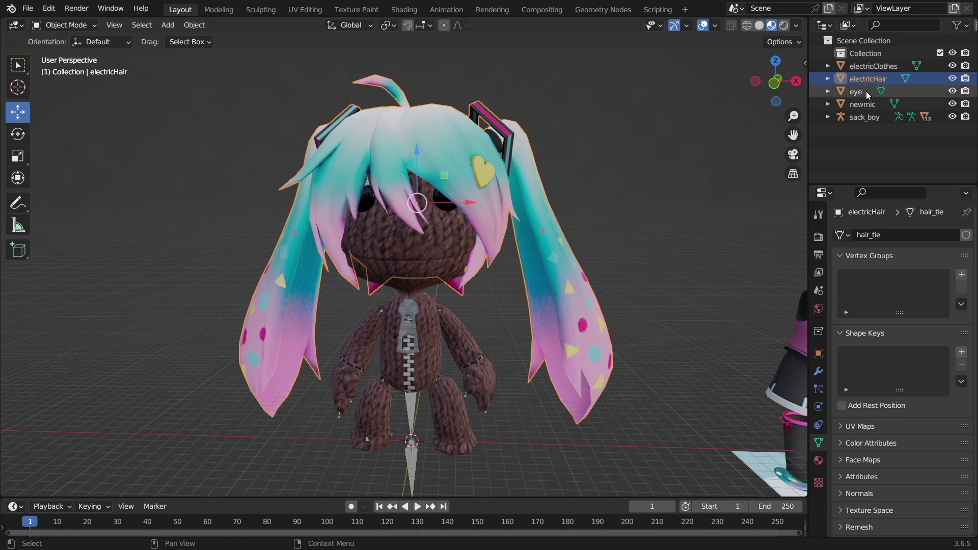
pyautogui.click(872, 116)
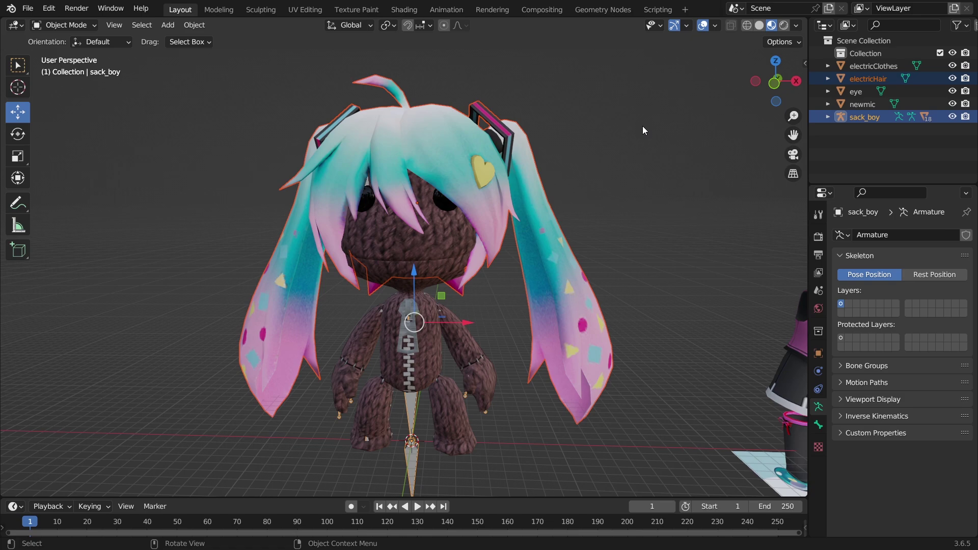
pyautogui.rightClick(588, 163)
pyautogui.moveTo(547, 306)
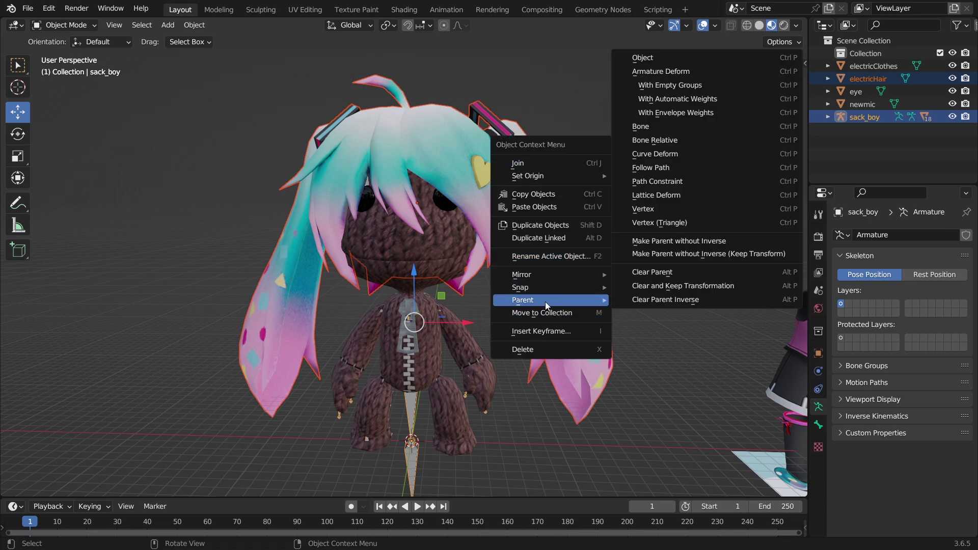
pyautogui.click(699, 85)
pyautogui.click(828, 104)
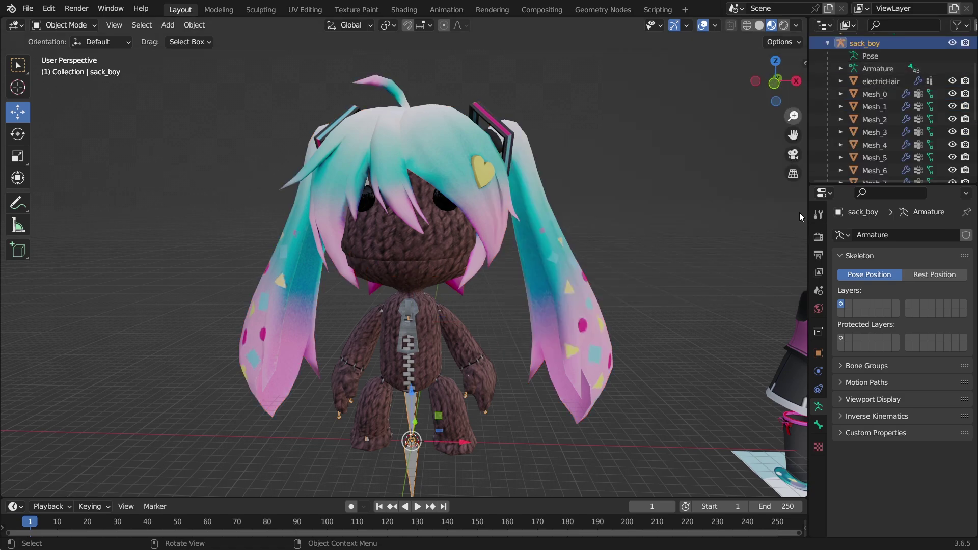
# Assign all electricHair vertices to the Bip01 Head vertex group with weight 1.000 and return to Object Mode
pyautogui.click(880, 80)
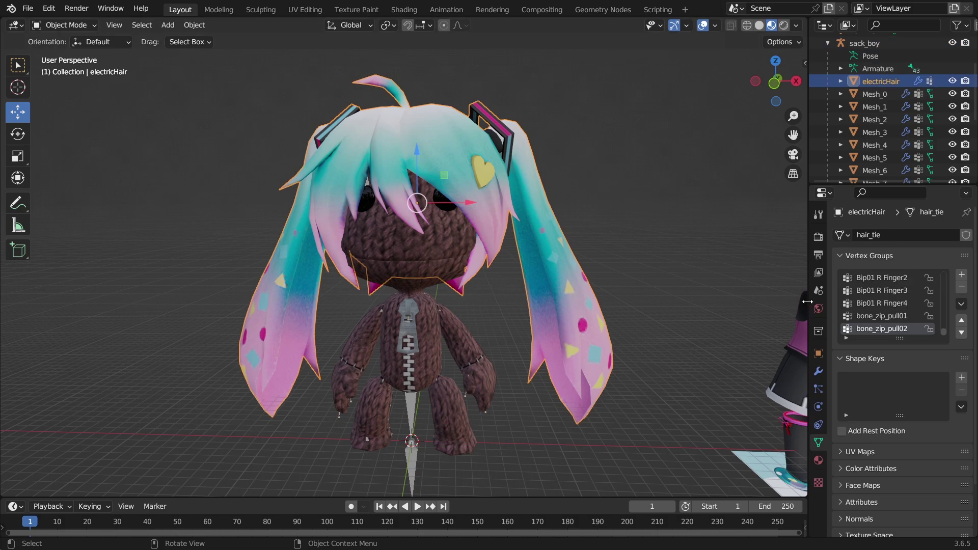
pyautogui.moveTo(805, 301); pyautogui.dragTo(660, 356)
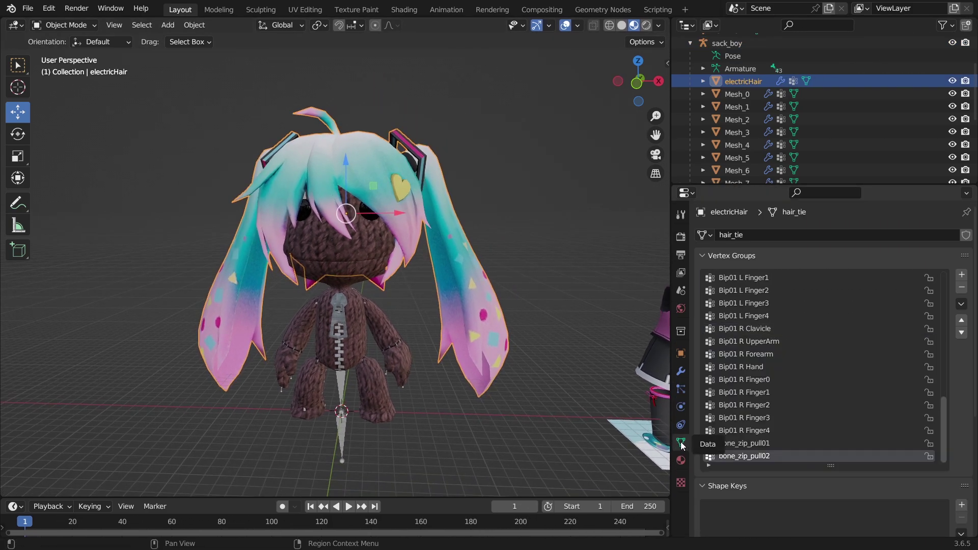
pyautogui.scroll(15, 813, 337)
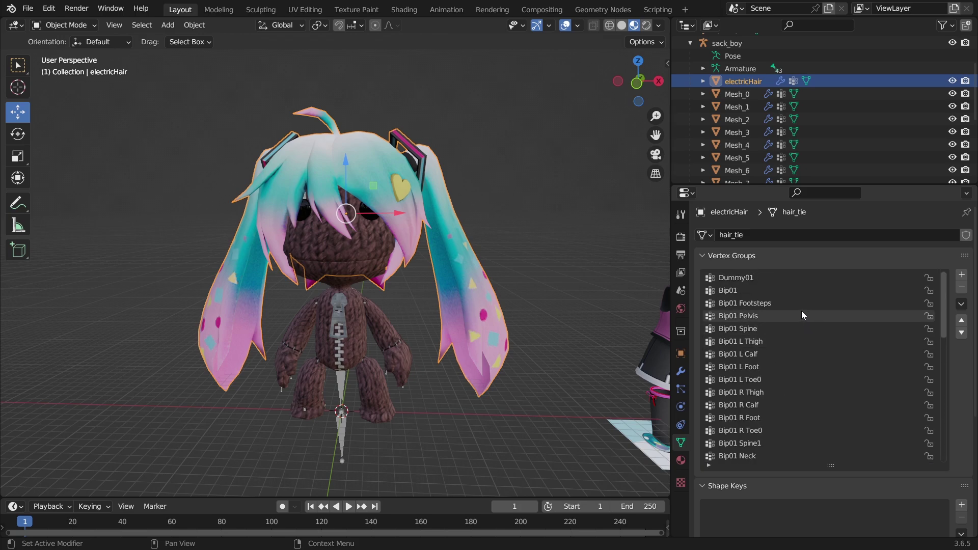
pyautogui.scroll(-10, 784, 309)
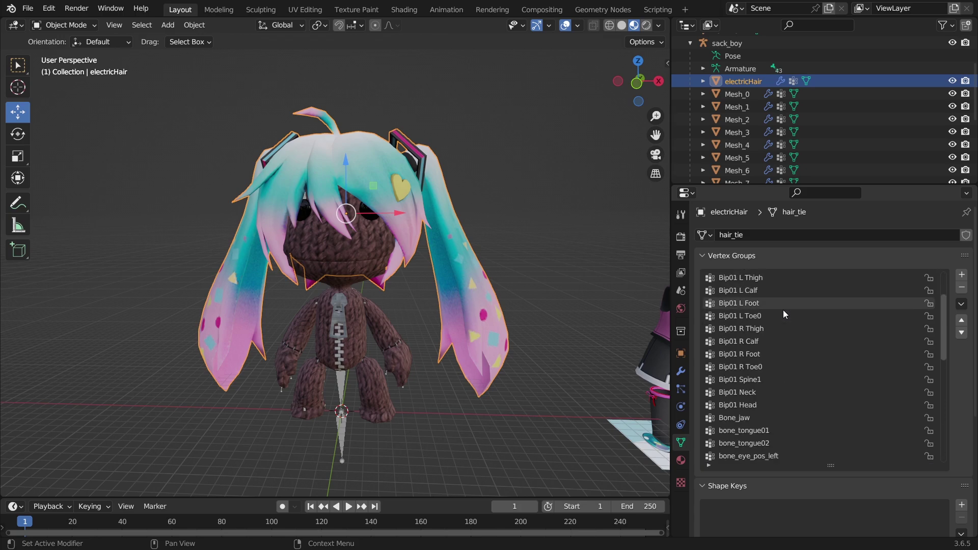
pyautogui.click(760, 341)
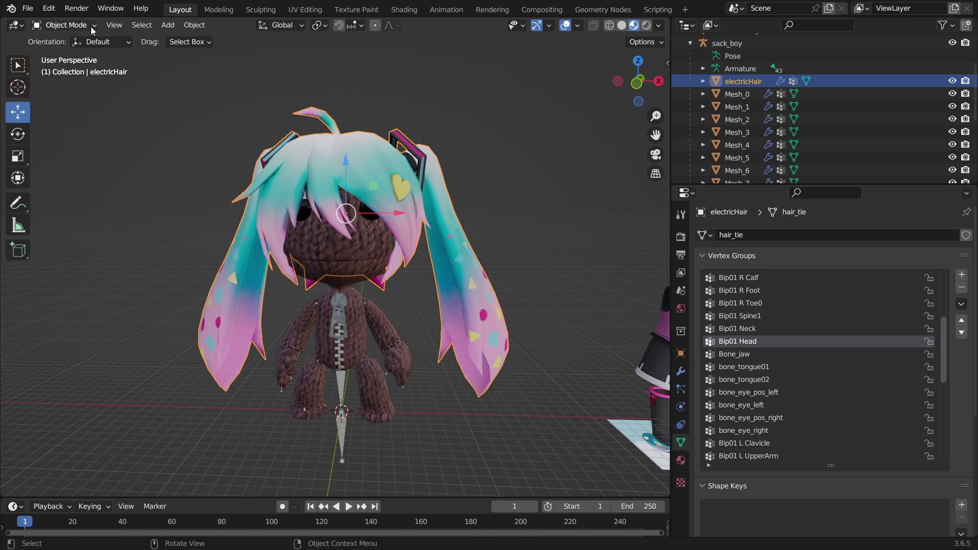
pyautogui.click(62, 25)
pyautogui.click(63, 53)
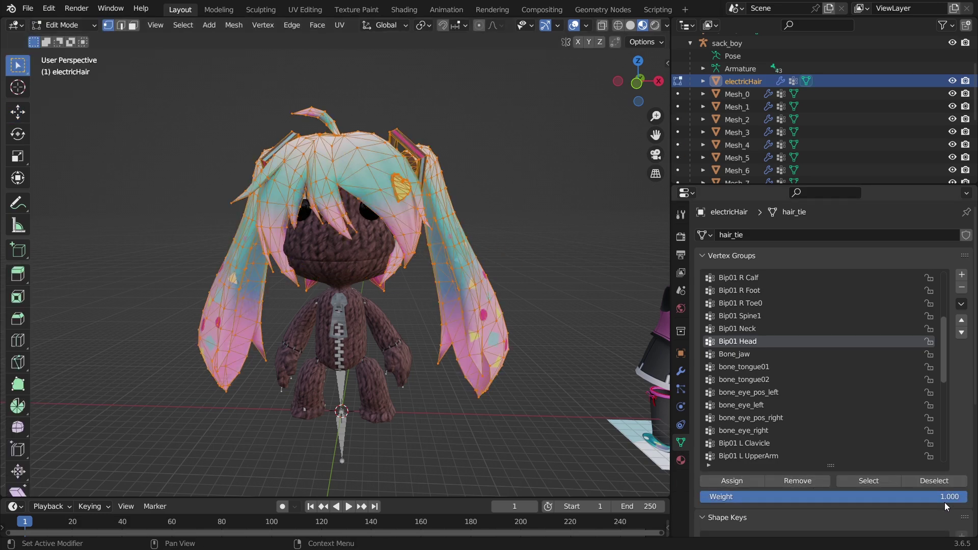
pyautogui.moveTo(944, 502); pyautogui.dragTo(941, 502)
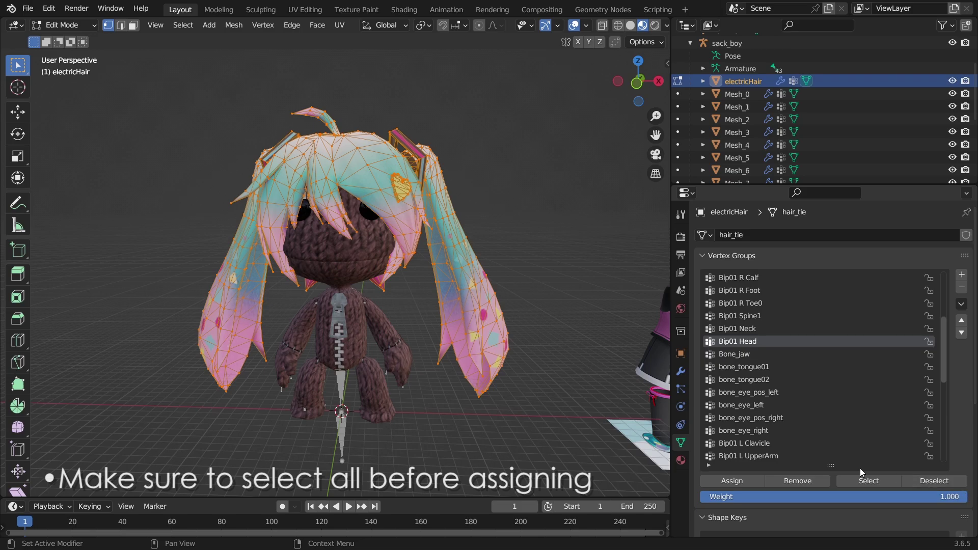
pyautogui.click(737, 484)
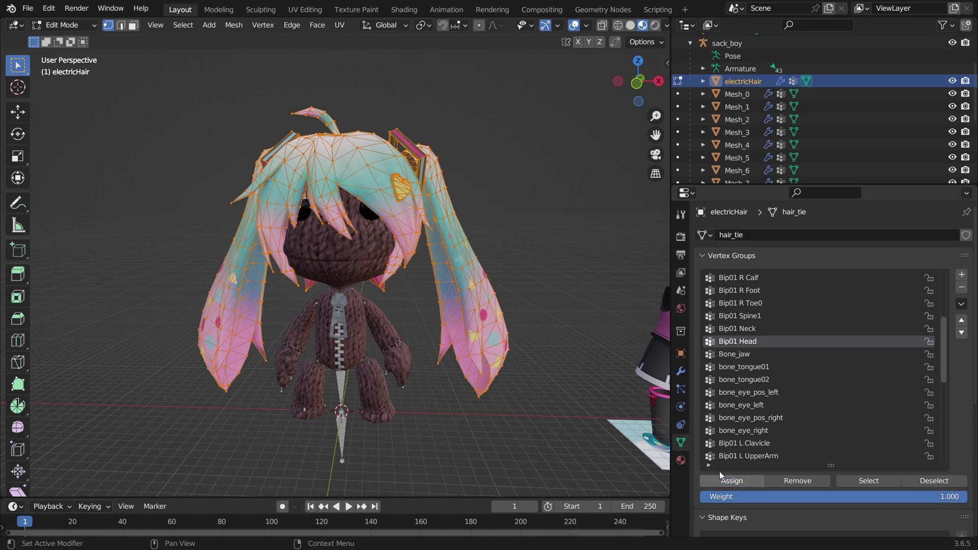
pyautogui.click(77, 25)
pyautogui.click(81, 39)
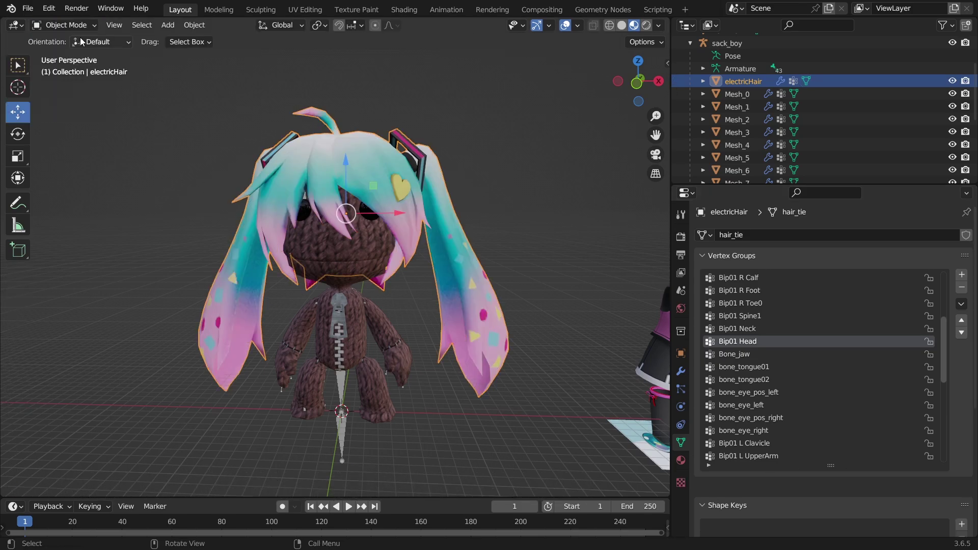
# Check the hair's weights in Weight Paint mode by comparing the Bip01 Head vertex group with the neighbouring groups
pyautogui.click(86, 26)
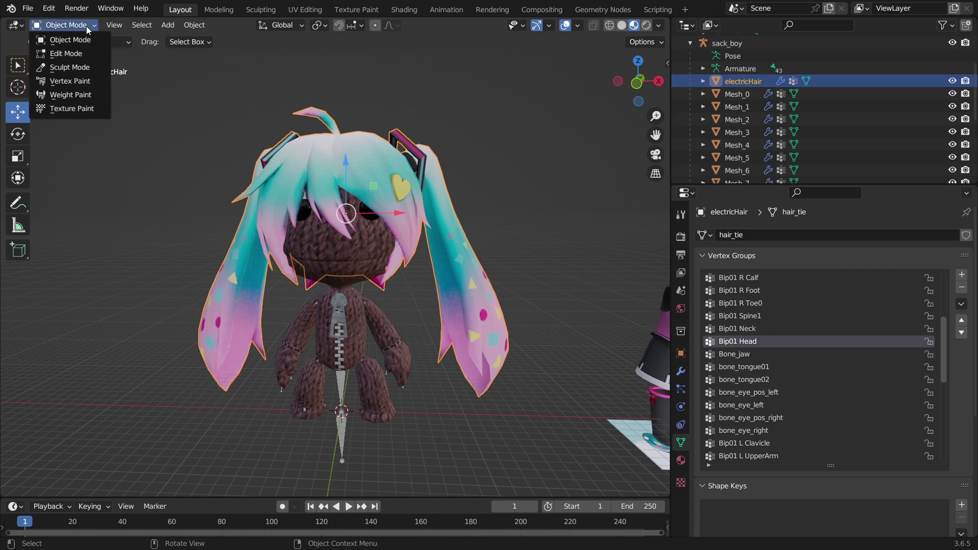
pyautogui.click(101, 95)
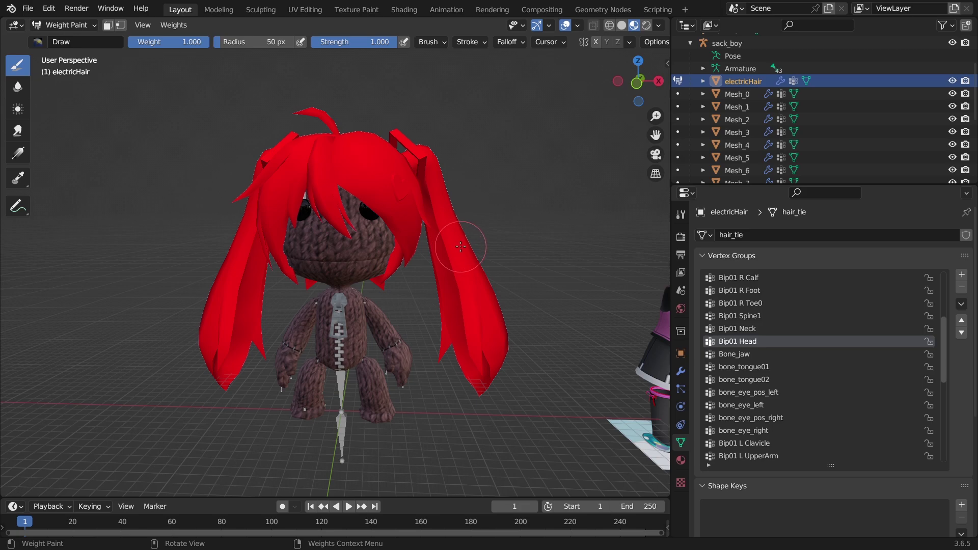
pyautogui.click(756, 313)
pyautogui.click(753, 316)
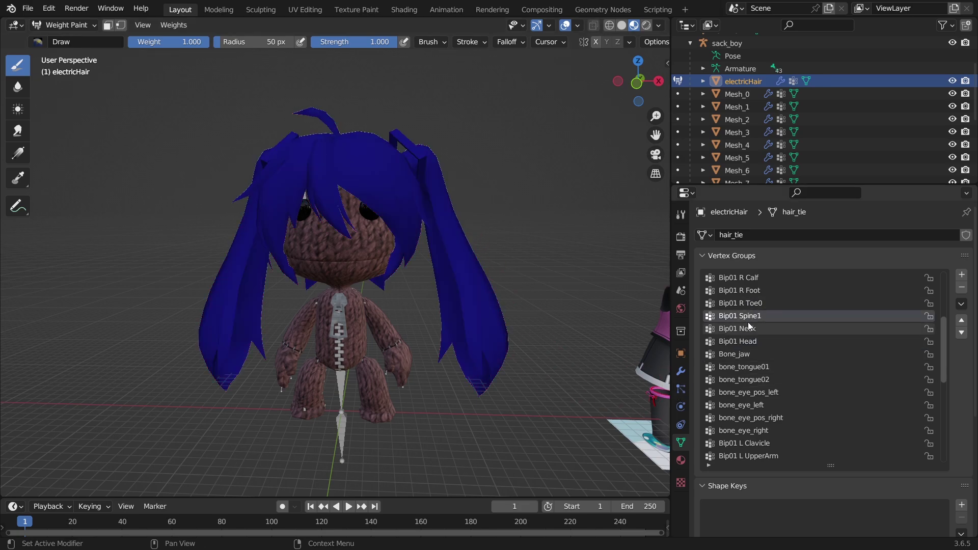
pyautogui.click(749, 328)
pyautogui.click(748, 341)
pyautogui.click(743, 354)
pyautogui.click(740, 367)
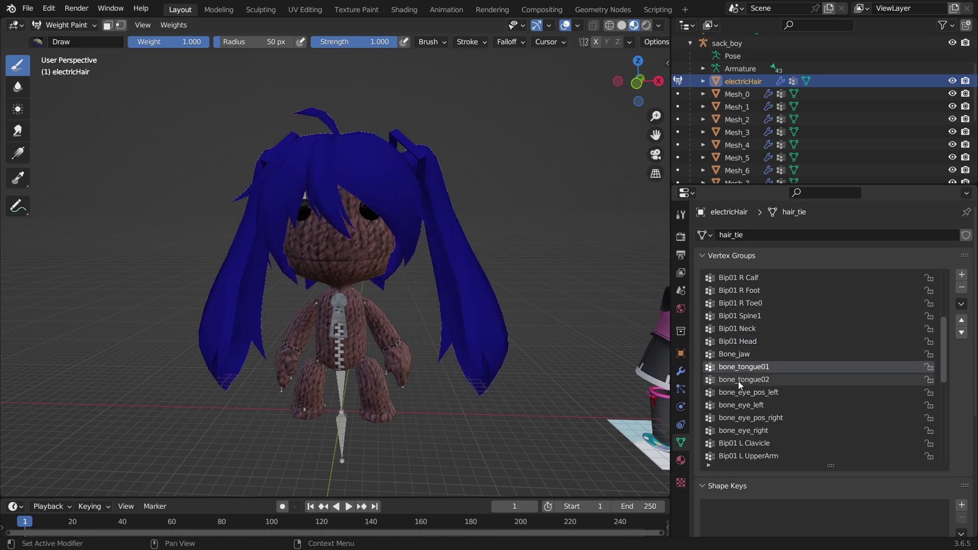
pyautogui.click(738, 380)
pyautogui.click(738, 368)
pyautogui.click(741, 355)
pyautogui.click(740, 341)
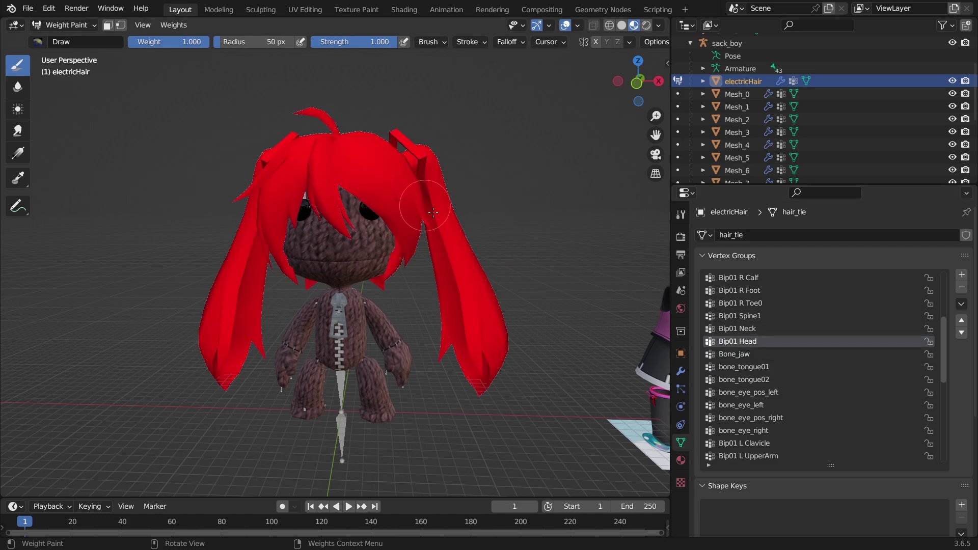
pyautogui.click(64, 25)
pyautogui.click(70, 39)
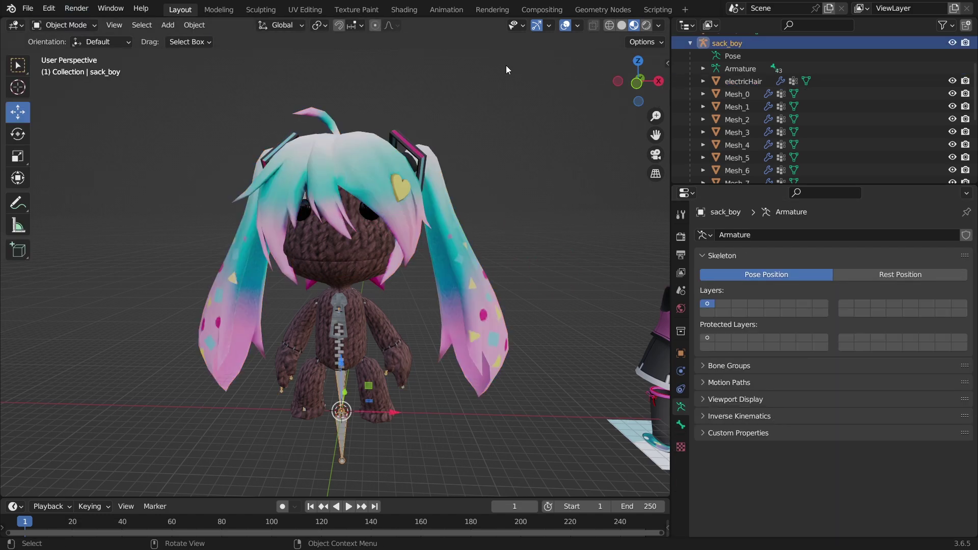
# Test the hair's binding by rotating sack_boy's Bip01 Head bone in Pose Mode, then cancel and return to Object Mode
pyautogui.click(60, 25)
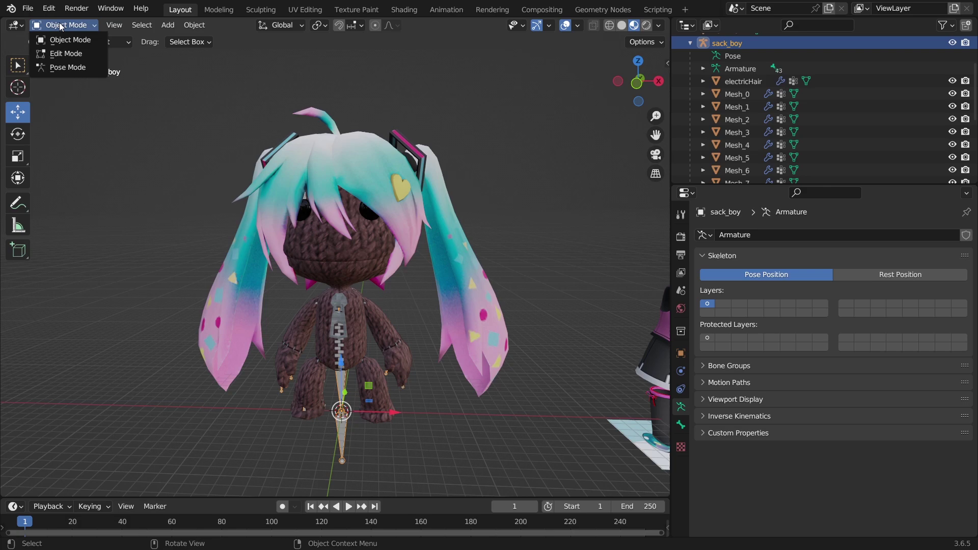
pyautogui.click(70, 69)
pyautogui.keyDown('shift'); pyautogui.click(702, 56); pyautogui.keyUp('shift')
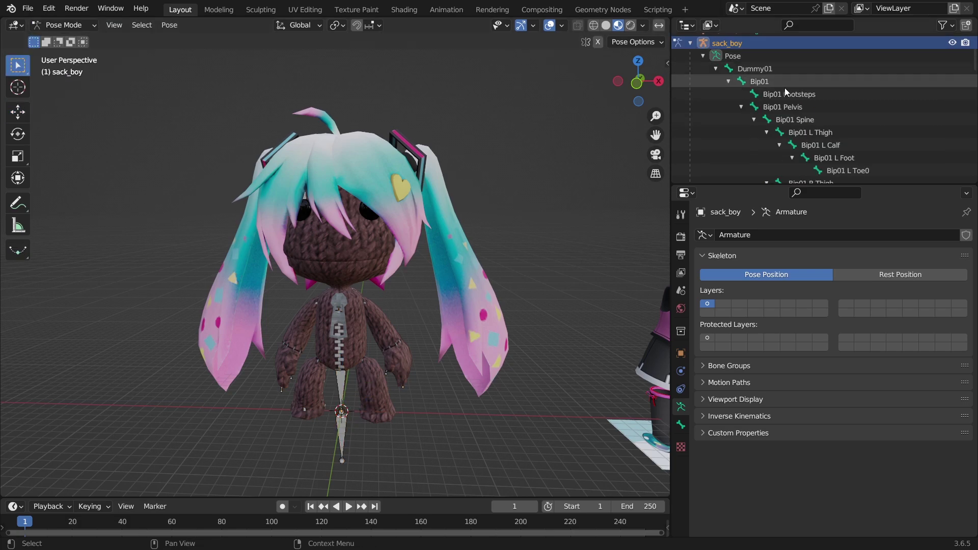
pyautogui.scroll(-4, 815, 101)
pyautogui.scroll(-3, 845, 109)
pyautogui.click(848, 116)
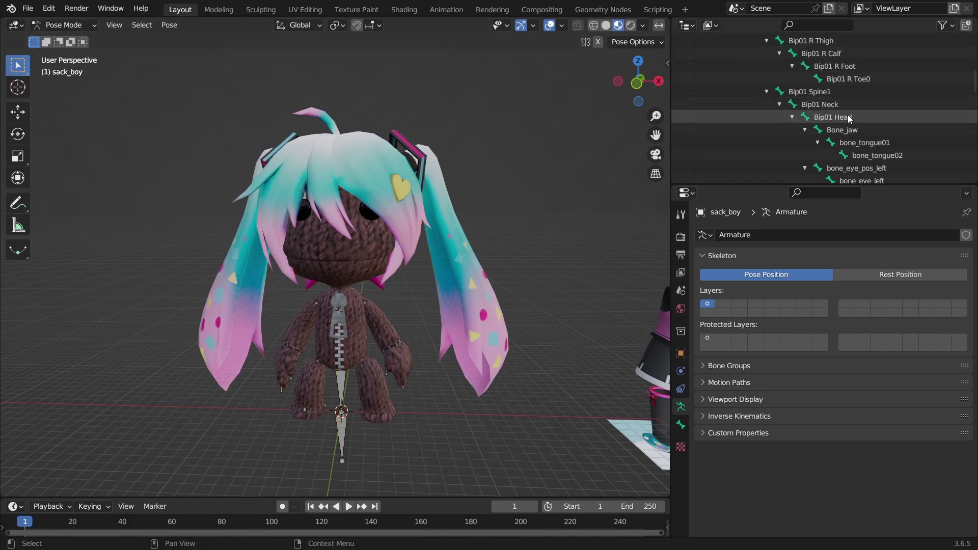
pyautogui.click(15, 137)
pyautogui.moveTo(363, 302)
pyautogui.mouseDown()
pyautogui.moveTo(366, 284)
pyautogui.moveTo(361, 307)
pyautogui.mouseUp()
pyautogui.press('Escape')
pyautogui.click(57, 23)
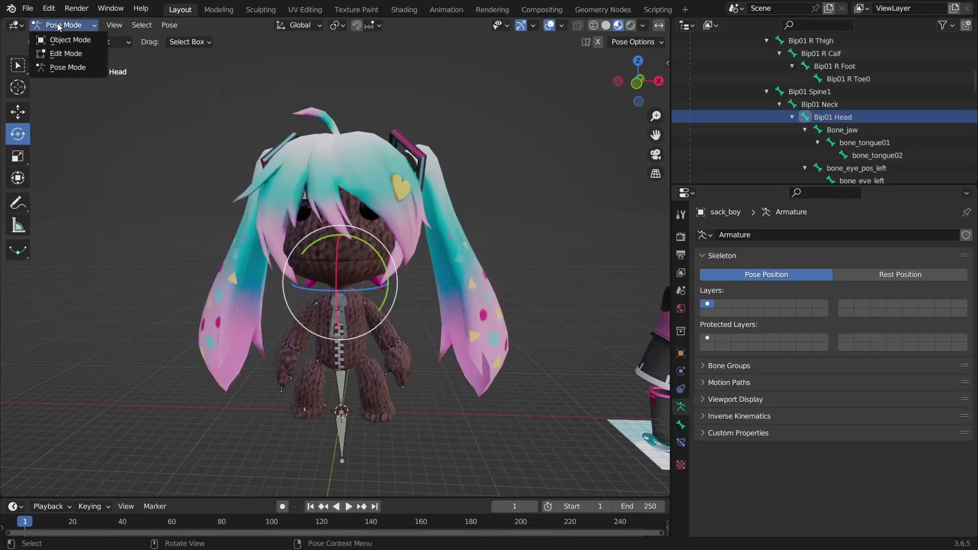
pyautogui.click(92, 41)
# Hide the electricHair object to expose the sack_boy character's bare head and body
pyautogui.scroll(-2, 487, 304)
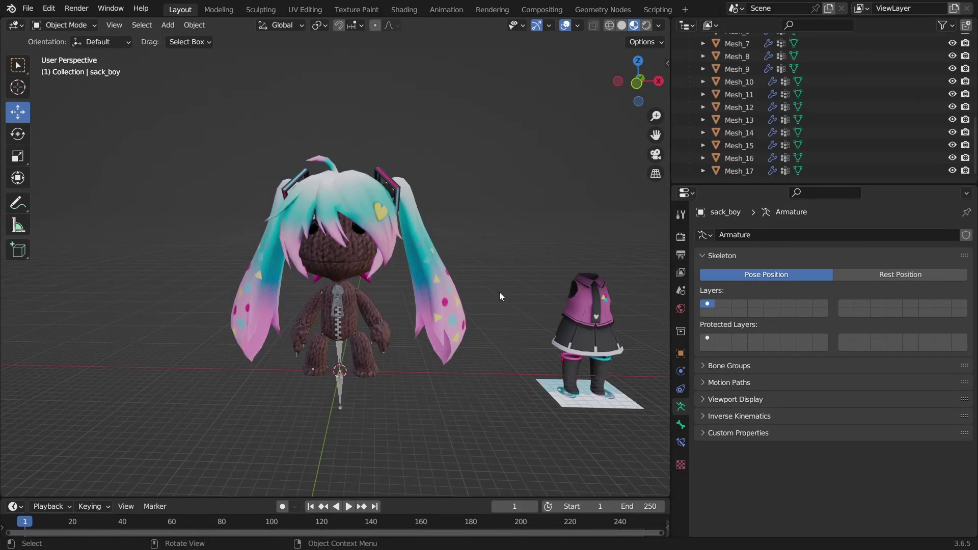
pyautogui.keyDown('shift'); pyautogui.moveTo(499, 292); pyautogui.dragTo(352, 242, button='middle'); pyautogui.keyUp('shift')
pyautogui.scroll(2, 471, 288)
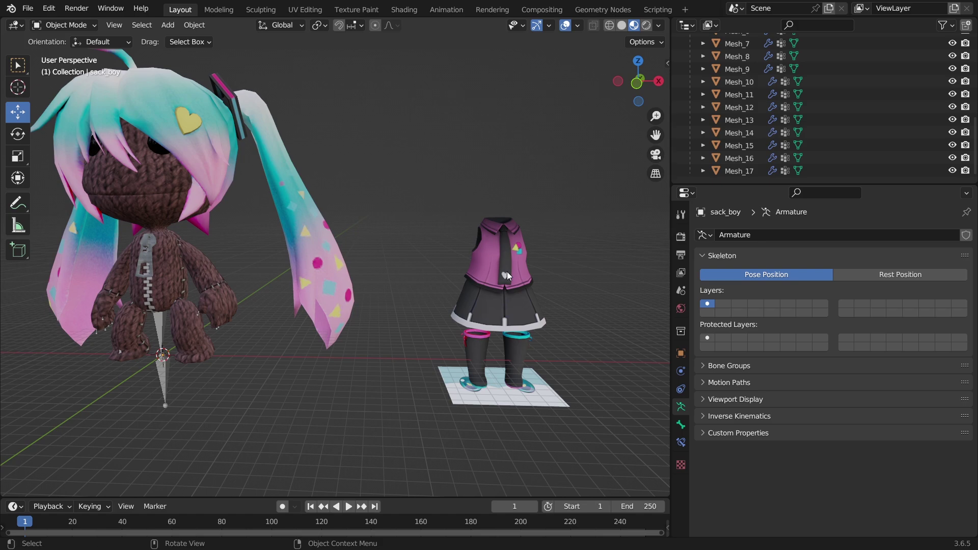
pyautogui.moveTo(825, 184); pyautogui.dragTo(825, 311)
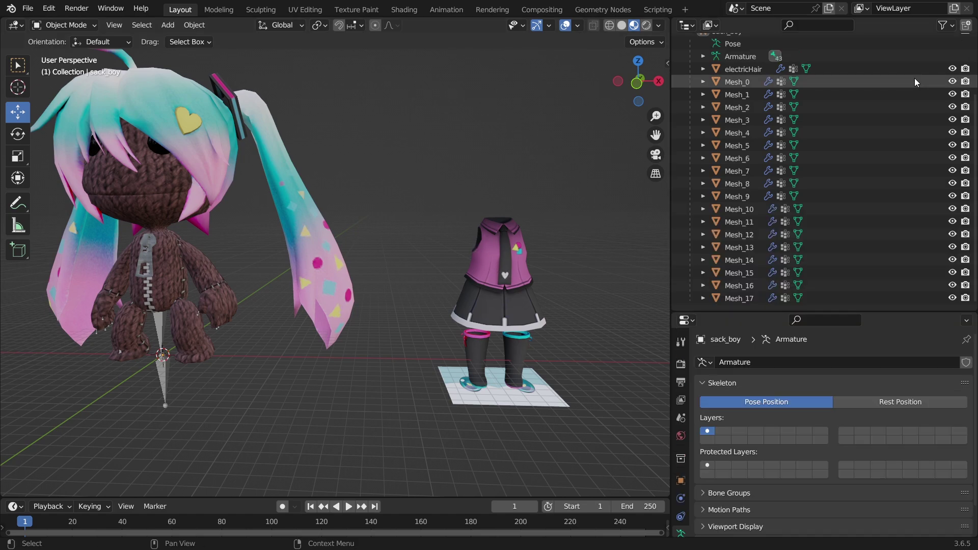
pyautogui.click(952, 69)
pyautogui.moveTo(326, 203); pyautogui.dragTo(380, 198, button='middle')
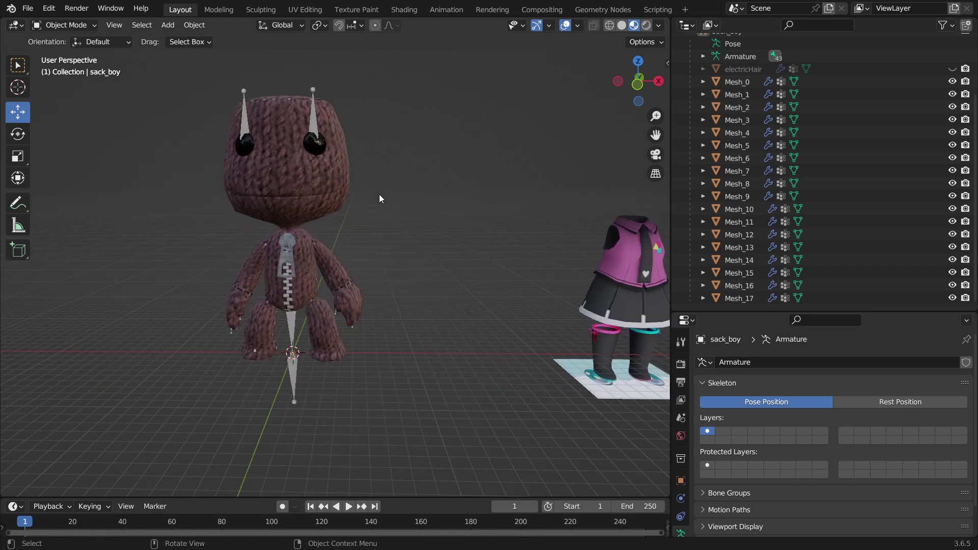
# In Edit Mode with face selection, select the linked outer skirt faces of electricClothes and move them up over the jacket
pyautogui.click(650, 270)
pyautogui.keyDown('shift'); pyautogui.moveTo(540, 248); pyautogui.dragTo(249, 213, button='middle'); pyautogui.keyUp('shift')
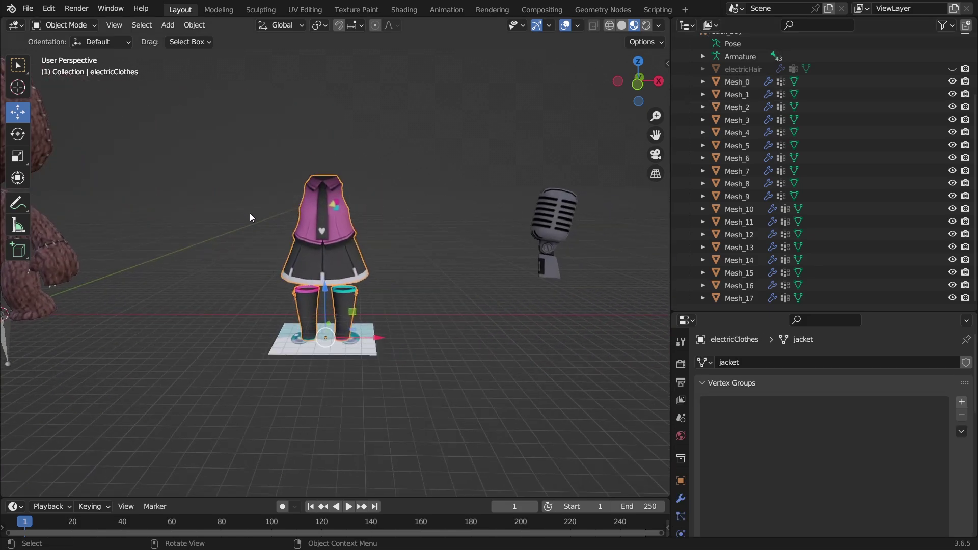
pyautogui.scroll(2, 358, 213)
pyautogui.moveTo(670, 203); pyautogui.dragTo(778, 204)
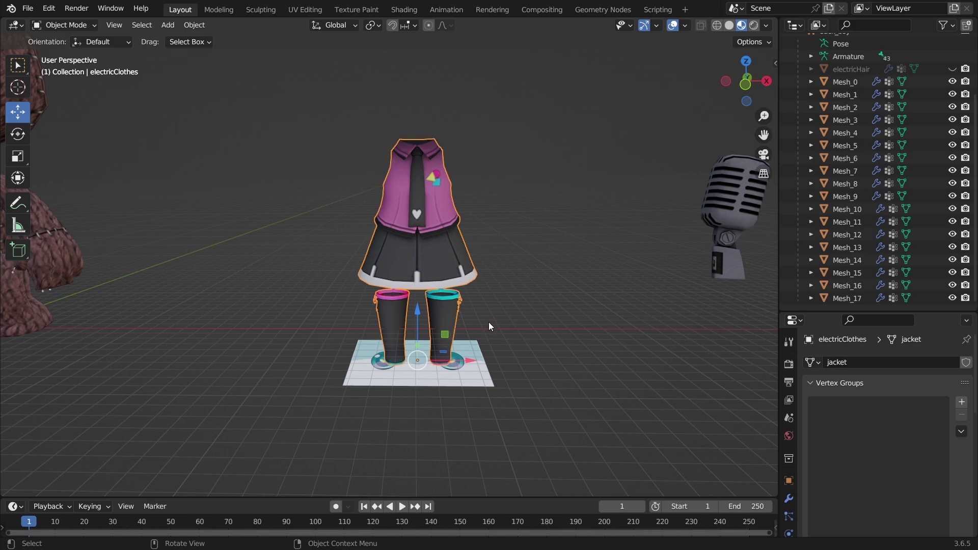
pyautogui.scroll(1, 460, 258)
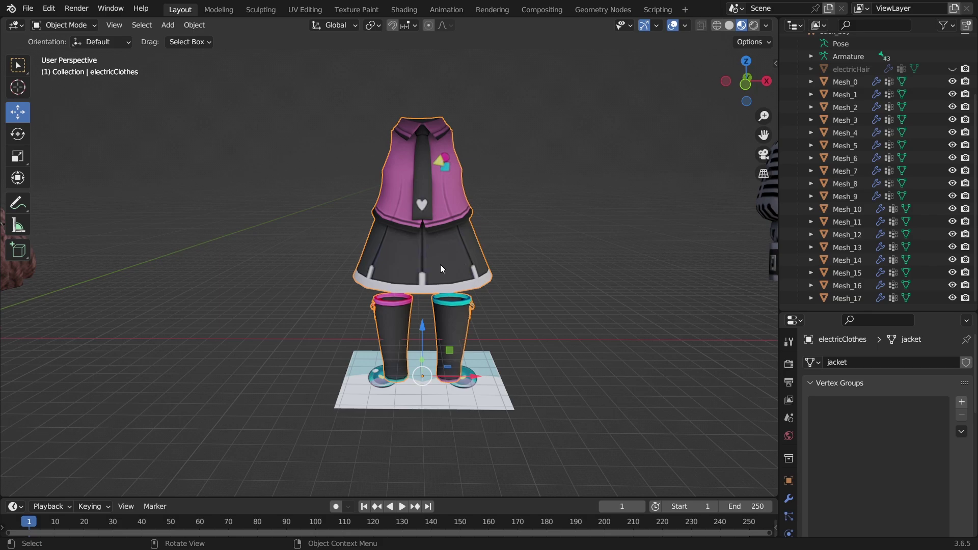
pyautogui.press('Tab')
pyautogui.click(135, 26)
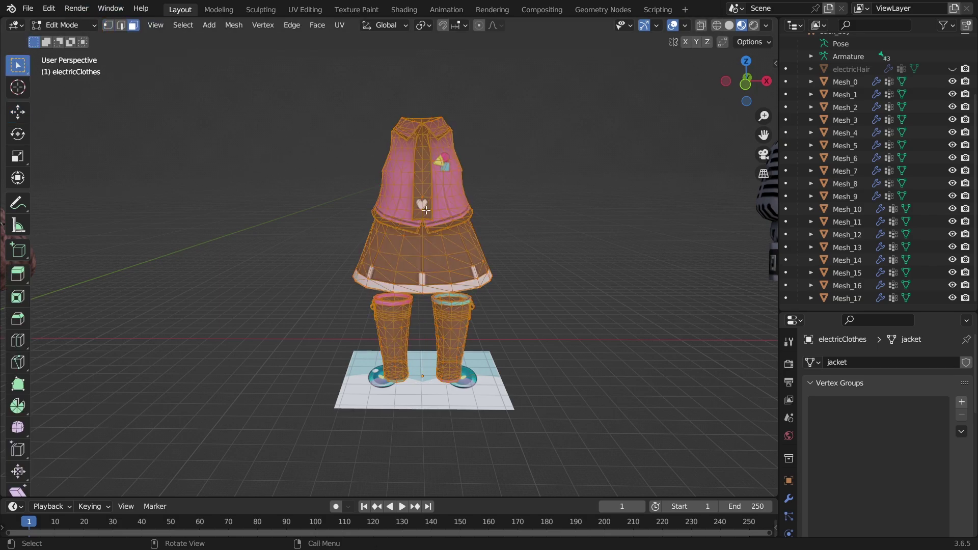
pyautogui.moveTo(410, 224); pyautogui.dragTo(451, 270, button='middle')
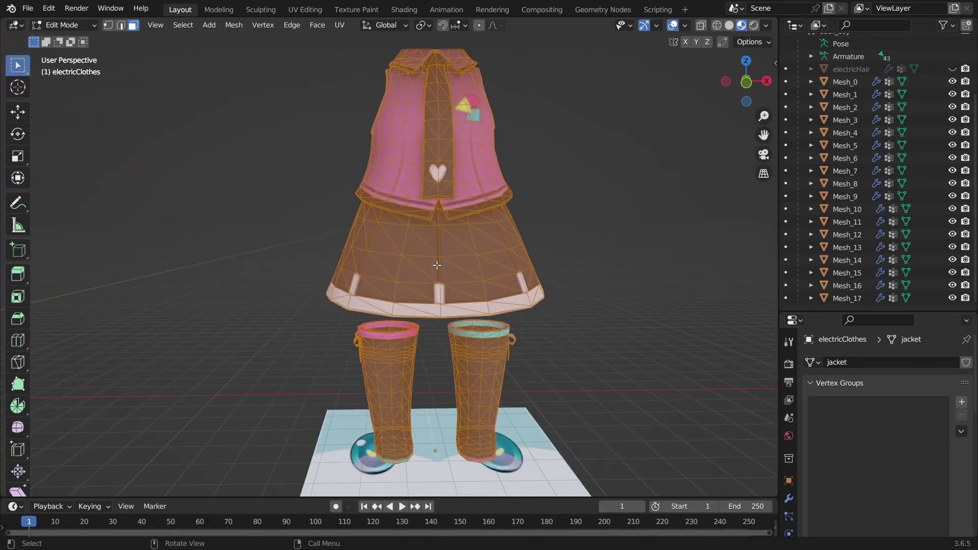
pyautogui.click(433, 266)
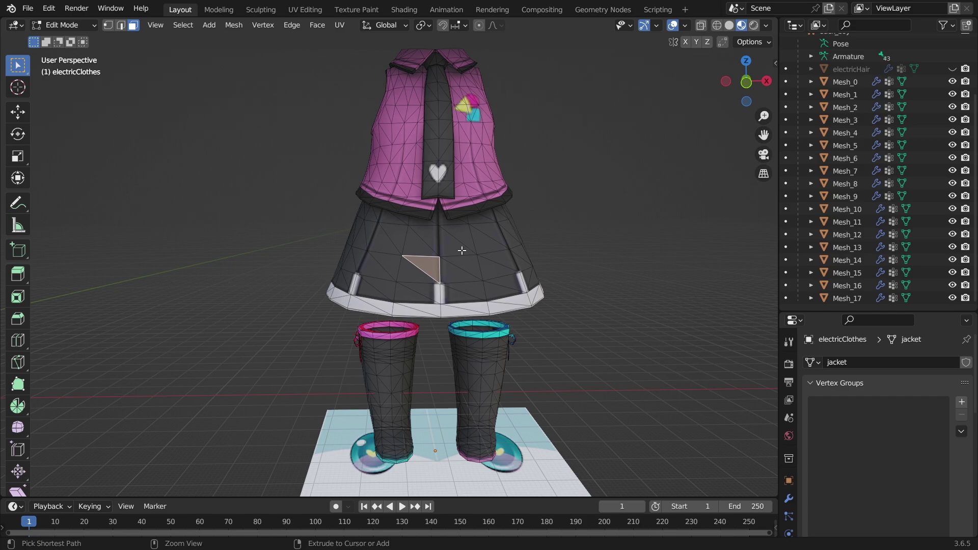
pyautogui.hotkey('ctrl', 'l')
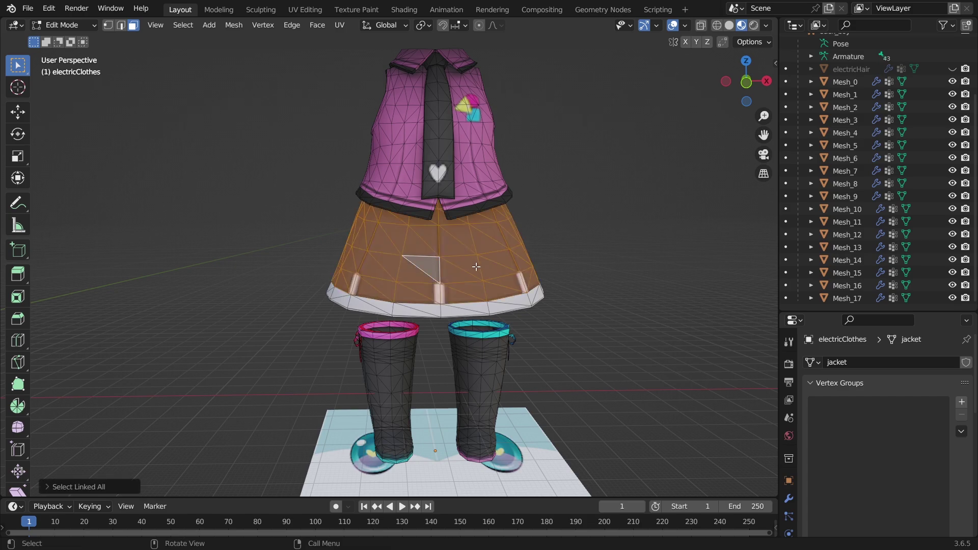
pyautogui.press('g')
pyautogui.click(531, 246)
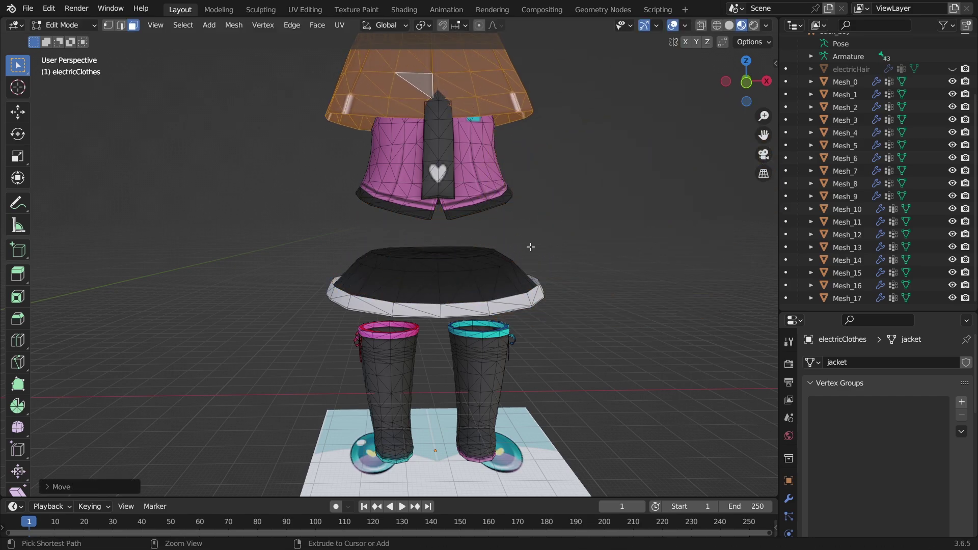
# Undo the last skirt move and box-select the whole skirt of electricClothes in wireframe, including all linked faces
pyautogui.hotkey('ctrl', 'z')
pyautogui.press('z')
pyautogui.click(436, 246)
pyautogui.moveTo(679, 228)
pyautogui.mouseDown()
pyautogui.moveTo(190, 282)
pyautogui.moveTo(285, 327)
pyautogui.mouseUp()
pyautogui.hotkey('ctrl', 'l')
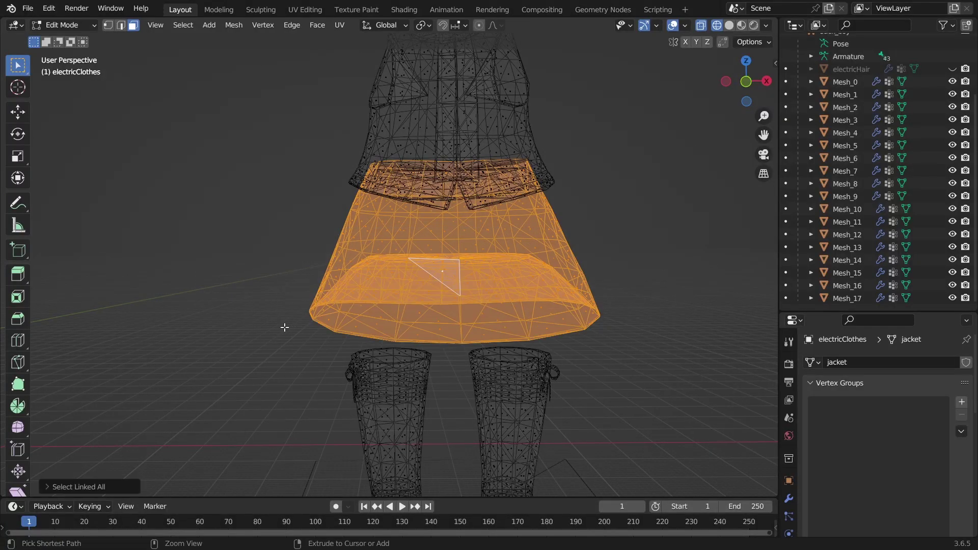
pyautogui.press('z')
pyautogui.click(283, 400)
pyautogui.press('g')
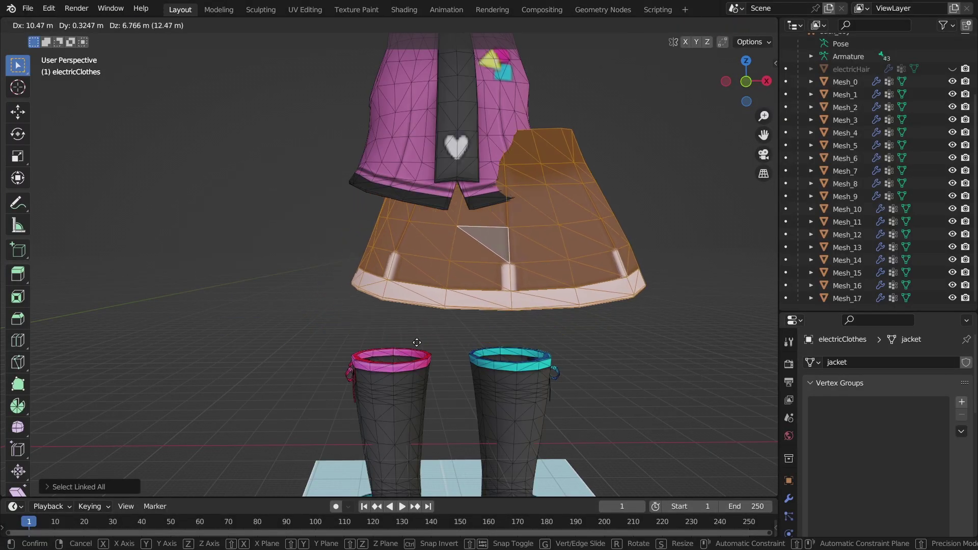
pyautogui.press('Escape')
pyautogui.scroll(-3, 474, 172)
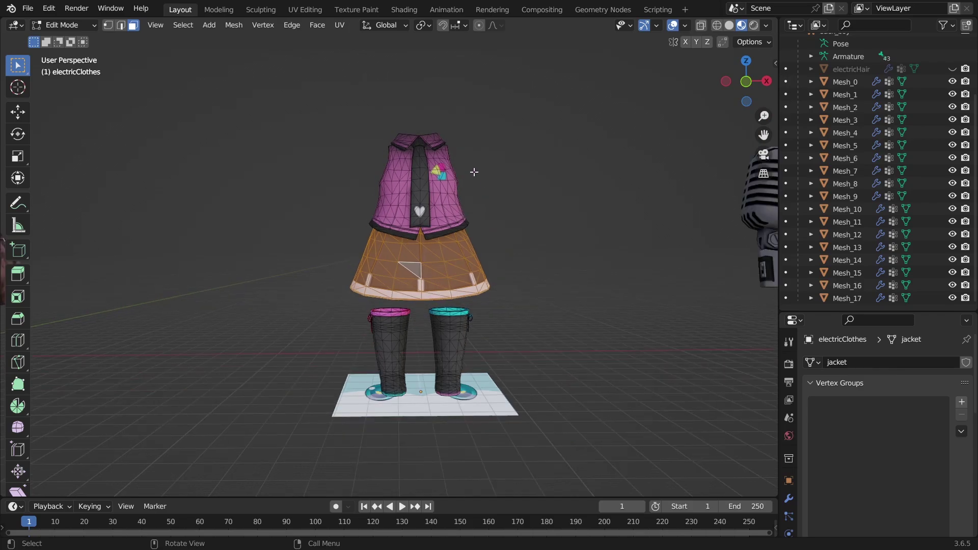
# Separate the selected skirt faces into their own object, return to Object Mode and test-move the new object
pyautogui.rightClick(480, 198)
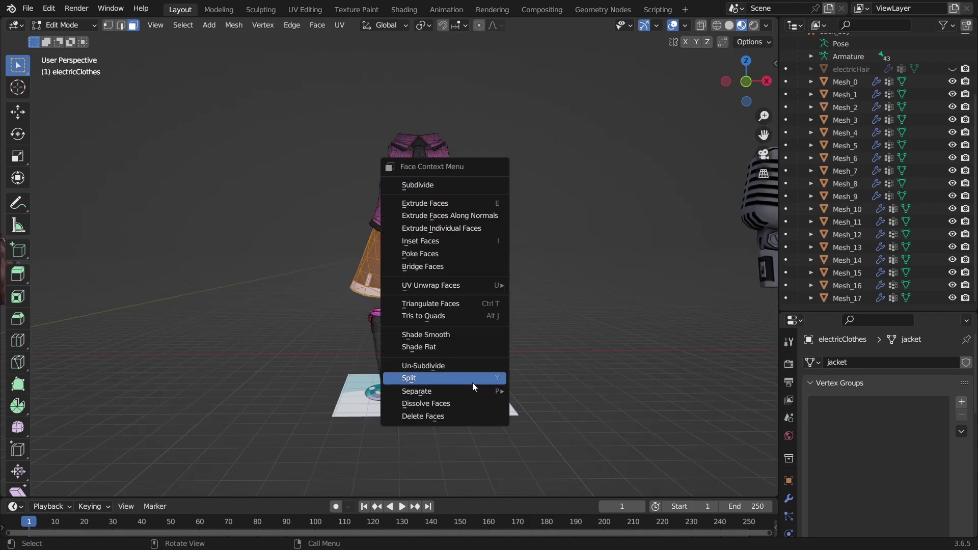
pyautogui.moveTo(496, 391)
pyautogui.click(552, 392)
pyautogui.press('Tab')
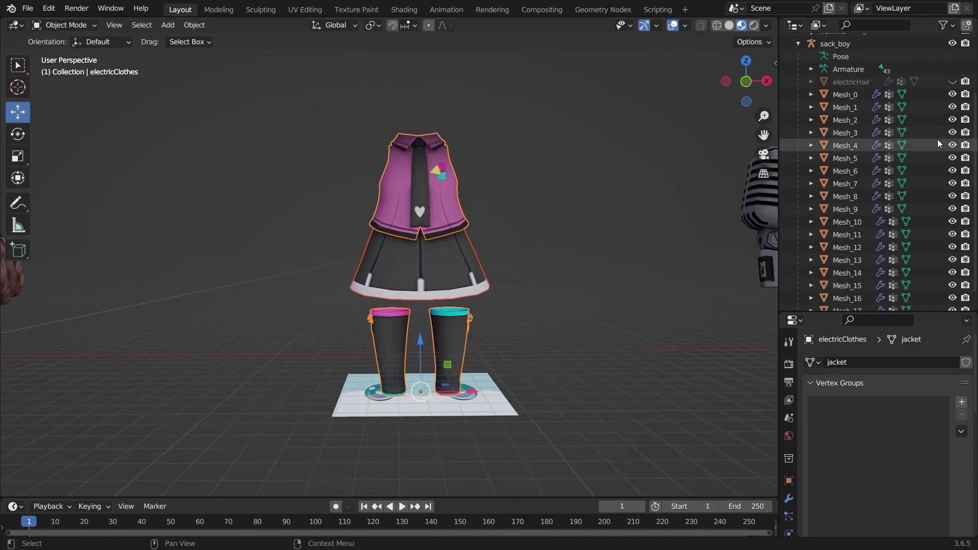
pyautogui.scroll(3, 937, 142)
pyautogui.click(865, 78)
pyautogui.press('g')
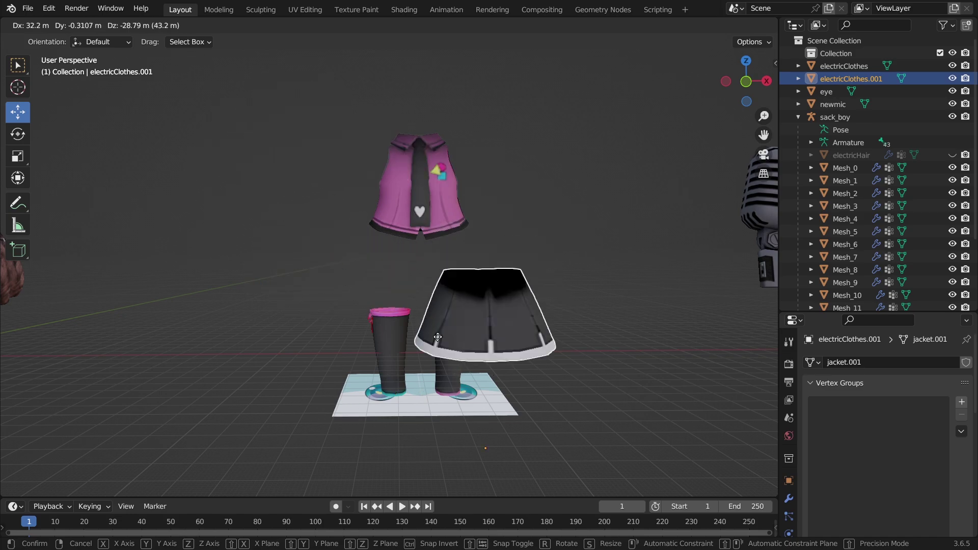
pyautogui.click(374, 283)
# Rename the separated skirt object to electricSkirt
pyautogui.doubleClick(855, 78)
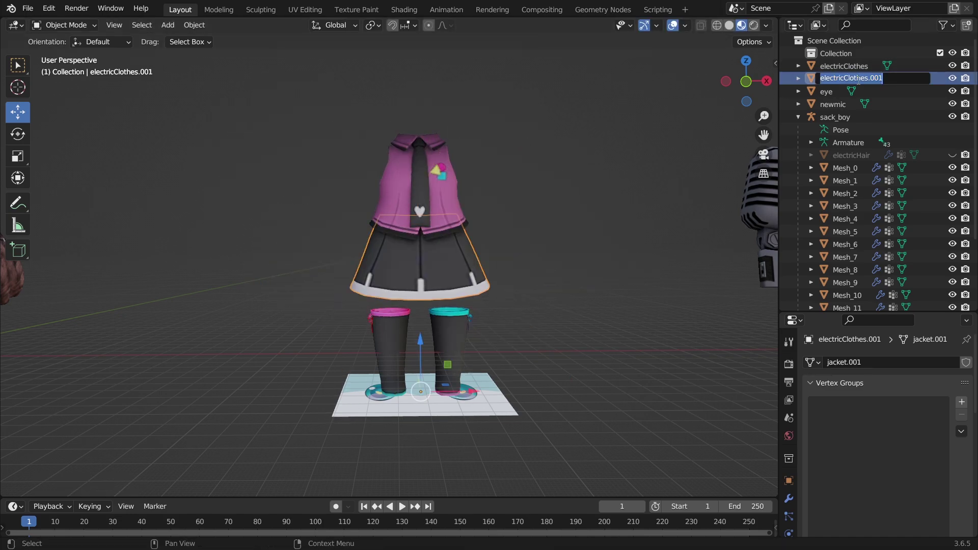
pyautogui.write('electricSk')
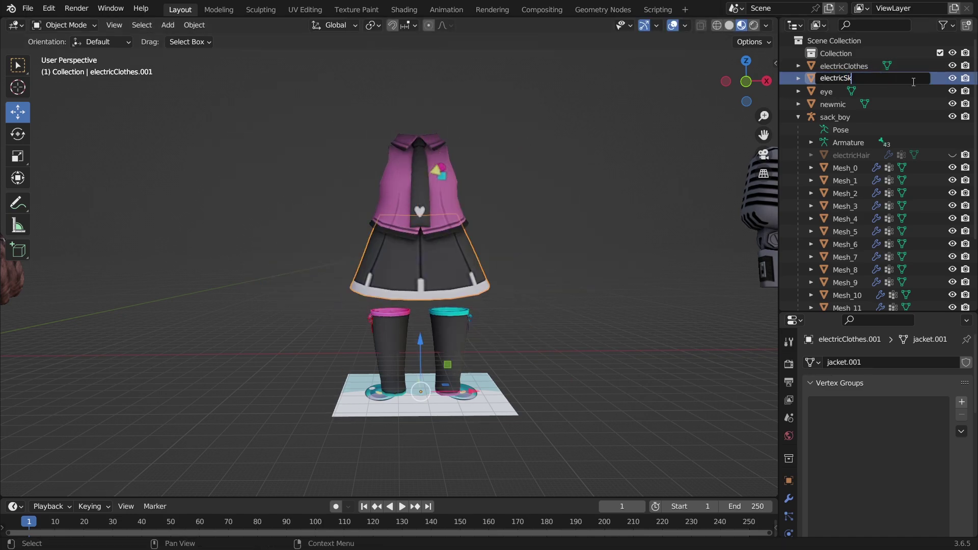
pyautogui.write('irt')
pyautogui.press('Return')
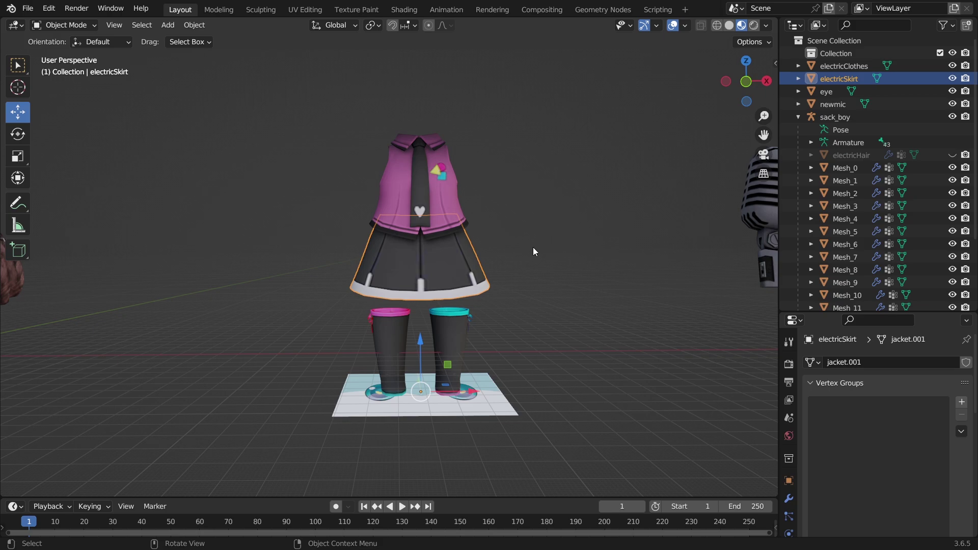
# Move electricSkirt along the X axis onto sack_boy's hips
pyautogui.scroll(-3, 426, 257)
pyautogui.press('g')
pyautogui.press('x')
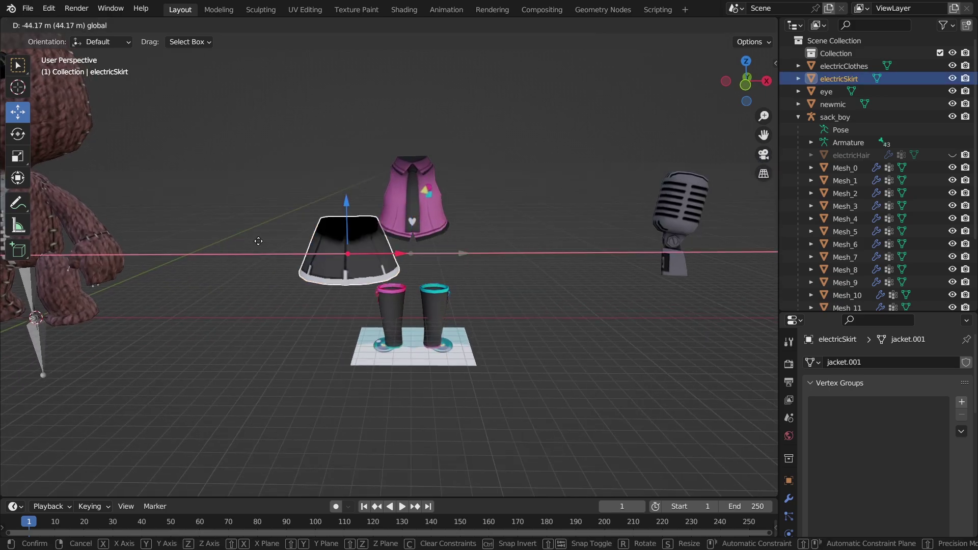
pyautogui.click(332, 253)
pyautogui.keyDown('shift'); pyautogui.moveTo(332, 250); pyautogui.dragTo(636, 261, button='middle'); pyautogui.keyUp('shift')
pyautogui.scroll(2, 636, 261)
pyautogui.moveTo(642, 262); pyautogui.dragTo(453, 273)
pyautogui.moveTo(452, 273); pyautogui.dragTo(502, 297, button='middle')
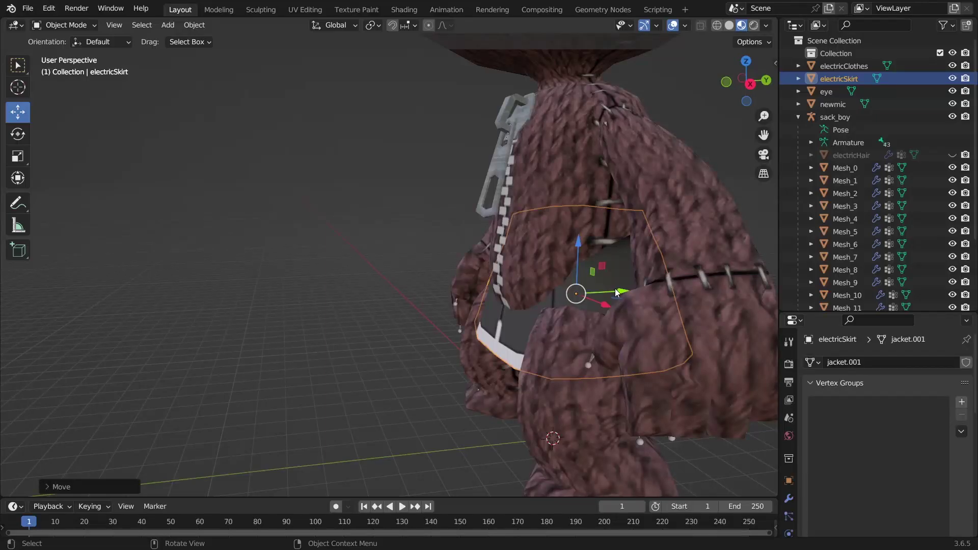
# Scale electricSkirt uniformly and along the X axis to fit around sack_boy's hips, and try a slight rotation
pyautogui.moveTo(616, 292); pyautogui.dragTo(540, 300, button='middle')
pyautogui.press('s')
pyautogui.click(450, 293)
pyautogui.click(17, 134)
pyautogui.moveTo(428, 295); pyautogui.dragTo(357, 298, button='middle')
pyautogui.press('s')
pyautogui.press('x')
pyautogui.click(407, 270)
pyautogui.moveTo(414, 265); pyautogui.dragTo(411, 268)
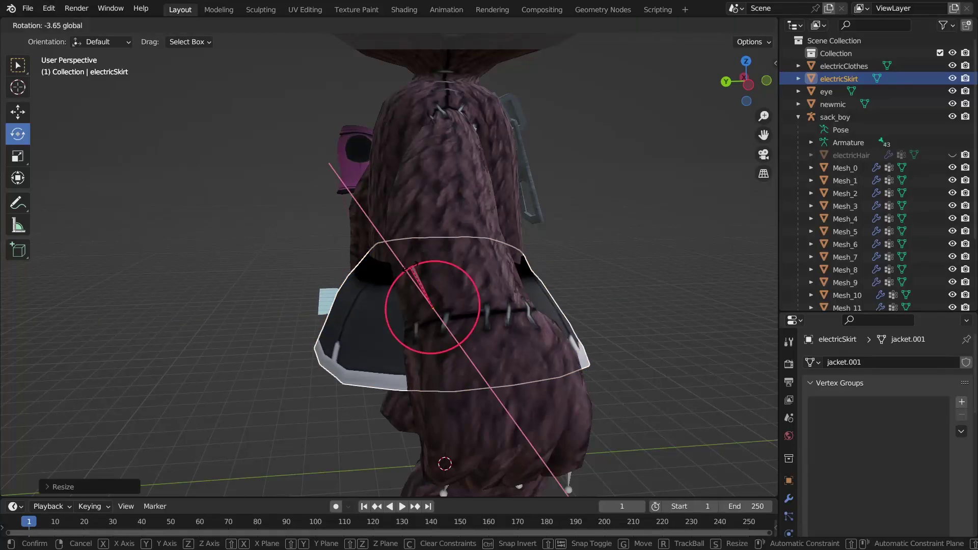
pyautogui.rightClick(411, 268)
# Shift electricSkirt along the Y axis to centre it around sack_boy's body and fine-tune its overall size
pyautogui.moveTo(410, 267); pyautogui.dragTo(270, 270, button='middle')
pyautogui.click(17, 112)
pyautogui.moveTo(407, 300); pyautogui.dragTo(486, 298, button='middle')
pyautogui.moveTo(397, 302)
pyautogui.mouseDown()
pyautogui.moveTo(411, 304)
pyautogui.moveTo(402, 303)
pyautogui.mouseUp()
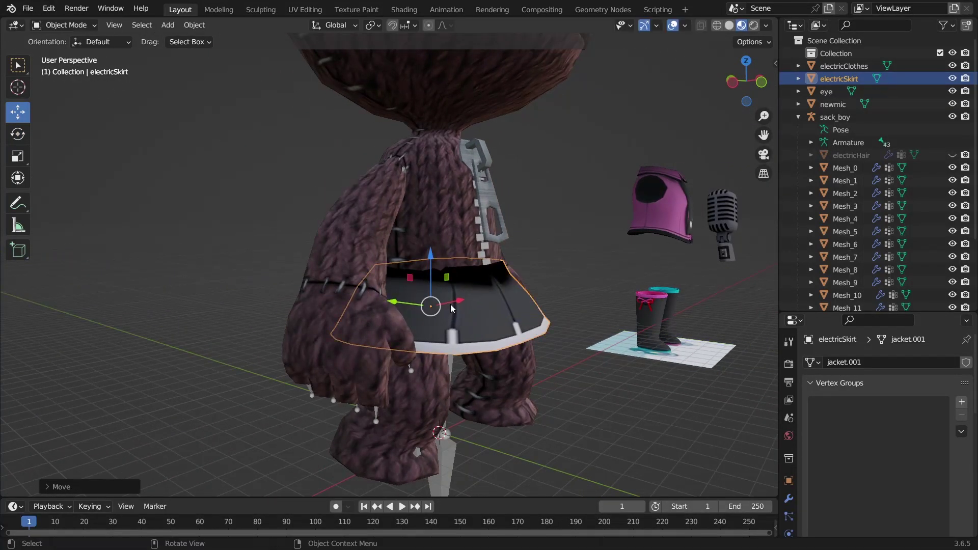
pyautogui.moveTo(451, 308); pyautogui.dragTo(537, 339, button='middle')
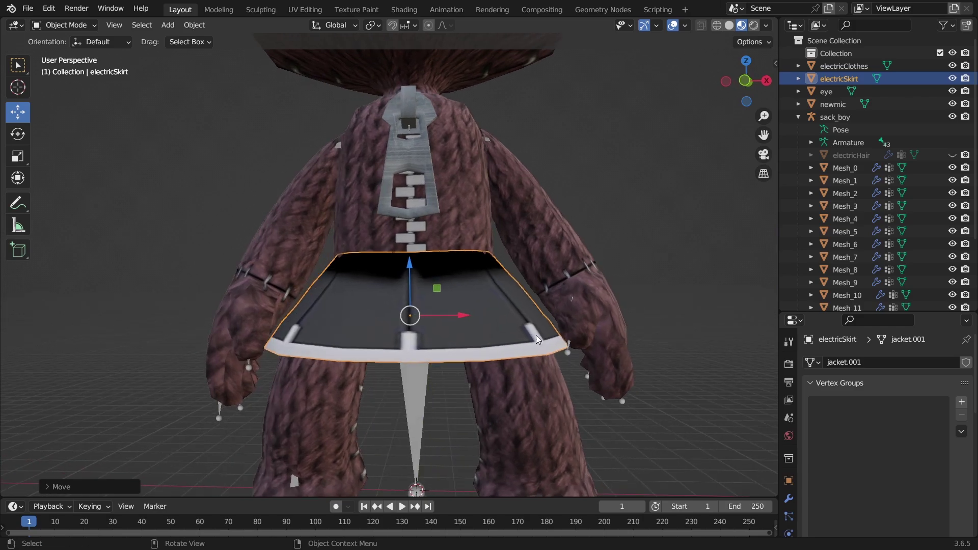
pyautogui.press('s')
pyautogui.click(535, 336)
pyautogui.scroll(2, 419, 299)
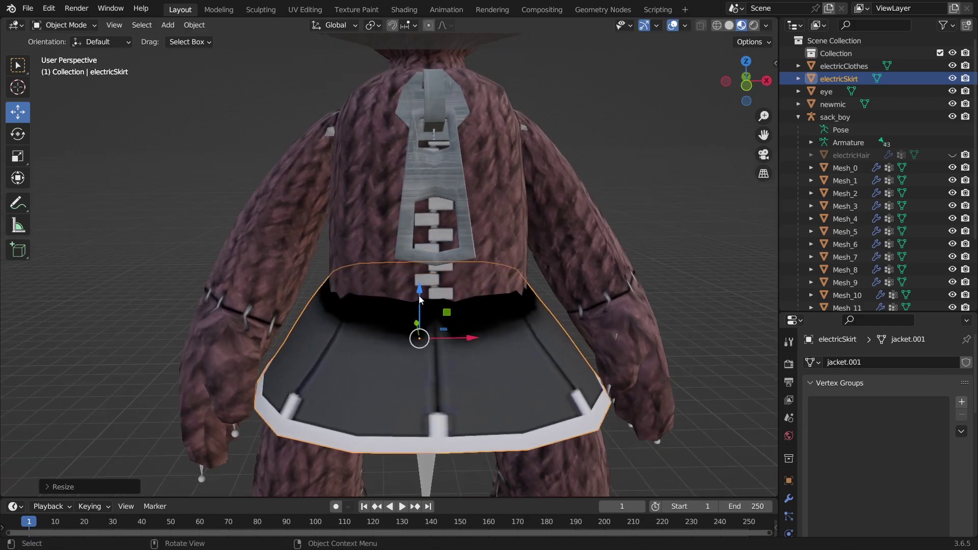
pyautogui.moveTo(437, 305); pyautogui.dragTo(445, 284, button='middle')
# Put electricSkirt into Edit Mode with vertex selection and wireframe shading
pyautogui.press('Tab')
pyautogui.press('z')
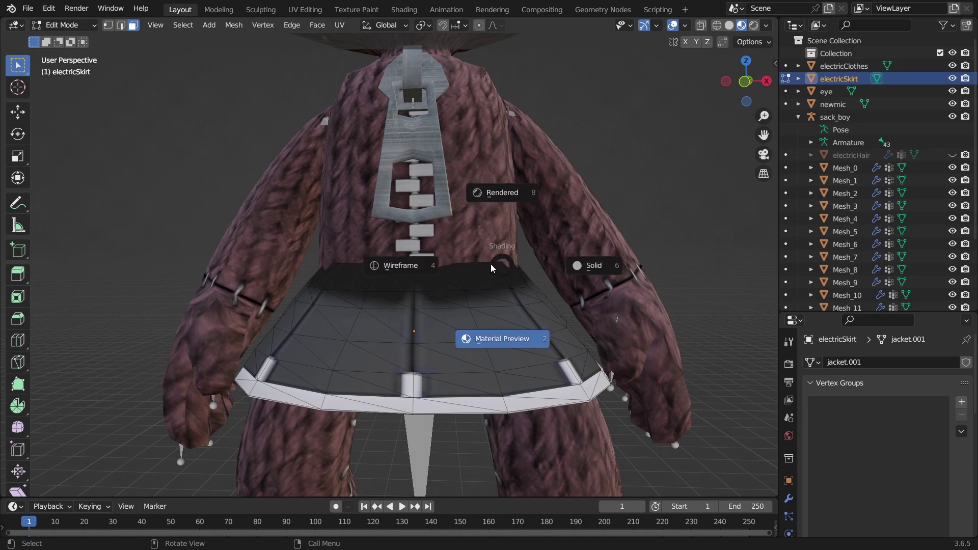
pyautogui.click(459, 259)
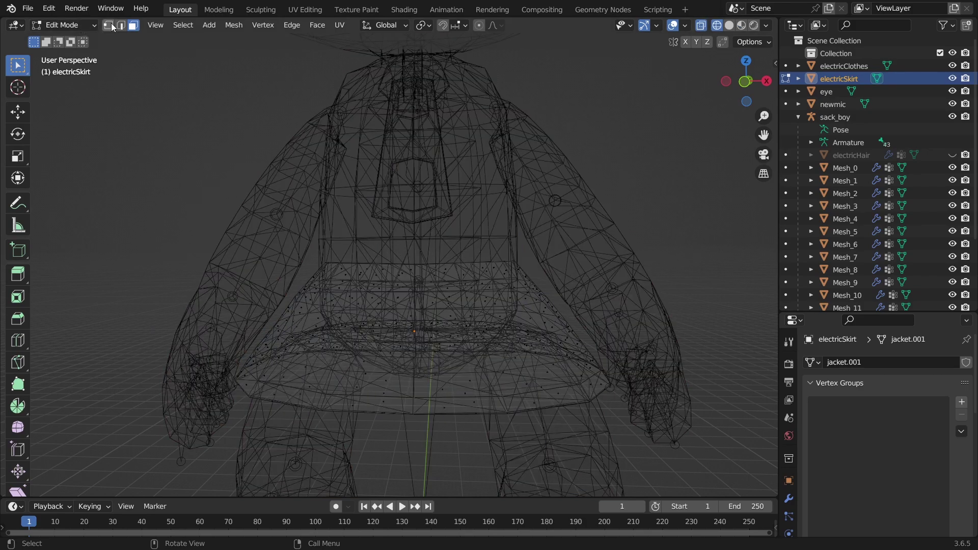
pyautogui.moveTo(406, 187); pyautogui.dragTo(410, 184, button='middle')
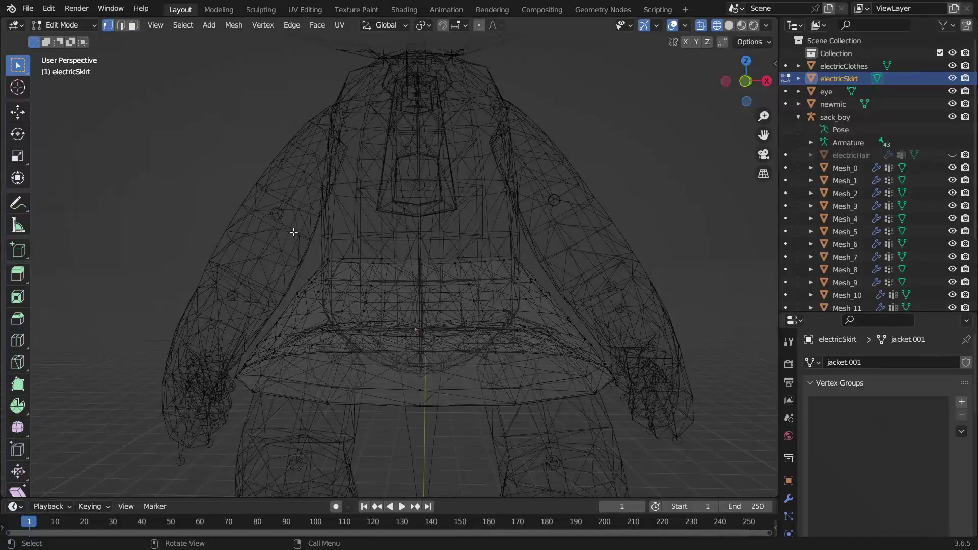
pyautogui.moveTo(294, 232)
pyautogui.mouseDown(button='middle')
pyautogui.moveTo(303, 219)
pyautogui.moveTo(290, 227)
pyautogui.mouseUp(button='middle')
# Try to scale up the skirt's upper band of vertices, then undo the scaling
pyautogui.moveTo(291, 229); pyautogui.dragTo(562, 286)
pyautogui.press('z')
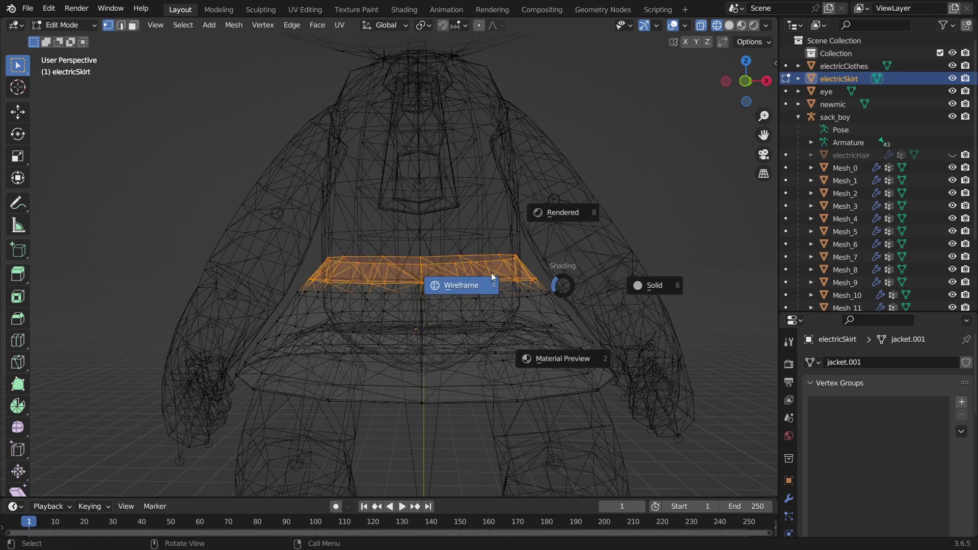
pyautogui.click(524, 353)
pyautogui.press('s')
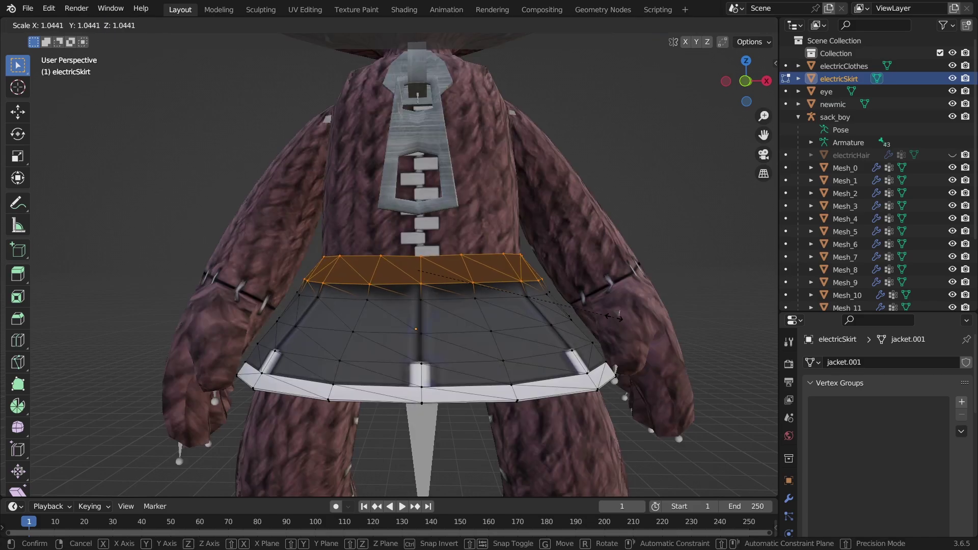
pyautogui.click(614, 317)
pyautogui.hotkey('ctrl', 'z')
# Select only the skirt's top vertex row, scale it up slightly and move it along the Y axis around the waist
pyautogui.press('z')
pyautogui.click(492, 289)
pyautogui.moveTo(279, 207); pyautogui.dragTo(573, 282)
pyautogui.press('z')
pyautogui.click(575, 337)
pyautogui.press('s')
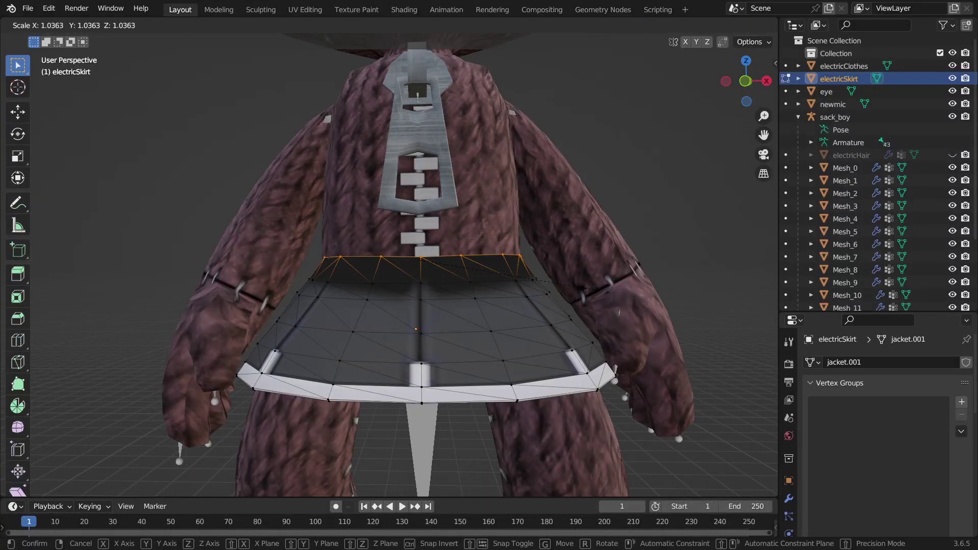
pyautogui.click(585, 288)
pyautogui.moveTo(585, 289); pyautogui.dragTo(448, 233, button='middle')
pyautogui.scroll(-2, 449, 232)
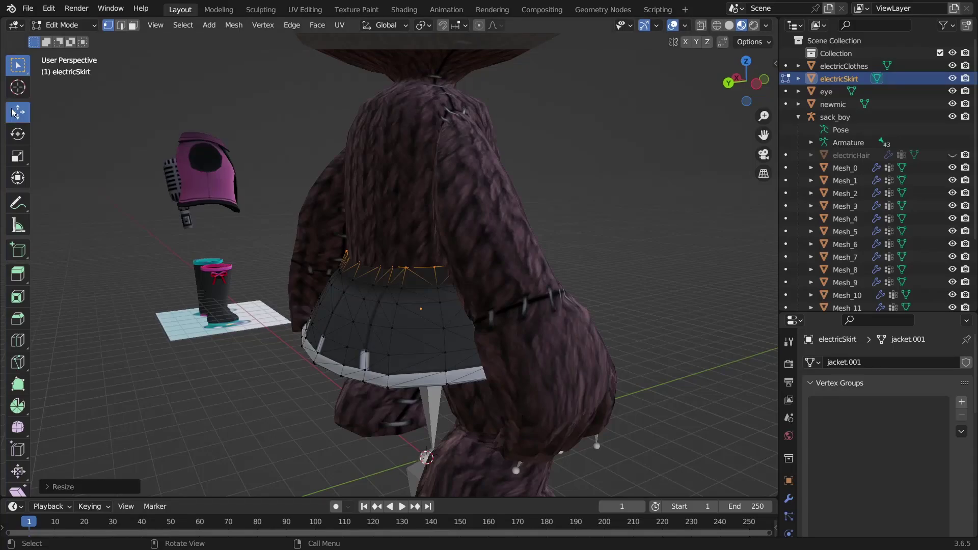
pyautogui.click(14, 112)
pyautogui.moveTo(391, 256); pyautogui.dragTo(384, 258)
pyautogui.moveTo(384, 257); pyautogui.dragTo(356, 256, button='middle')
# Invert the selection, scale the rest of the skirt to about 0.88 along Y and shift it along Y
pyautogui.hotkey('ctrl', 'i')
pyautogui.press('s')
pyautogui.press('y')
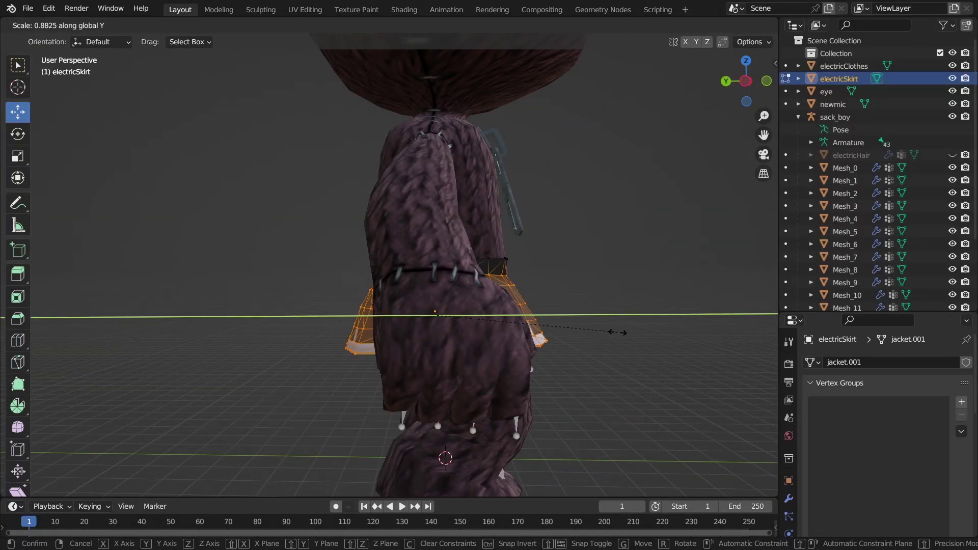
pyautogui.click(618, 333)
pyautogui.moveTo(402, 317); pyautogui.dragTo(393, 317)
pyautogui.moveTo(393, 317); pyautogui.dragTo(616, 280, button='middle')
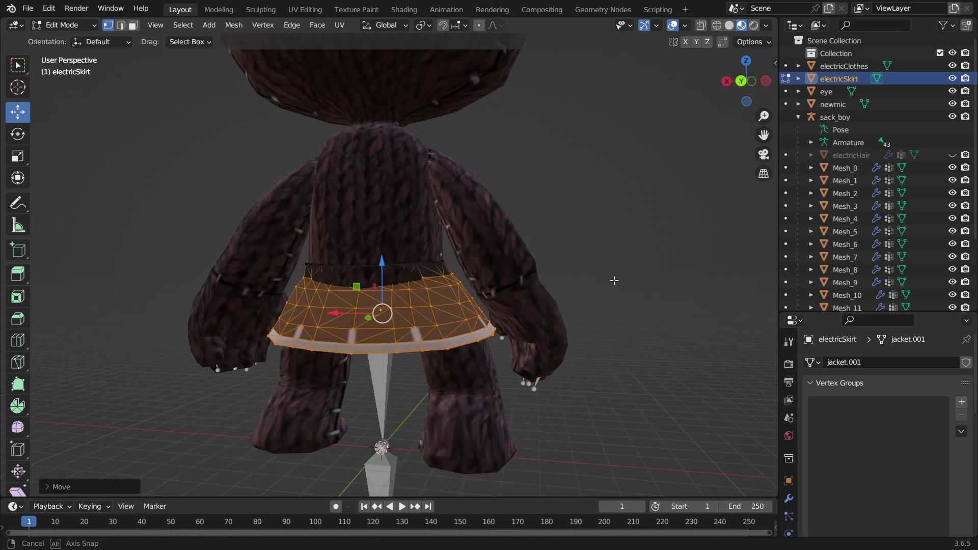
# Box-select the vertex row just below the skirt's waist edge in wireframe and move it along the Y axis
pyautogui.scroll(5, 370, 297)
pyautogui.press('z')
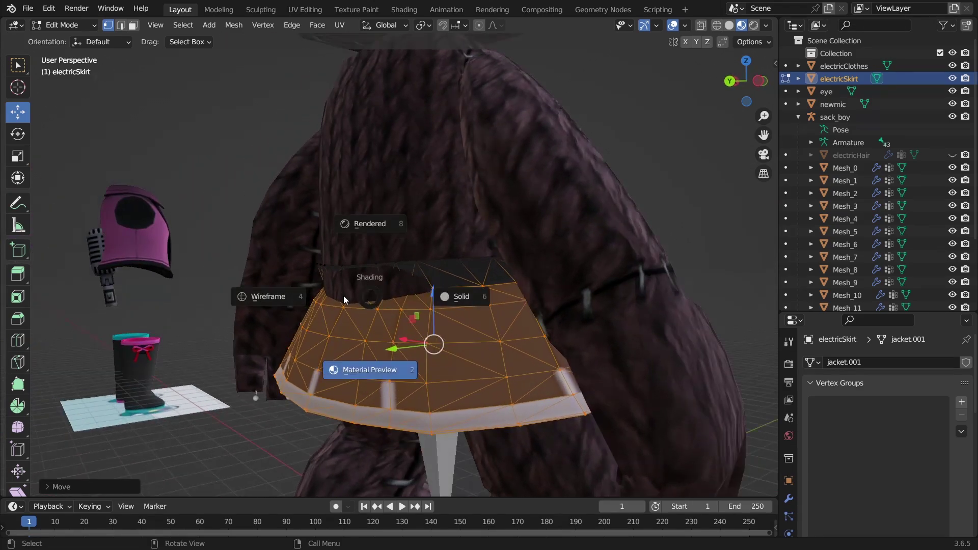
pyautogui.click(262, 294)
pyautogui.moveTo(261, 294); pyautogui.dragTo(513, 280, button='middle')
pyautogui.moveTo(509, 267); pyautogui.dragTo(207, 299)
pyautogui.press('z')
pyautogui.click(431, 351)
pyautogui.moveTo(408, 326); pyautogui.dragTo(346, 301, button='middle')
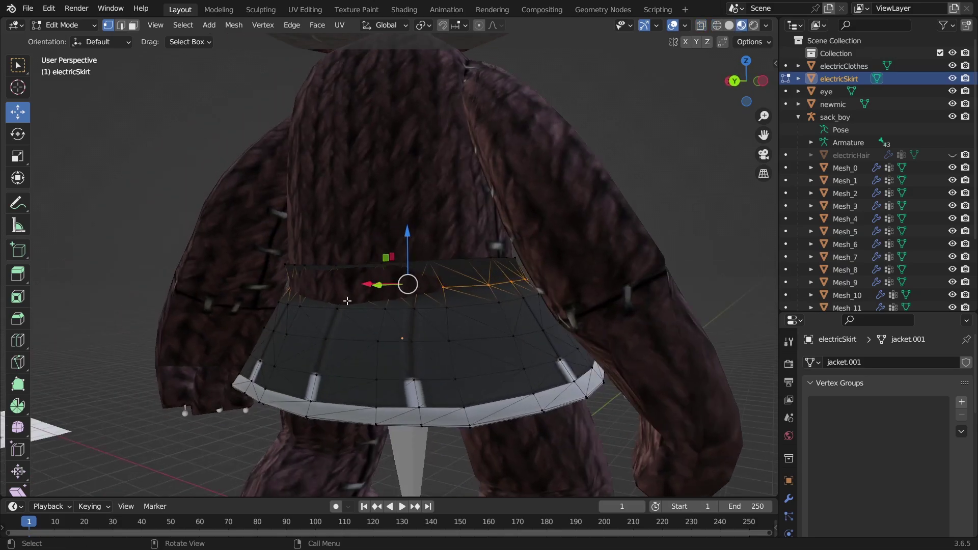
pyautogui.moveTo(397, 278); pyautogui.dragTo(353, 306, button='middle')
pyautogui.moveTo(387, 279); pyautogui.dragTo(377, 282)
# Scale the selected row below the waist along the Y axis and nudge it along Y
pyautogui.moveTo(377, 282); pyautogui.dragTo(509, 305, button='middle')
pyautogui.press('s')
pyautogui.press('z')
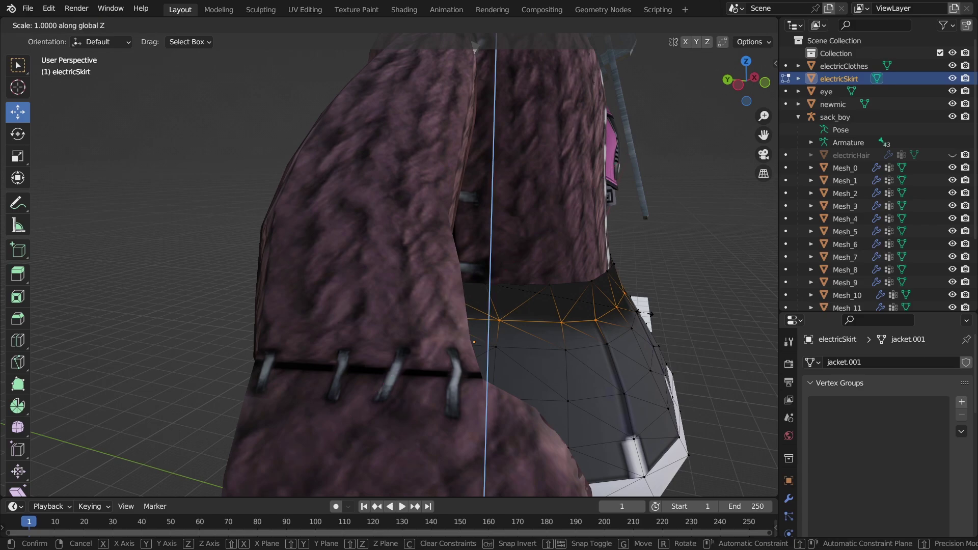
pyautogui.press('y')
pyautogui.click(650, 312)
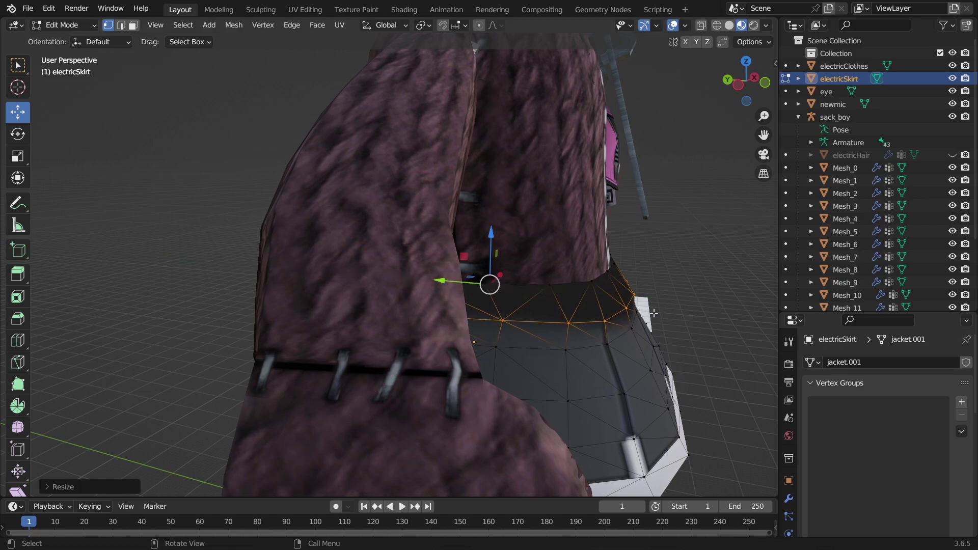
pyautogui.moveTo(651, 312); pyautogui.dragTo(722, 316, button='middle')
pyautogui.moveTo(411, 276); pyautogui.dragTo(404, 277)
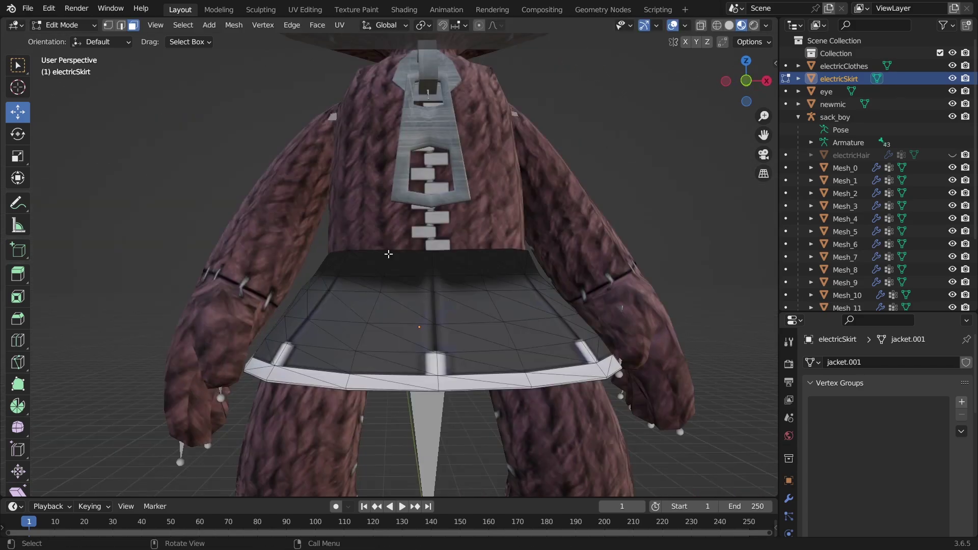
# With face selection, select the skirt's linked underside faces, move them aside from the body and delete them
pyautogui.moveTo(391, 253); pyautogui.dragTo(442, 177, button='middle')
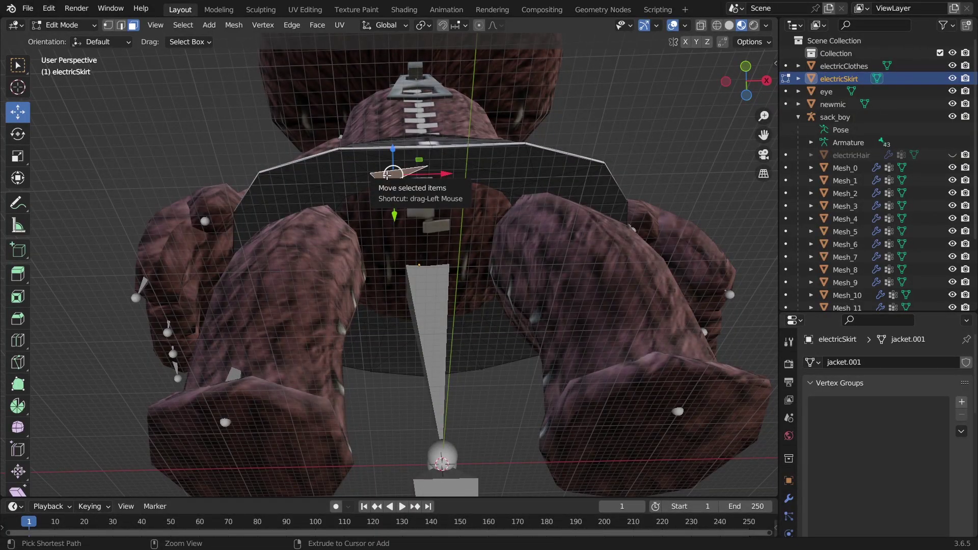
pyautogui.hotkey('ctrl', 'l')
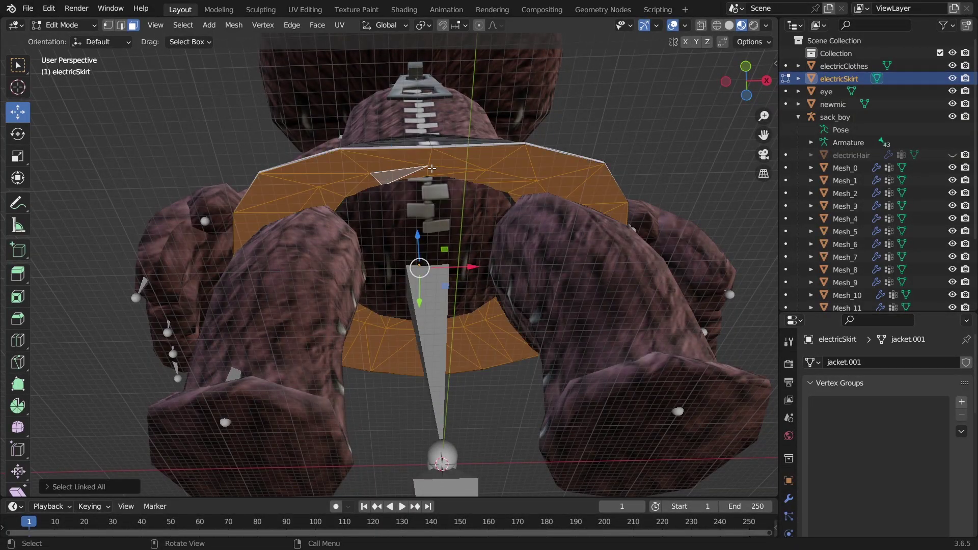
pyautogui.press('g')
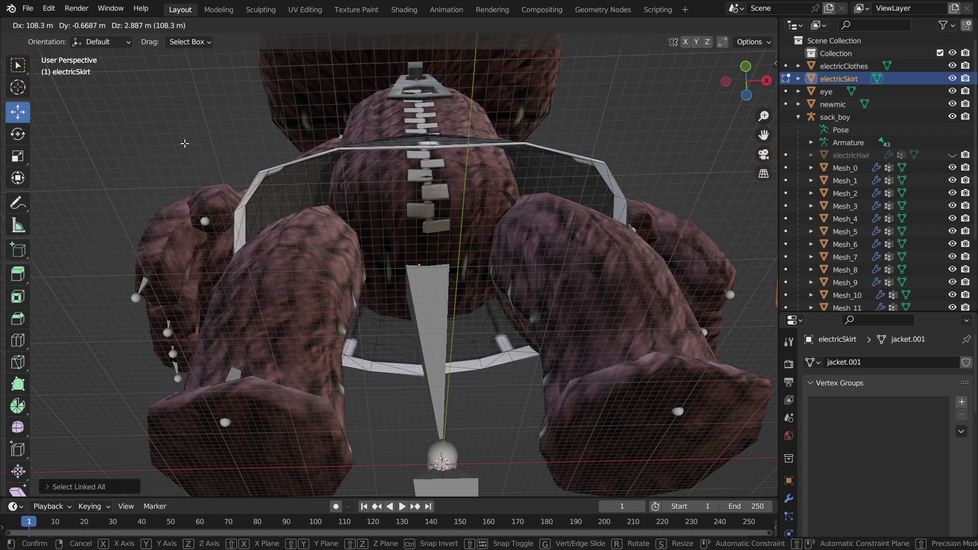
pyautogui.click(184, 145)
pyautogui.moveTo(265, 212); pyautogui.dragTo(265, 255, button='middle')
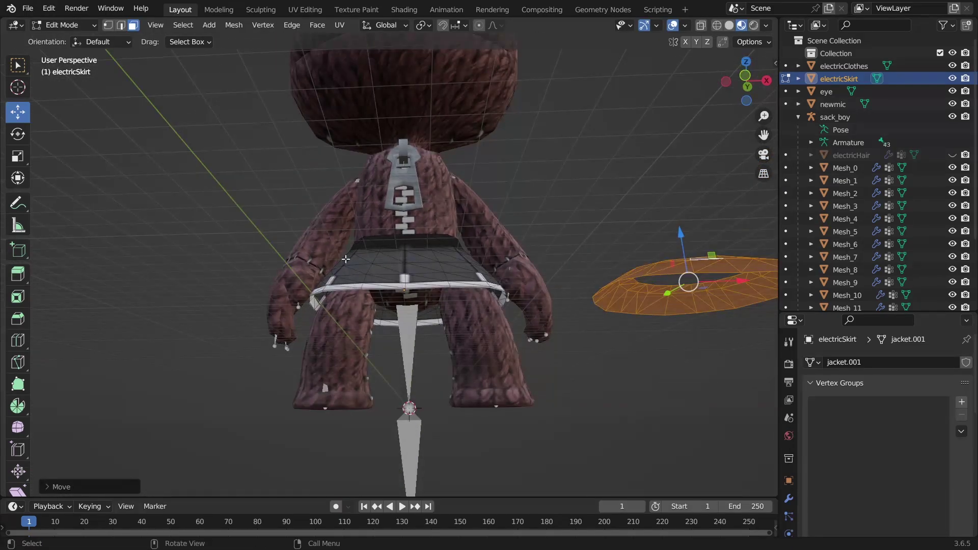
pyautogui.moveTo(346, 259); pyautogui.dragTo(411, 304, button='middle')
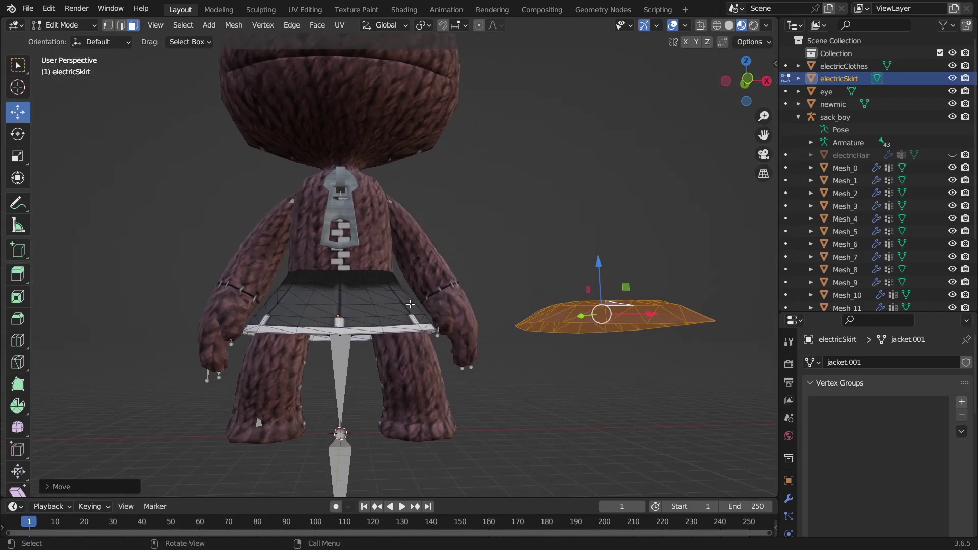
pyautogui.press('x')
pyautogui.click(389, 332)
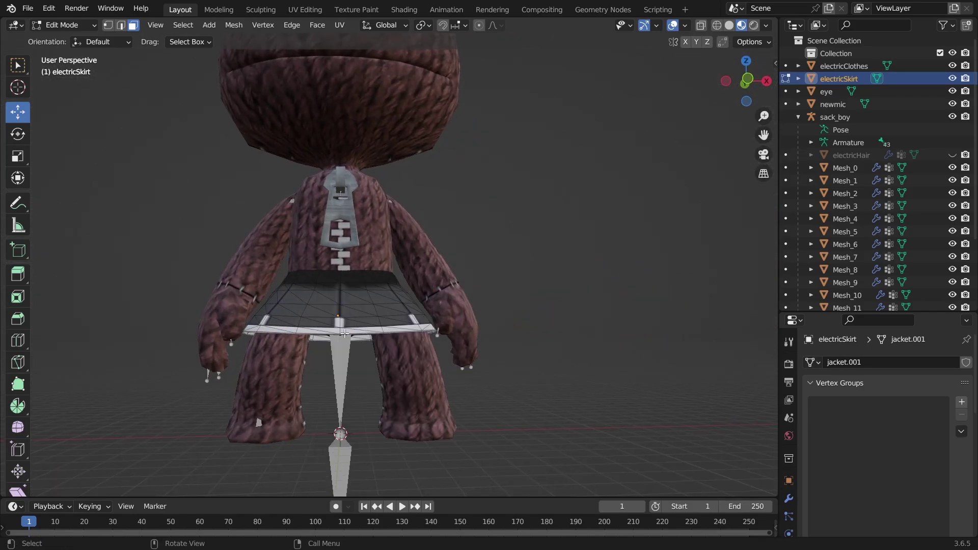
# Leave mesh editing and examine the fit of the skirt on the character, along with the jacket and boots beside it
pyautogui.press('Tab')
pyautogui.scroll(2, 400, 300)
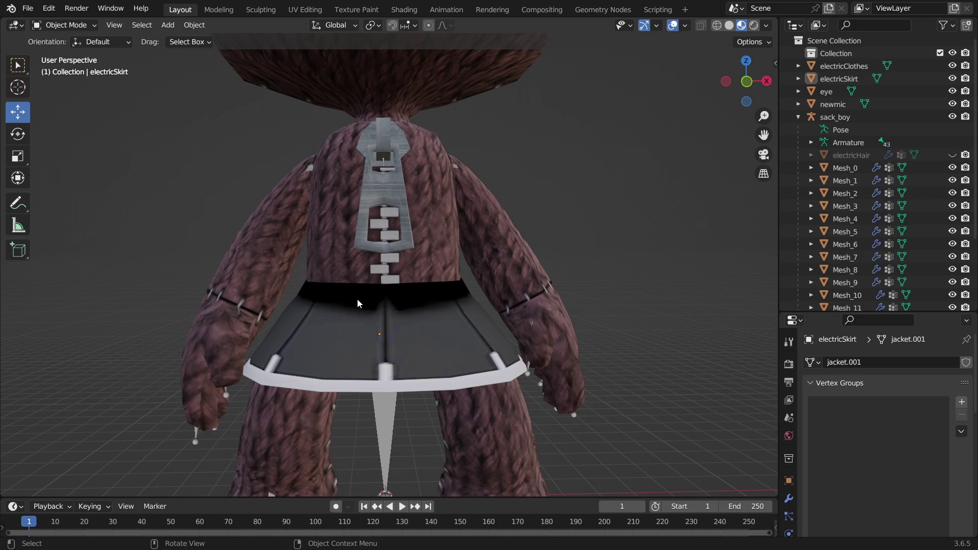
pyautogui.scroll(-3, 404, 303)
pyautogui.moveTo(406, 297); pyautogui.dragTo(295, 299, button='middle')
pyautogui.scroll(-3, 541, 302)
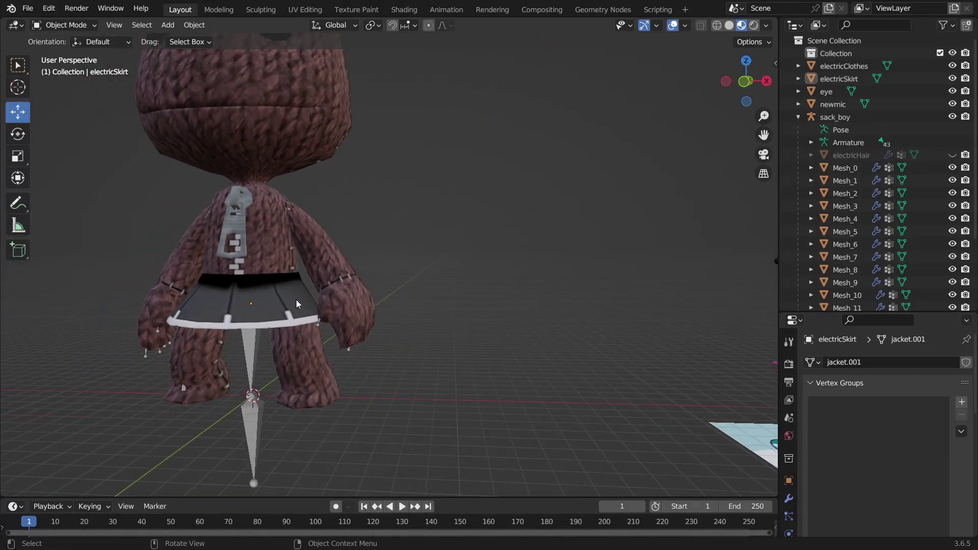
pyautogui.scroll(-2, 448, 312)
pyautogui.keyDown('shift'); pyautogui.moveTo(456, 313); pyautogui.dragTo(424, 314, button='middle'); pyautogui.keyUp('shift')
pyautogui.scroll(4, 425, 317)
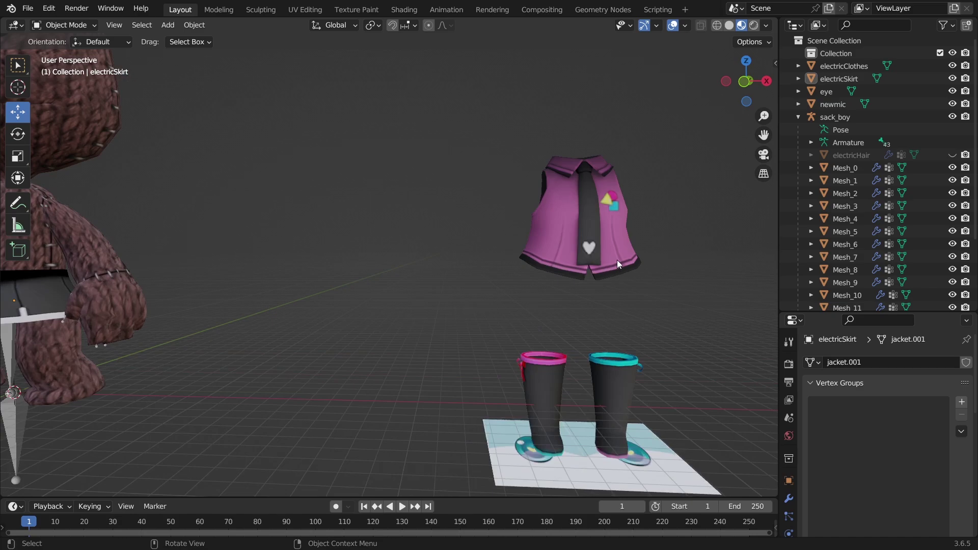
pyautogui.press('KP_Decimal')
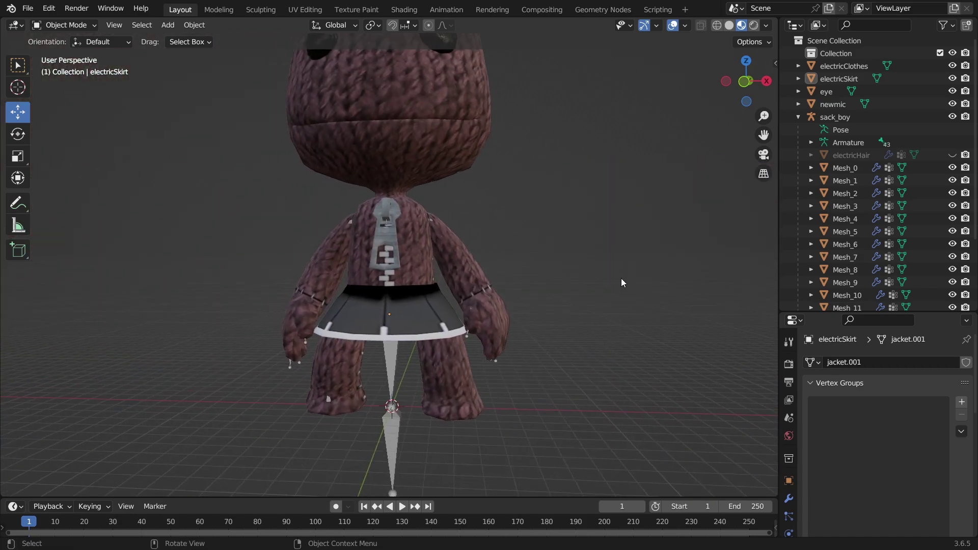
pyautogui.scroll(4, 621, 278)
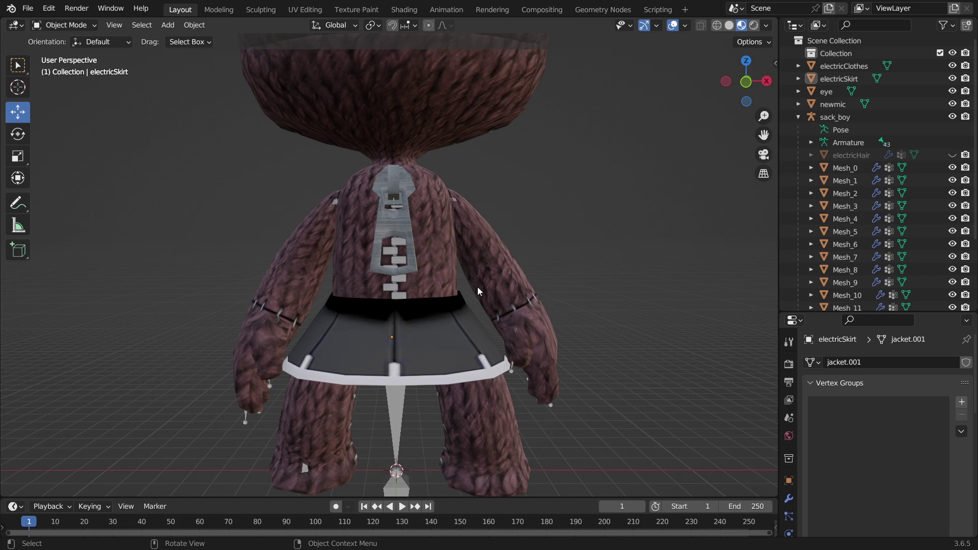
pyautogui.scroll(2, 441, 331)
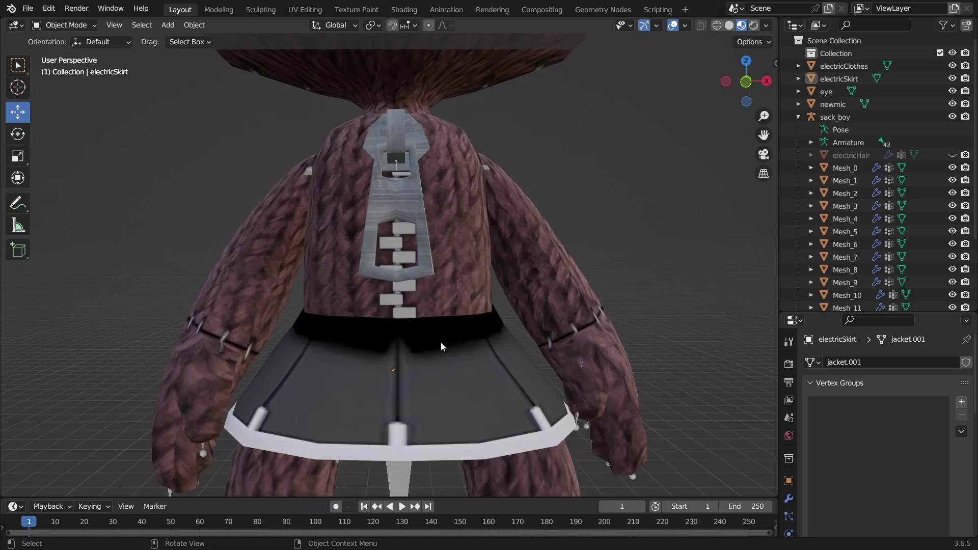
# Split the 3D viewport, turn one half into a UV editor and select all of electricSkirt's faces in Edit Mode
pyautogui.click(412, 340)
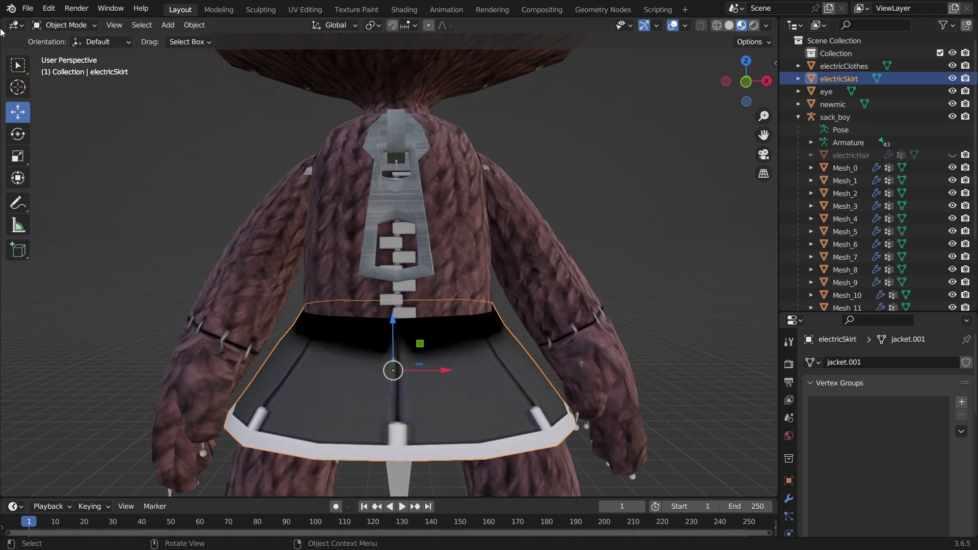
pyautogui.moveTo(1, 19); pyautogui.dragTo(363, 145)
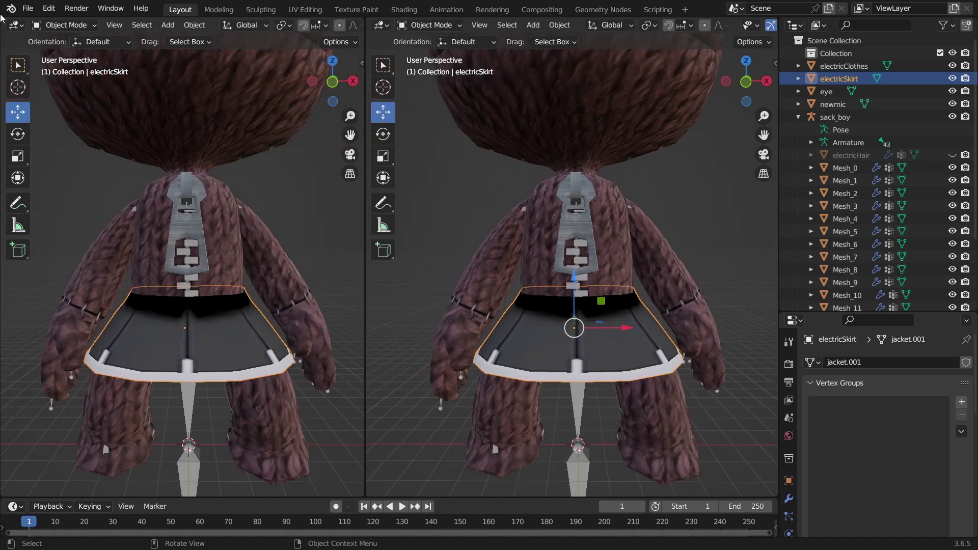
pyautogui.click(15, 25)
pyautogui.click(32, 87)
pyautogui.press('Tab')
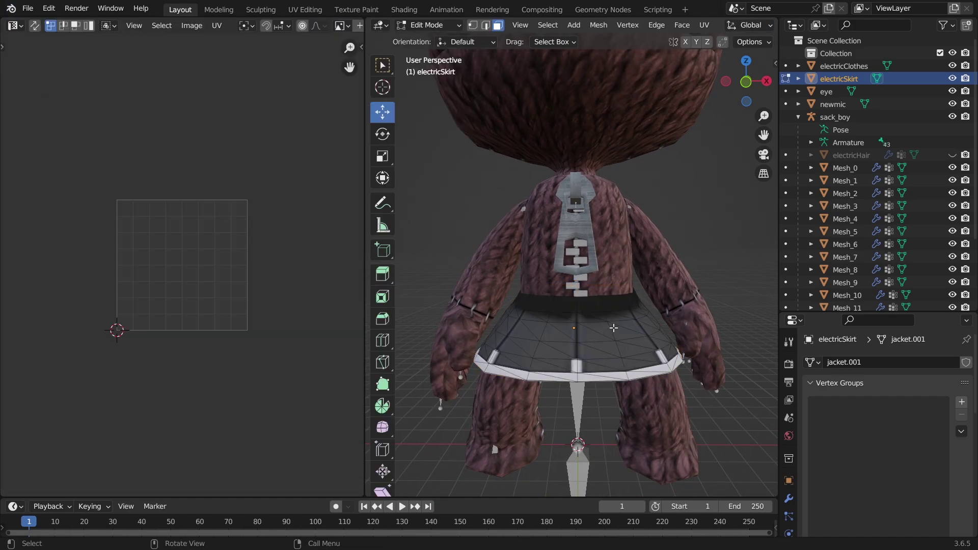
pyautogui.press('a')
# Box-select the upper UV rows of the skirt and scale them to about 0.46 along Y
pyautogui.moveTo(218, 245); pyautogui.dragTo(114, 261, button='middle')
pyautogui.press('Tab')
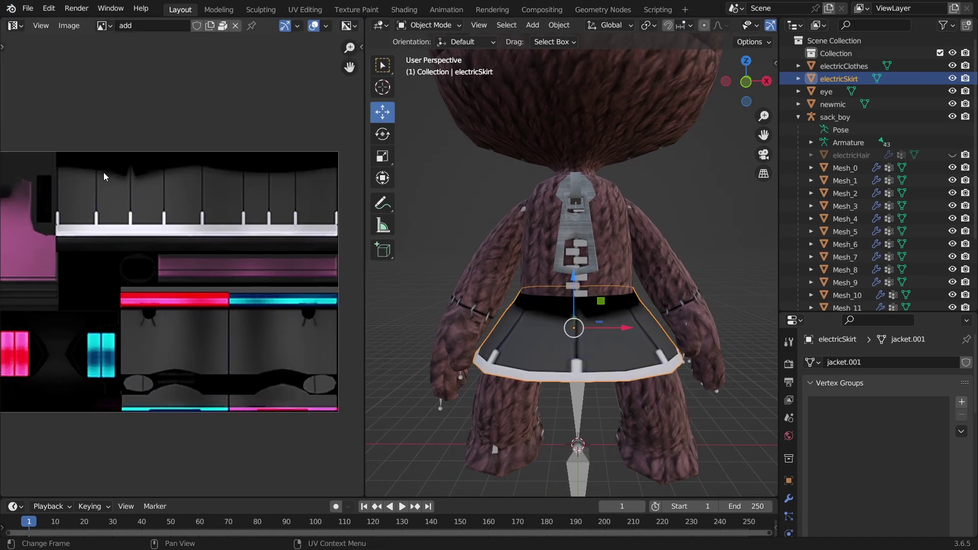
pyautogui.press('Tab')
pyautogui.moveTo(24, 122); pyautogui.dragTo(348, 191)
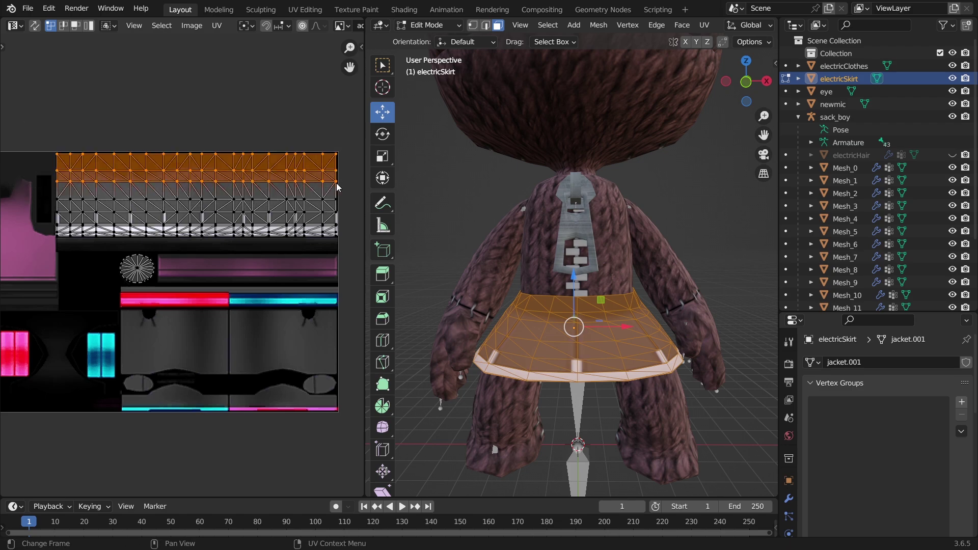
pyautogui.scroll(1, 335, 185)
pyautogui.scroll(-1, 281, 195)
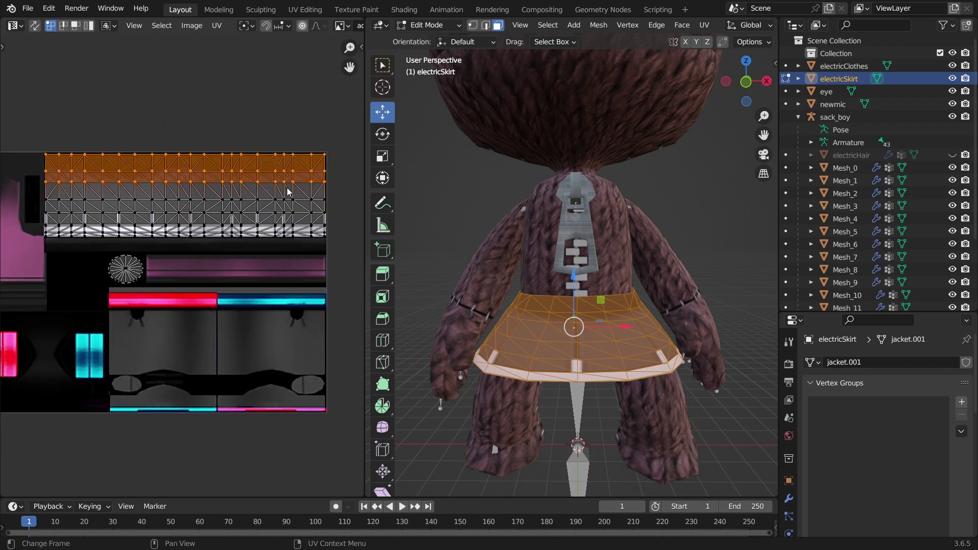
pyautogui.press('s')
pyautogui.press('y')
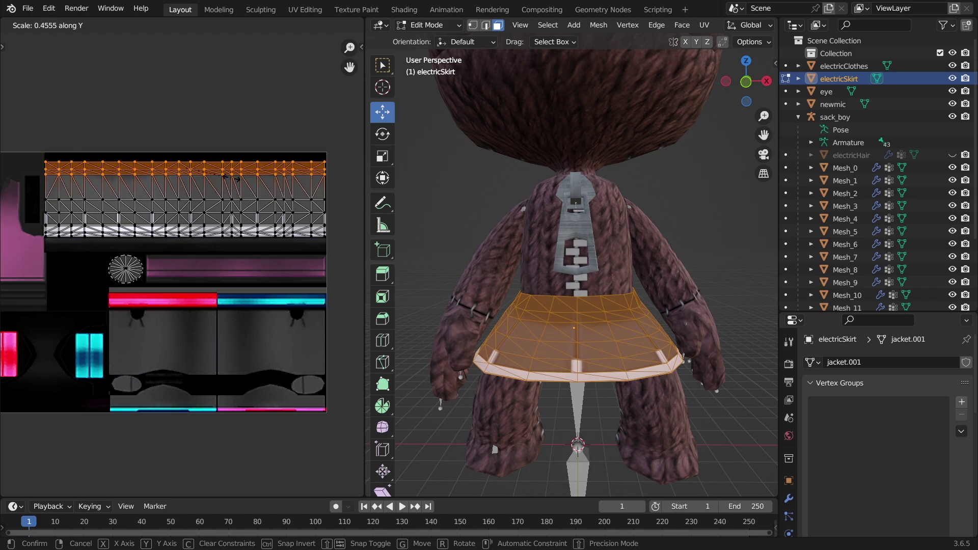
pyautogui.click(234, 189)
# Move the selected UV rows down along Y, off the texture's black band, and check the skirt's front and back in Object Mode
pyautogui.press('g')
pyautogui.press('y')
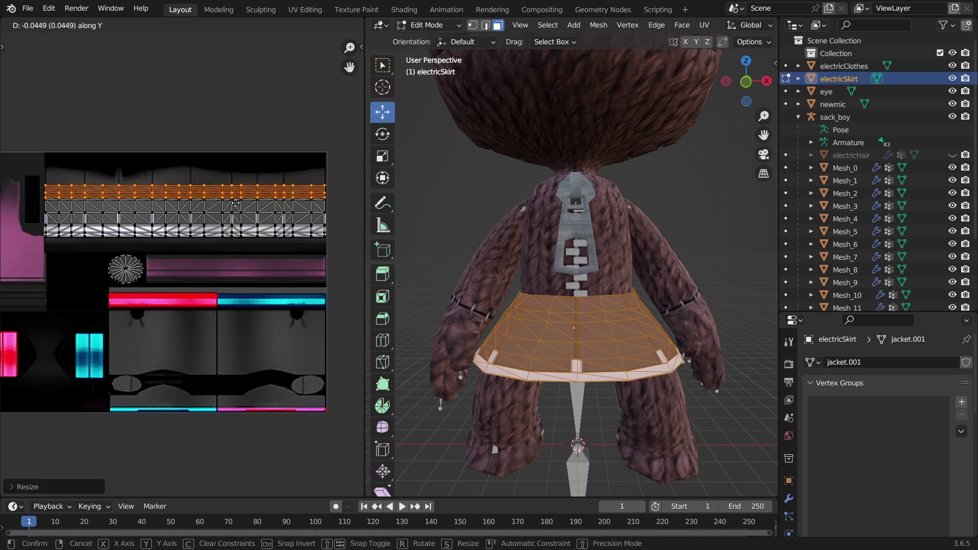
pyautogui.click(233, 193)
pyautogui.press('Tab')
pyautogui.scroll(2, 610, 345)
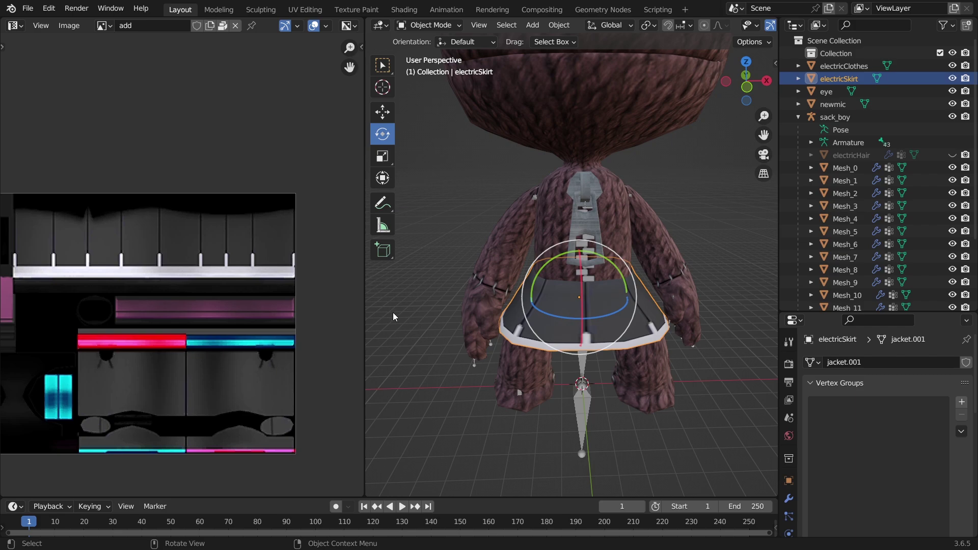
pyautogui.click(393, 314)
pyautogui.moveTo(560, 312); pyautogui.dragTo(686, 262, button='middle')
pyautogui.moveTo(523, 308); pyautogui.dragTo(472, 327, button='middle')
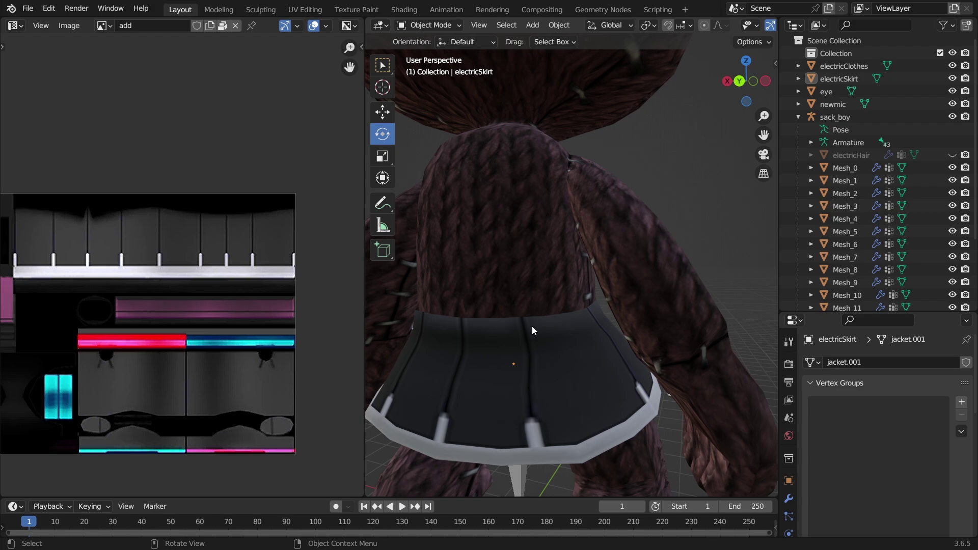
pyautogui.moveTo(537, 323); pyautogui.dragTo(469, 310, button='middle')
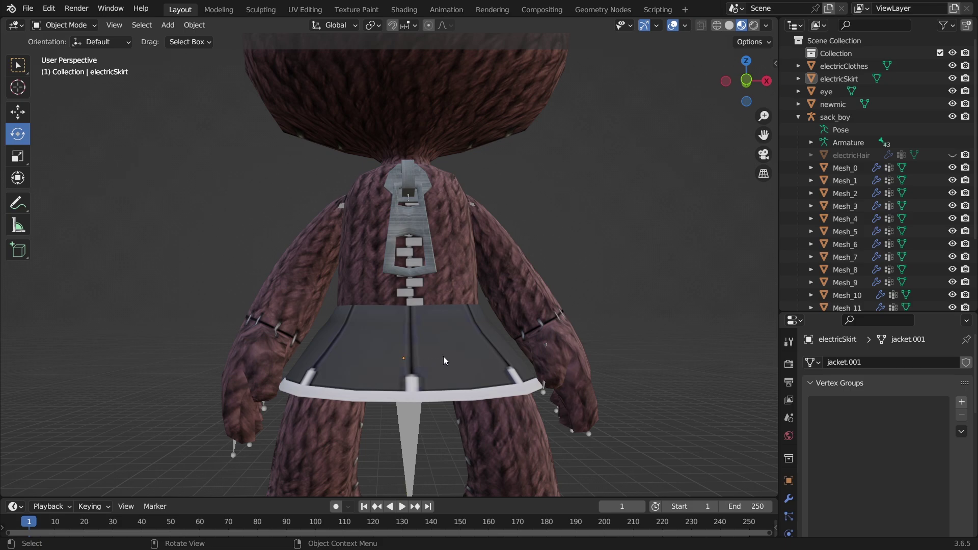
# Parent electricSkirt to the sack_boy armature using Armature Deform with empty groups, and select the skirt again
pyautogui.click(450, 335)
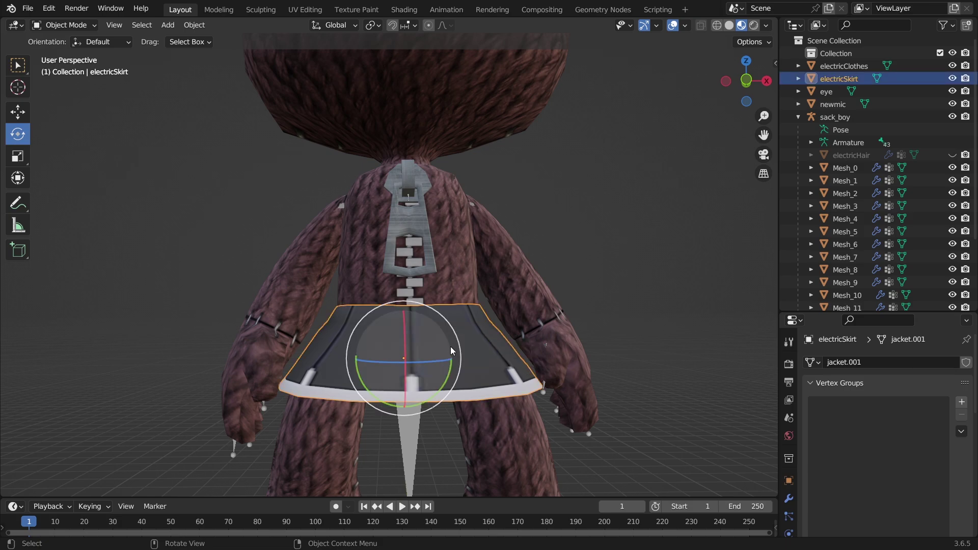
pyautogui.moveTo(450, 347); pyautogui.dragTo(472, 326, button='middle')
pyautogui.scroll(-3, 474, 340)
pyautogui.keyDown('ctrl'); pyautogui.click(845, 117); pyautogui.keyUp('ctrl')
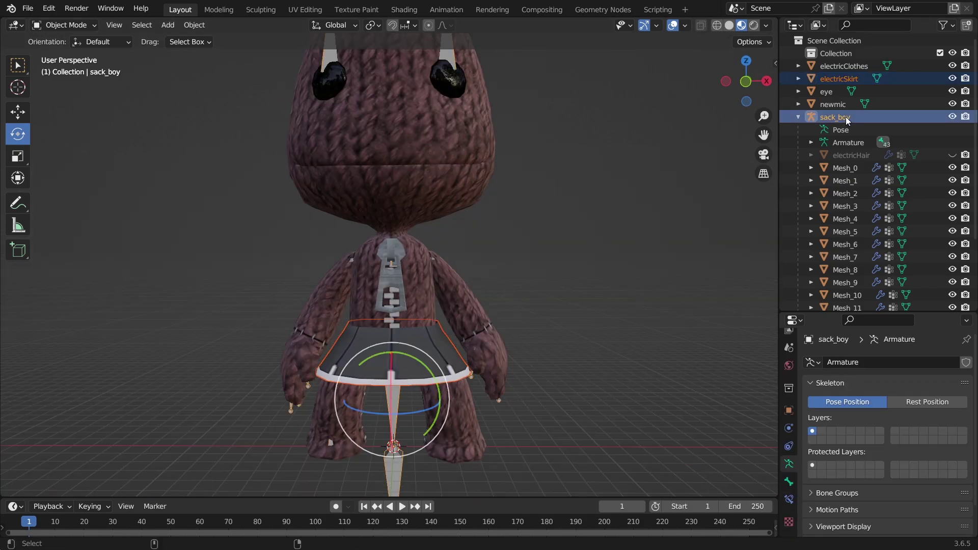
pyautogui.rightClick(646, 125)
pyautogui.moveTo(651, 171)
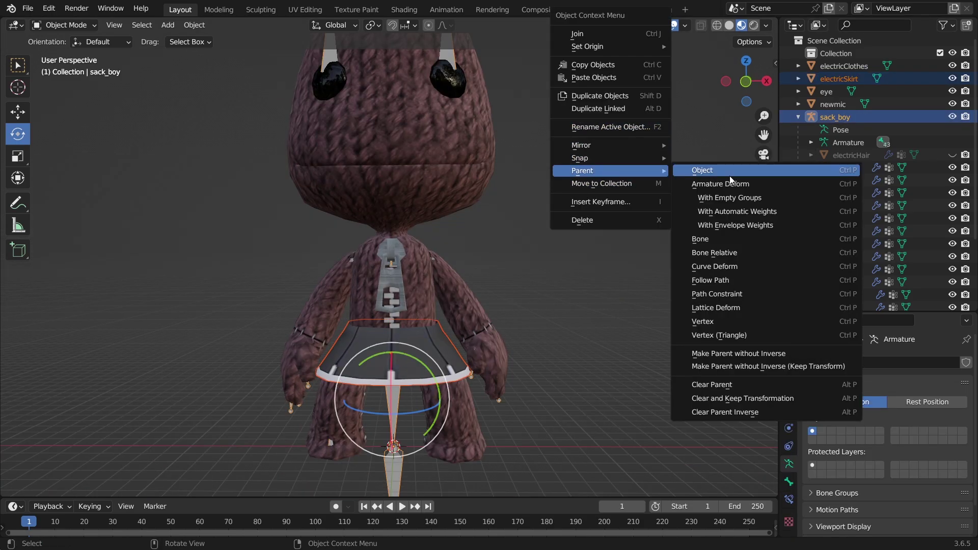
pyautogui.click(738, 204)
pyautogui.scroll(-2, 833, 197)
pyautogui.click(845, 133)
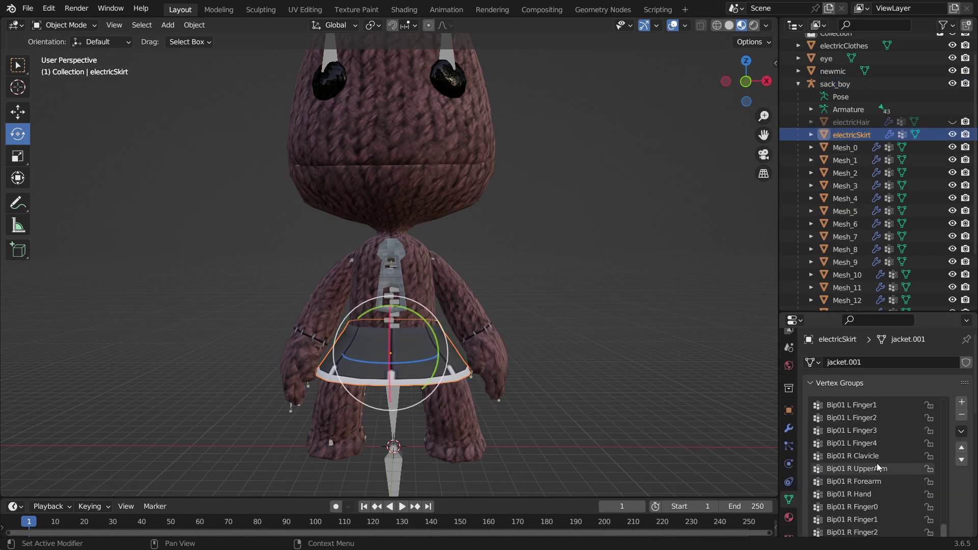
# Look through the skirt's vertex groups and make Bip01 Spine1 the active group
pyautogui.scroll(-4, 958, 487)
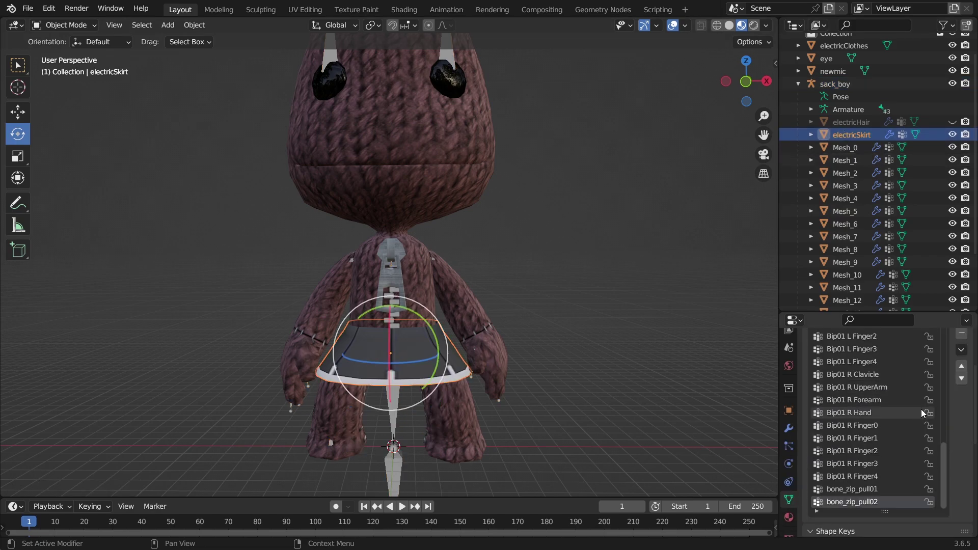
pyautogui.scroll(10, 895, 411)
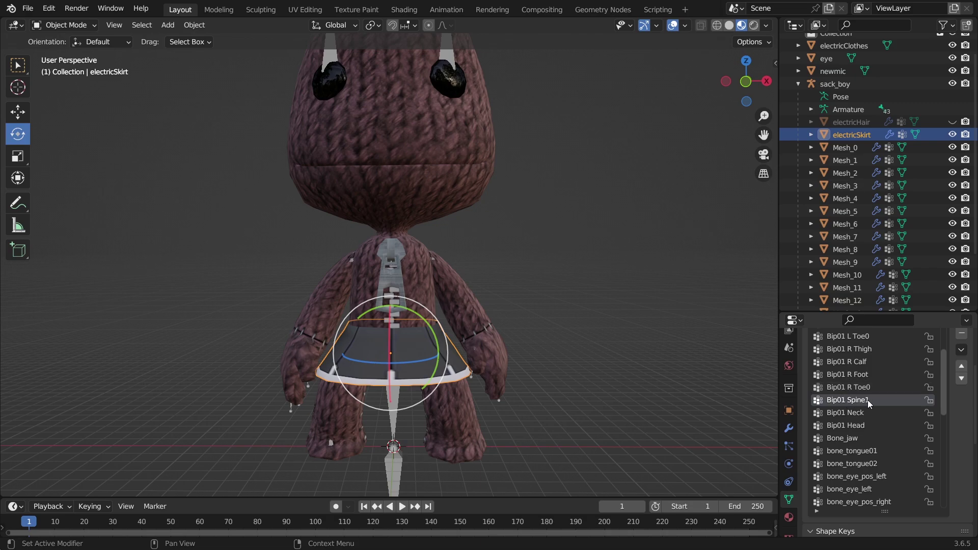
pyautogui.scroll(7, 865, 402)
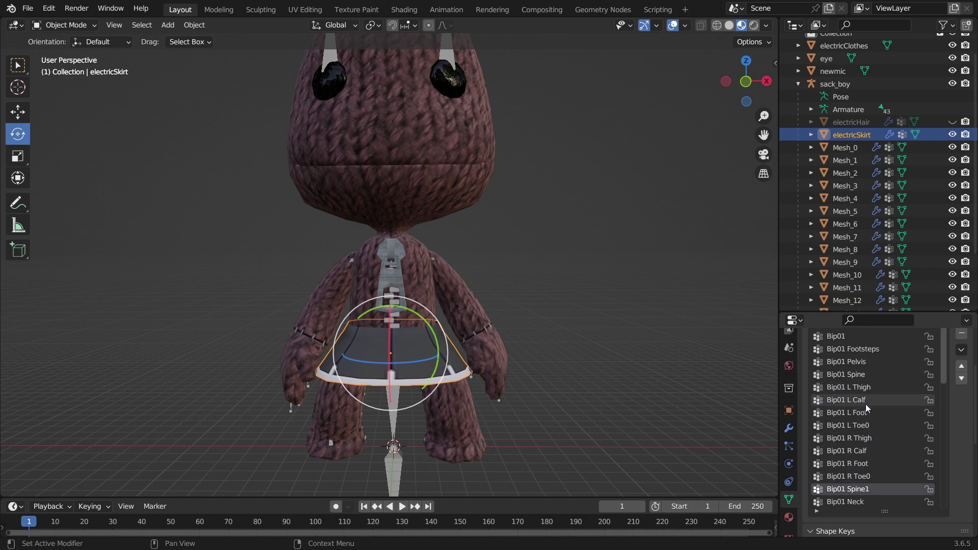
pyautogui.click(858, 374)
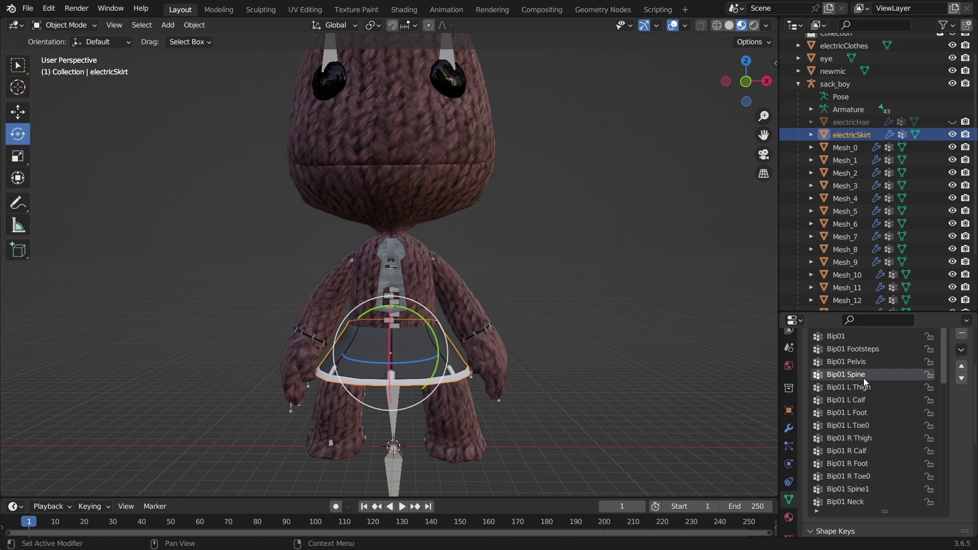
pyautogui.scroll(-1, 861, 374)
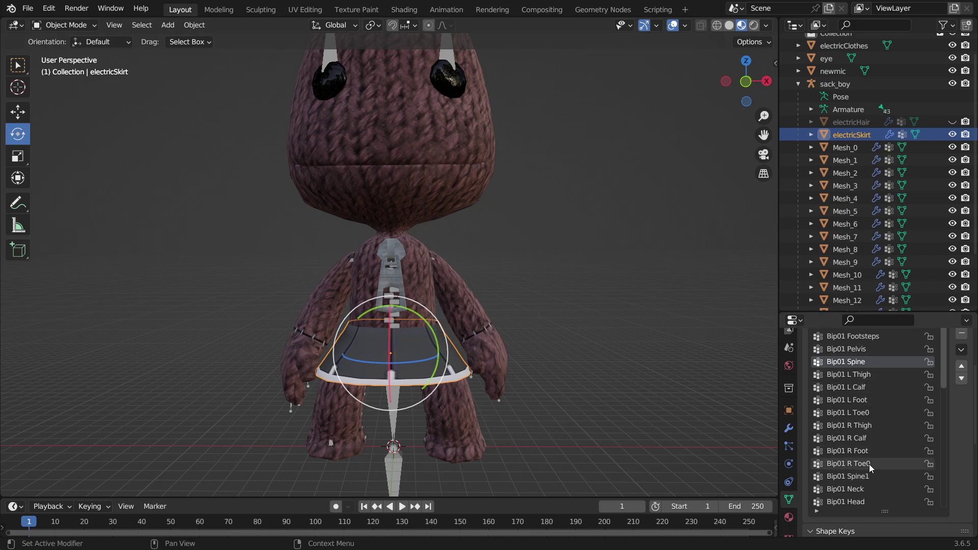
pyautogui.click(866, 478)
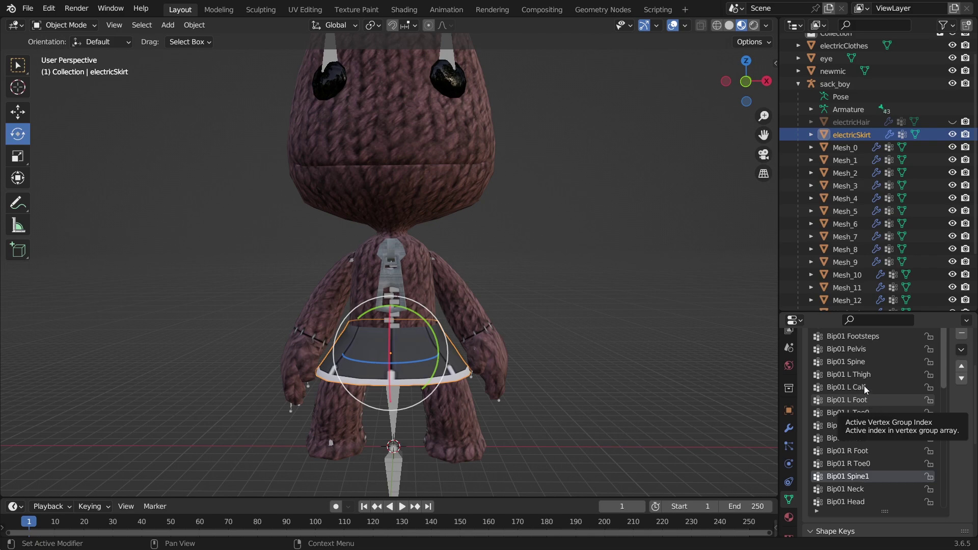
# Put the sack_boy armature in Pose Mode and widen the Outliner to read its bone hierarchy
pyautogui.click(835, 84)
pyautogui.click(76, 27)
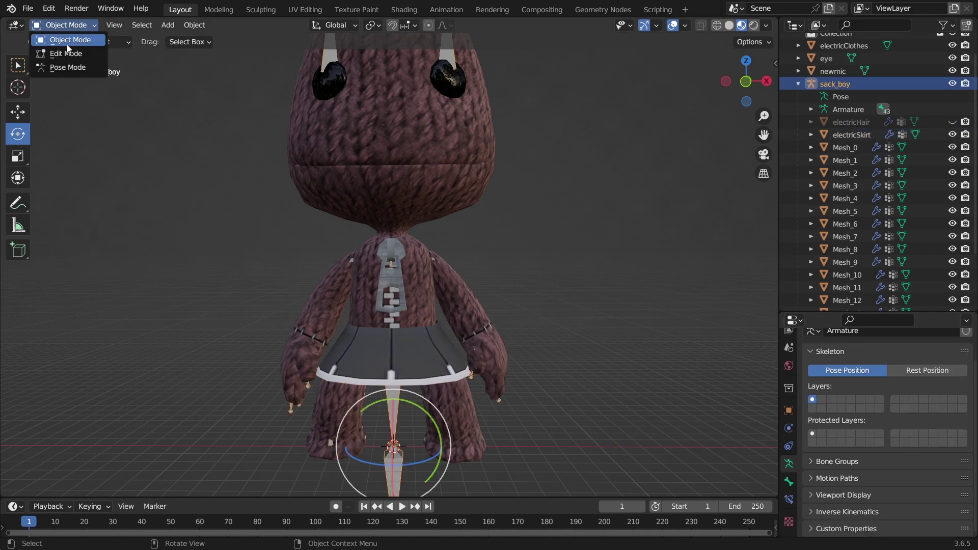
pyautogui.click(72, 68)
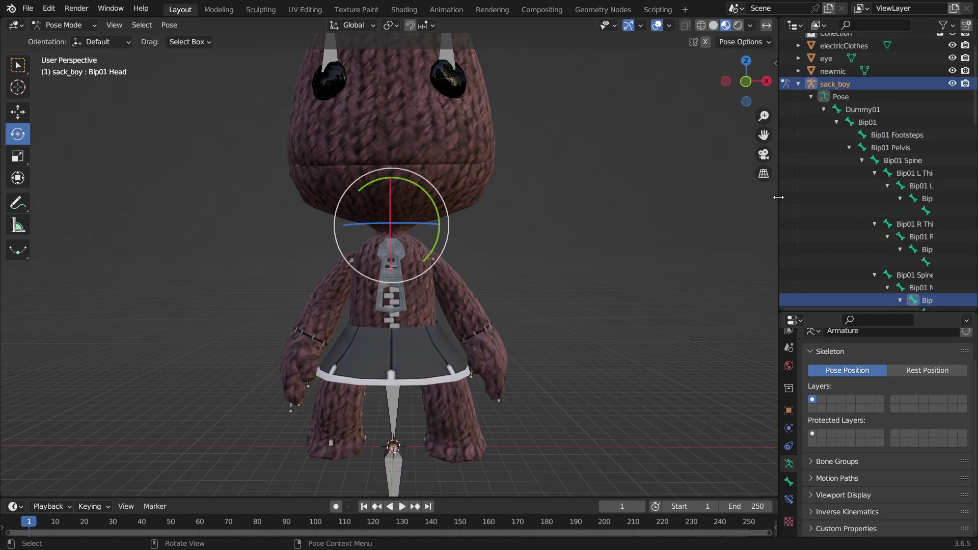
pyautogui.moveTo(778, 198); pyautogui.dragTo(556, 190)
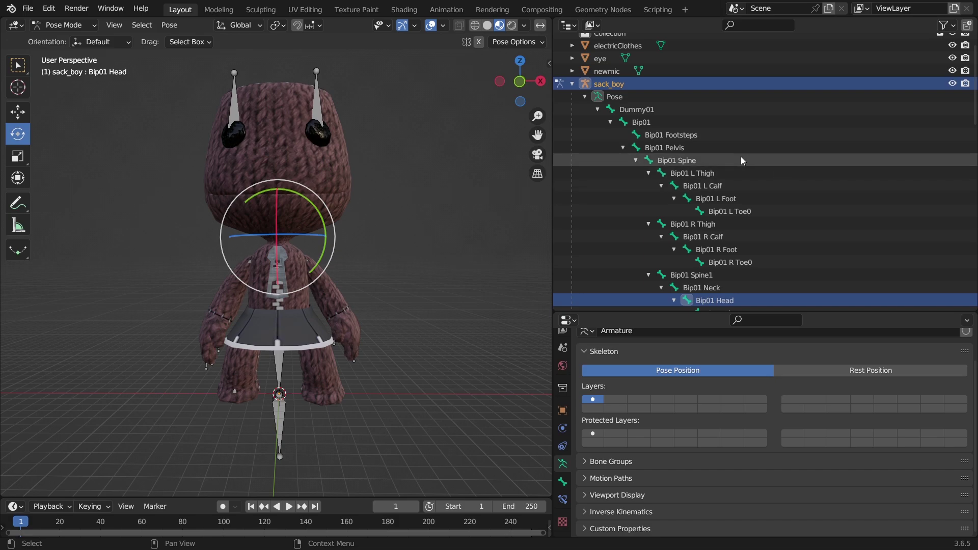
pyautogui.scroll(-3, 744, 163)
pyautogui.scroll(4, 745, 173)
pyautogui.scroll(-3, 745, 173)
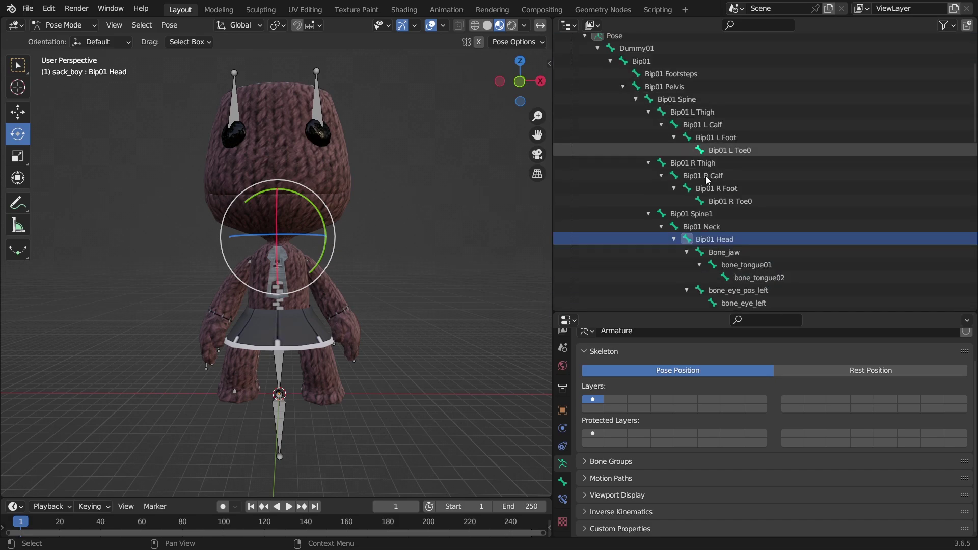
# Test-rotate the Bip01 Spine1 and Bip01 Spine bones one after the other, undoing each rotation
pyautogui.click(703, 214)
pyautogui.moveTo(264, 303); pyautogui.dragTo(285, 254)
pyautogui.hotkey('ctrl', 'z')
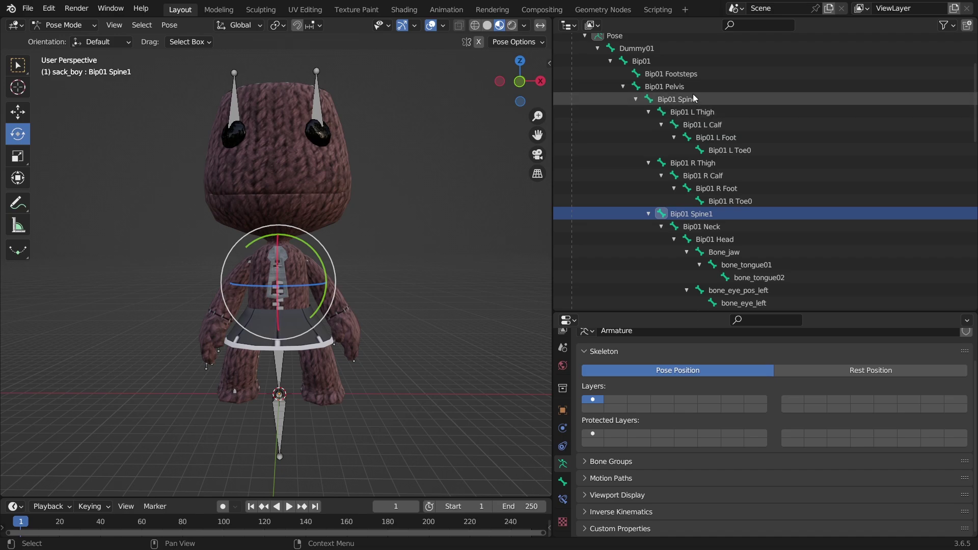
pyautogui.click(697, 97)
pyautogui.moveTo(282, 332); pyautogui.dragTo(276, 307)
pyautogui.hotkey('ctrl', 'z')
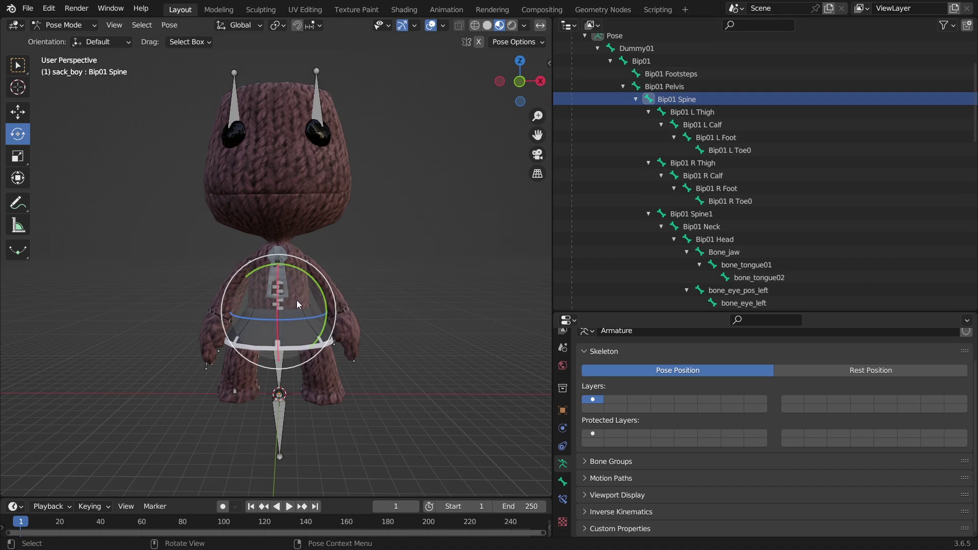
# Try another free rotation of Bip01 Spine, and undo back to Object Mode with electricSkirt selected
pyautogui.moveTo(298, 304); pyautogui.dragTo(301, 372)
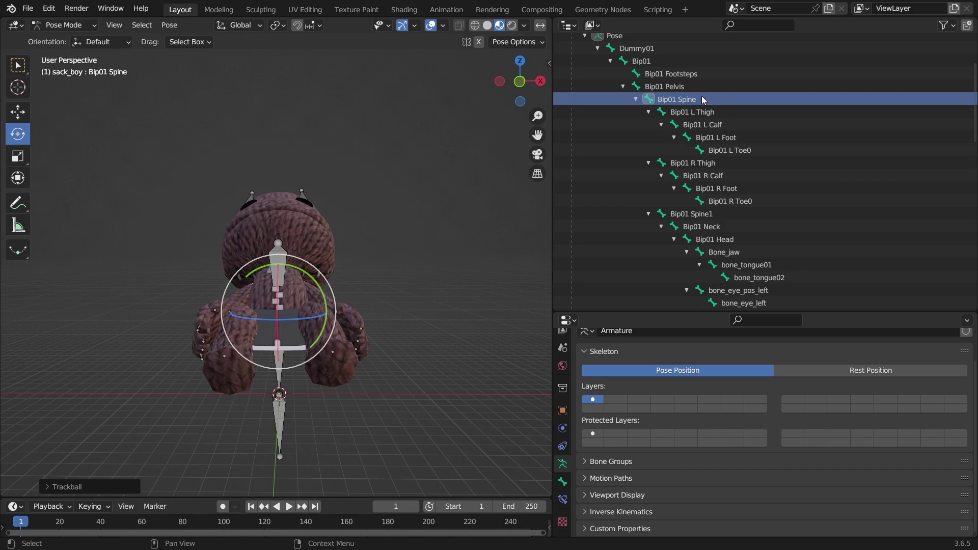
pyautogui.hotkey('ctrl', 'z')
pyautogui.hotkey('ctrl', 'z')
pyautogui.hotkey('ctrl', 'z')
pyautogui.hotkey('ctrl', 'z')
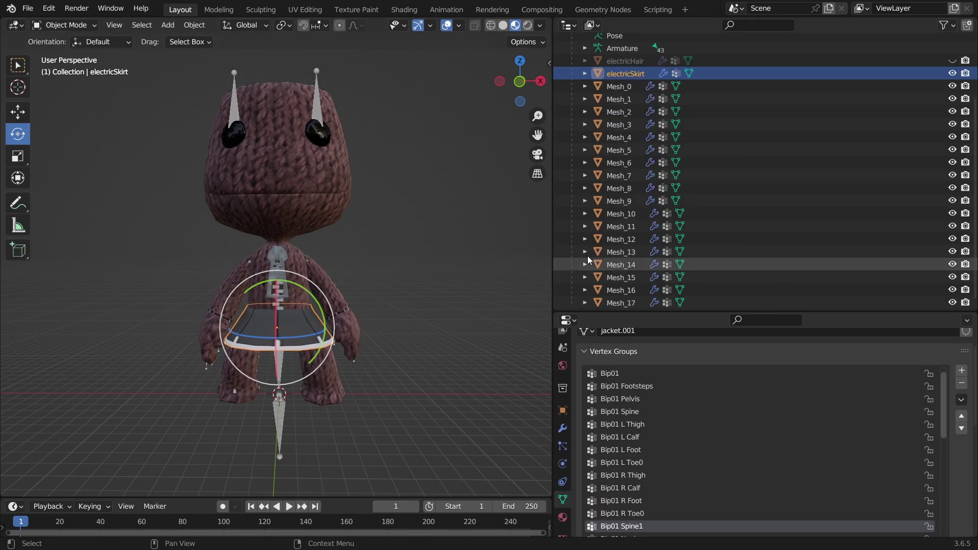
# Select all of the electricSkirt mesh in wireframe Edit Mode and assign it to the Bip01 Spine vertex group
pyautogui.press('Tab')
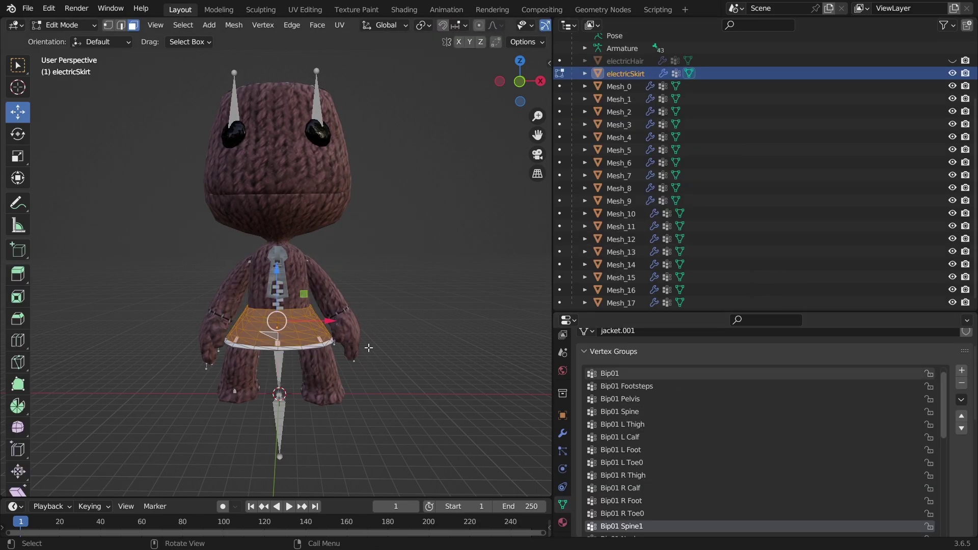
pyautogui.press('z')
pyautogui.press('4')
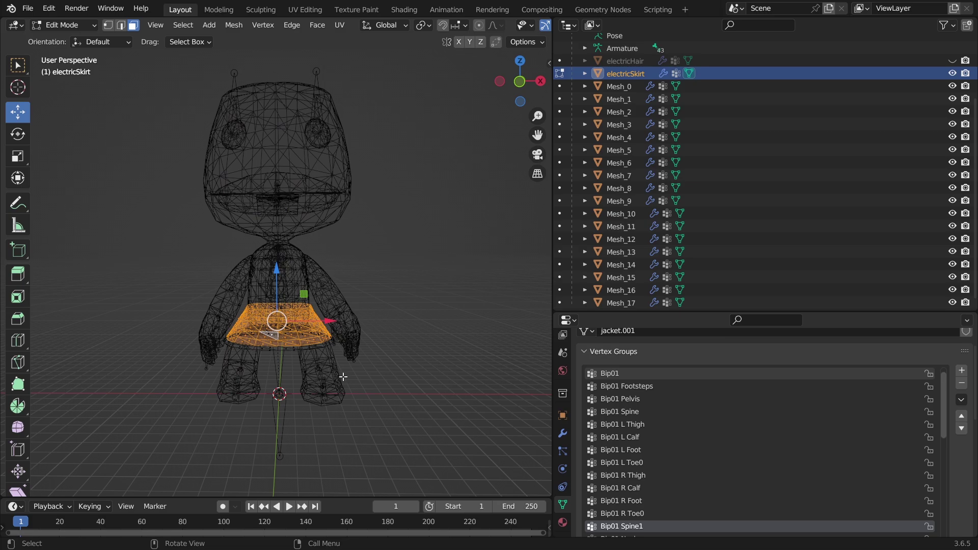
pyautogui.press('a')
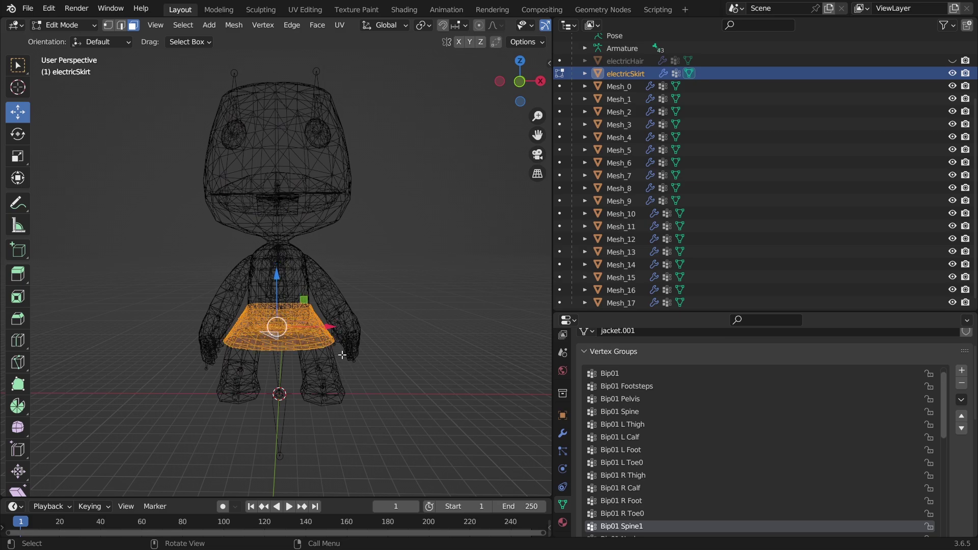
pyautogui.scroll(5, 342, 355)
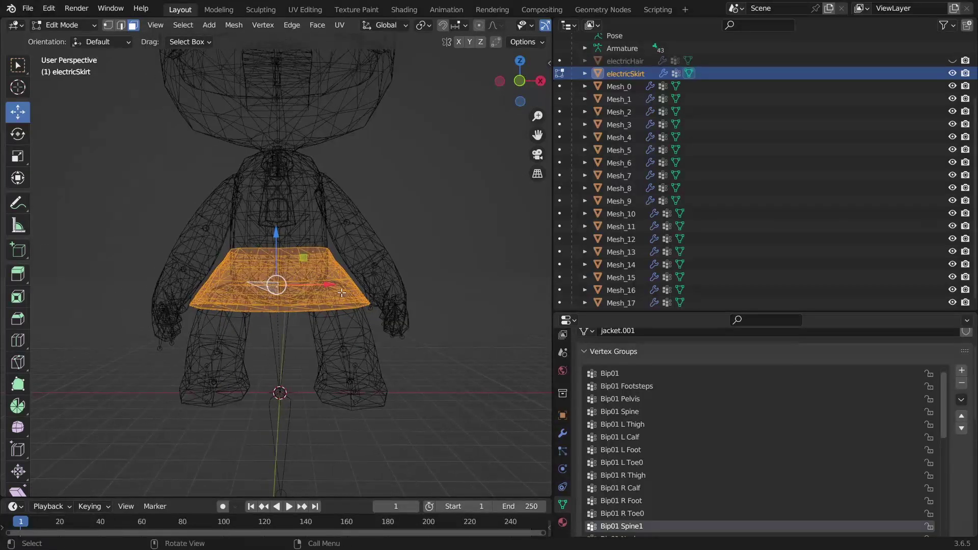
pyautogui.scroll(-1, 820, 438)
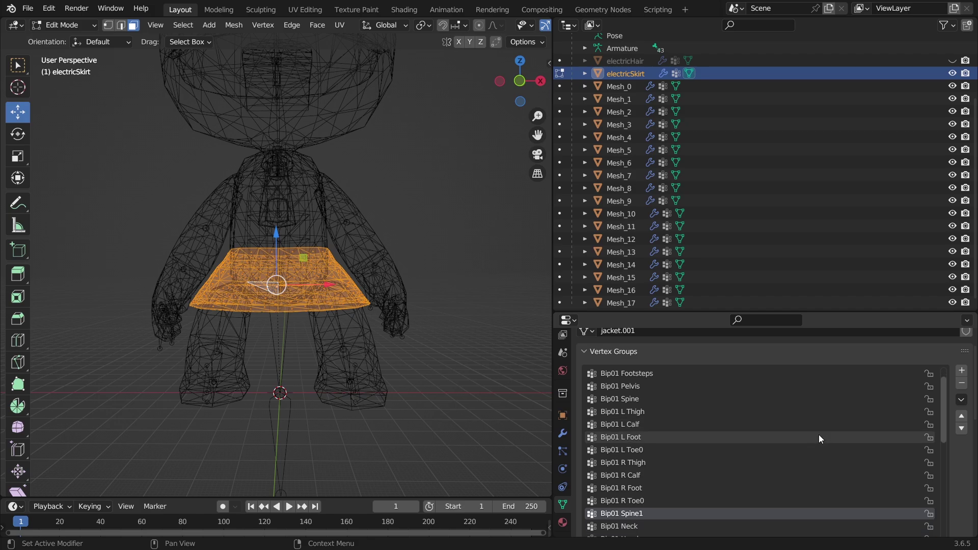
pyautogui.click(662, 402)
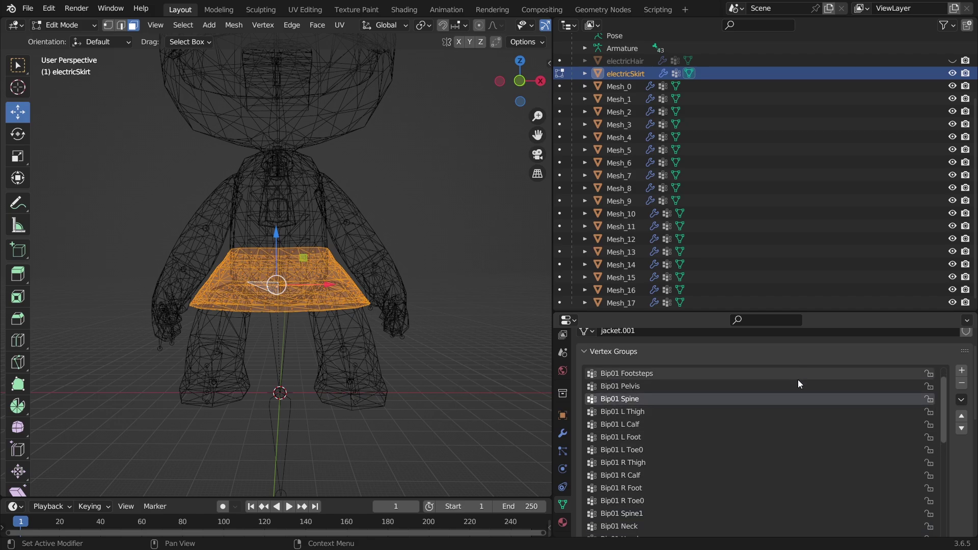
pyautogui.scroll(-5, 632, 448)
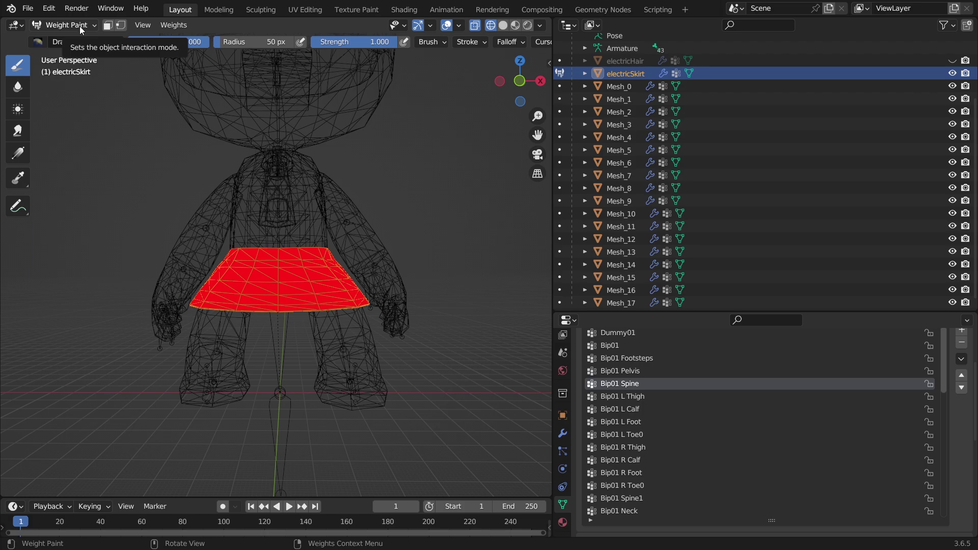
# Take the skirt out of Weight Paint, set the viewport shading to Material Preview and end in Object Mode
pyautogui.click(82, 30)
pyautogui.click(66, 38)
pyautogui.press('Tab')
pyautogui.press('z')
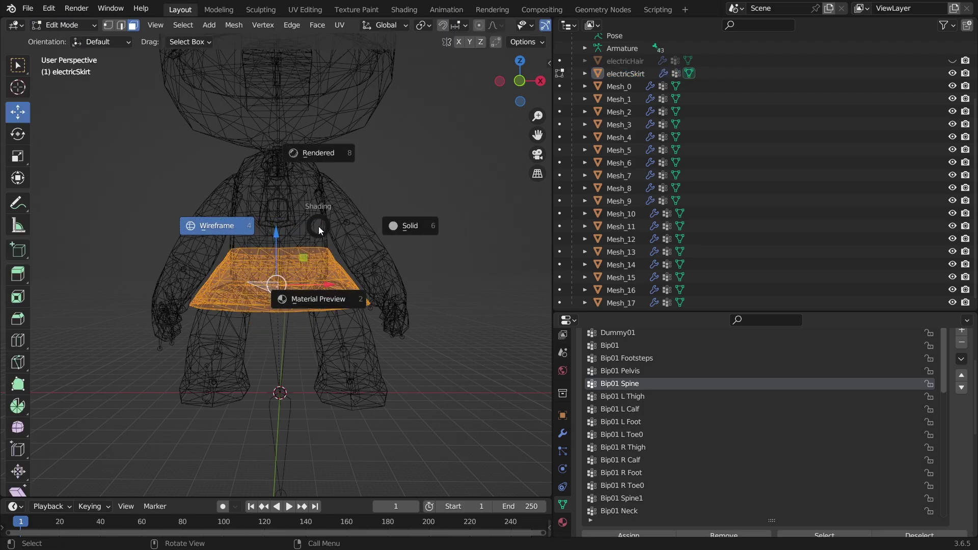
pyautogui.click(316, 299)
pyautogui.press('Tab')
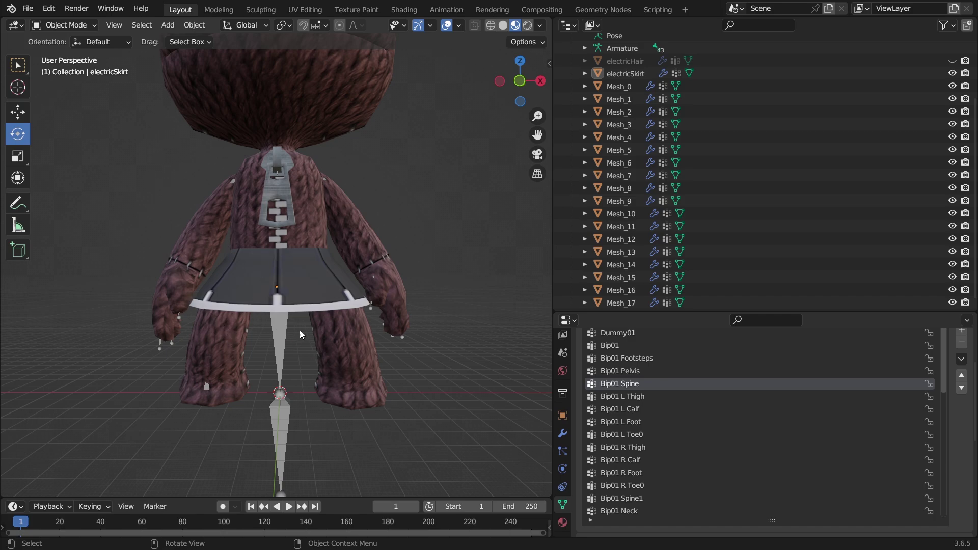
# Put the sack_boy armature in Pose Mode, test-rotate the Bip01 R Thigh bone, undo the rotation and leave Pose Mode
pyautogui.scroll(3, 611, 102)
pyautogui.click(609, 104)
pyautogui.click(65, 26)
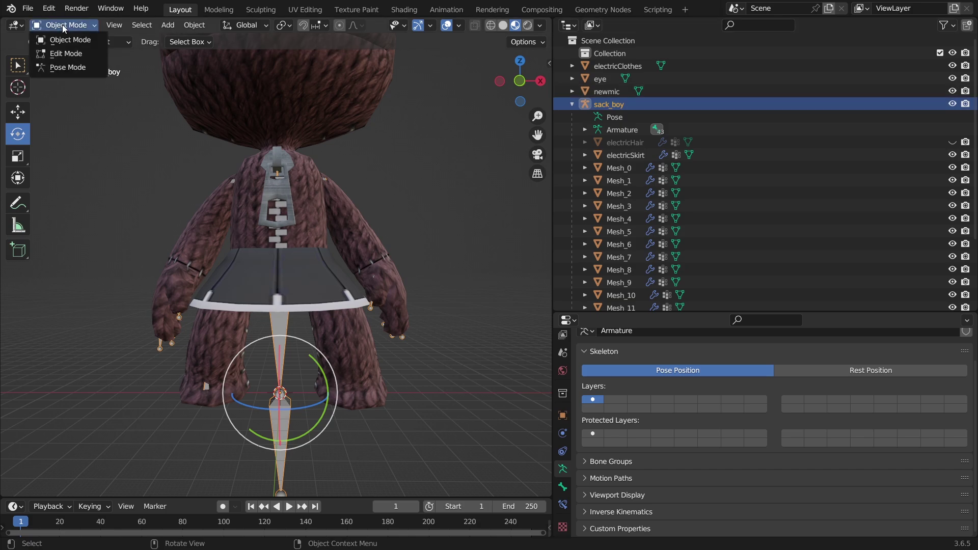
pyautogui.click(68, 67)
pyautogui.click(236, 297)
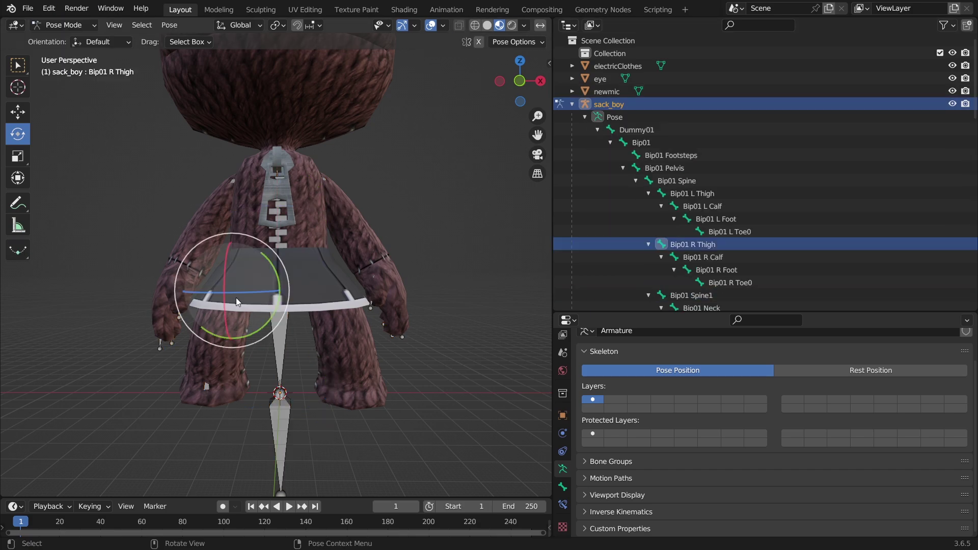
pyautogui.moveTo(209, 303); pyautogui.dragTo(153, 201)
pyautogui.hotkey('ctrl', 'z')
pyautogui.moveTo(245, 313); pyautogui.dragTo(278, 300)
pyautogui.hotkey('ctrl', 'Tab')
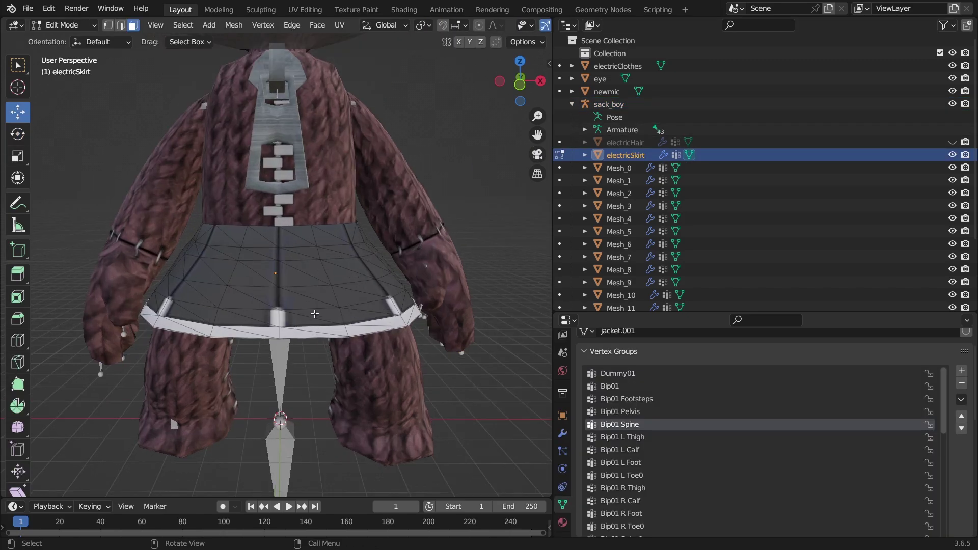
# Move a single face at the front hem of the skirt to test its connections, and undo the move
pyautogui.moveTo(314, 312); pyautogui.dragTo(366, 306, button='middle')
pyautogui.press('a')
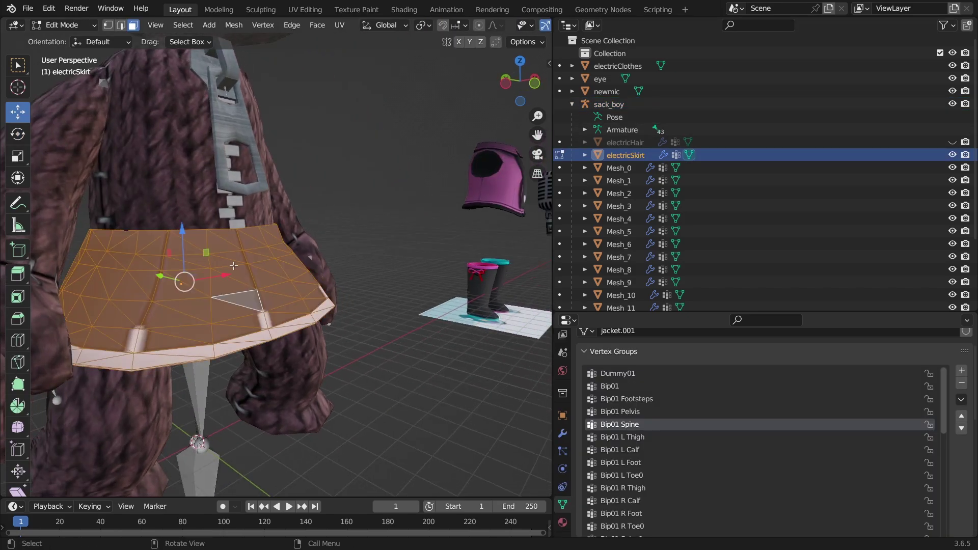
pyautogui.moveTo(234, 266); pyautogui.dragTo(257, 313, button='middle')
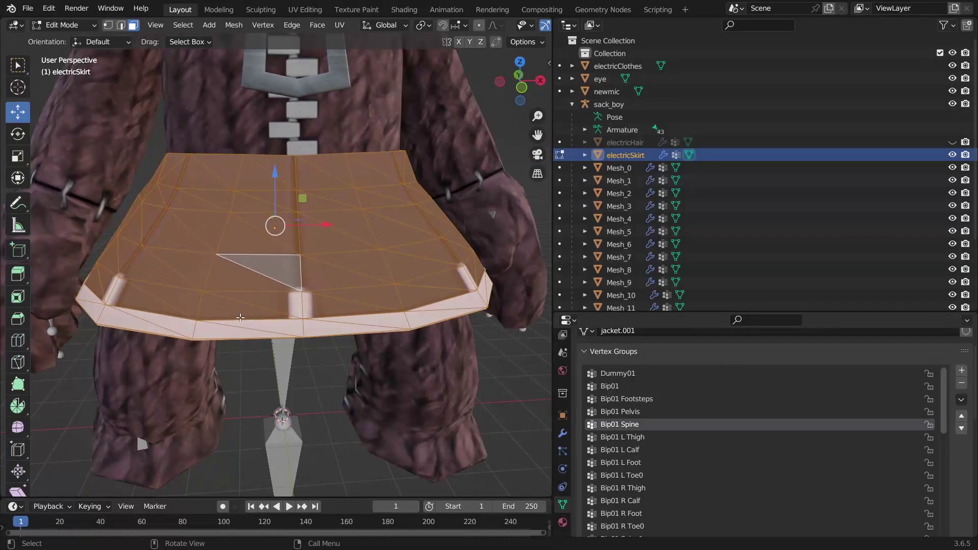
pyautogui.click(246, 313)
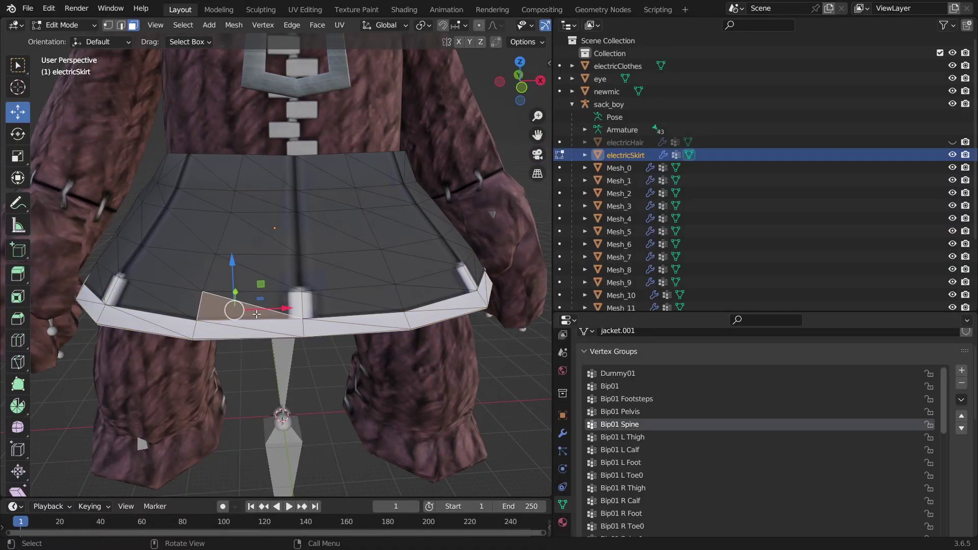
pyautogui.moveTo(235, 307); pyautogui.dragTo(274, 245)
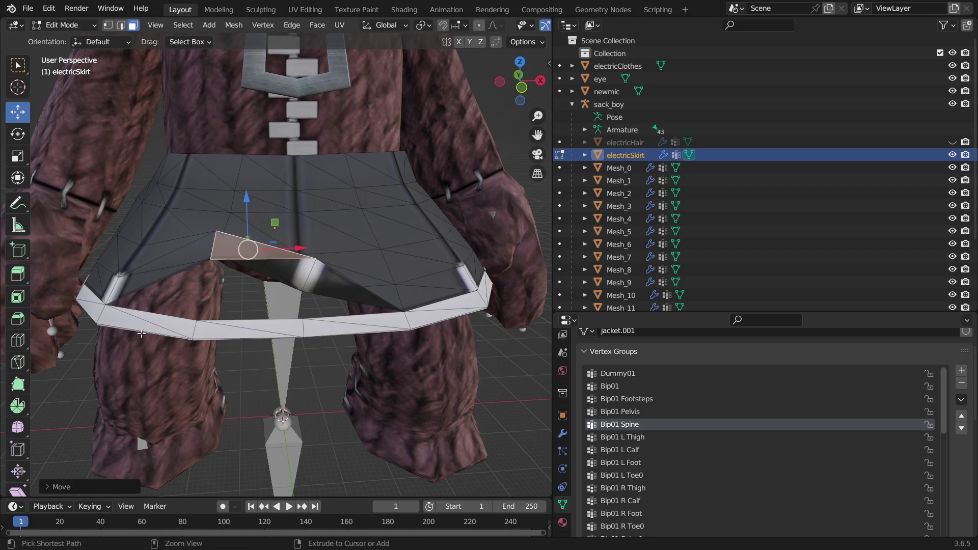
pyautogui.hotkey('ctrl', 'z')
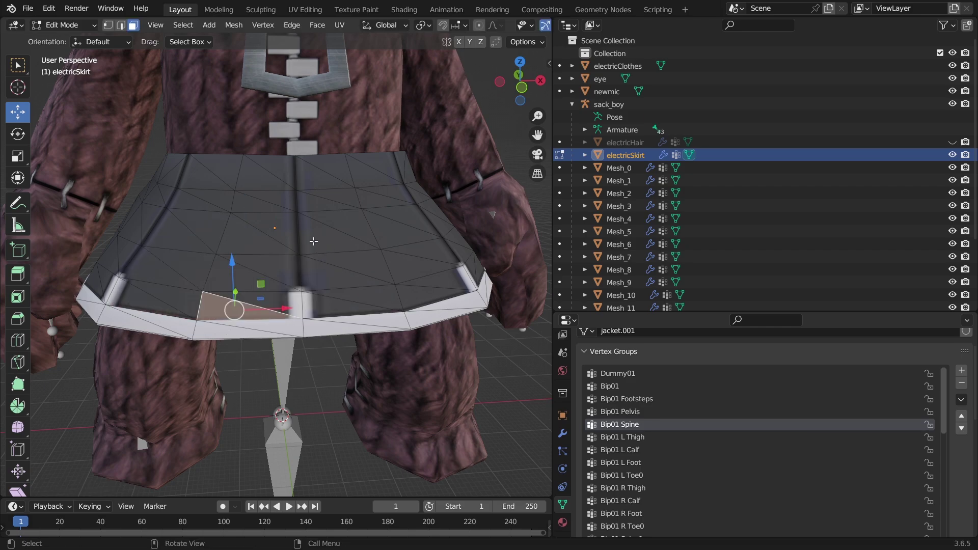
# Select the whole skirt mesh and merge its duplicate vertices by distance
pyautogui.press('a')
pyautogui.click(234, 25)
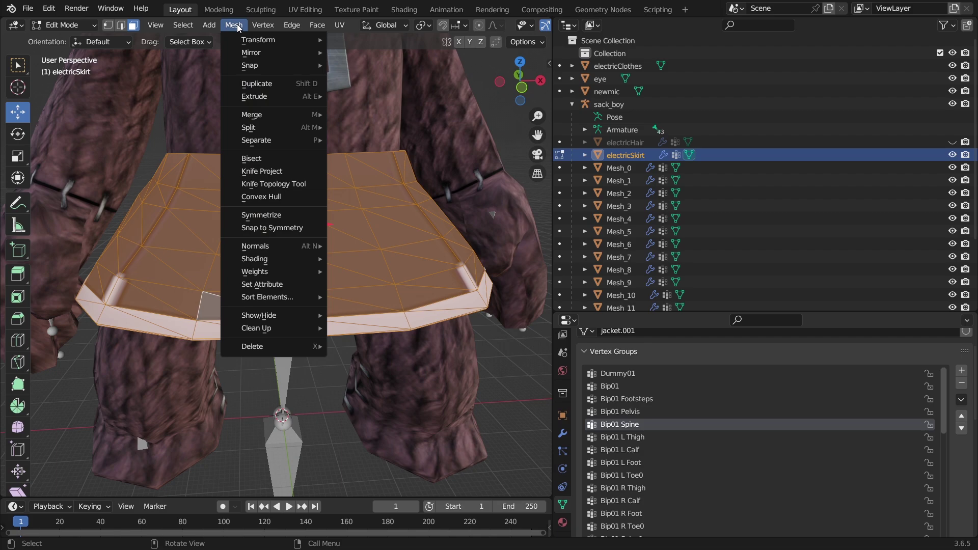
pyautogui.moveTo(275, 327)
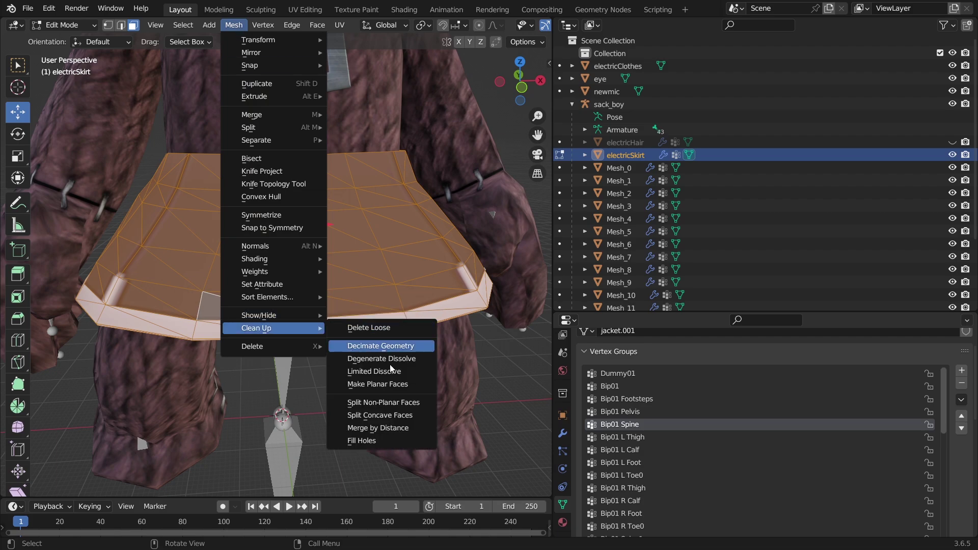
pyautogui.click(378, 428)
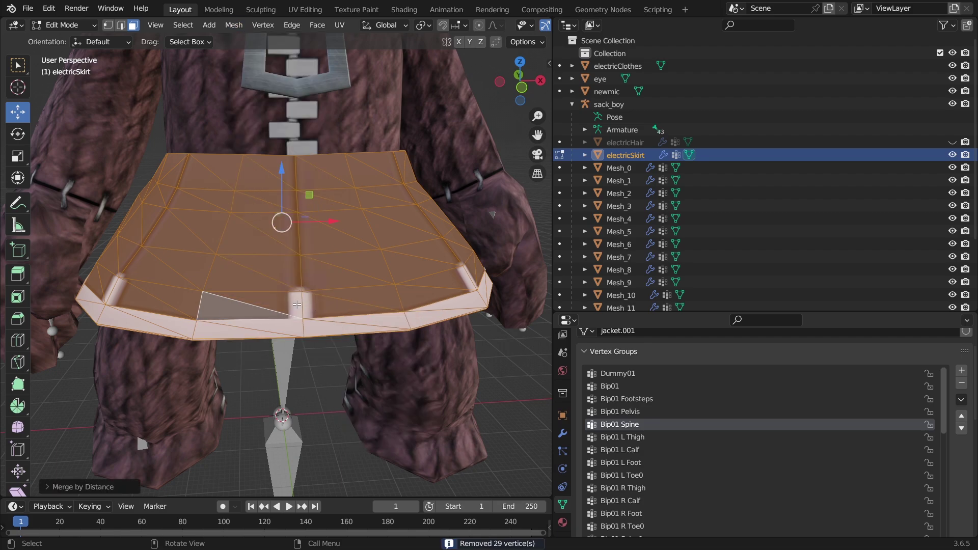
# Check the merged skirt by selecting a hem vertex and grabbing a nearby front face, and return to Object Mode
pyautogui.click(108, 25)
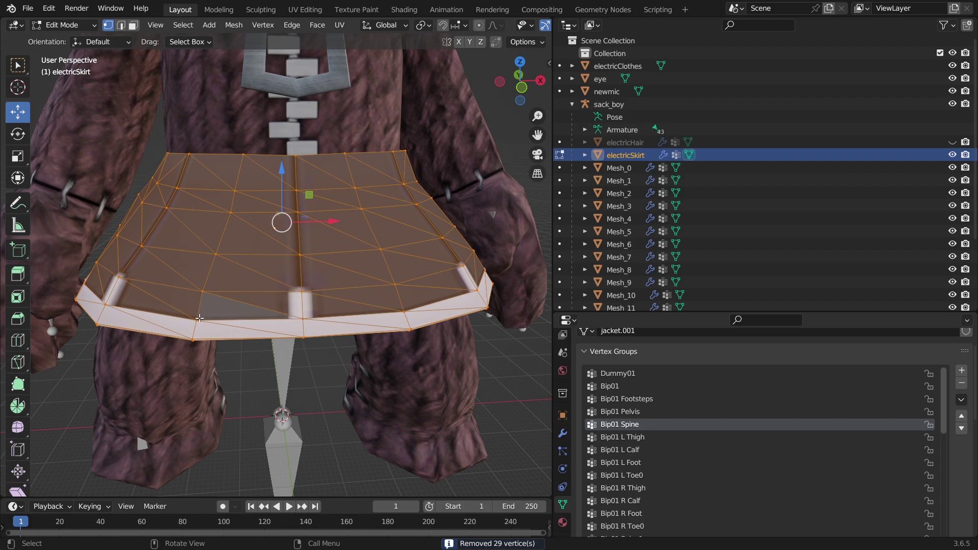
pyautogui.click(199, 317)
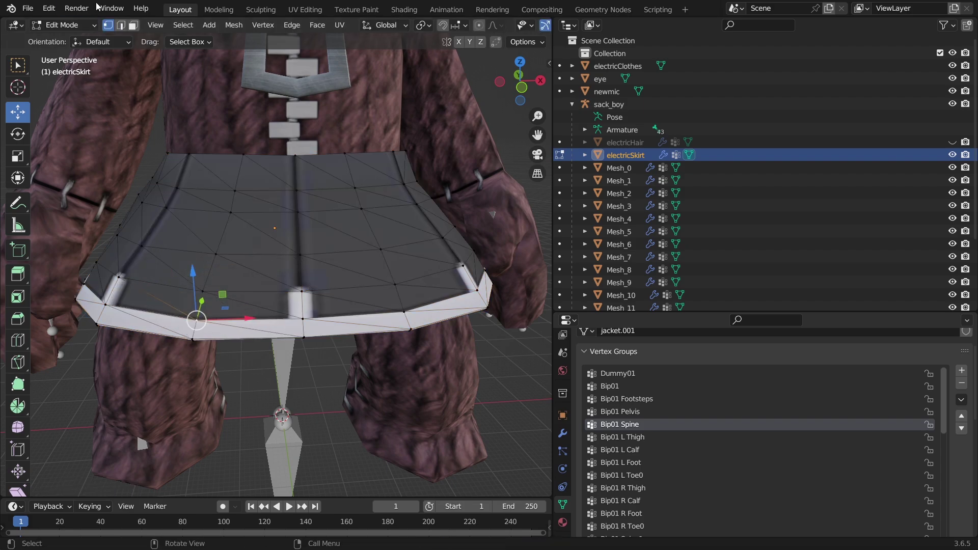
pyautogui.click(133, 26)
pyautogui.click(232, 299)
pyautogui.press('g')
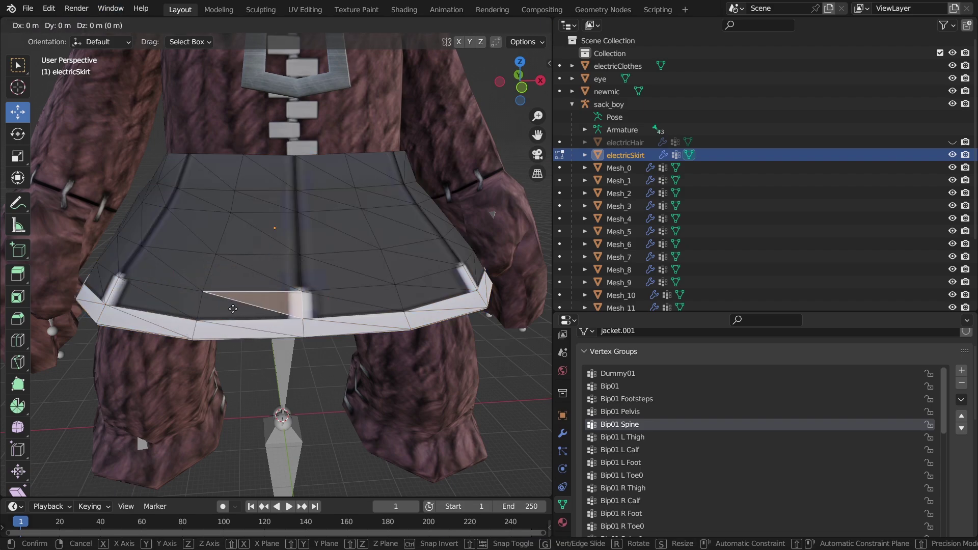
pyautogui.click(231, 310)
pyautogui.press('Tab')
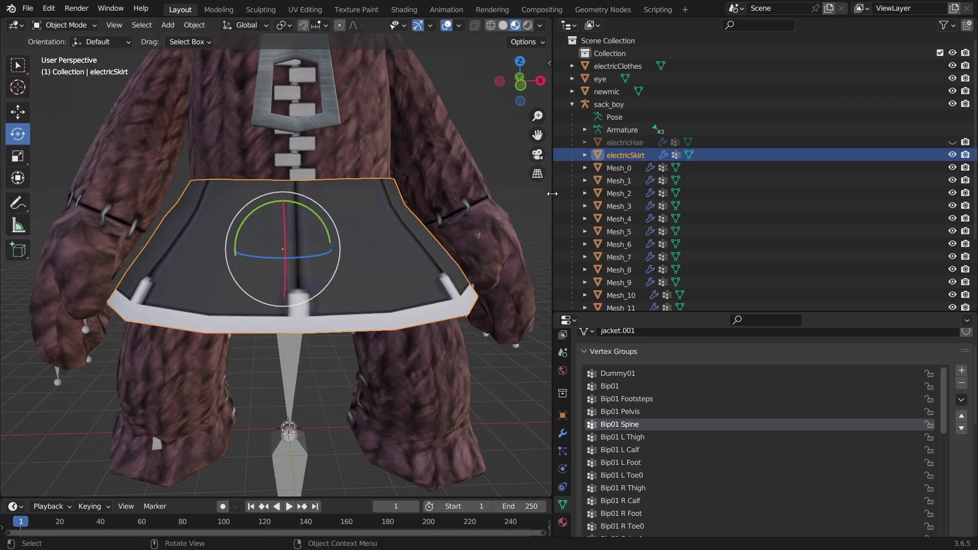
# Widen the 3D viewport, box-select the skirt's lower front faces on one side in Edit Mode, and make Bip01 L Thigh the active vertex group
pyautogui.moveTo(552, 193); pyautogui.dragTo(737, 190)
pyautogui.press('Tab')
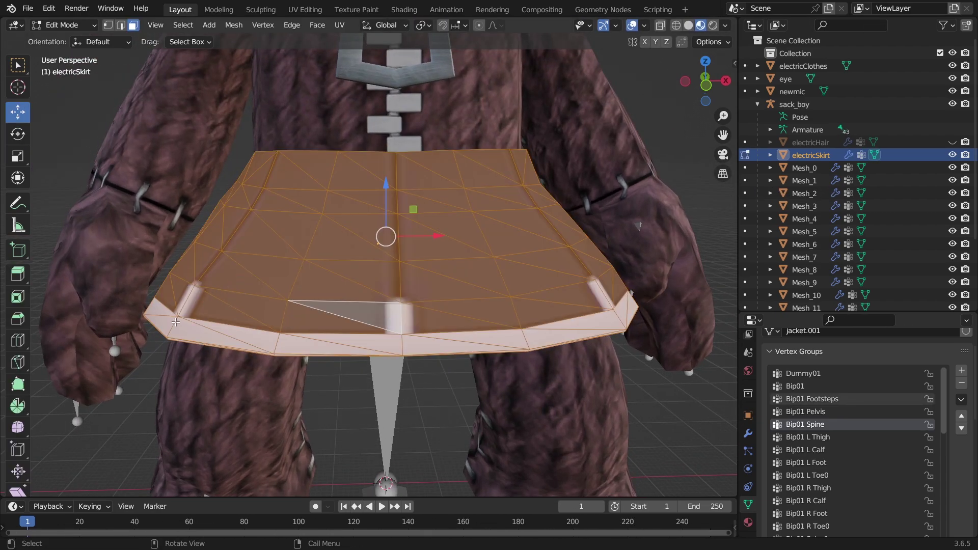
pyautogui.moveTo(175, 321); pyautogui.dragTo(285, 231)
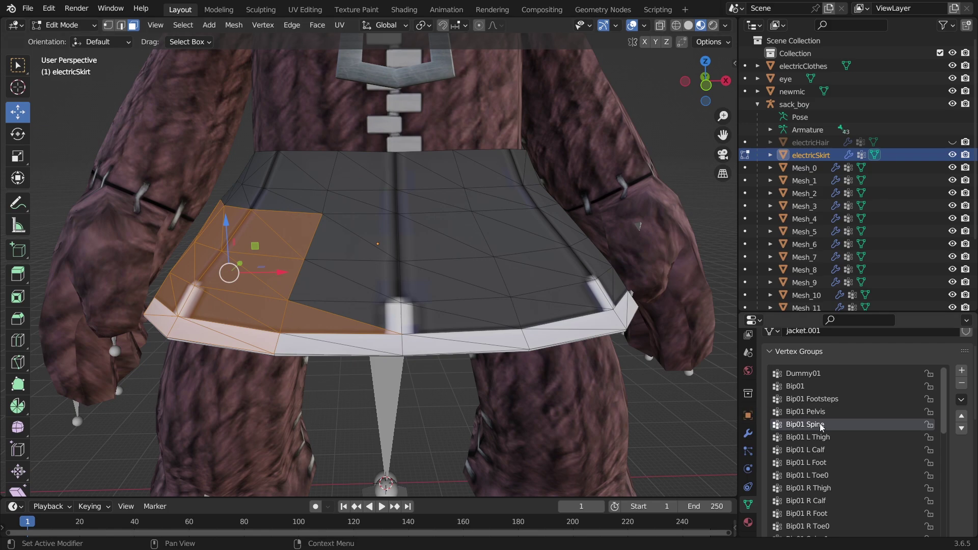
pyautogui.click(829, 436)
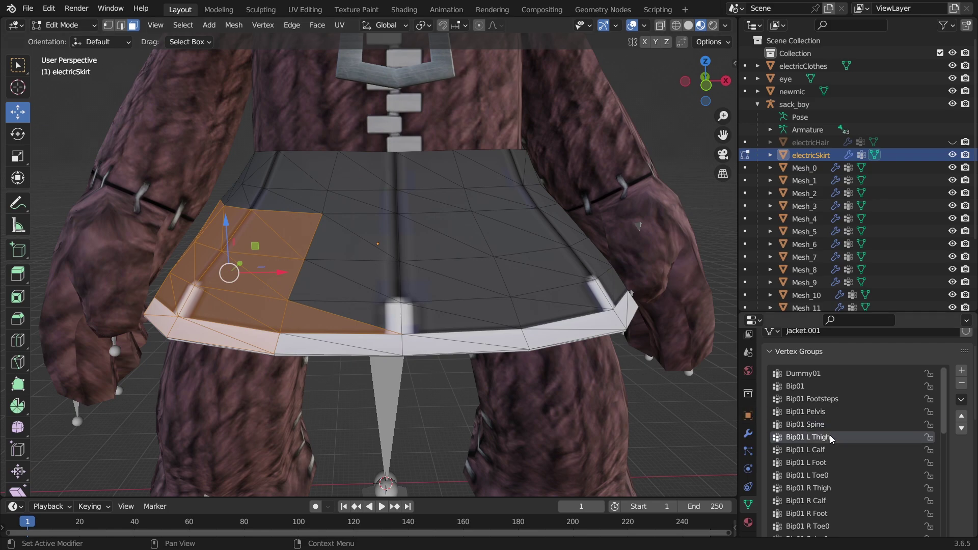
pyautogui.moveTo(331, 234); pyautogui.dragTo(327, 248, button='middle')
pyautogui.moveTo(399, 271); pyautogui.dragTo(394, 206, button='middle')
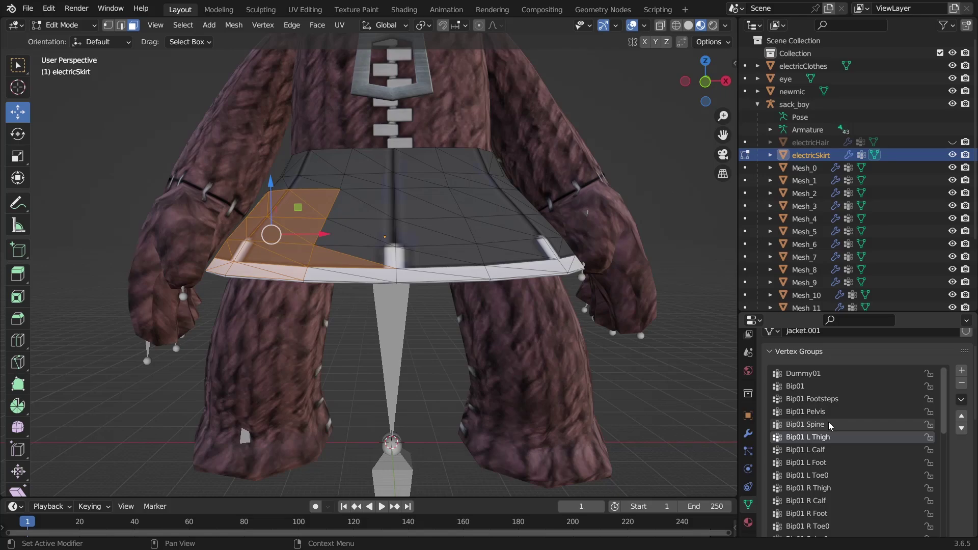
pyautogui.click(828, 461)
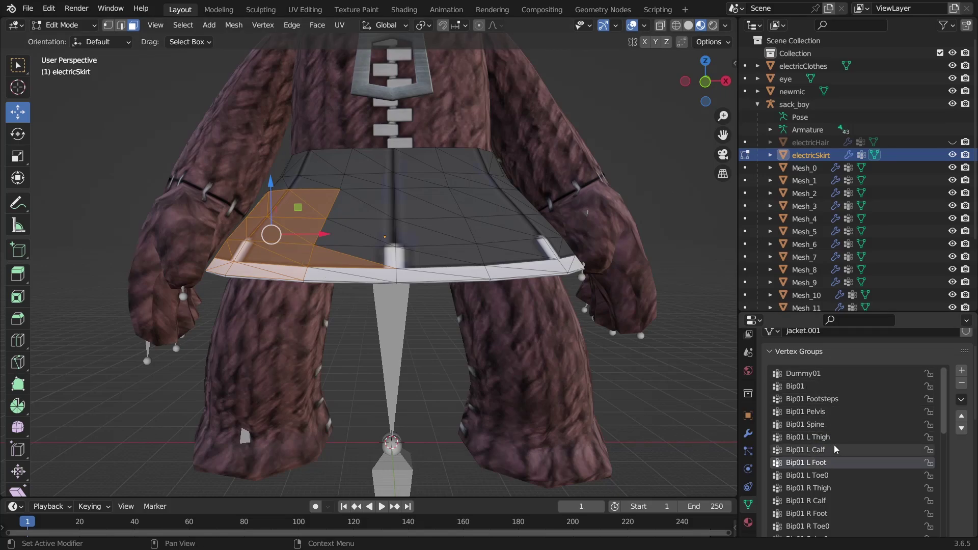
pyautogui.click(807, 436)
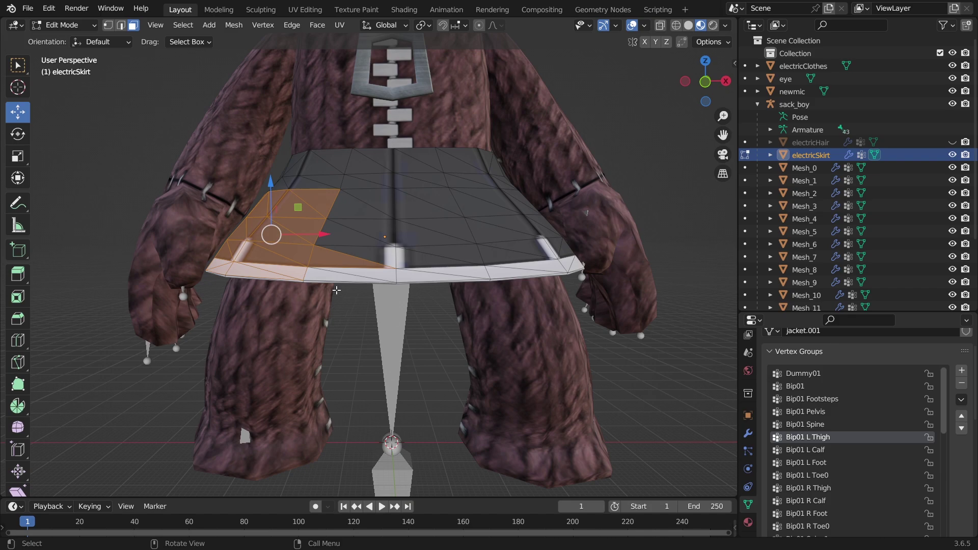
# Box-select the skirt's lower side faces next to the hand from an angled view, and return to Object Mode
pyautogui.moveTo(336, 290); pyautogui.dragTo(376, 255, button='middle')
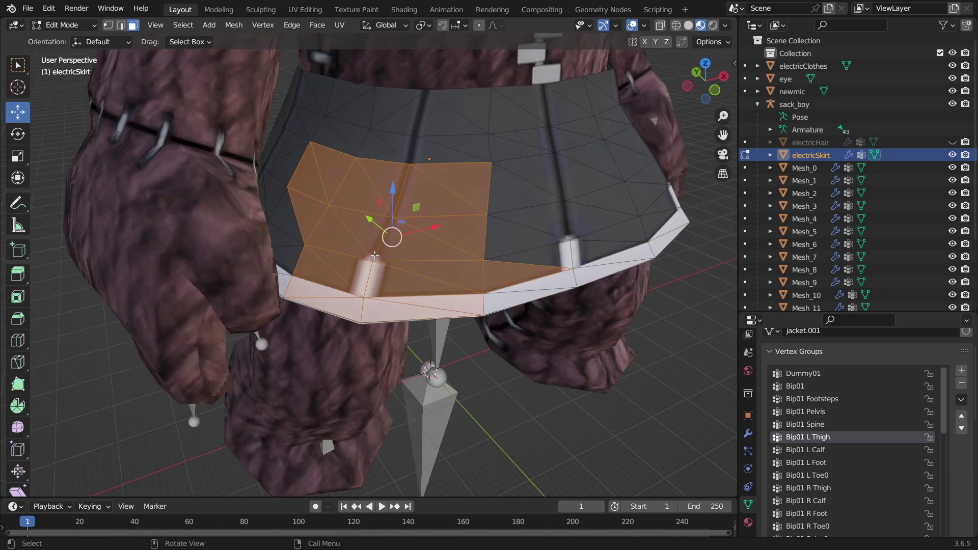
pyautogui.moveTo(274, 234)
pyautogui.mouseDown(button='middle')
pyautogui.moveTo(300, 260)
pyautogui.moveTo(284, 239)
pyautogui.mouseUp(button='middle')
pyautogui.moveTo(234, 307); pyautogui.dragTo(351, 164)
pyautogui.moveTo(352, 164); pyautogui.dragTo(395, 283, button='middle')
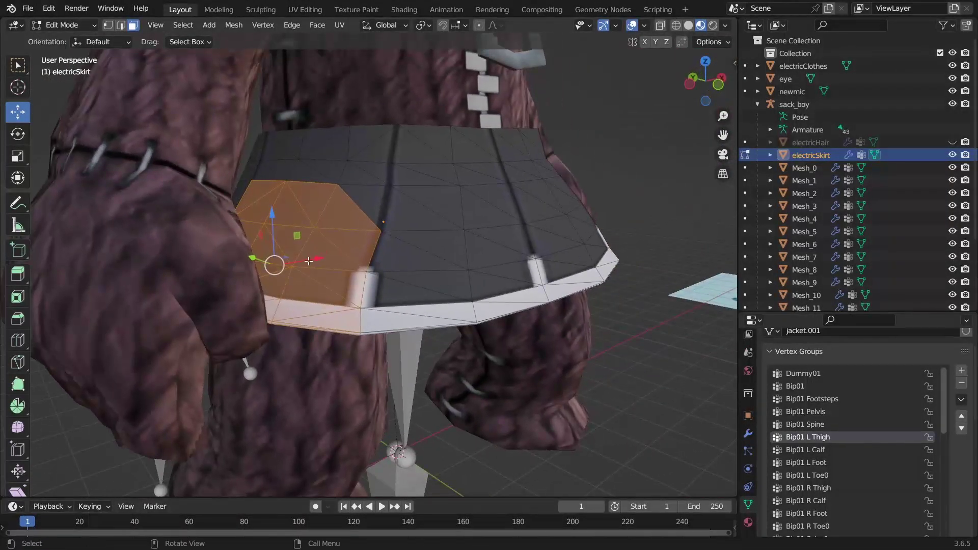
pyautogui.moveTo(290, 267); pyautogui.dragTo(351, 229, button='middle')
pyautogui.press('Tab')
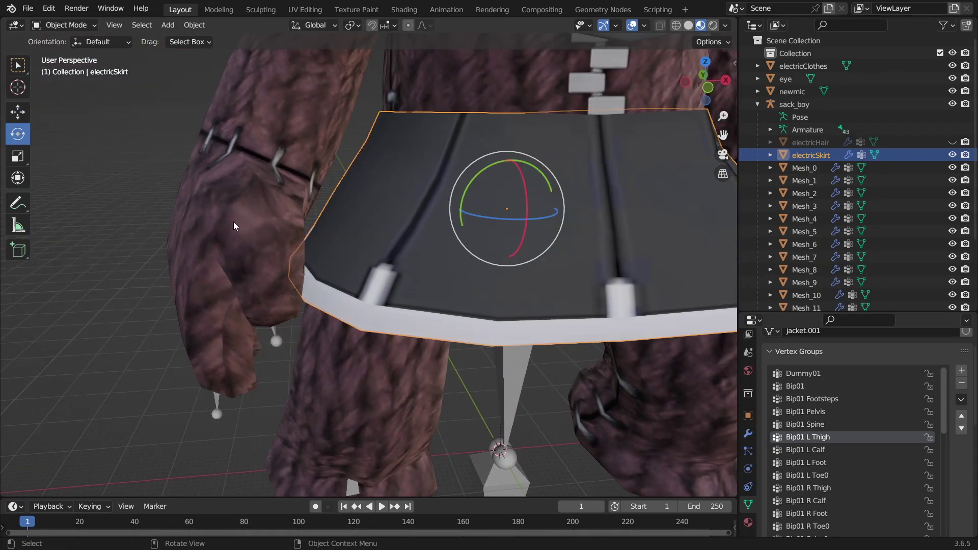
# Select the two hand meshes, Mesh_9 and Mesh_12, and hide them in the viewport to clear the skirt's sides
pyautogui.click(235, 220)
pyautogui.moveTo(236, 220); pyautogui.dragTo(427, 210, button='middle')
pyautogui.scroll(-2, 510, 219)
pyautogui.scroll(-5, 933, 208)
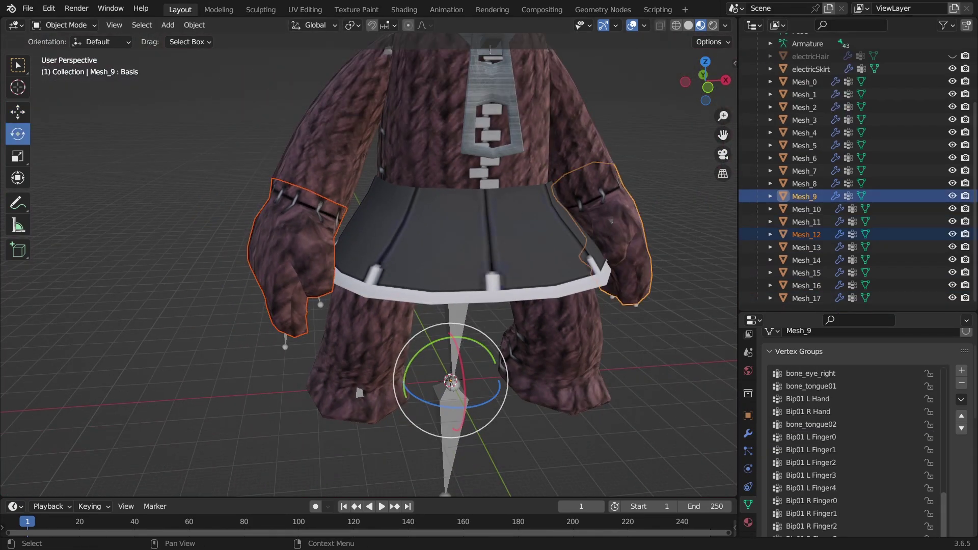
pyautogui.click(951, 196)
pyautogui.click(951, 234)
pyautogui.moveTo(381, 213); pyautogui.dragTo(357, 219, button='middle')
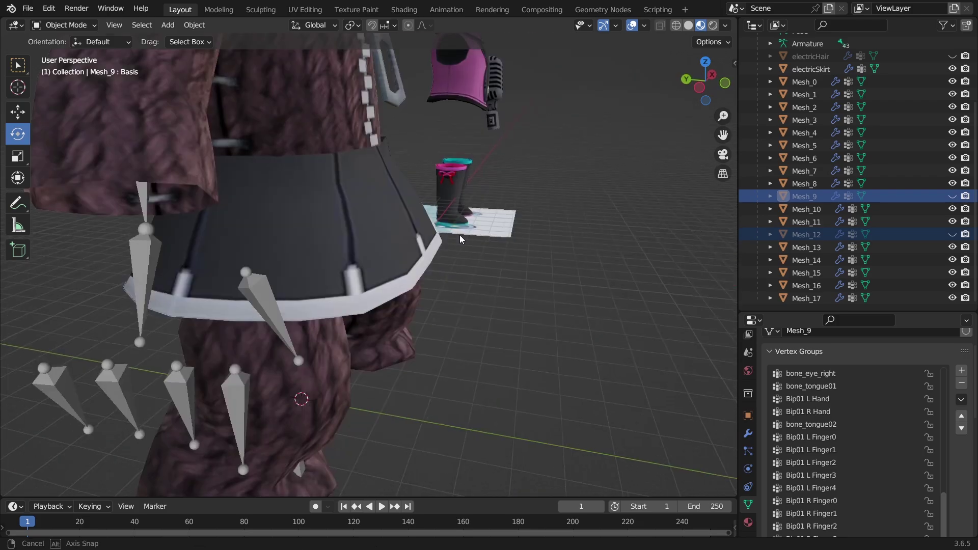
# Open electricSkirt in Edit Mode and add the missing white hem face to the selected lower side faces
pyautogui.click(356, 224)
pyautogui.press('Tab')
pyautogui.moveTo(275, 249); pyautogui.dragTo(328, 346, button='middle')
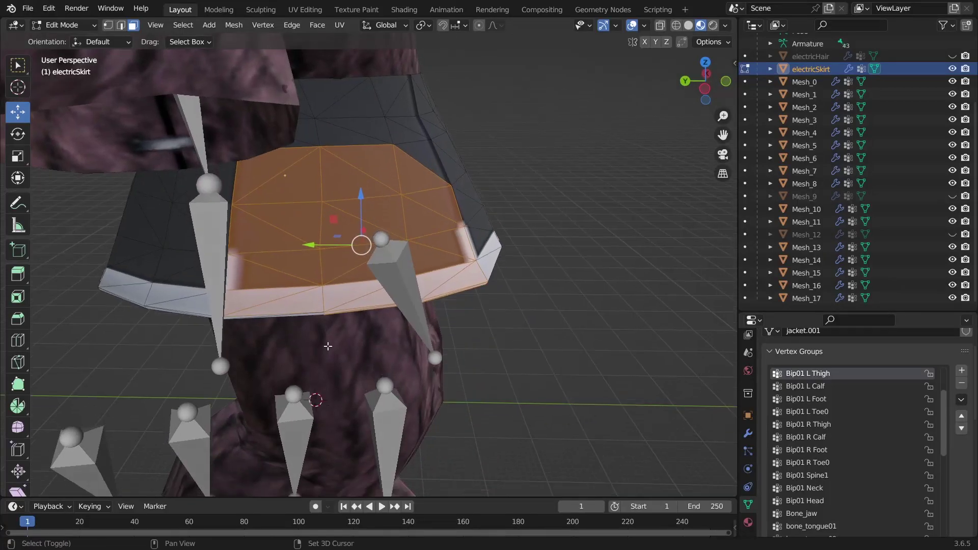
pyautogui.keyDown('shift'); pyautogui.click(301, 314); pyautogui.keyUp('shift')
pyautogui.moveTo(473, 179); pyautogui.dragTo(386, 242, button='middle')
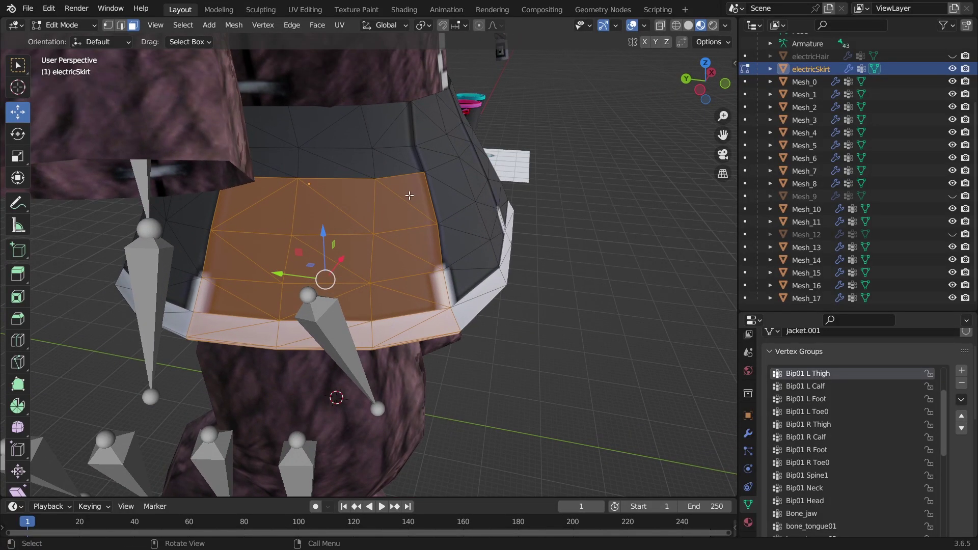
# Remove the selected skirt side faces from the Bip01 Spine vertex group and assign them to Bip01 R Thigh with weight 1.000
pyautogui.click(891, 428)
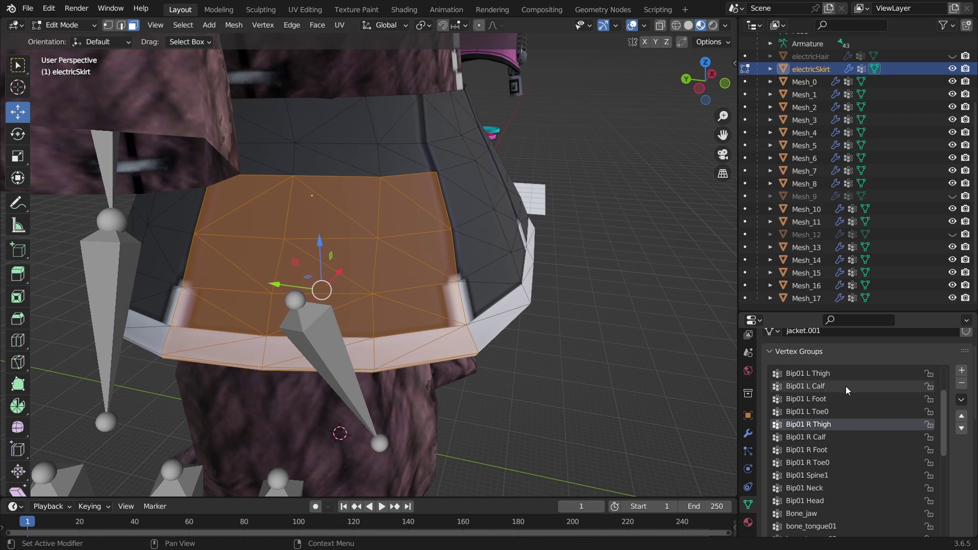
pyautogui.scroll(5, 848, 392)
pyautogui.click(851, 424)
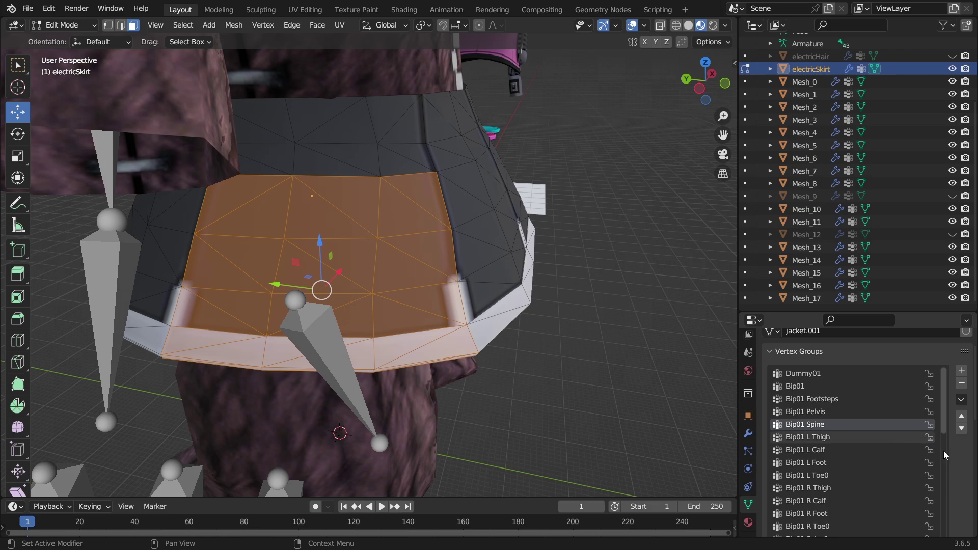
pyautogui.scroll(-5, 969, 469)
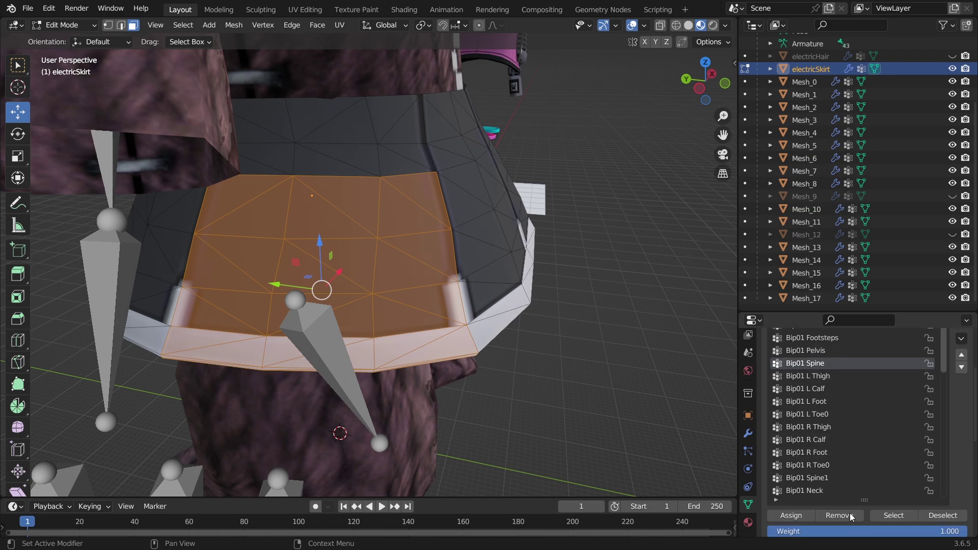
pyautogui.click(831, 424)
pyautogui.click(799, 515)
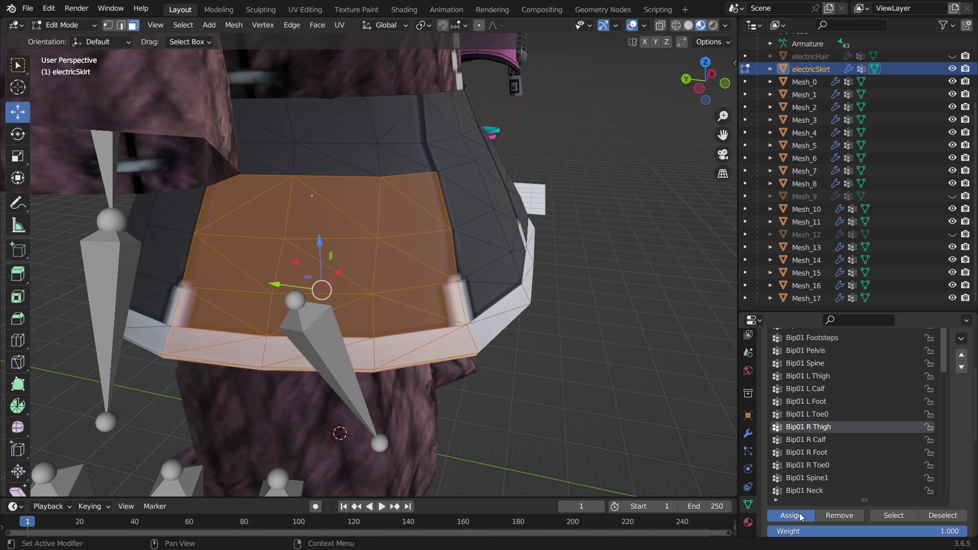
# Switch the skirt to Weight Paint mode and inspect its weights from the front
pyautogui.moveTo(481, 270); pyautogui.dragTo(464, 266, button='middle')
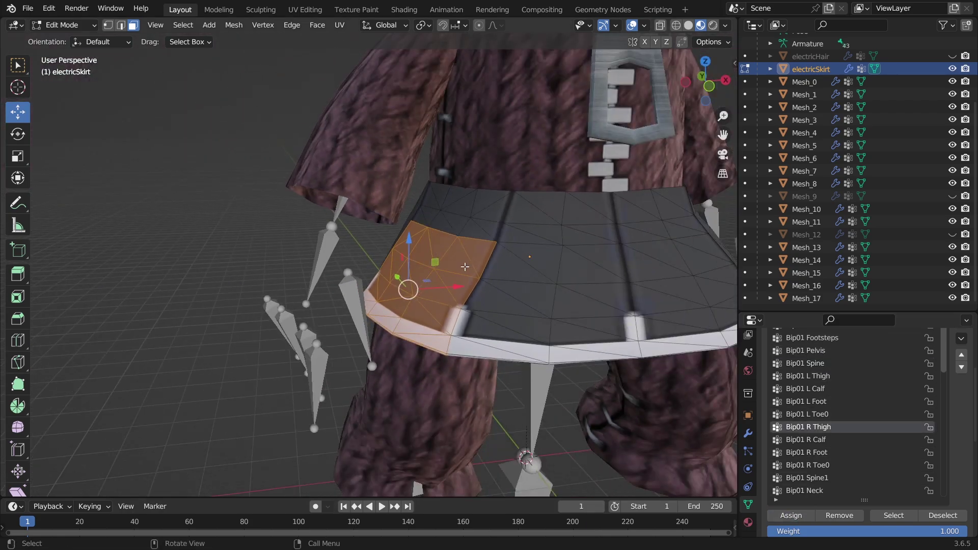
pyautogui.keyDown('shift'); pyautogui.moveTo(551, 259); pyautogui.dragTo(457, 228, button='middle'); pyautogui.keyUp('shift')
pyautogui.click(62, 25)
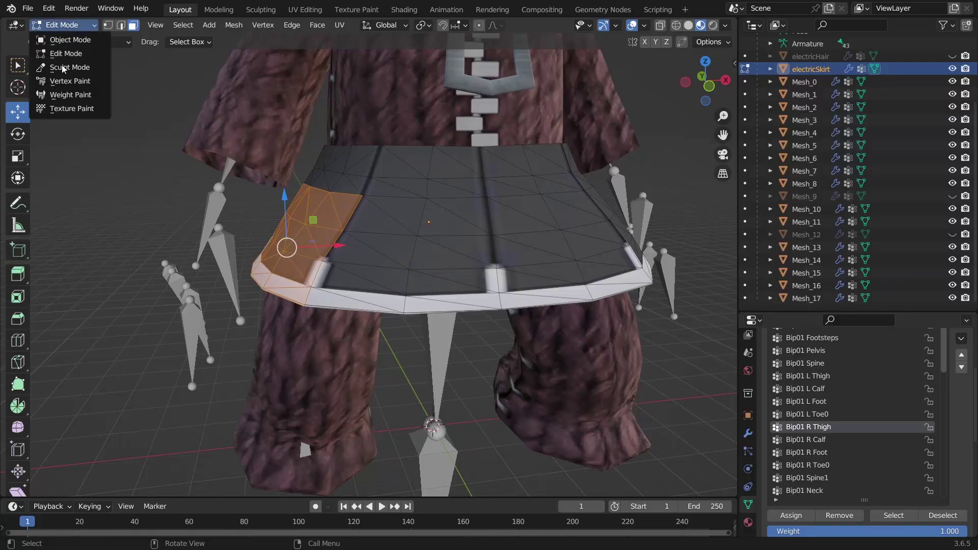
pyautogui.click(68, 96)
pyautogui.moveTo(414, 280)
pyautogui.mouseDown(button='middle')
pyautogui.moveTo(422, 236)
pyautogui.moveTo(458, 219)
pyautogui.mouseUp(button='middle')
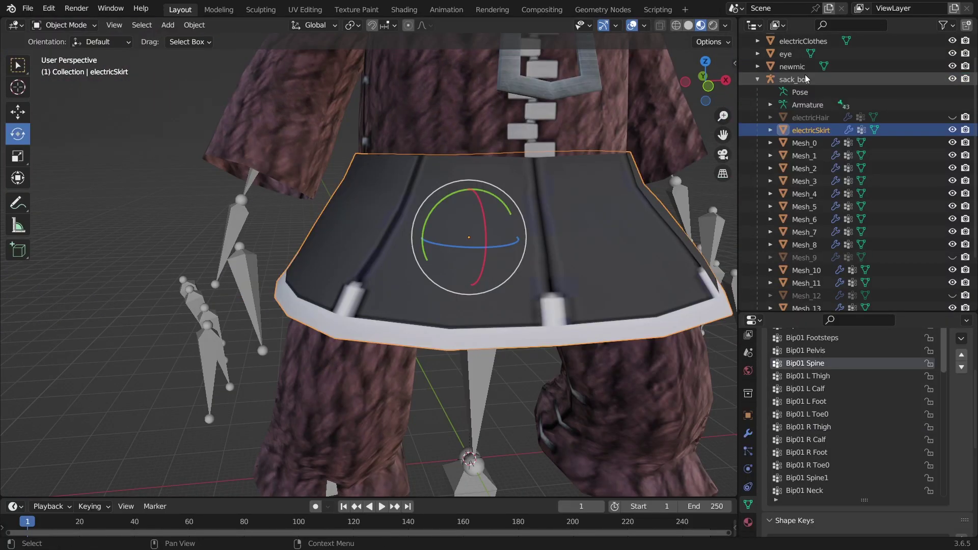
# Put the sack_boy armature in Pose Mode and rotate Bip01 R Thigh freely to test how the skirt deforms
pyautogui.click(793, 80)
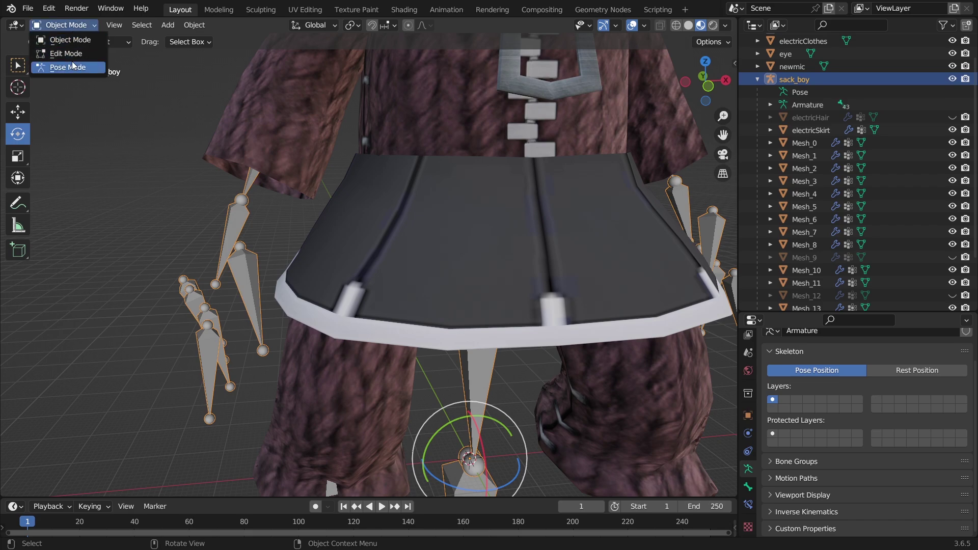
pyautogui.click(73, 67)
pyautogui.scroll(-5, 849, 122)
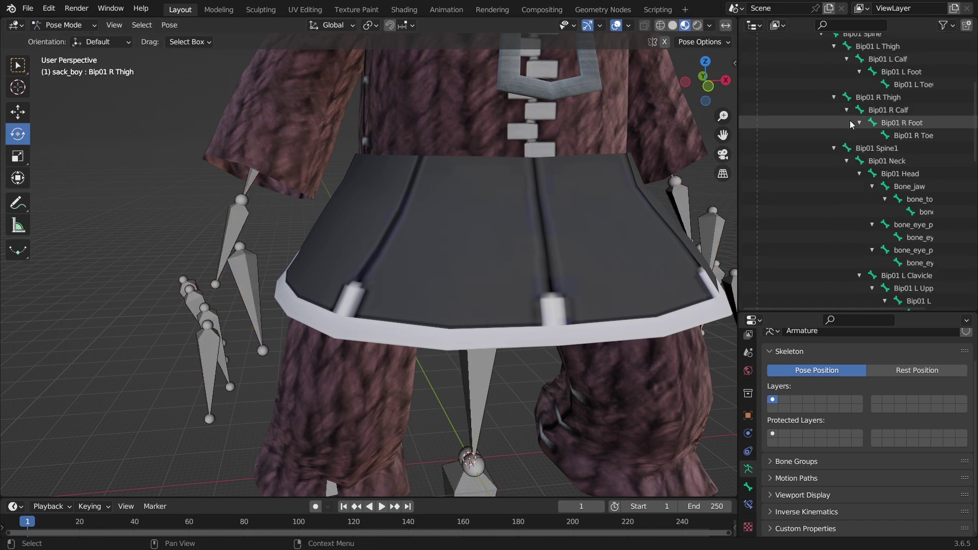
pyautogui.scroll(4, 914, 142)
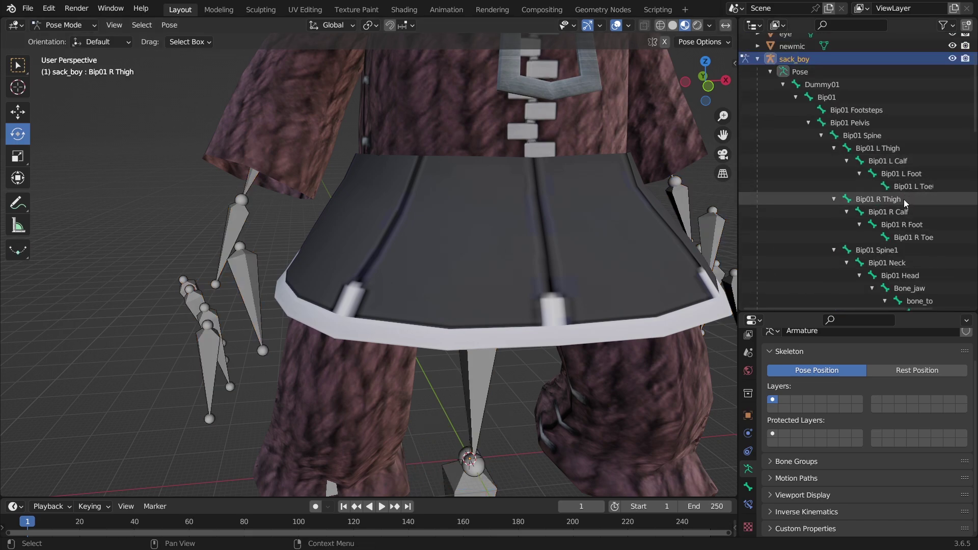
pyautogui.click(904, 199)
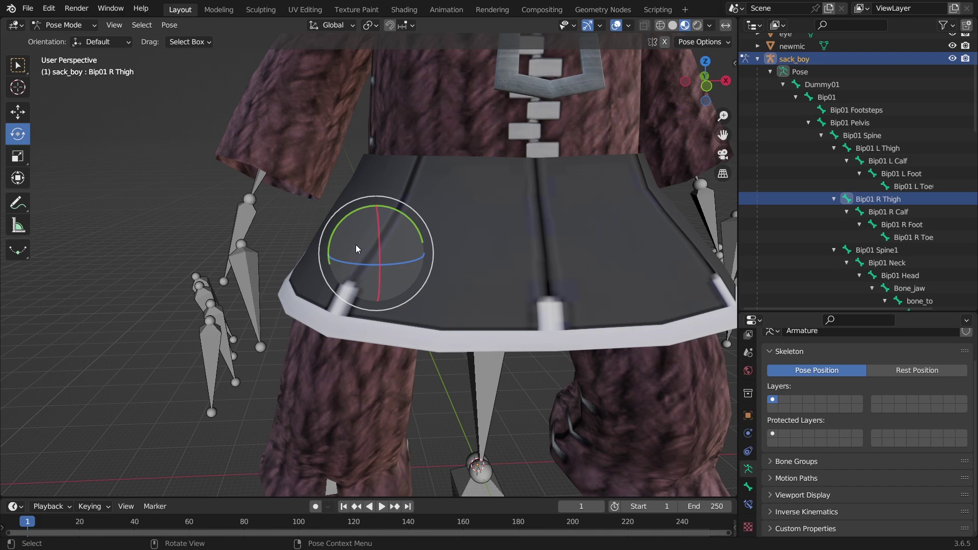
pyautogui.moveTo(355, 244); pyautogui.dragTo(390, 237)
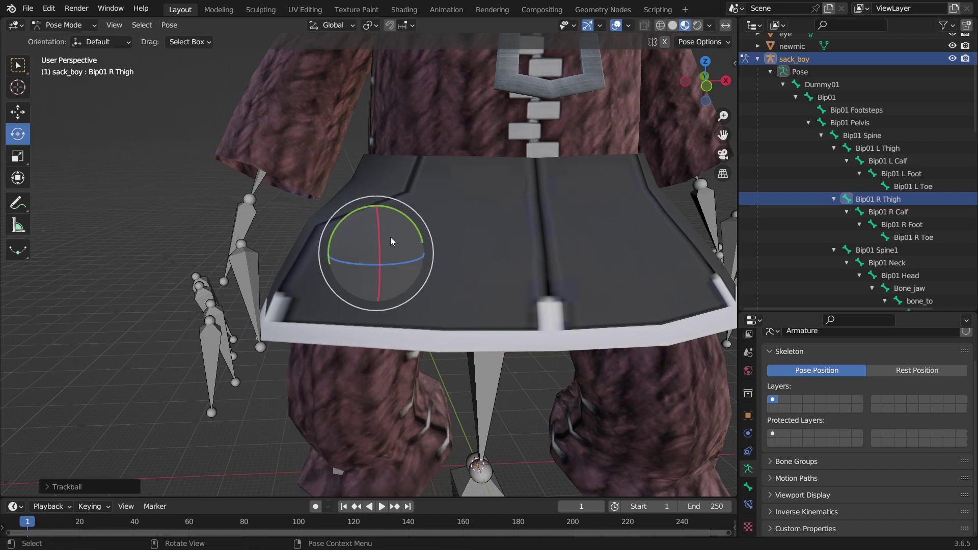
pyautogui.moveTo(390, 237); pyautogui.dragTo(563, 227, button='middle')
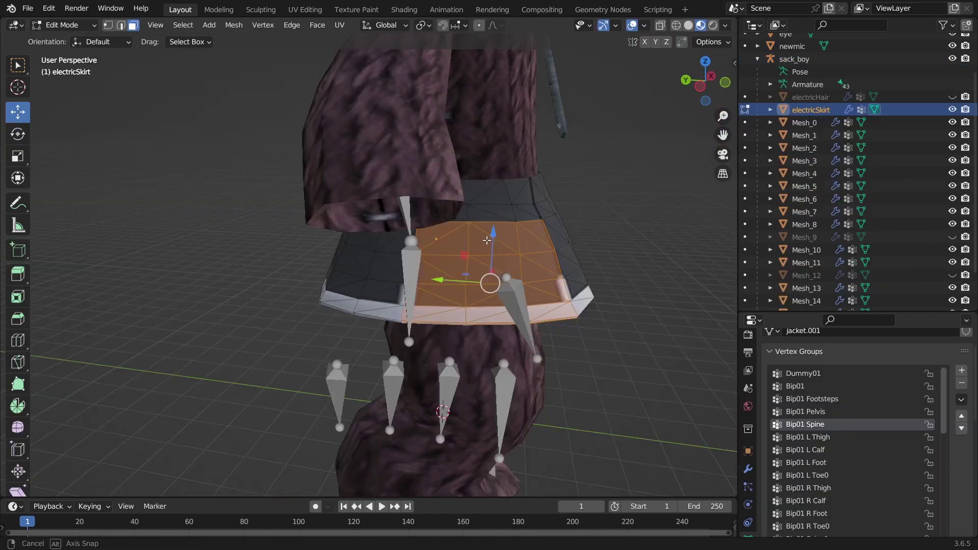
# Select the skirt's lower faces and hem on the character's left side and move them from Bip01 Spine to Bip01 L Thigh
pyautogui.moveTo(486, 240); pyautogui.dragTo(285, 277, button='middle')
pyautogui.scroll(2, 253, 270)
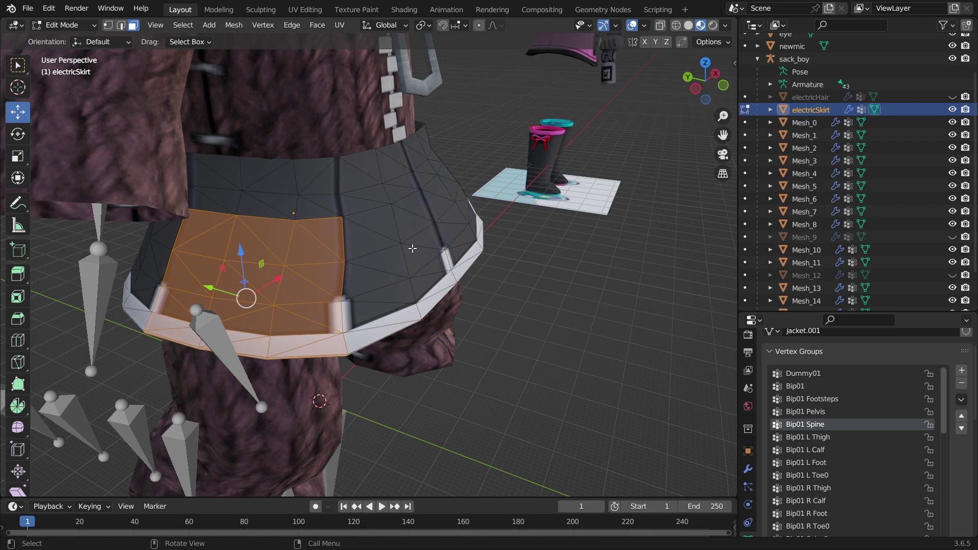
pyautogui.moveTo(326, 241); pyautogui.dragTo(458, 397, button='middle')
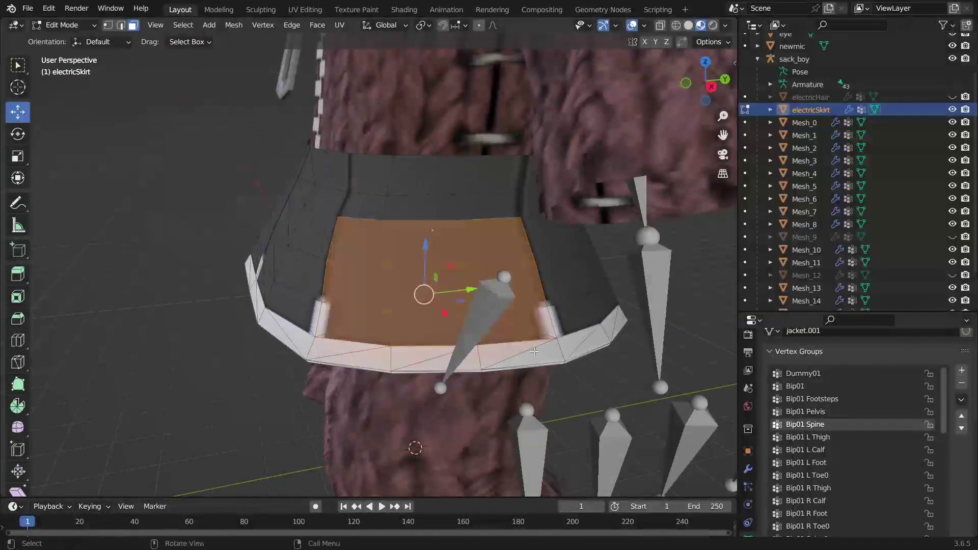
pyautogui.moveTo(489, 420); pyautogui.dragTo(351, 334)
pyautogui.moveTo(356, 331); pyautogui.dragTo(417, 316, button='middle')
pyautogui.scroll(-3, 966, 452)
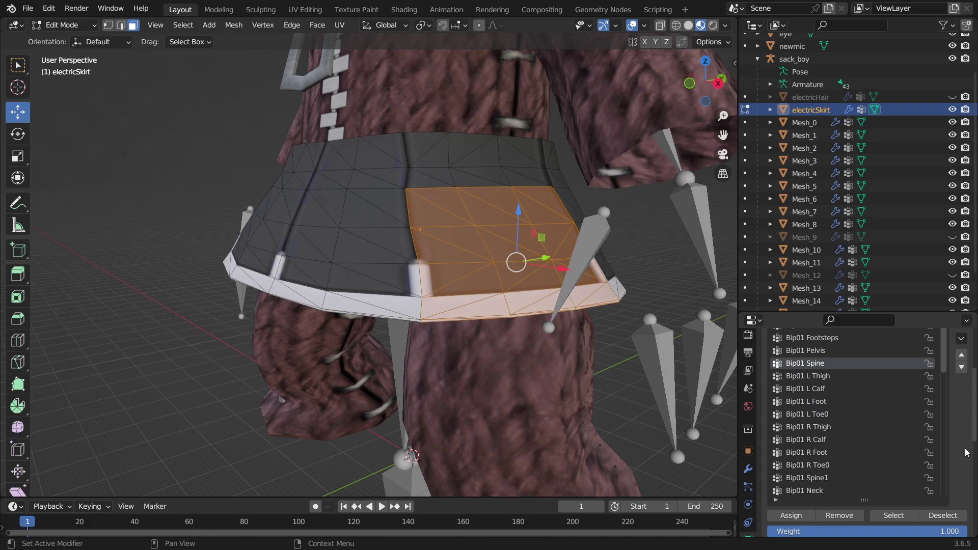
pyautogui.click(829, 377)
# Inspect the skirt's Bip01 Spine weights in Weight Paint mode and return to Object Mode
pyautogui.click(64, 25)
pyautogui.click(61, 94)
pyautogui.moveTo(637, 316); pyautogui.dragTo(698, 333, button='middle')
pyautogui.click(837, 364)
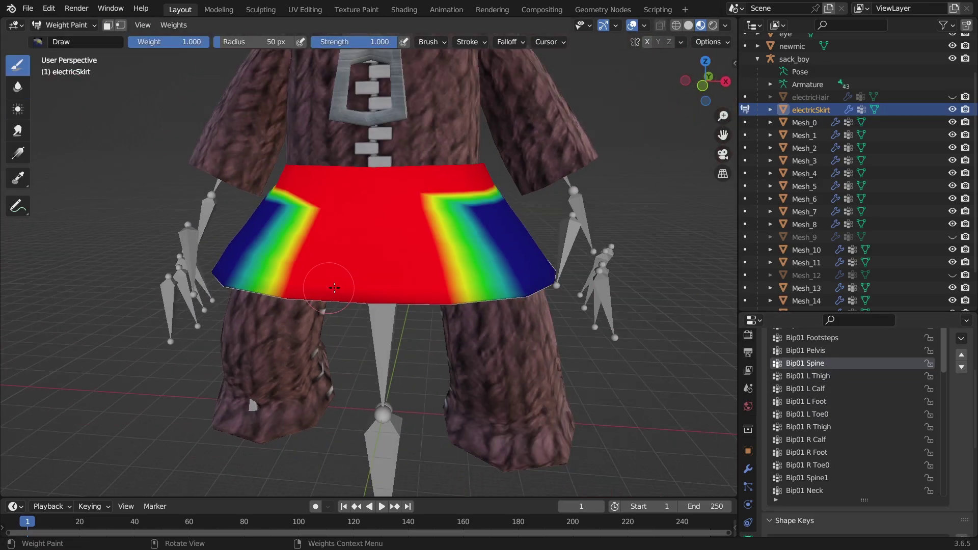
pyautogui.moveTo(356, 278)
pyautogui.mouseDown(button='middle')
pyautogui.moveTo(285, 278)
pyautogui.moveTo(367, 285)
pyautogui.moveTo(402, 305)
pyautogui.mouseUp(button='middle')
pyautogui.hotkey('ctrl', 'Tab')
pyautogui.scroll(-3, 413, 354)
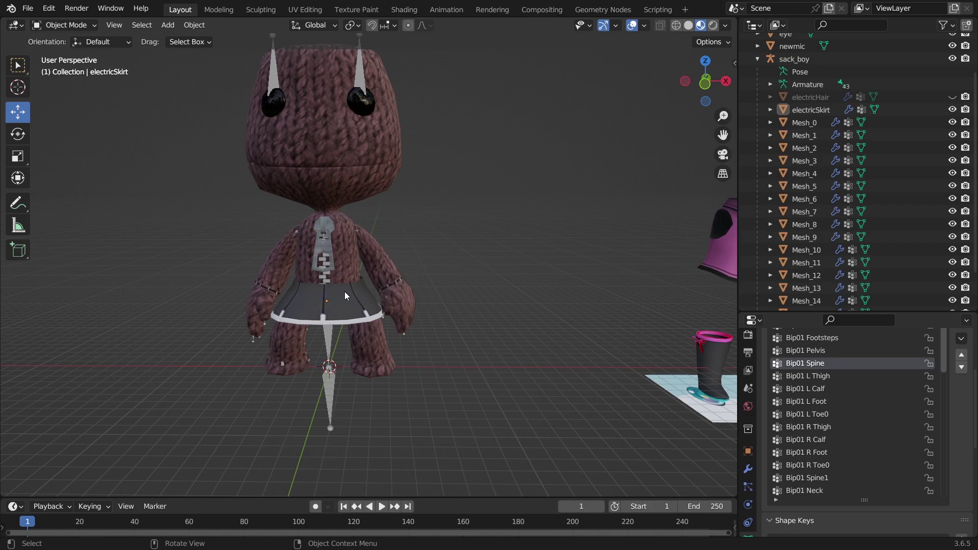
# Select electricClothes and set its origin to its geometry
pyautogui.scroll(-3, 357, 291)
pyautogui.click(585, 270)
pyautogui.press('KP_Decimal')
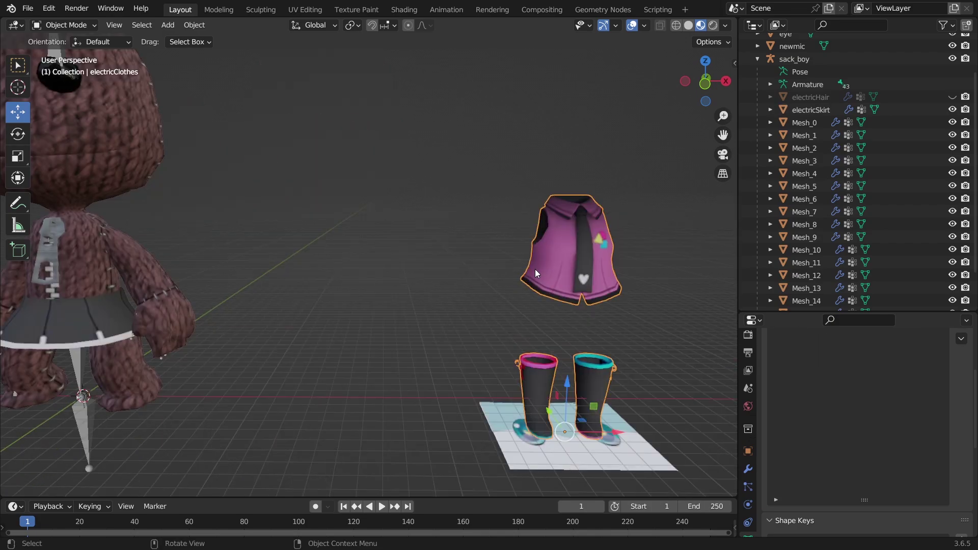
pyautogui.click(195, 25)
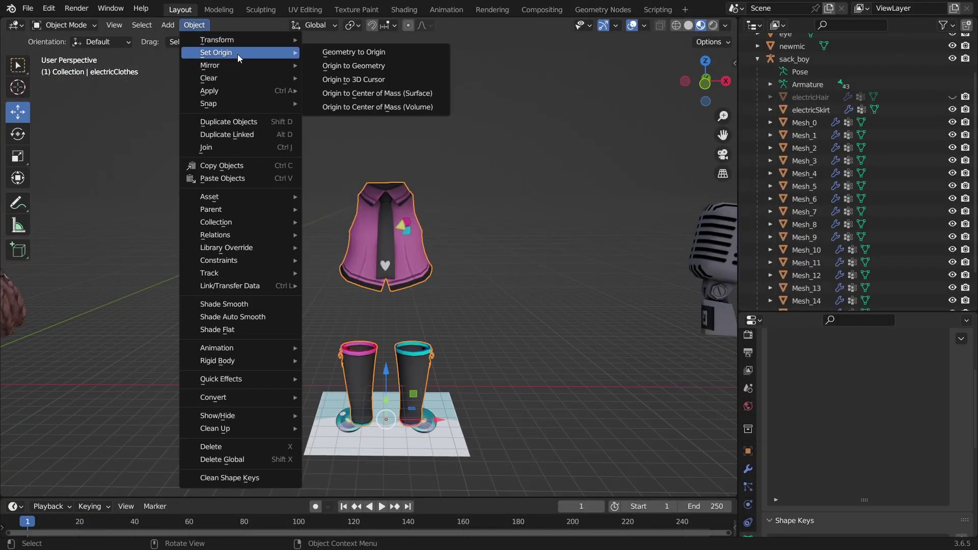
pyautogui.click(403, 66)
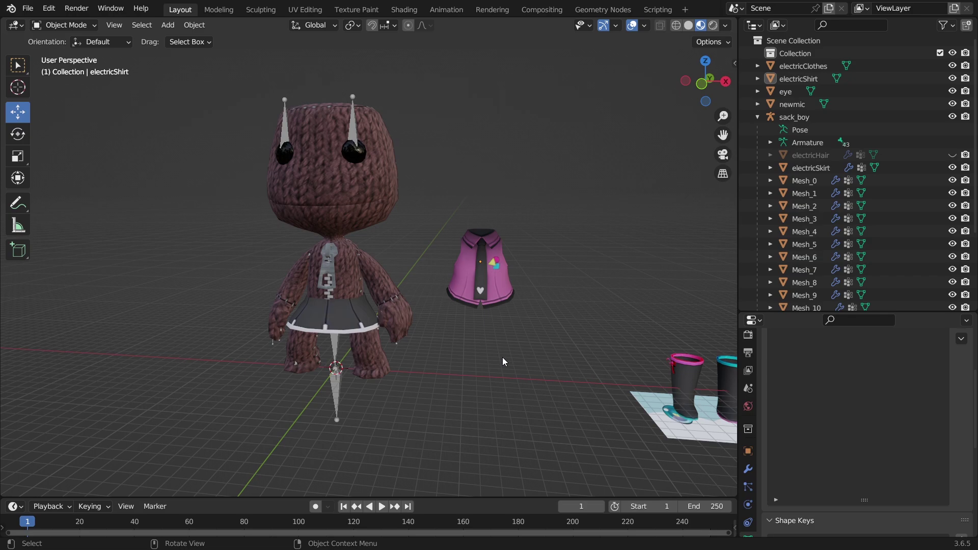
# Select the electricShirt object and move it along the X axis onto the character's torso
pyautogui.click(483, 283)
pyautogui.press('KP_Decimal')
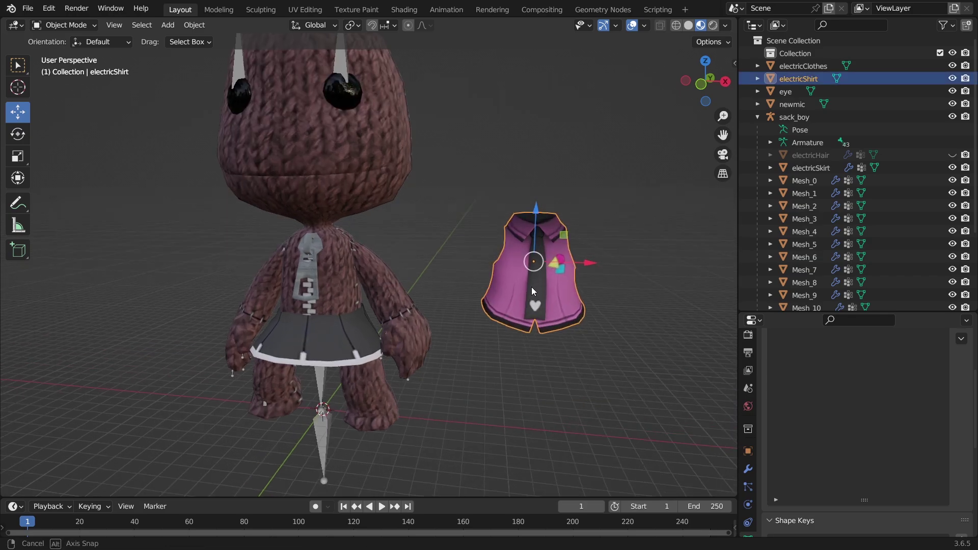
pyautogui.moveTo(380, 273)
pyautogui.mouseDown(button='middle')
pyautogui.moveTo(344, 274)
pyautogui.moveTo(523, 252)
pyautogui.moveTo(622, 267)
pyautogui.moveTo(376, 256)
pyautogui.moveTo(366, 273)
pyautogui.mouseUp(button='middle')
pyautogui.scroll(2, 622, 271)
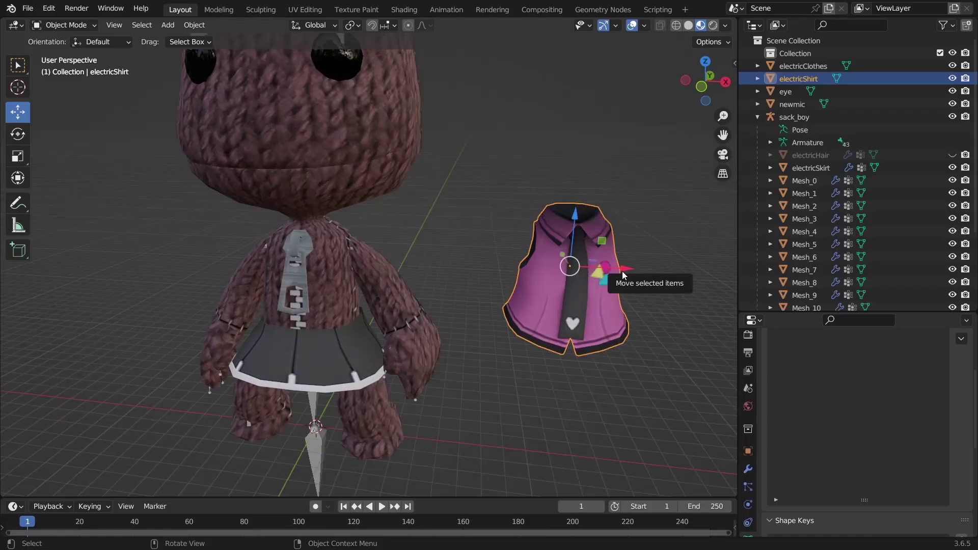
pyautogui.moveTo(622, 271); pyautogui.dragTo(300, 266)
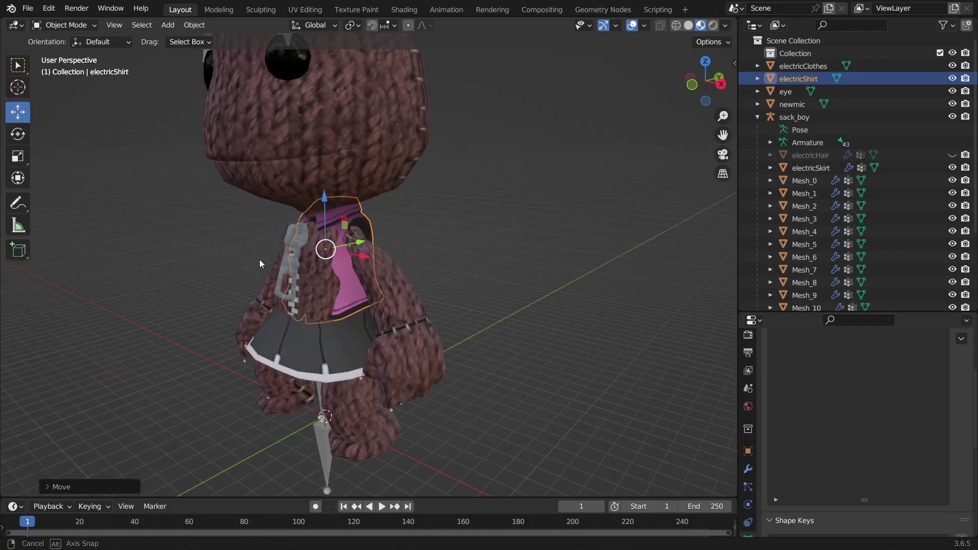
# Tilt the shirt slightly in side view and scale it along the global Z axis to suit the torso
pyautogui.moveTo(258, 259); pyautogui.dragTo(409, 216, button='middle')
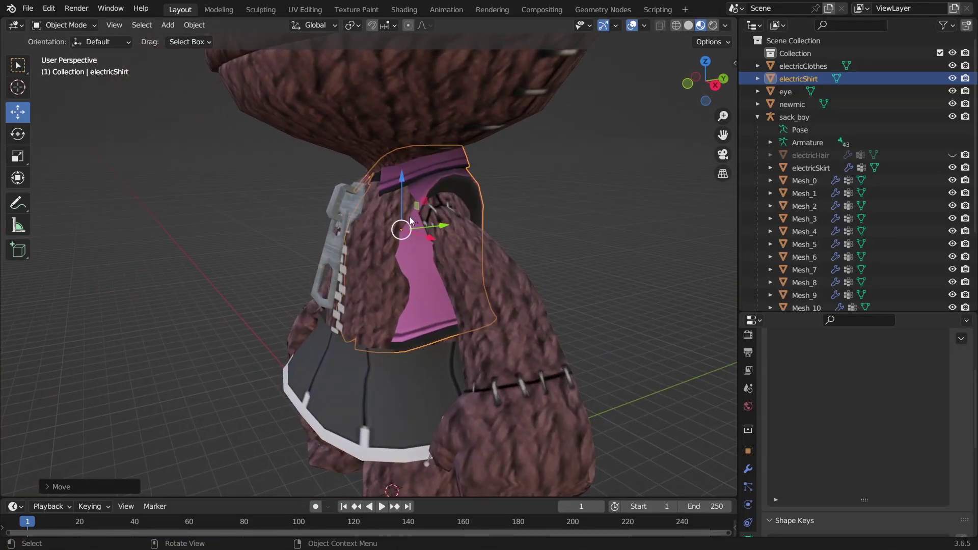
pyautogui.press('r')
pyautogui.click(499, 199)
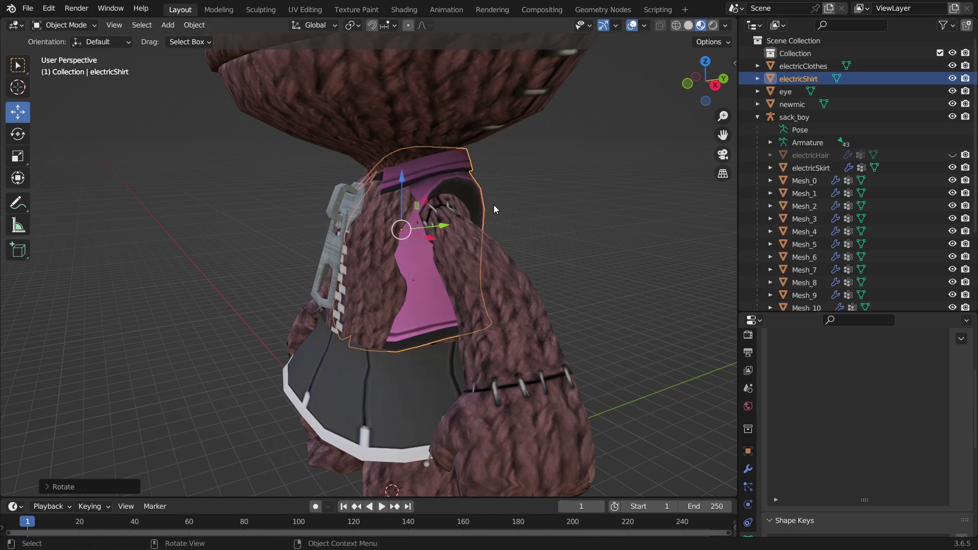
pyautogui.press('s')
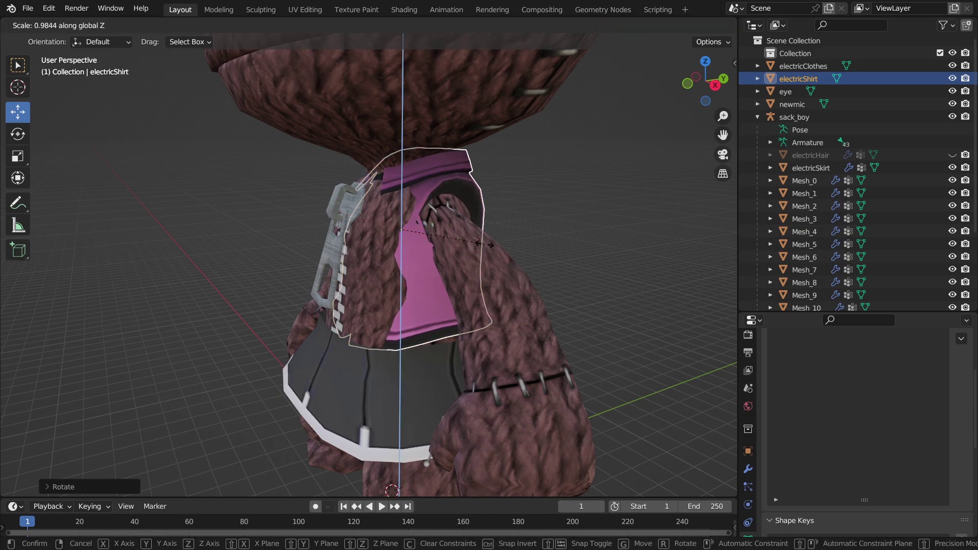
pyautogui.click(515, 243)
# Move the shirt about 3 m forward along the Y axis so it covers the chest
pyautogui.click(441, 230)
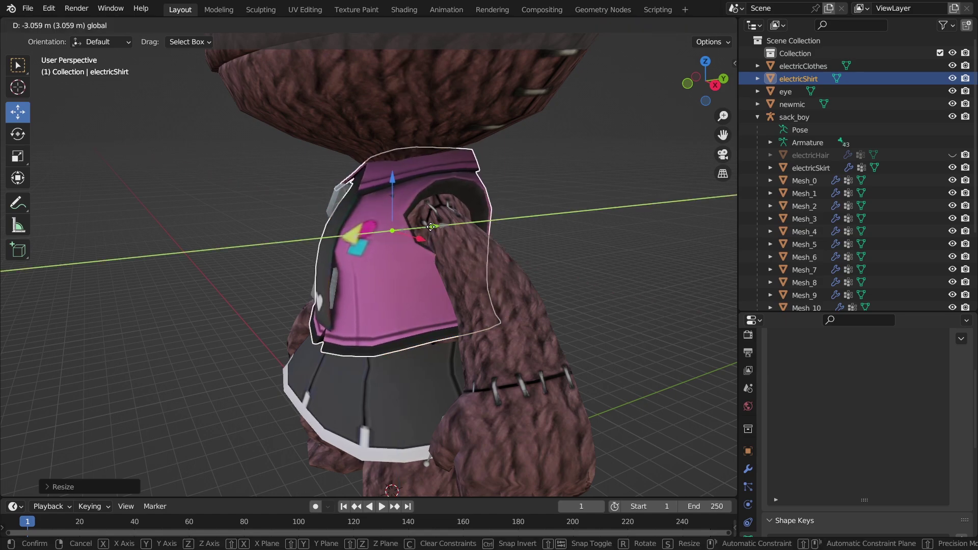
pyautogui.click(441, 230)
pyautogui.moveTo(441, 230); pyautogui.dragTo(296, 222, button='middle')
# Hide Mesh_5 and Mesh_17 in the viewport to clear the front of the shirt
pyautogui.click(803, 244)
pyautogui.click(952, 244)
pyautogui.scroll(-5, 952, 246)
pyautogui.click(952, 298)
# Select the shirt again and scale it along the X axis to fit the torso's width
pyautogui.click(374, 259)
pyautogui.press('s')
pyautogui.press('x')
pyautogui.click(487, 241)
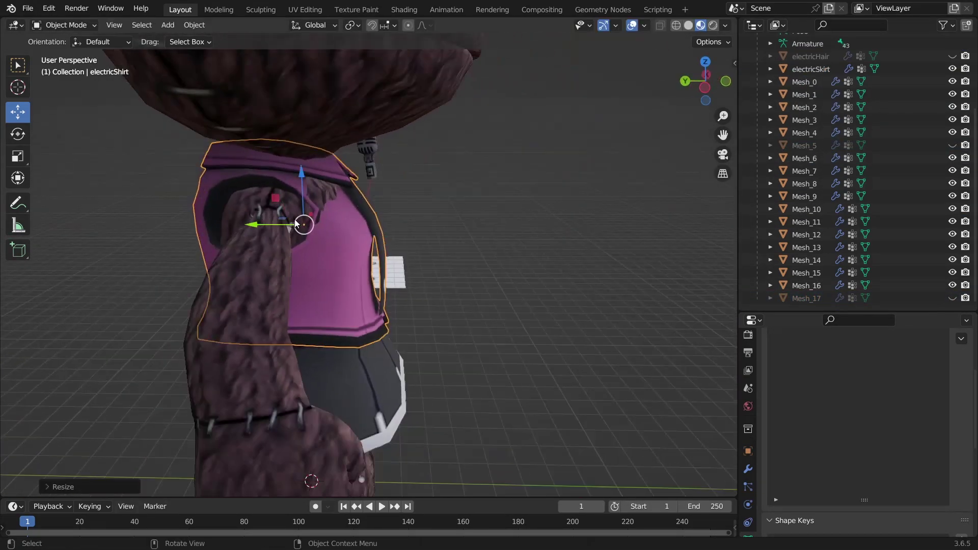
# Fine-tune the shirt's position on the torso with the Move tool, checking it from the side
pyautogui.moveTo(332, 187); pyautogui.dragTo(300, 202)
pyautogui.click(18, 112)
pyautogui.moveTo(303, 204); pyautogui.dragTo(354, 204, button='middle')
pyautogui.moveTo(263, 245); pyautogui.dragTo(275, 244)
# Rescale the shirt along the X axis to refine its fit around the shoulders
pyautogui.press('s')
pyautogui.press('x')
pyautogui.moveTo(286, 239); pyautogui.dragTo(317, 201, button='middle')
pyautogui.click(203, 219)
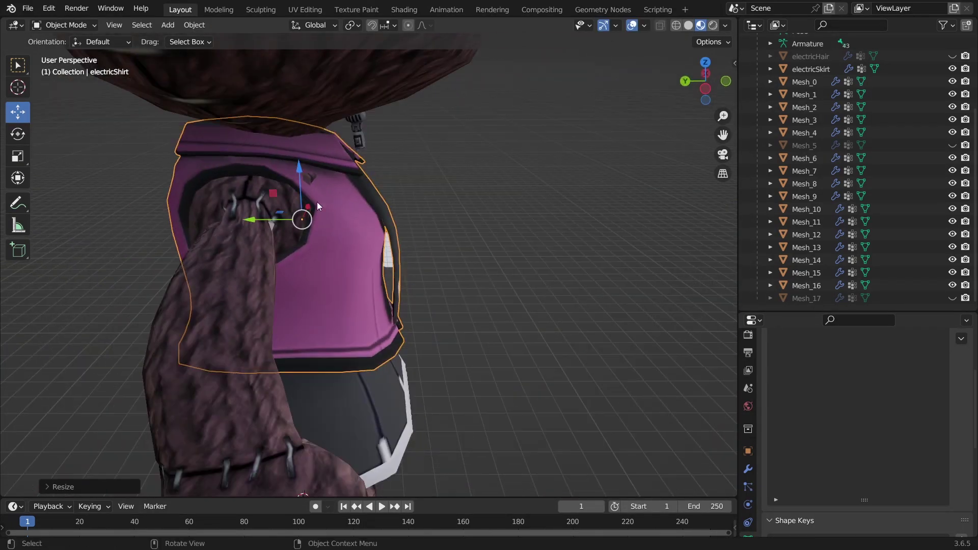
# Nudge the shirt slightly to centre it around the torso and arms
pyautogui.moveTo(224, 203); pyautogui.dragTo(333, 205, button='middle')
pyautogui.moveTo(341, 255); pyautogui.dragTo(346, 255)
pyautogui.moveTo(376, 235); pyautogui.dragTo(418, 242, button='middle')
pyautogui.moveTo(417, 242); pyautogui.dragTo(567, 251, button='middle')
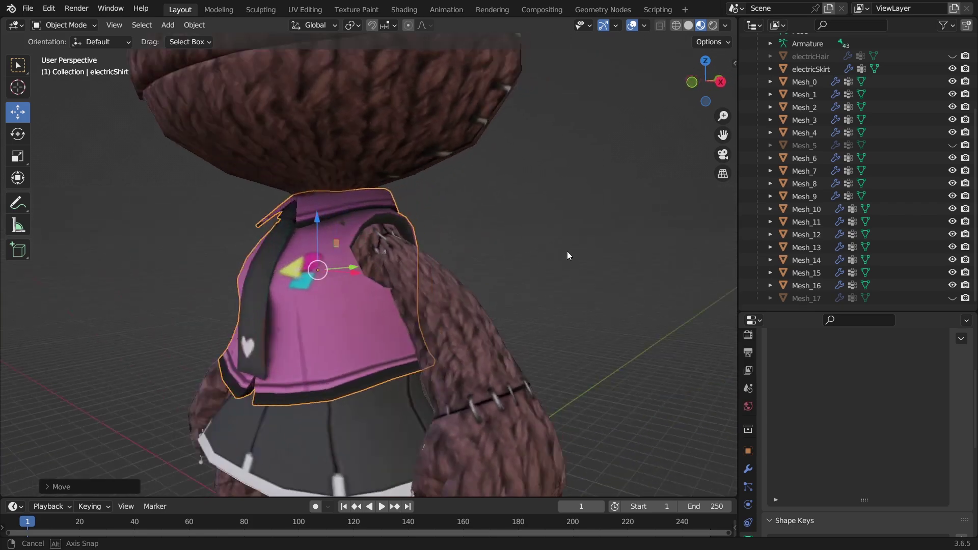
# Select the torso mesh Mesh_3 and examine up close where it pokes through the shirt near the armhole
pyautogui.moveTo(362, 258); pyautogui.dragTo(333, 219, button='middle')
pyautogui.click(341, 244)
pyautogui.scroll(3, 362, 229)
pyautogui.scroll(4, 332, 221)
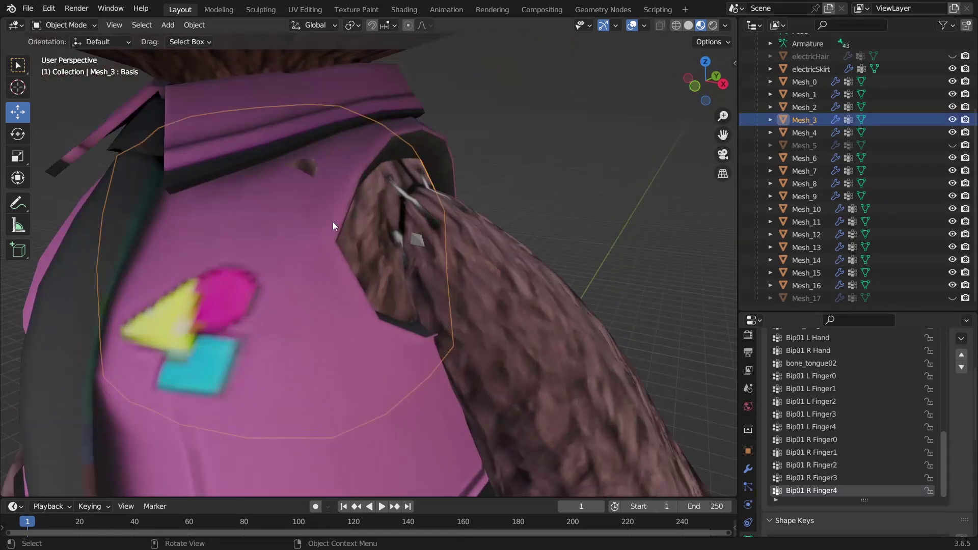
pyautogui.moveTo(303, 183); pyautogui.dragTo(256, 170, button='middle')
pyautogui.scroll(-3, 283, 181)
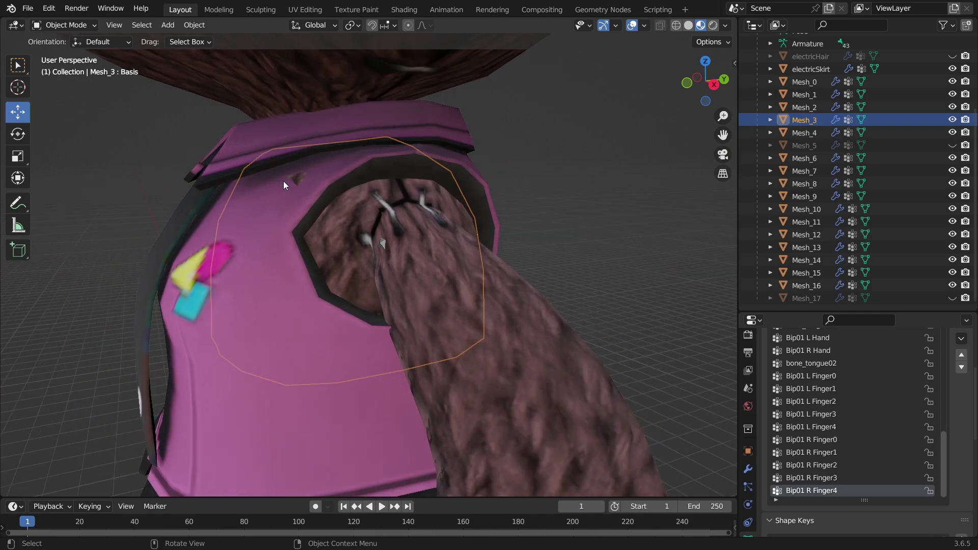
# Toggle the visibility of torso mesh Mesh_3 and examine the shirt's armholes and shoulders from several sides
pyautogui.click(952, 120)
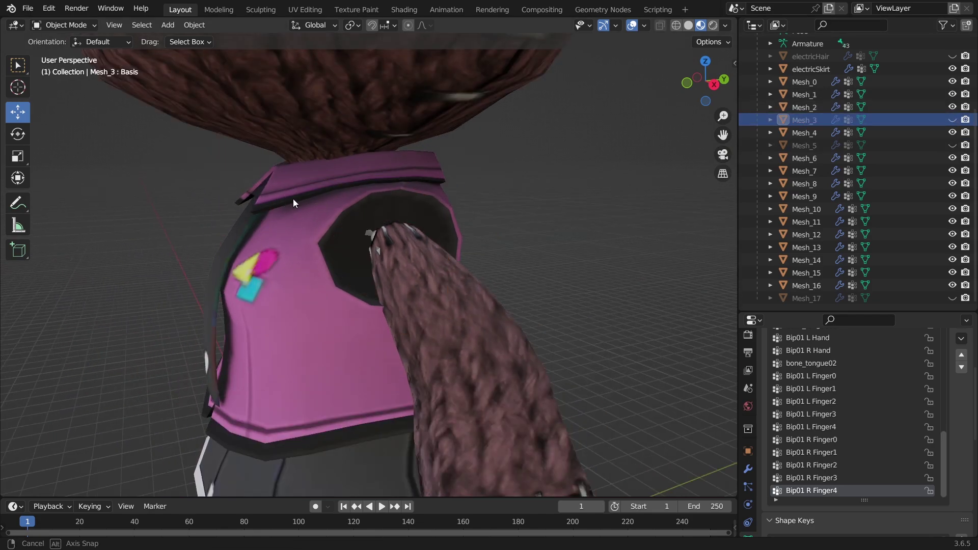
pyautogui.moveTo(293, 203); pyautogui.dragTo(349, 222, button='middle')
pyautogui.moveTo(408, 242); pyautogui.dragTo(281, 263, button='middle')
pyautogui.moveTo(368, 204); pyautogui.dragTo(377, 210)
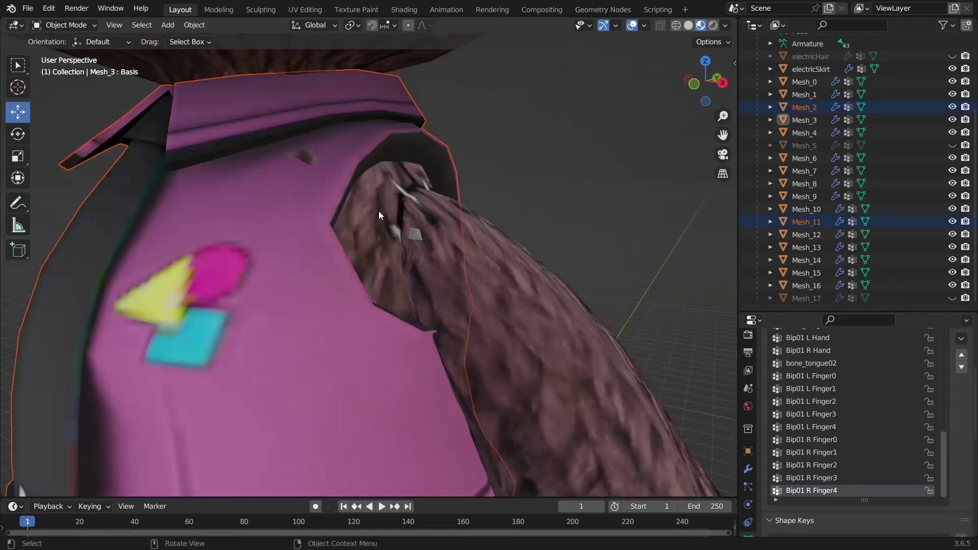
pyautogui.scroll(-1, 370, 225)
pyautogui.moveTo(360, 241); pyautogui.dragTo(365, 238, button='middle')
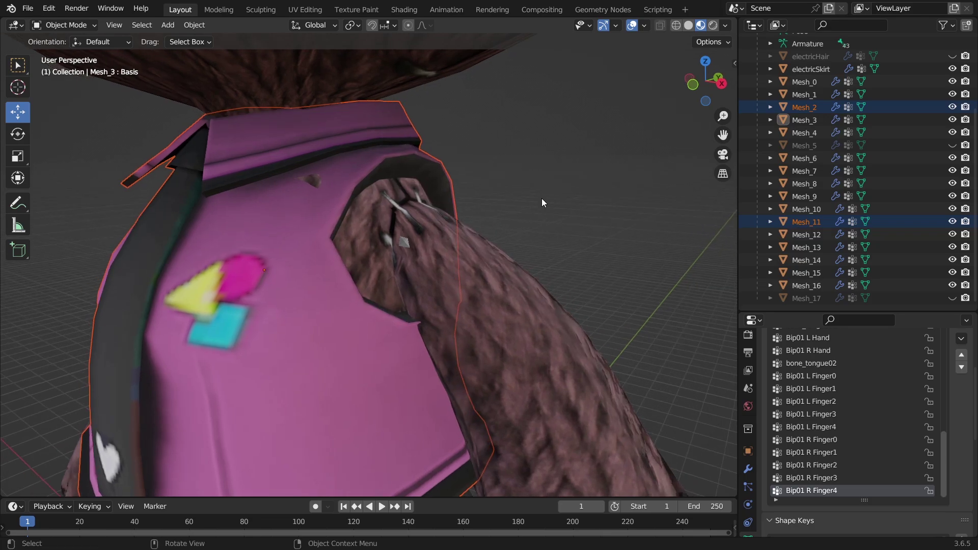
pyautogui.click(951, 121)
pyautogui.moveTo(540, 214); pyautogui.dragTo(397, 242, button='middle')
pyautogui.scroll(5, 389, 270)
pyautogui.scroll(-5, 389, 252)
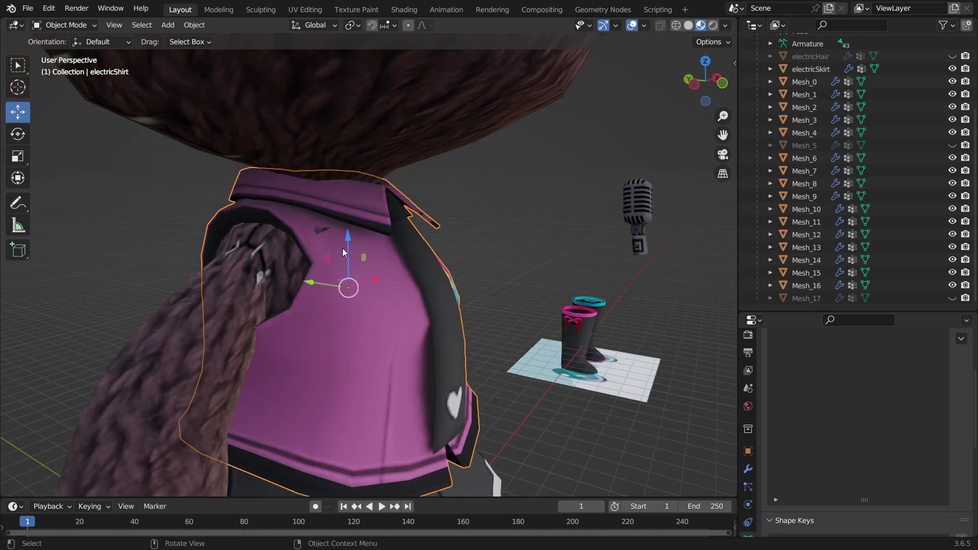
# Raise electricShirt slightly, rescale it along the Z axis and readjust its height on the torso
pyautogui.moveTo(343, 248); pyautogui.dragTo(343, 235)
pyautogui.moveTo(343, 235); pyautogui.dragTo(347, 206, button='middle')
pyautogui.press('s')
pyautogui.press('z')
pyautogui.click(536, 331)
pyautogui.press('g')
pyautogui.press('z')
pyautogui.click(535, 321)
# Refine the shirt's size with a further Z-axis scaling and a uniform scaling, and reposition it along Z beneath the head
pyautogui.scroll(-3, 347, 207)
pyautogui.press('s')
pyautogui.press('z')
pyautogui.click(489, 244)
pyautogui.press('s')
pyautogui.click(452, 242)
pyautogui.press('g')
pyautogui.press('z')
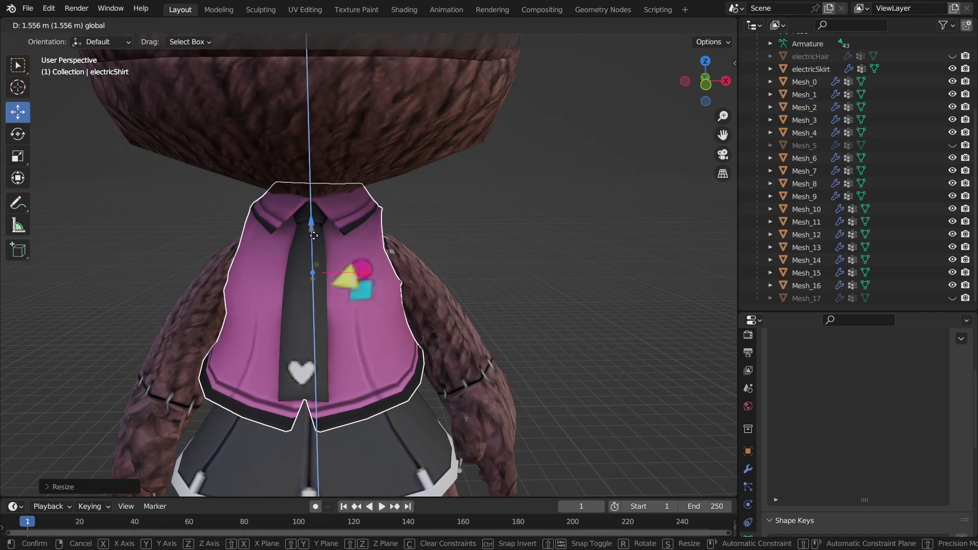
pyautogui.click(452, 242)
# Shift the shirt along the Y axis to align it front to back with the torso
pyautogui.moveTo(451, 243); pyautogui.dragTo(472, 343, button='middle')
pyautogui.click(407, 403)
pyautogui.moveTo(408, 403); pyautogui.dragTo(220, 340, button='middle')
pyautogui.click(362, 300)
pyautogui.moveTo(364, 297); pyautogui.dragTo(408, 350, button='middle')
pyautogui.press('g')
pyautogui.press('y')
pyautogui.click(295, 306)
# Select the shirt's upper half in Edit Mode wireframe, excluding the lower faces, and raise it slightly along Z
pyautogui.press('Tab')
pyautogui.hotkey('shift', 'z')
pyautogui.moveTo(530, 142); pyautogui.dragTo(224, 326)
pyautogui.keyDown('ctrl'); pyautogui.moveTo(458, 392); pyautogui.dragTo(295, 305); pyautogui.keyUp('ctrl')
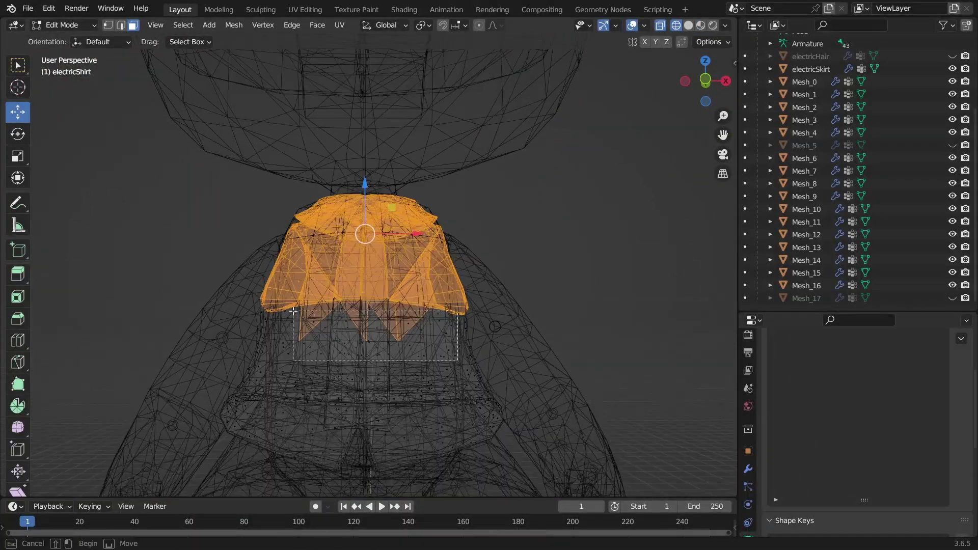
pyautogui.hotkey('shift', 'z')
pyautogui.moveTo(365, 178); pyautogui.dragTo(366, 168)
pyautogui.moveTo(365, 168); pyautogui.dragTo(380, 184, button='middle')
# Nudge the front shirt faces below the collar in Edit Mode to cover the torso poking through
pyautogui.press('Tab')
pyautogui.moveTo(336, 255); pyautogui.dragTo(443, 328, button='middle')
pyautogui.press('Tab')
pyautogui.press('g')
pyautogui.click(309, 236)
pyautogui.moveTo(429, 322); pyautogui.dragTo(431, 308)
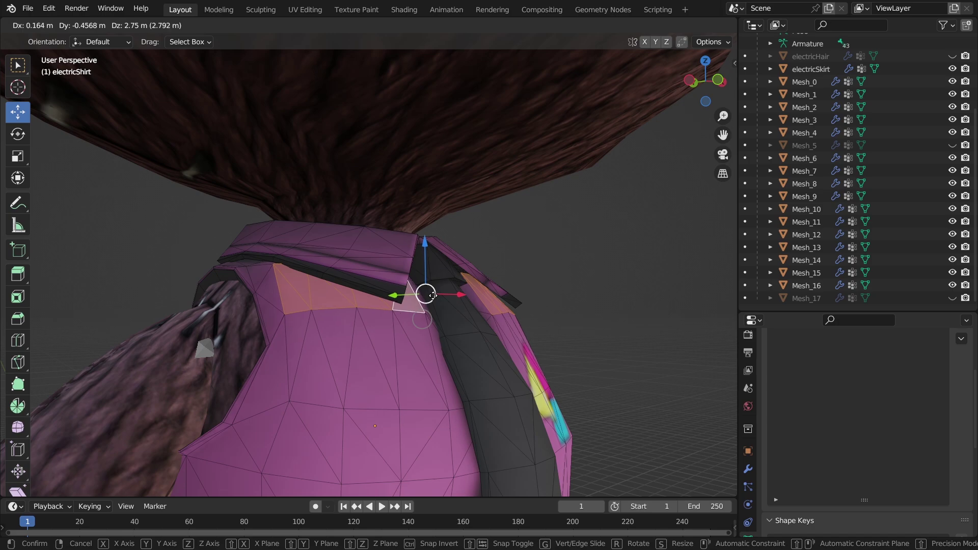
pyautogui.moveTo(432, 296); pyautogui.dragTo(432, 297)
pyautogui.moveTo(431, 297); pyautogui.dragTo(282, 295, button='middle')
pyautogui.scroll(-1, 229, 307)
# Rotate the selected faces below the collar slightly and check the shoulder up close
pyautogui.click(10, 133)
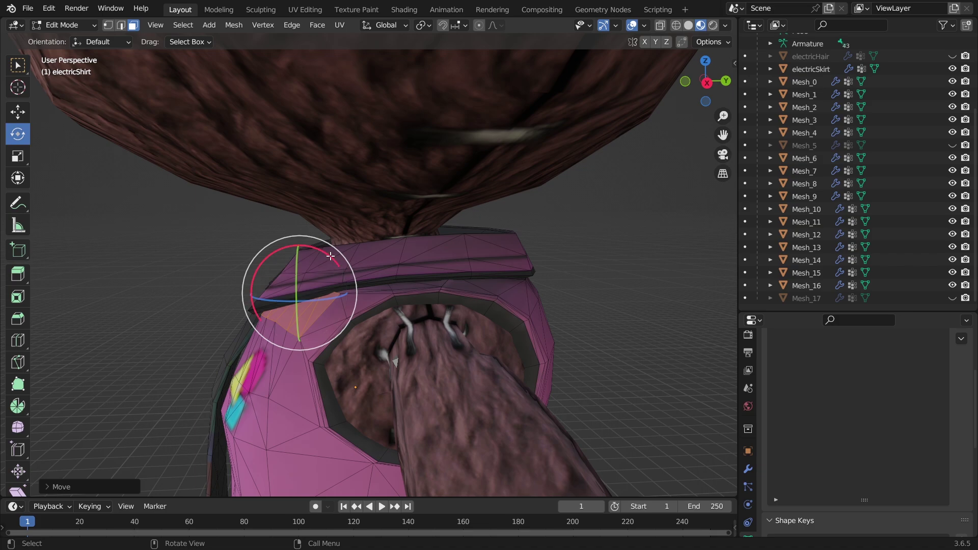
pyautogui.moveTo(330, 257); pyautogui.dragTo(336, 260)
pyautogui.moveTo(337, 259); pyautogui.dragTo(590, 266, button='middle')
pyautogui.press('Tab')
pyautogui.scroll(4, 459, 311)
pyautogui.keyDown('shift'); pyautogui.moveTo(460, 314); pyautogui.dragTo(370, 245, button='middle'); pyautogui.keyUp('shift')
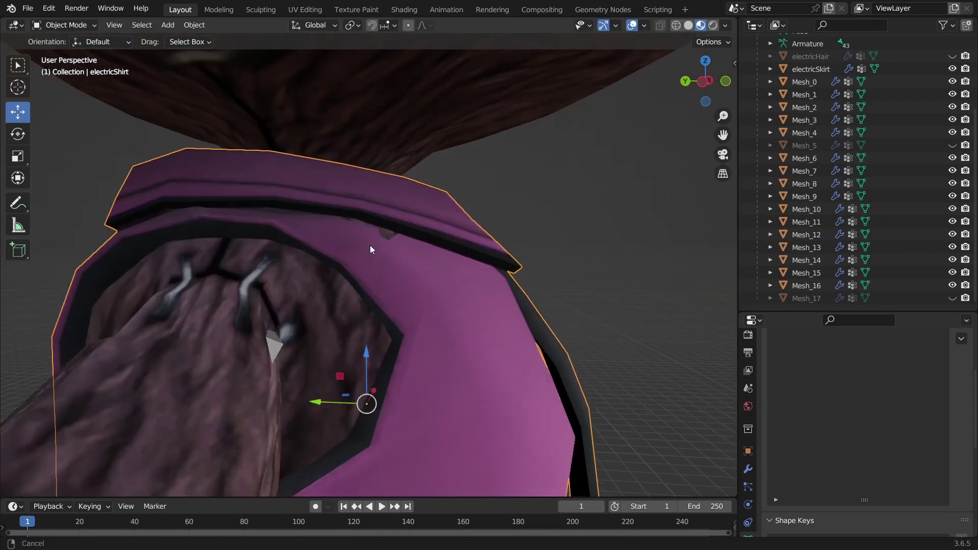
# Nudge the faces below the collar with the Move tool and fine-tune the whole shirt's height along Z
pyautogui.press('Tab')
pyautogui.scroll(3, 343, 247)
pyautogui.click(18, 112)
pyautogui.moveTo(465, 266); pyautogui.dragTo(463, 263)
pyautogui.scroll(-2, 315, 203)
pyautogui.press('Tab')
pyautogui.scroll(-4, 314, 202)
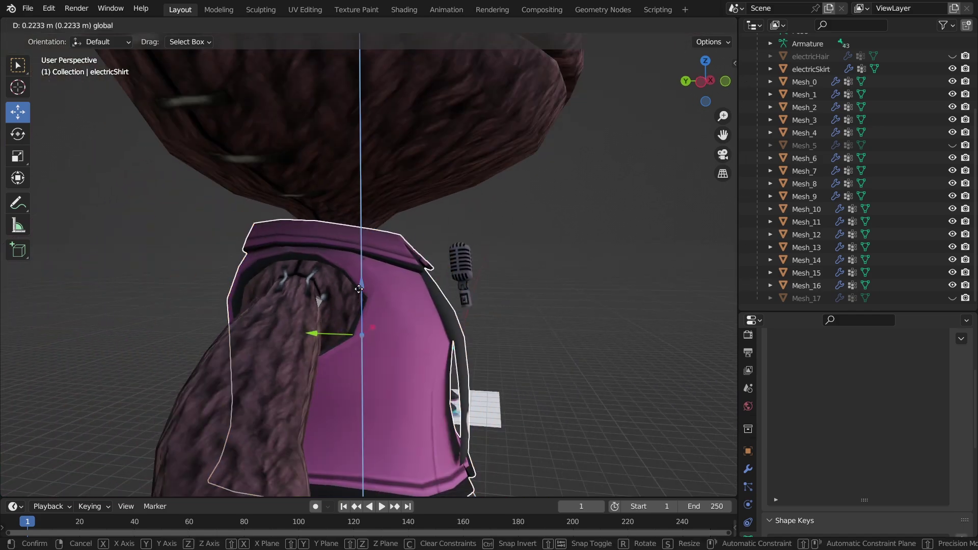
pyautogui.moveTo(314, 202); pyautogui.dragTo(497, 357, button='middle')
pyautogui.scroll(5, 401, 282)
pyautogui.scroll(-6, 401, 282)
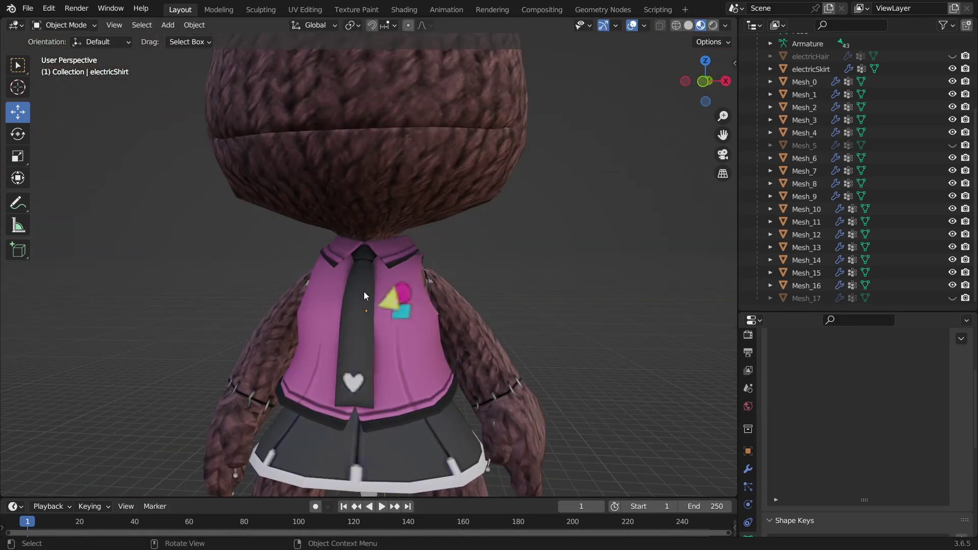
pyautogui.moveTo(359, 295); pyautogui.dragTo(683, 278, button='middle')
pyautogui.scroll(5, 803, 76)
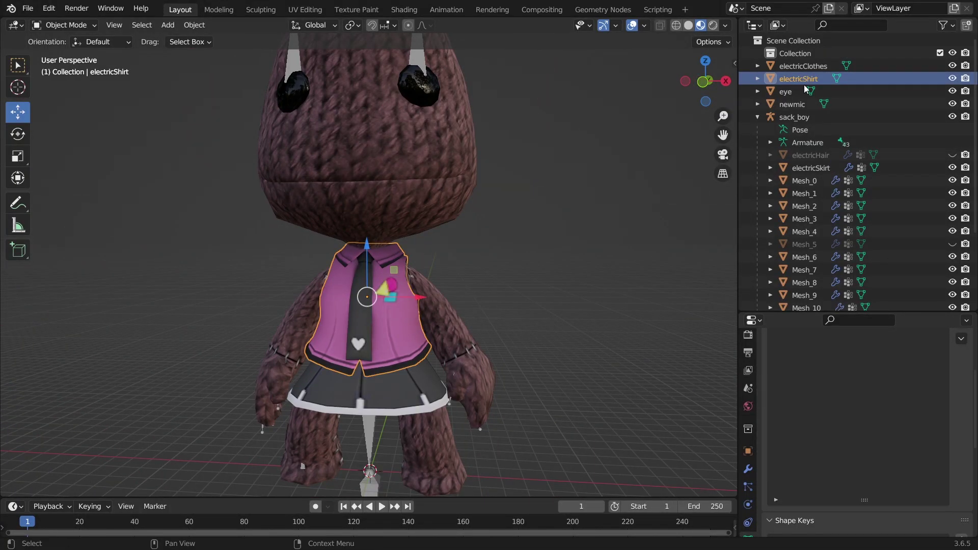
# Parent electricShirt to the sack_boy armature using Armature Deform With Empty Groups, and select the shirt alone
pyautogui.keyDown('ctrl'); pyautogui.click(806, 118); pyautogui.keyUp('ctrl')
pyautogui.rightClick(457, 272)
pyautogui.moveTo(458, 273)
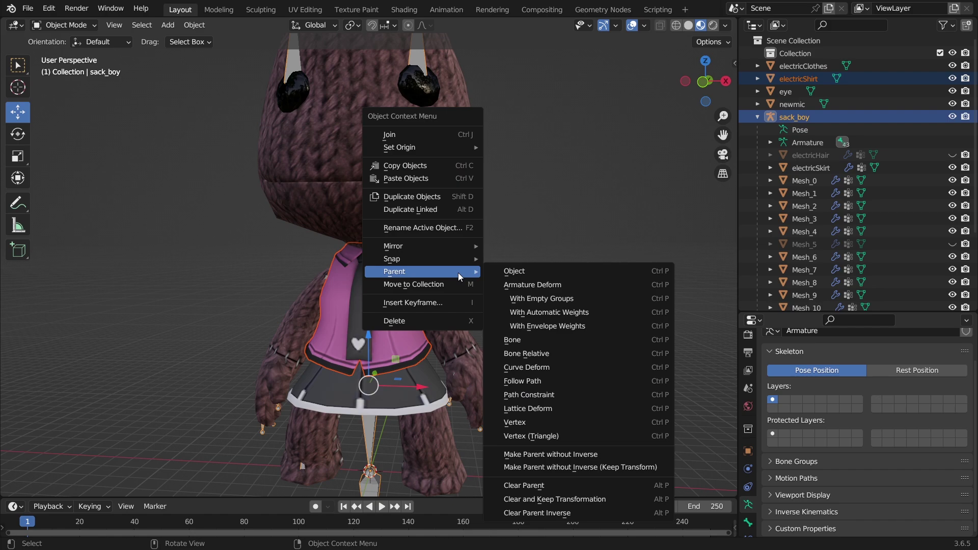
pyautogui.click(540, 298)
pyautogui.click(398, 300)
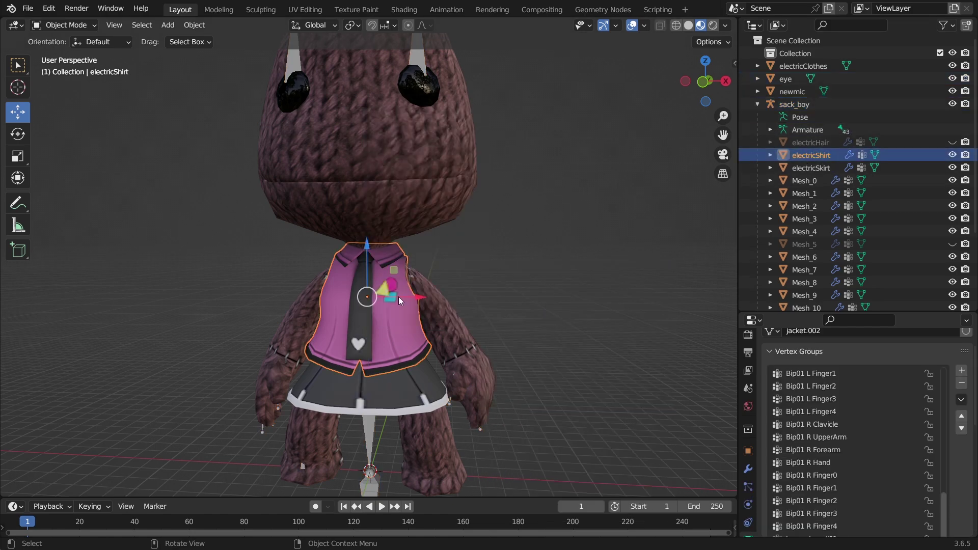
# Open the shirt in Edit Mode and make Bip01 Spine1 the active vertex group
pyautogui.scroll(2, 402, 298)
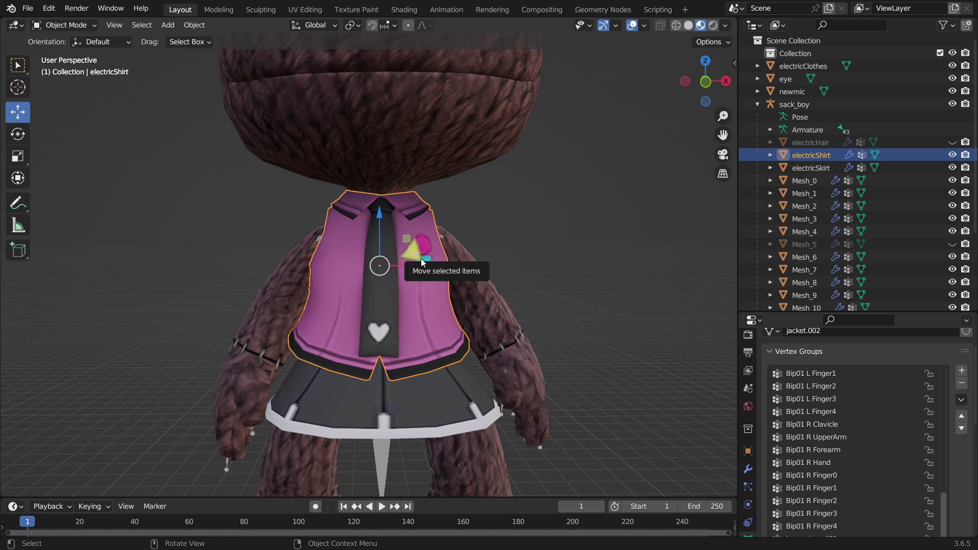
pyautogui.press('Tab')
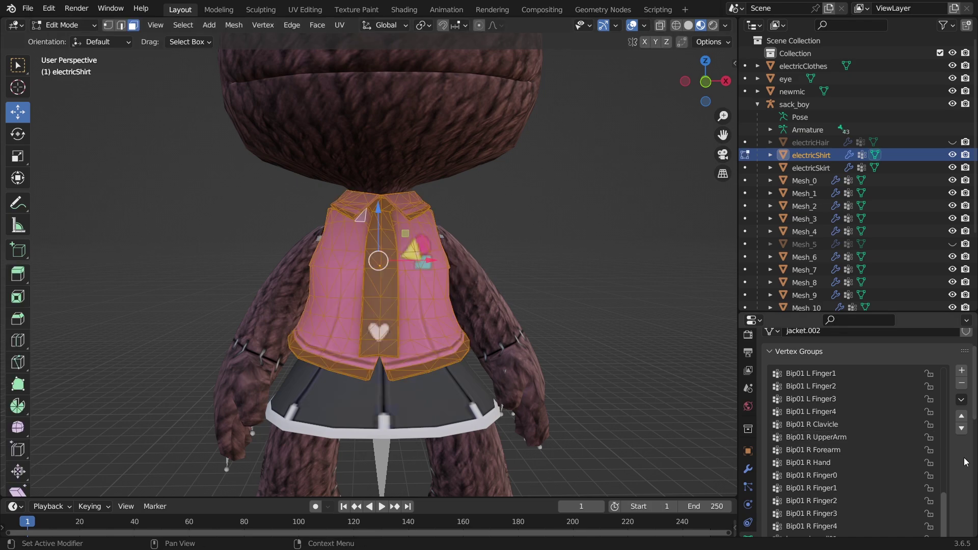
pyautogui.scroll(-2, 865, 438)
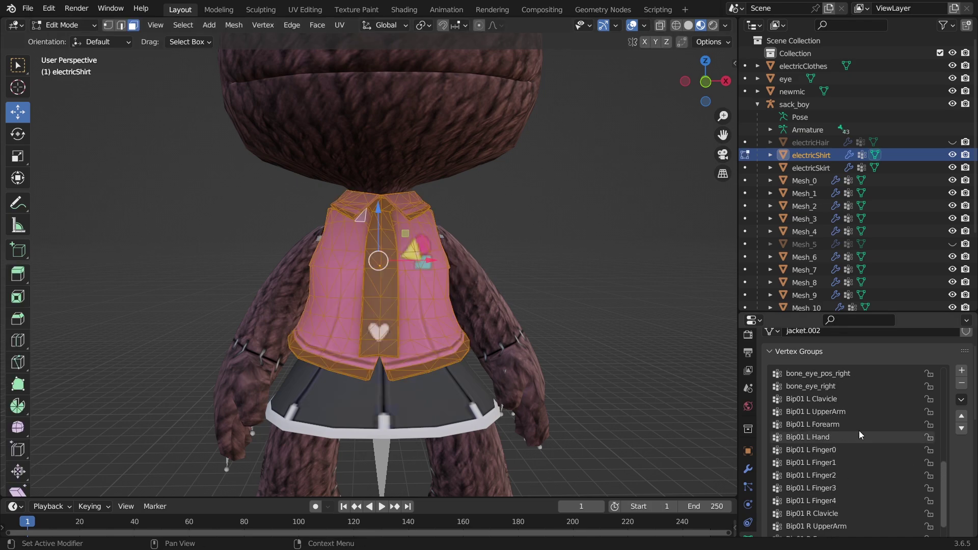
pyautogui.scroll(15, 859, 430)
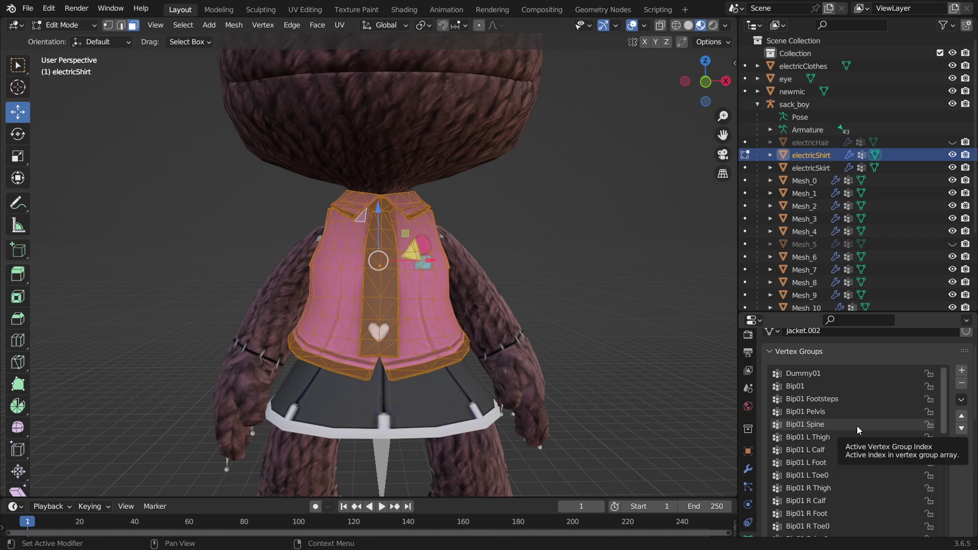
pyautogui.scroll(-5, 850, 429)
pyautogui.scroll(-5, 954, 463)
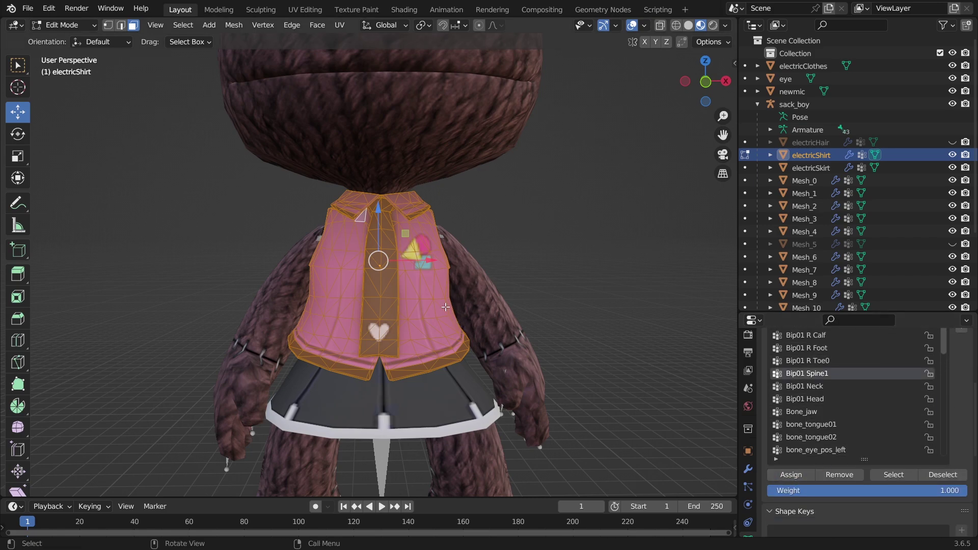
# Select the shirt's lower half in wireframe and assign it to the Bip01 Spine vertex group with weight 1.000
pyautogui.press('z')
pyautogui.click(377, 292)
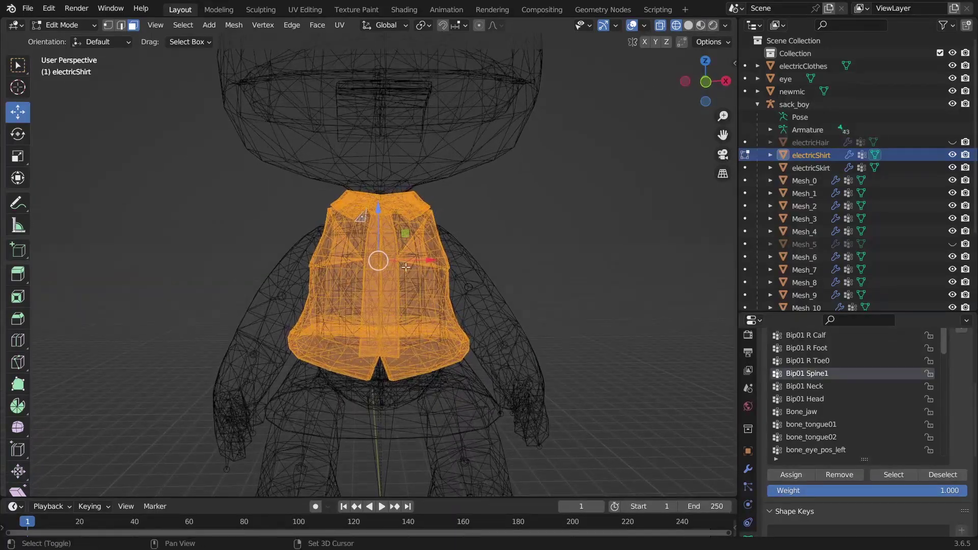
pyautogui.keyDown('shift'); pyautogui.moveTo(406, 267); pyautogui.dragTo(404, 222, button='middle'); pyautogui.keyUp('shift')
pyautogui.scroll(2, 404, 221)
pyautogui.moveTo(388, 284); pyautogui.dragTo(390, 291, button='middle')
pyautogui.moveTo(627, 424); pyautogui.dragTo(173, 248)
pyautogui.click(483, 308)
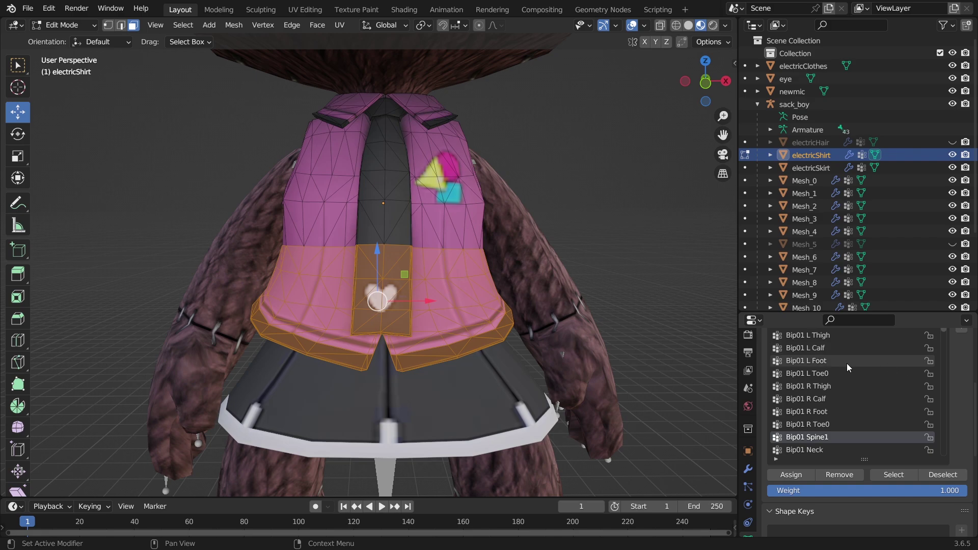
pyautogui.scroll(2, 956, 384)
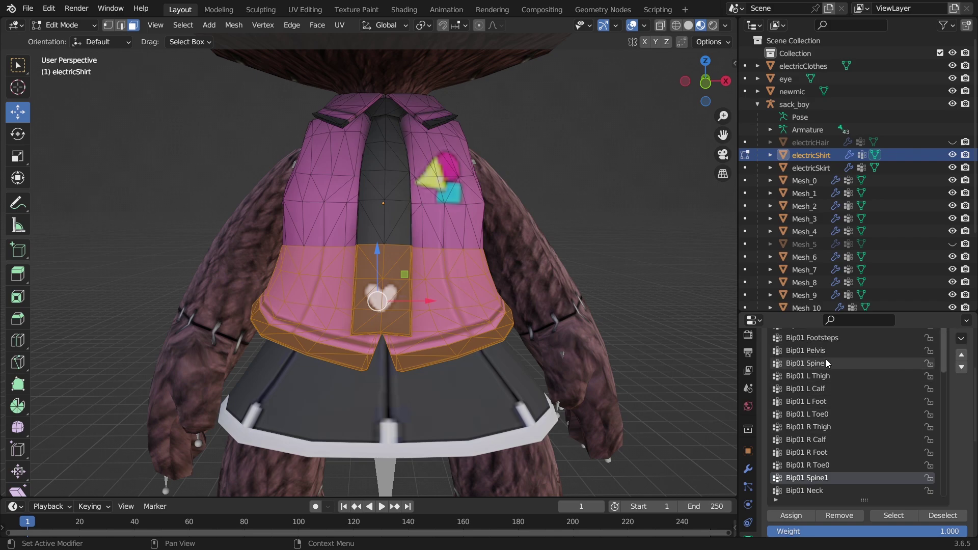
pyautogui.click(826, 362)
pyautogui.click(789, 515)
# Check the shirt's Bip01 Spine and Bip01 Spine1 weights in Weight Paint mode
pyautogui.click(65, 28)
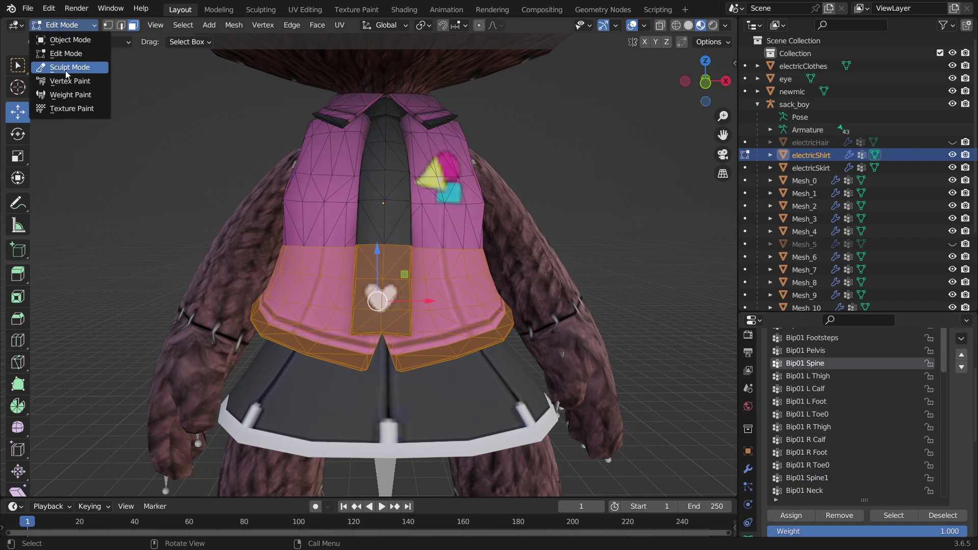
pyautogui.click(70, 95)
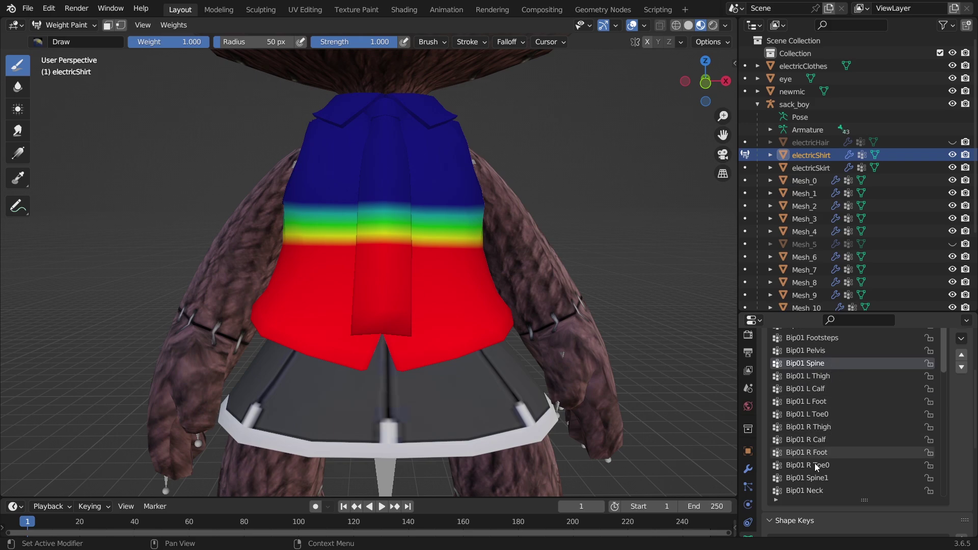
pyautogui.click(818, 478)
pyautogui.click(825, 377)
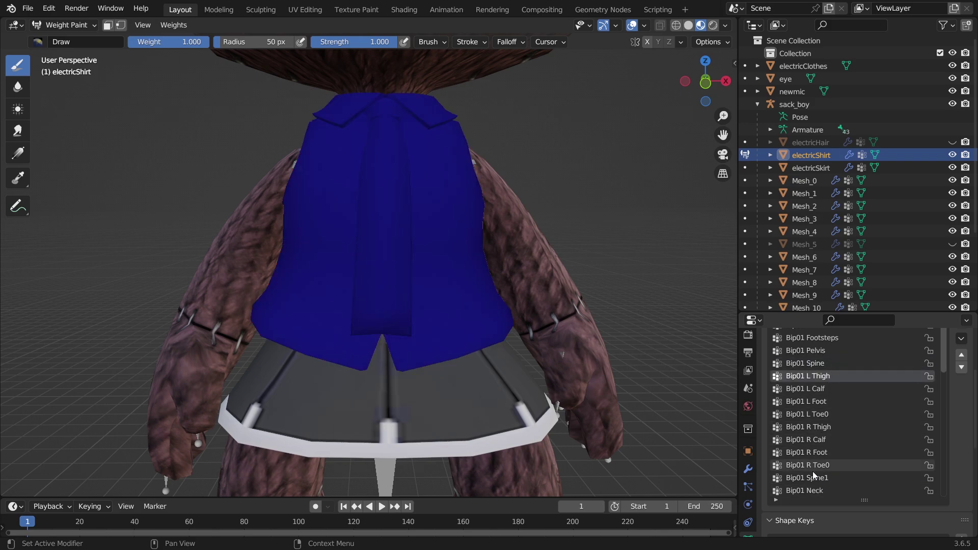
pyautogui.click(816, 471)
pyautogui.click(816, 362)
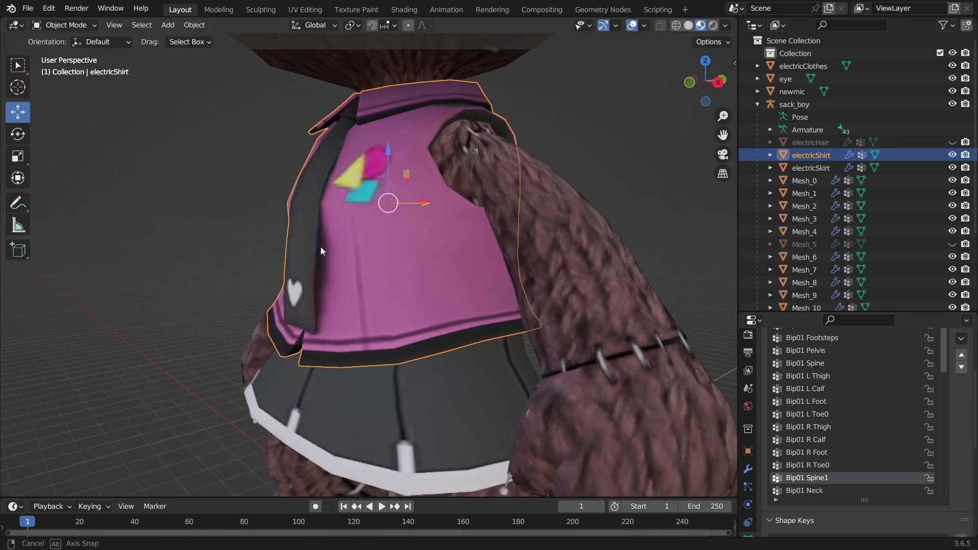
# Examine the shirt and tie on the body from the front and side in Object Mode
pyautogui.moveTo(320, 247); pyautogui.dragTo(432, 215, button='middle')
pyautogui.scroll(1, 367, 253)
pyautogui.click(433, 215)
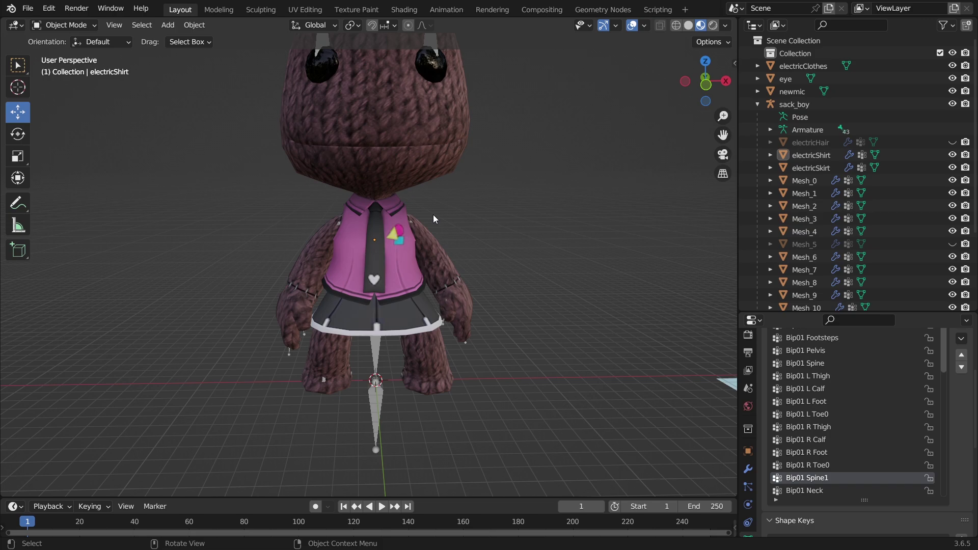
pyautogui.scroll(2, 391, 253)
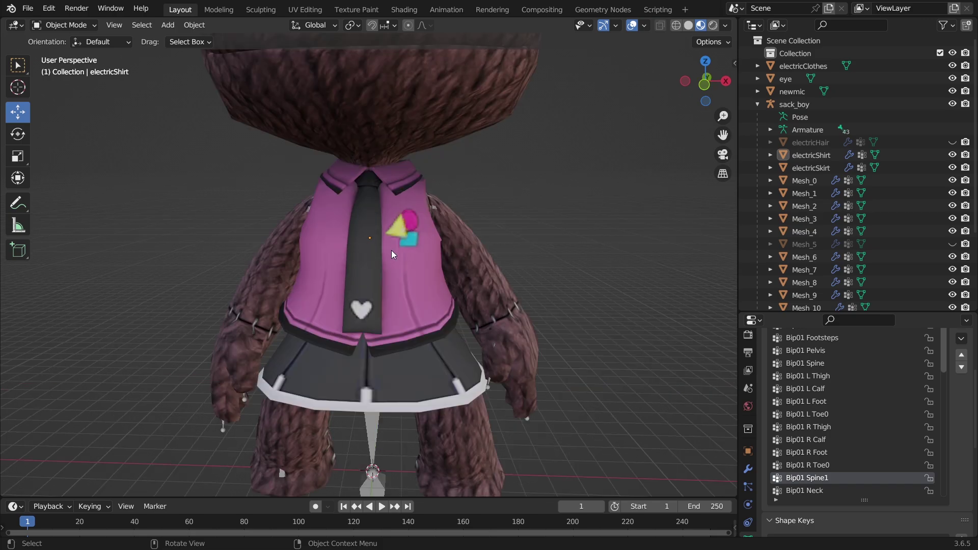
pyautogui.click(371, 274)
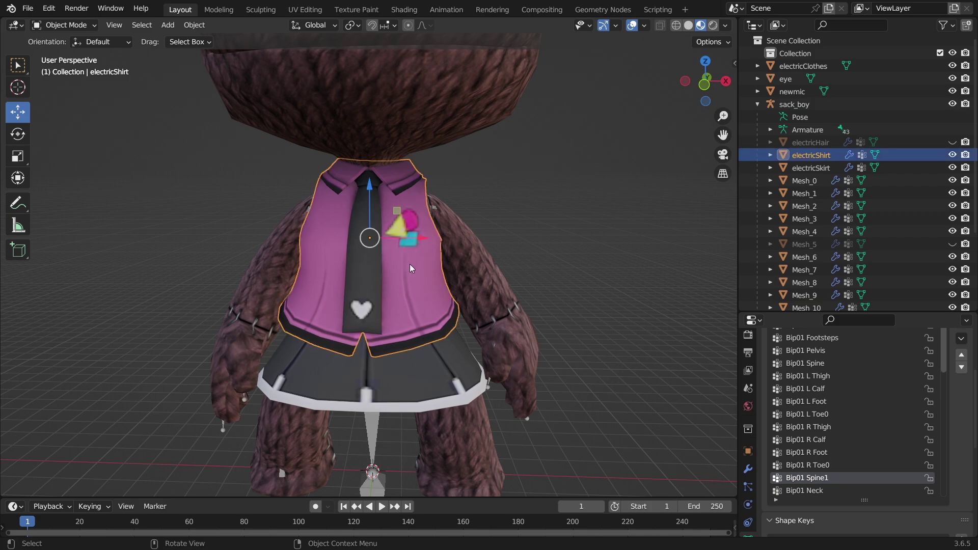
pyautogui.click(518, 246)
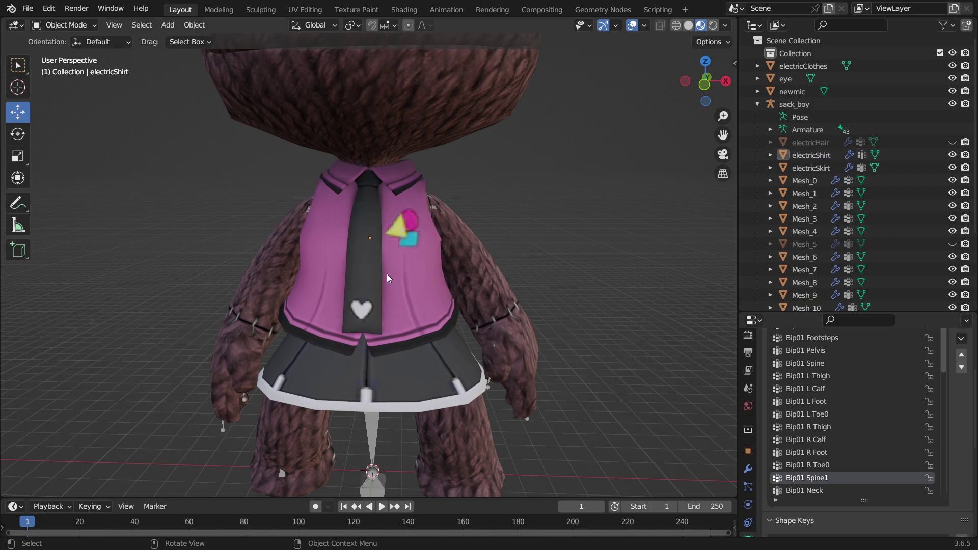
pyautogui.moveTo(386, 274); pyautogui.dragTo(307, 284, button='middle')
pyautogui.scroll(2, 351, 284)
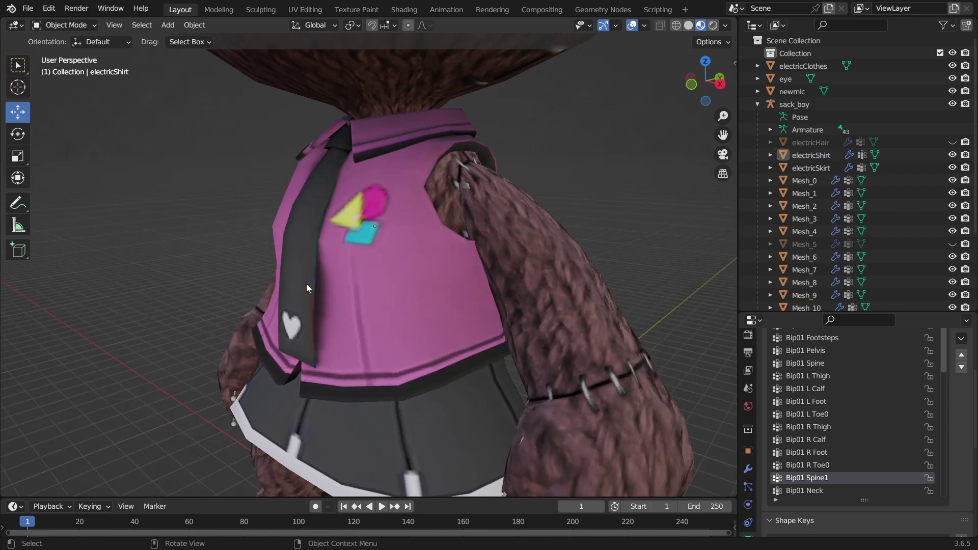
# Open electricShirt in Edit Mode and select all linked faces of the tie's long hanging flap
pyautogui.click(306, 287)
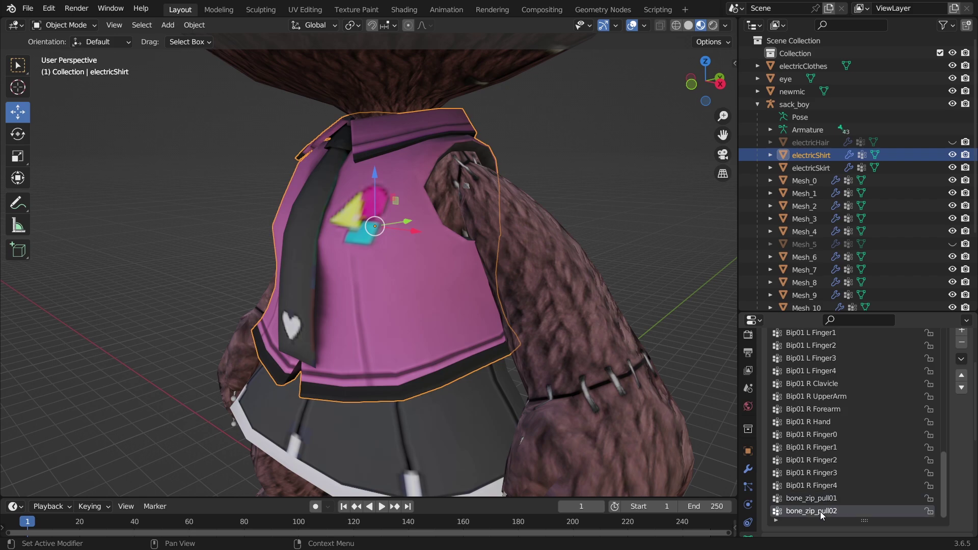
pyautogui.moveTo(353, 224); pyautogui.dragTo(376, 220, button='middle')
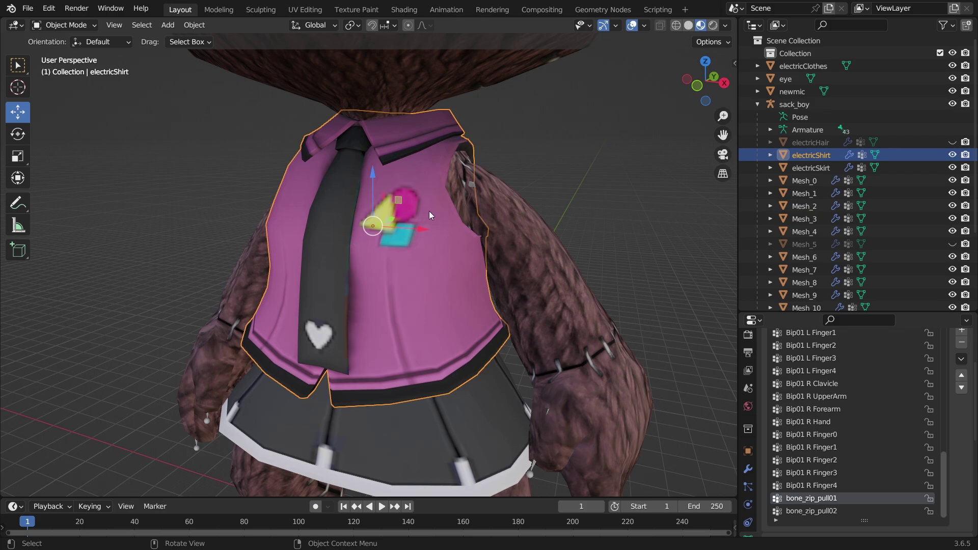
pyautogui.moveTo(346, 210); pyautogui.dragTo(382, 215, button='middle')
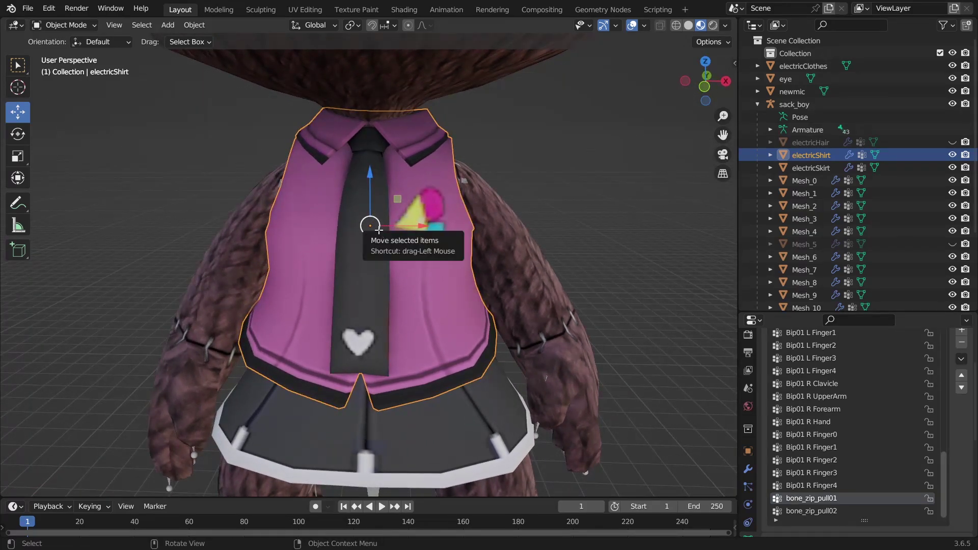
pyautogui.press('Tab')
pyautogui.click(359, 230)
pyautogui.hotkey('ctrl', 'l')
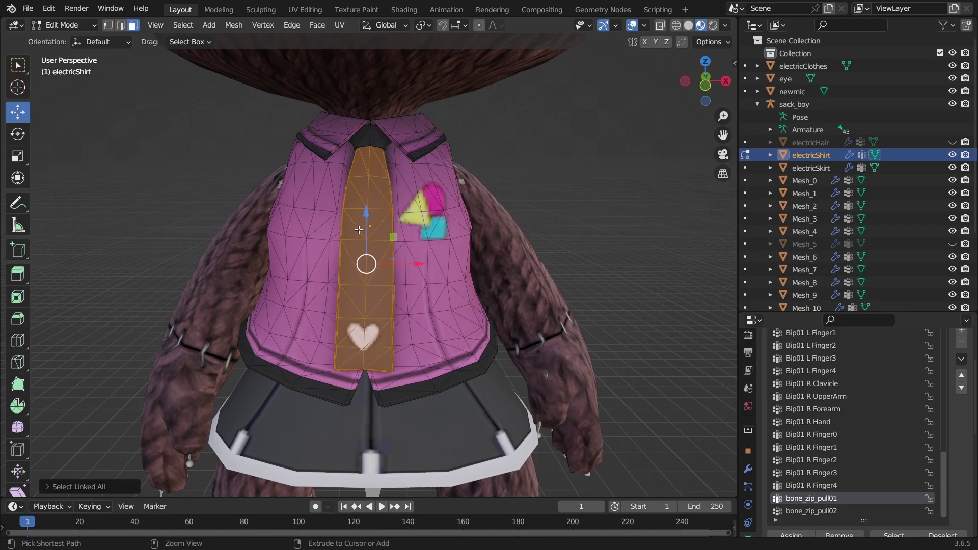
pyautogui.moveTo(359, 229); pyautogui.dragTo(492, 202)
pyautogui.moveTo(491, 203); pyautogui.dragTo(468, 245, button='middle')
pyautogui.scroll(3, 475, 292)
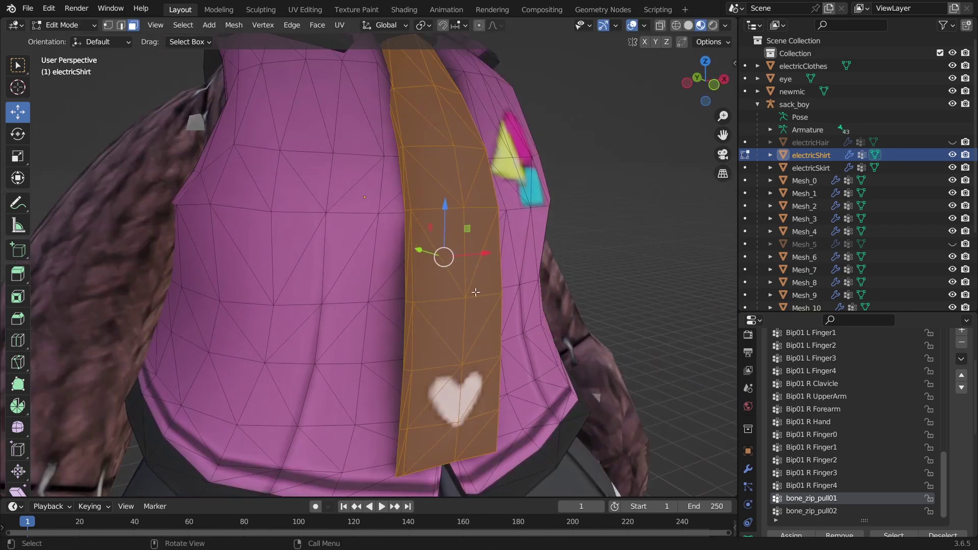
# Deselect the upper faces of the tie flap in wireframe, keeping its lower part selected, and return to Material Preview
pyautogui.moveTo(475, 292)
pyautogui.mouseDown(button='middle')
pyautogui.moveTo(405, 264)
pyautogui.moveTo(429, 262)
pyautogui.moveTo(396, 289)
pyautogui.moveTo(388, 220)
pyautogui.moveTo(311, 233)
pyautogui.moveTo(365, 219)
pyautogui.mouseUp(button='middle')
pyautogui.hotkey('ctrl', 'l')
pyautogui.press('z')
pyautogui.click(284, 221)
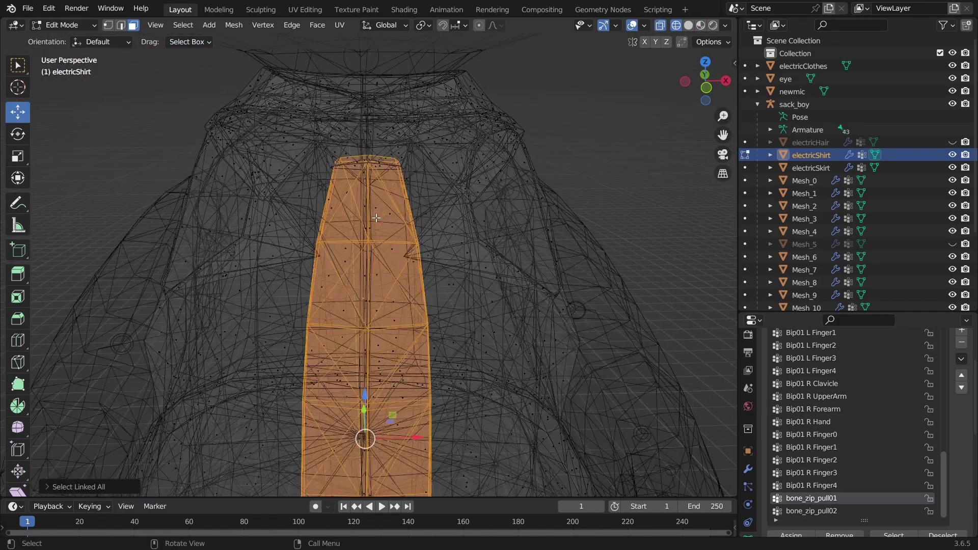
pyautogui.keyDown('ctrl'); pyautogui.moveTo(289, 134); pyautogui.dragTo(476, 236); pyautogui.keyUp('ctrl')
pyautogui.press('z')
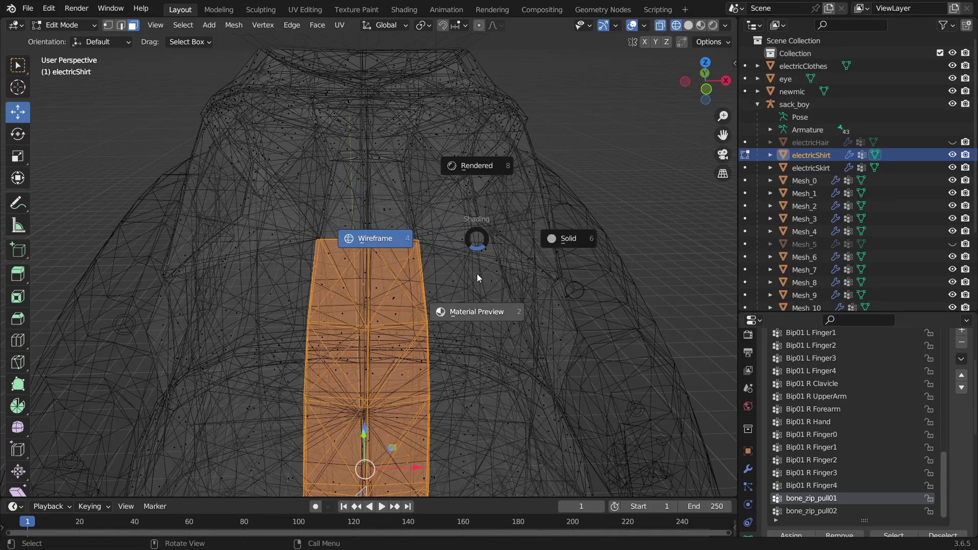
pyautogui.click(468, 309)
# Try moving the selected tie faces off the shirt and undo the move
pyautogui.moveTo(467, 310); pyautogui.dragTo(529, 239, button='middle')
pyautogui.press('g')
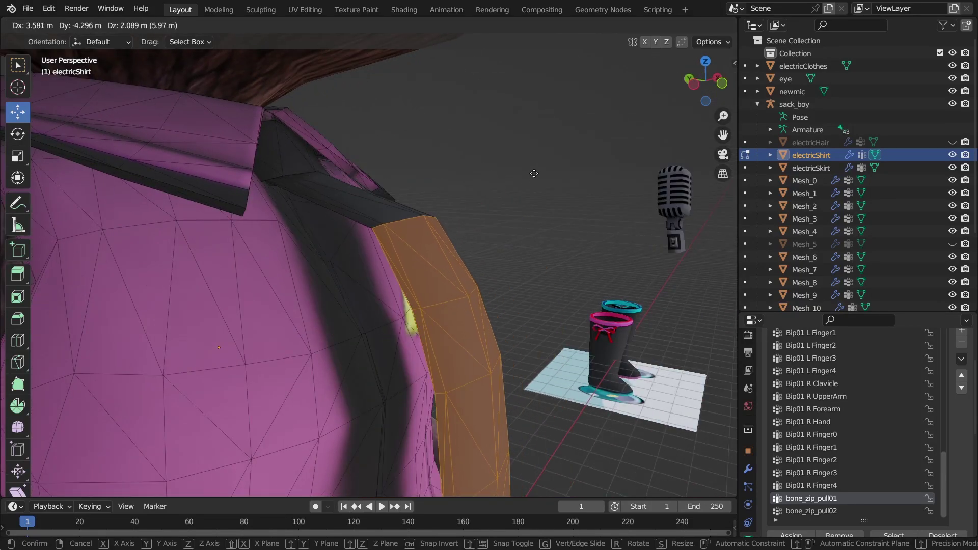
pyautogui.click(641, 188)
pyautogui.hotkey('ctrl', 'z')
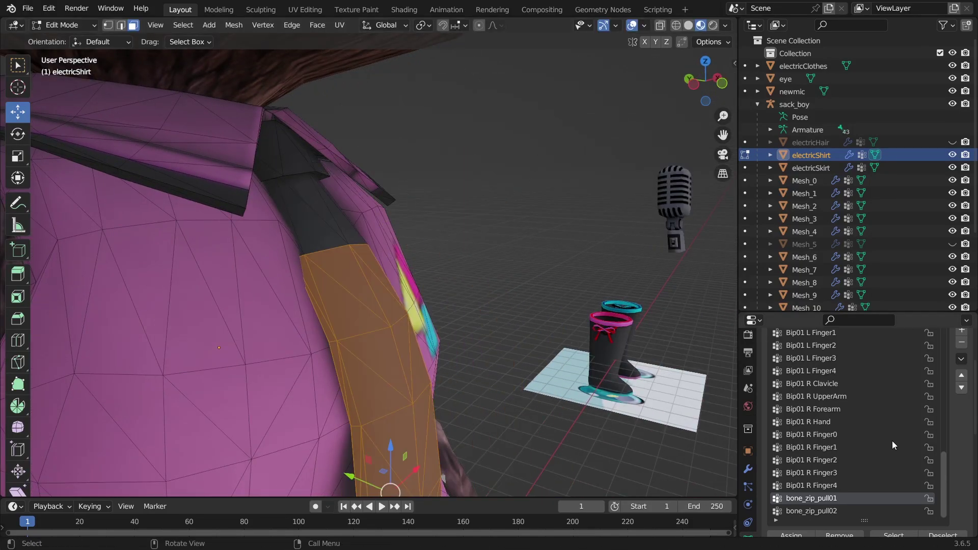
# Remove the selected tie faces from the Bip01 Spine1 vertex group and make bone_zip_pull02 the active group
pyautogui.scroll(7, 888, 403)
pyautogui.scroll(-2, 887, 403)
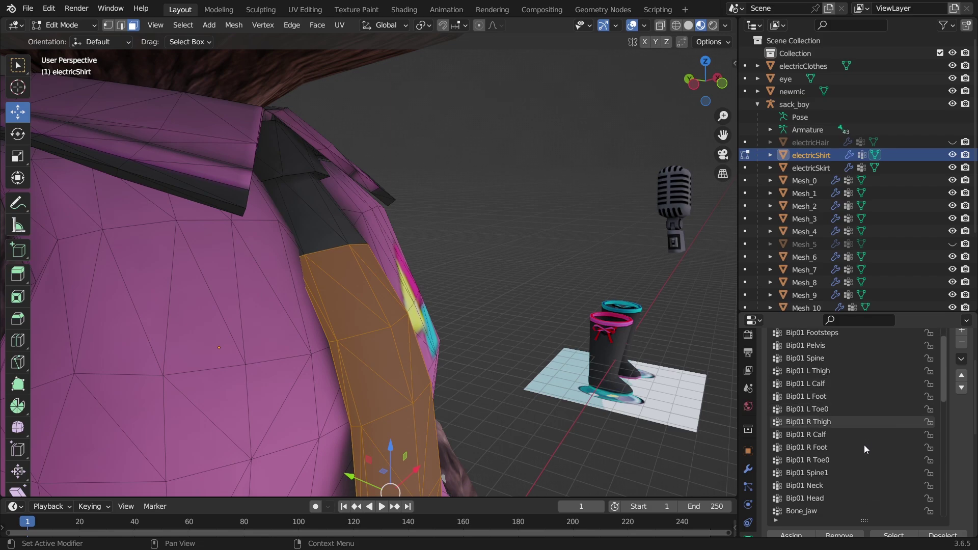
pyautogui.scroll(-2, 966, 451)
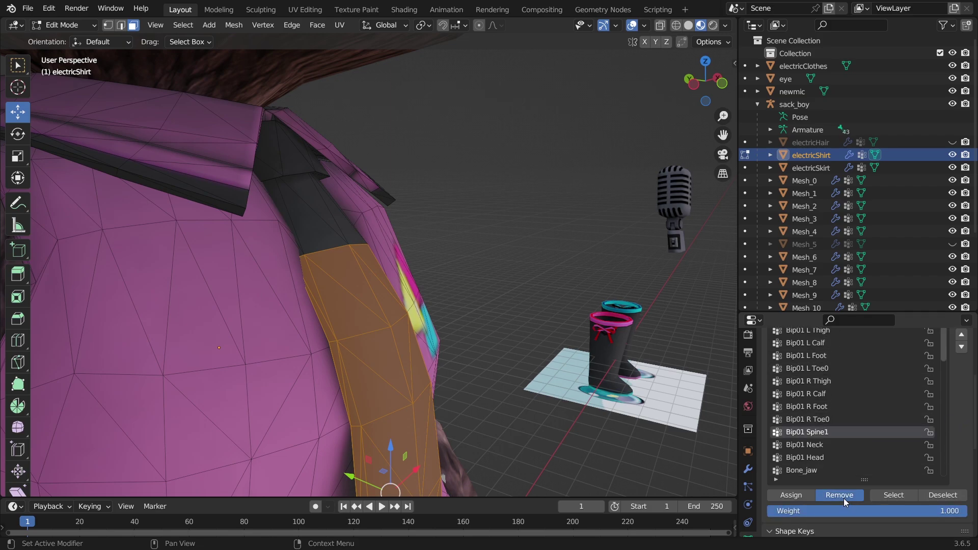
pyautogui.scroll(-5, 861, 415)
pyautogui.scroll(-7, 840, 402)
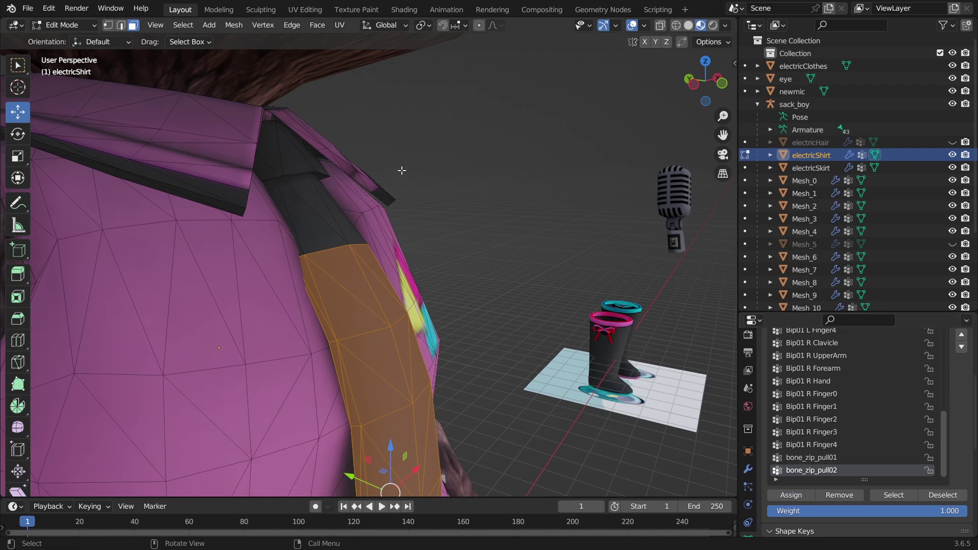
# Hide electricShirt in Object Mode, show Mesh_5, and examine the body's zip pull parts
pyautogui.press('Tab')
pyautogui.click(951, 155)
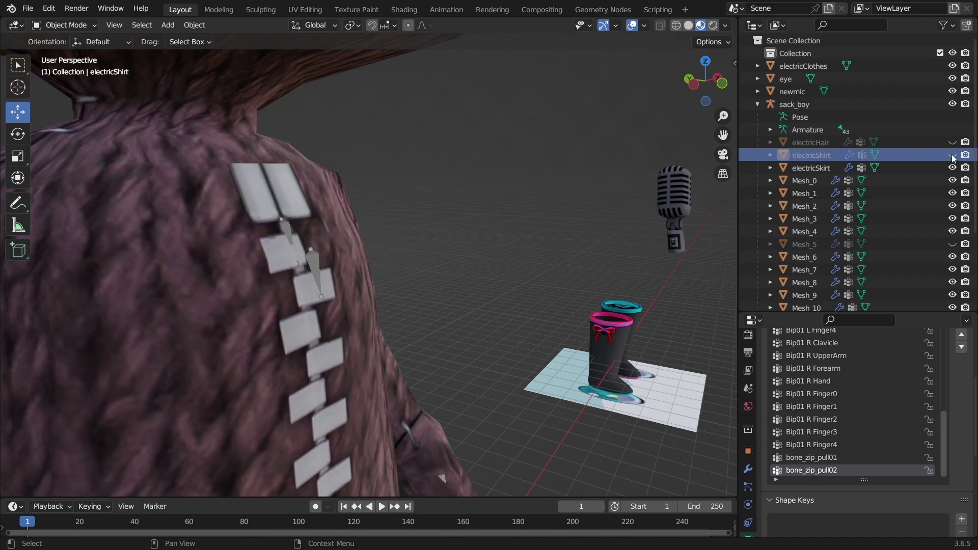
pyautogui.scroll(-3, 952, 153)
pyautogui.click(952, 145)
pyautogui.click(265, 205)
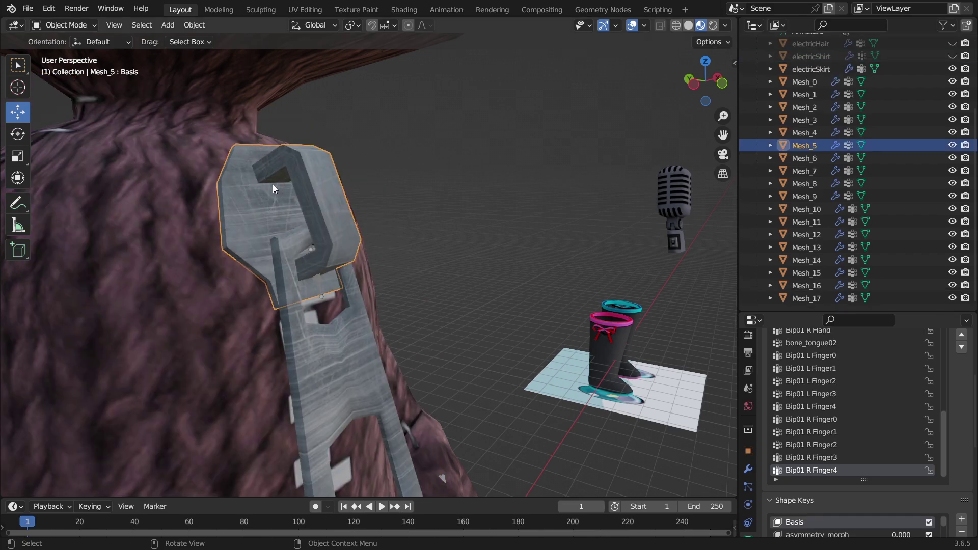
pyautogui.click(343, 370)
pyautogui.moveTo(317, 307); pyautogui.dragTo(388, 308, button='middle')
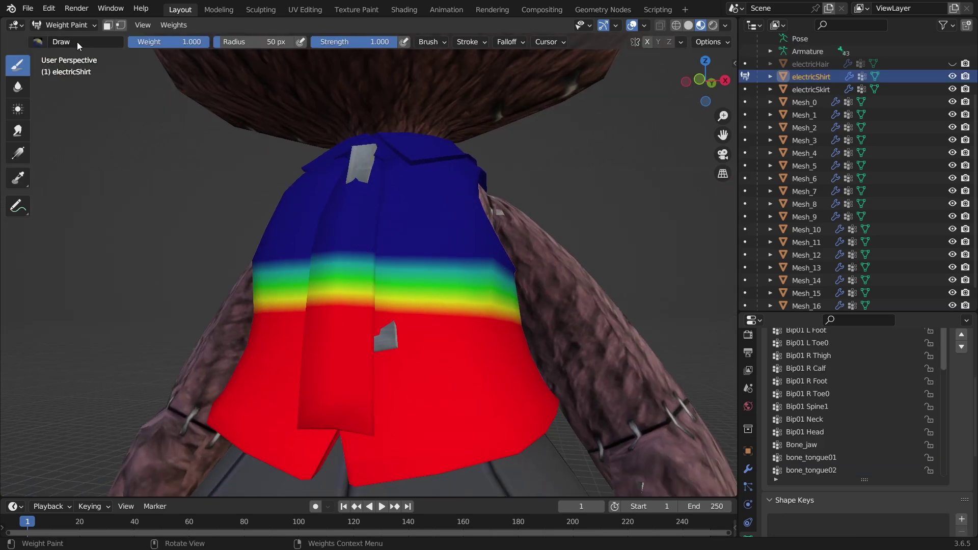
# Check the tie's weights in the shirt's Bip01 Spine1 and Bip01 Spine vertex groups in Weight Paint mode
pyautogui.click(71, 25)
pyautogui.click(70, 54)
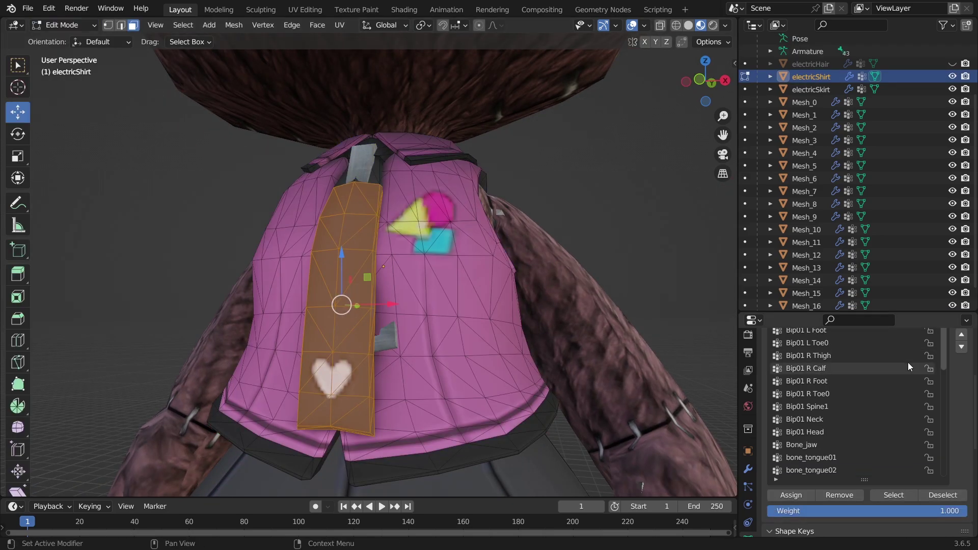
pyautogui.scroll(4, 886, 368)
pyautogui.click(815, 456)
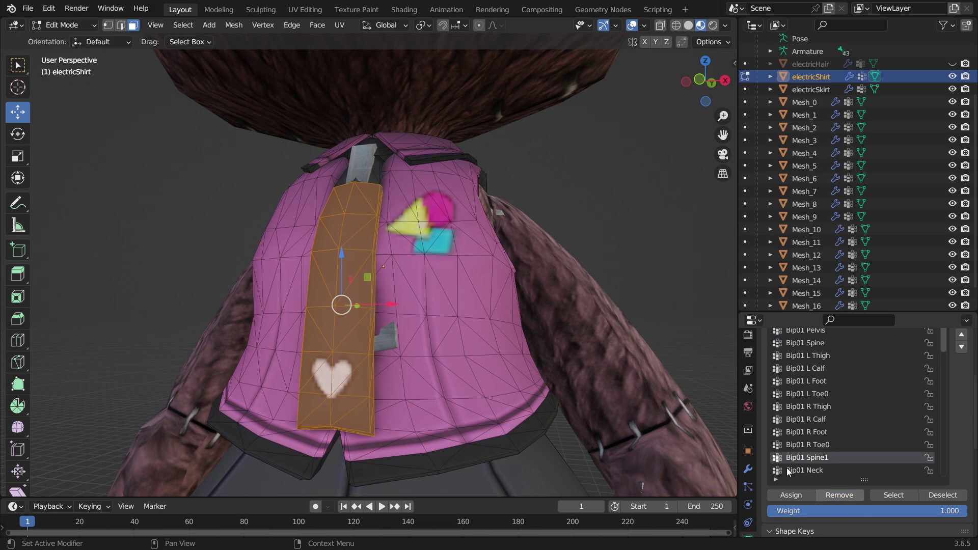
pyautogui.click(64, 25)
pyautogui.click(66, 96)
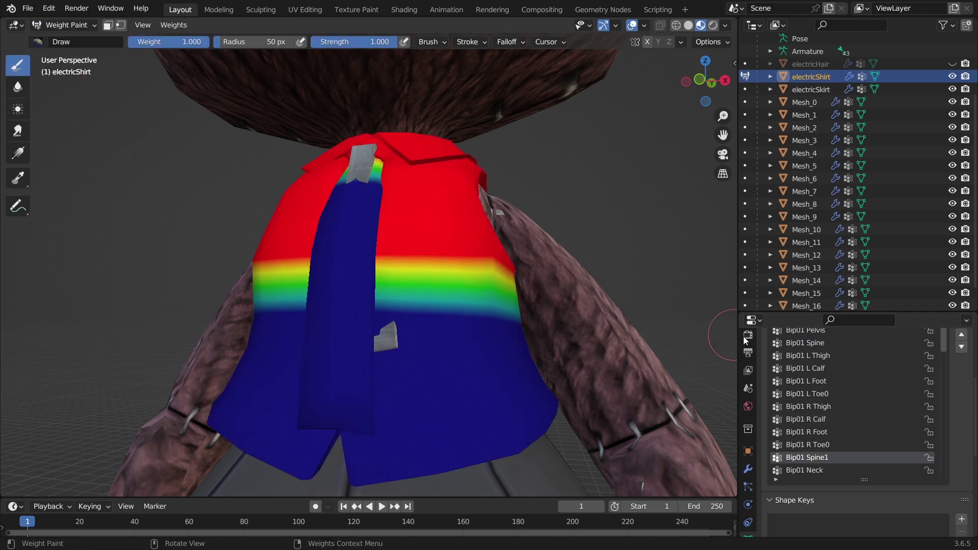
pyautogui.click(831, 343)
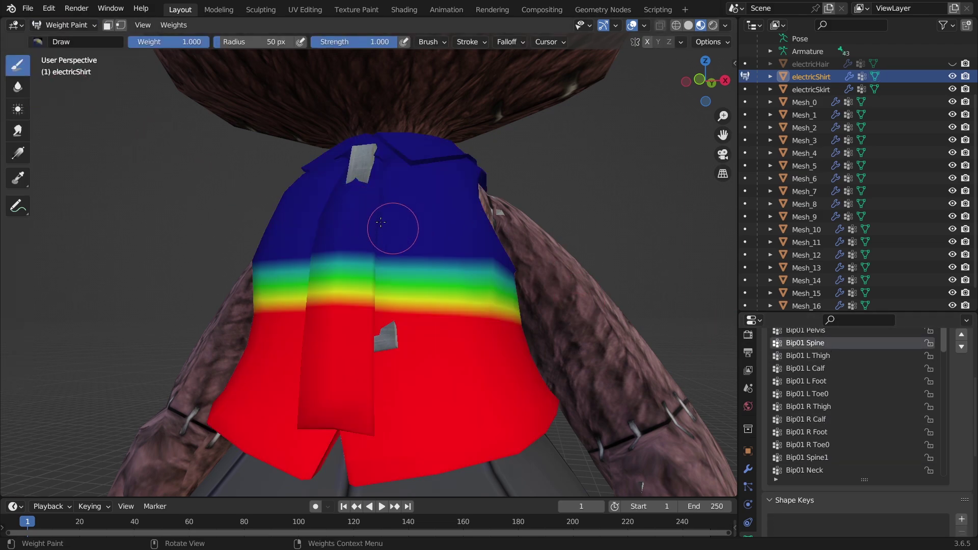
# Remove the selected tie faces from the Bip01 Spine vertex group and return the shirt to Weight Paint mode
pyautogui.click(56, 25)
pyautogui.click(71, 53)
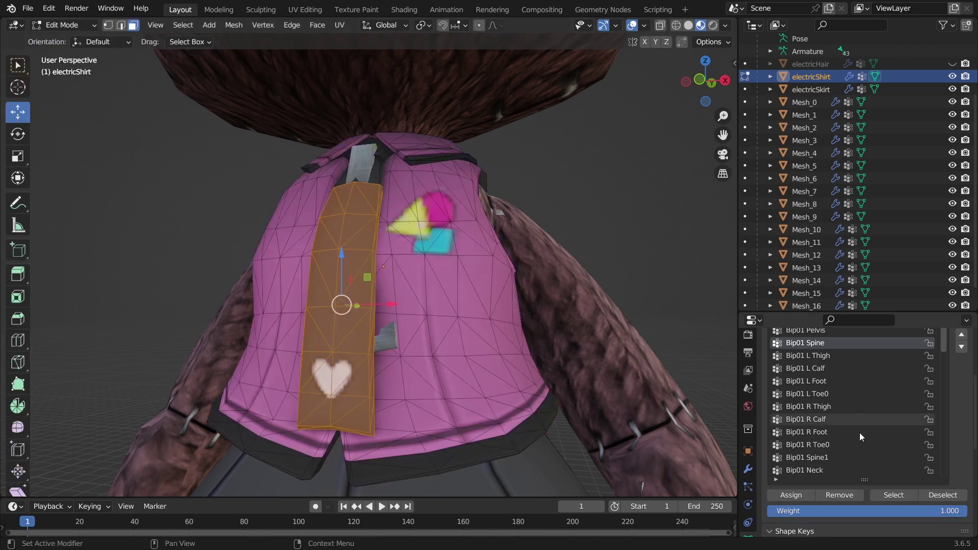
pyautogui.click(846, 494)
pyautogui.click(64, 25)
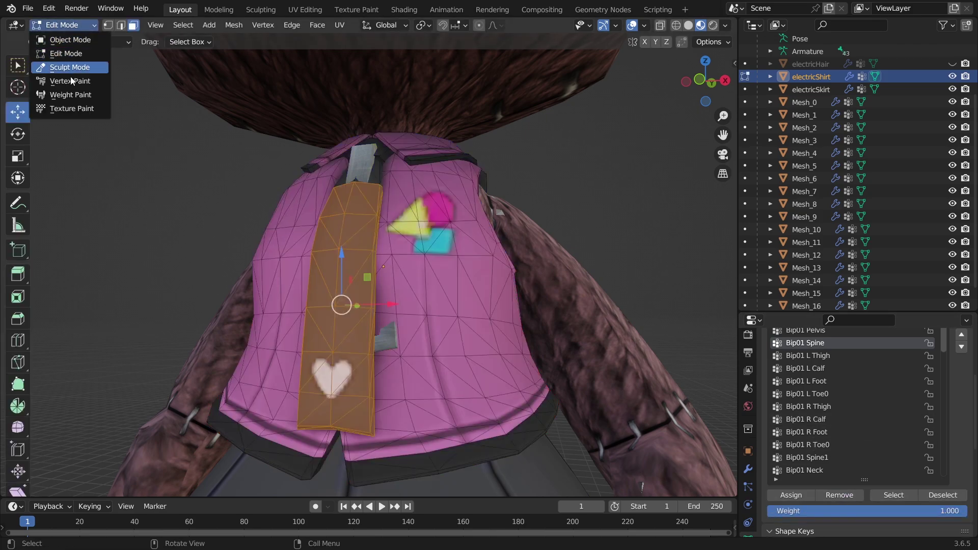
pyautogui.click(71, 95)
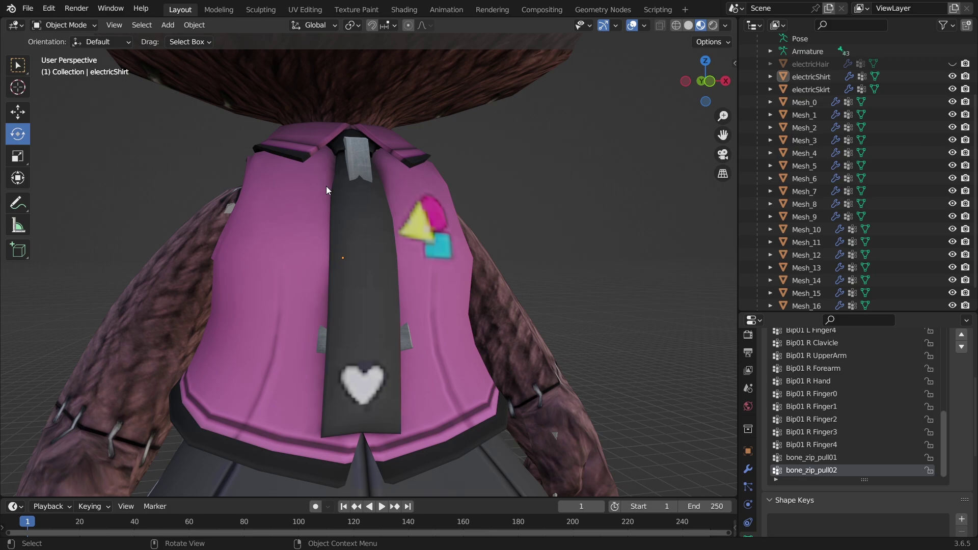
# Hide the zip pull mesh Mesh_5 that pokes through the tie
pyautogui.scroll(-5, 326, 186)
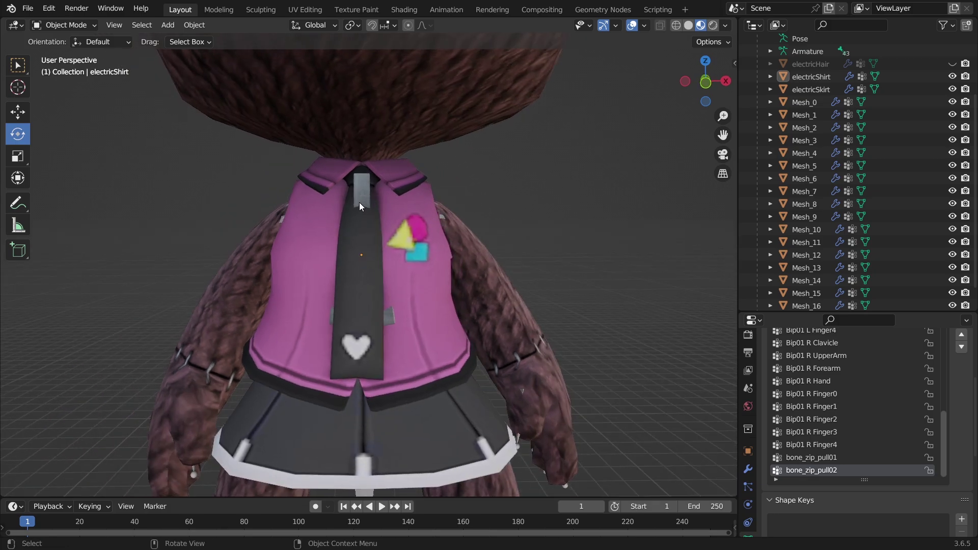
pyautogui.click(359, 202)
pyautogui.click(949, 165)
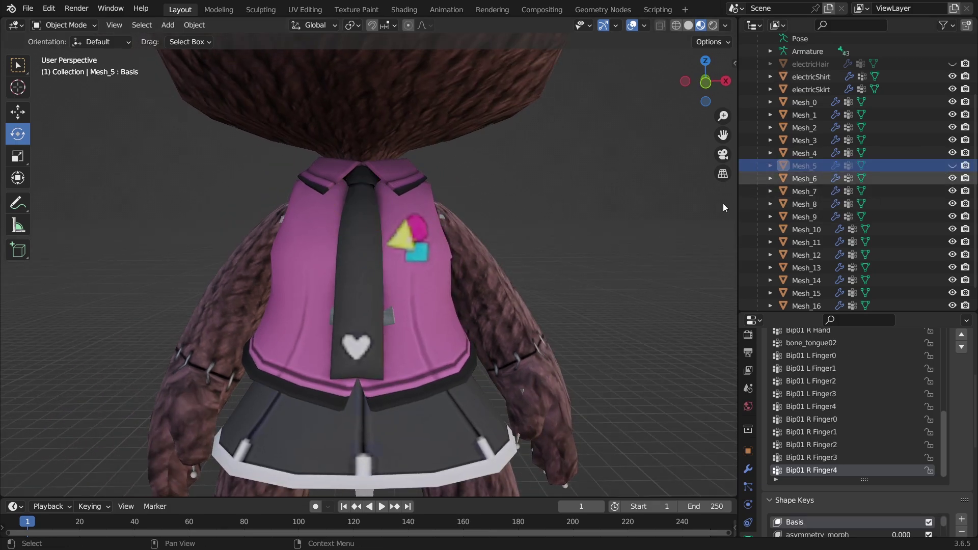
pyautogui.moveTo(612, 222); pyautogui.dragTo(306, 273, button='middle')
# Open electricShirt in Edit Mode and select all linked faces of the pink shirt body
pyautogui.click(407, 275)
pyautogui.press('Tab')
pyautogui.press('Tab')
pyautogui.press('Tab')
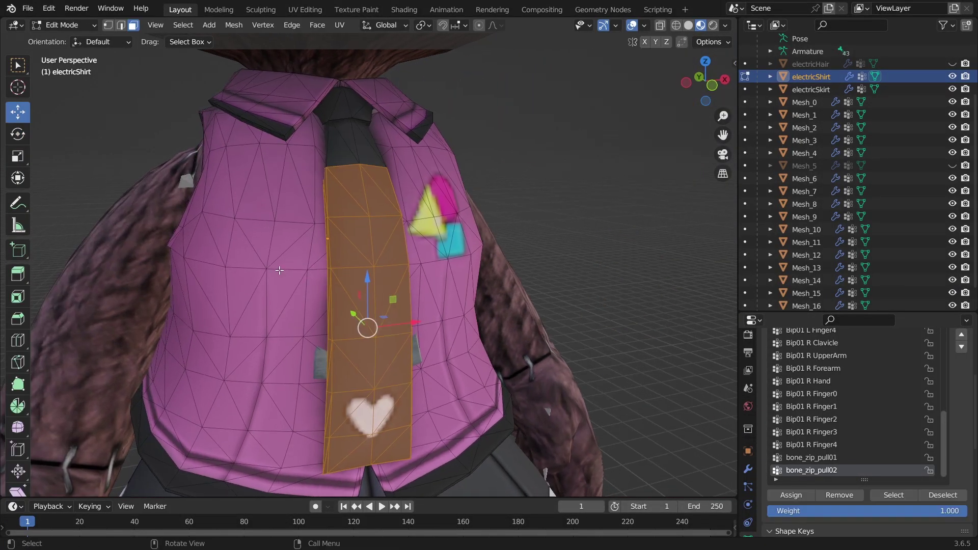
pyautogui.click(279, 270)
pyautogui.hotkey('ctrl', 'l')
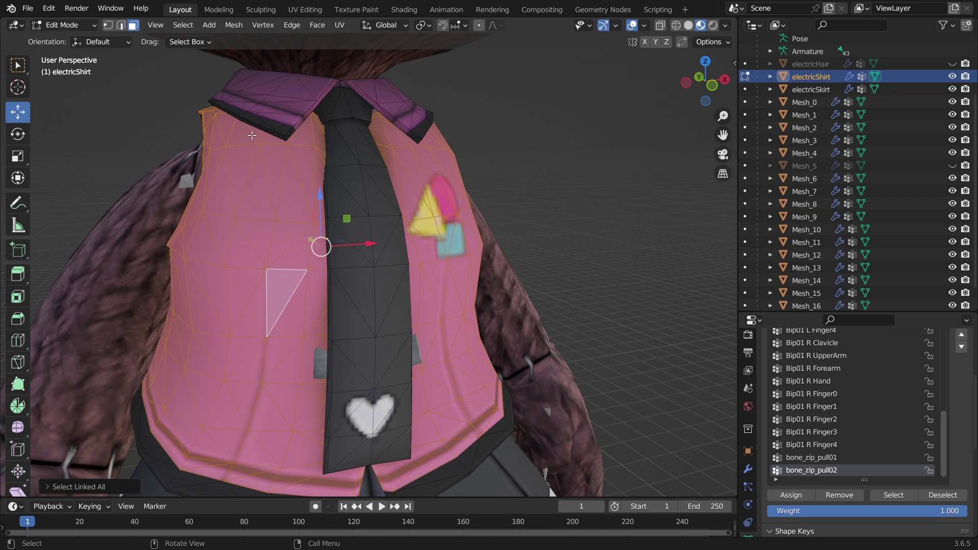
# Split the viewport in two and open the shirt's UVs in a UV Editor beside the 3D view
pyautogui.moveTo(380, 62); pyautogui.dragTo(444, 61)
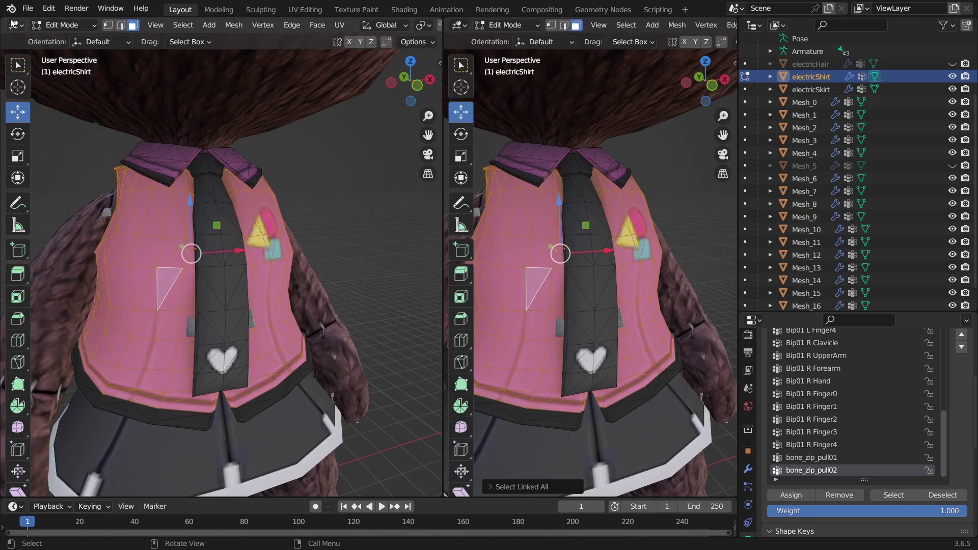
pyautogui.click(16, 25)
pyautogui.click(37, 91)
pyautogui.scroll(6, 85, 184)
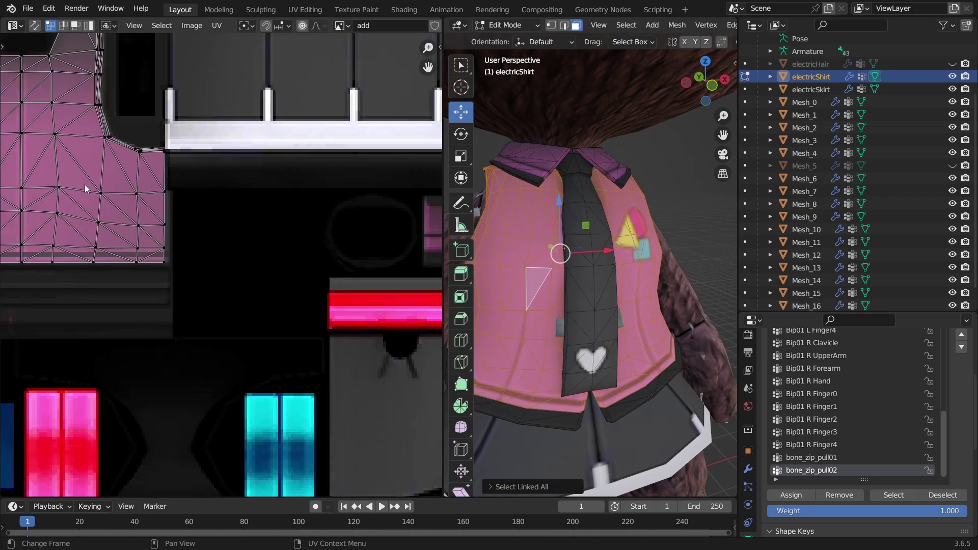
pyautogui.scroll(5, 148, 172)
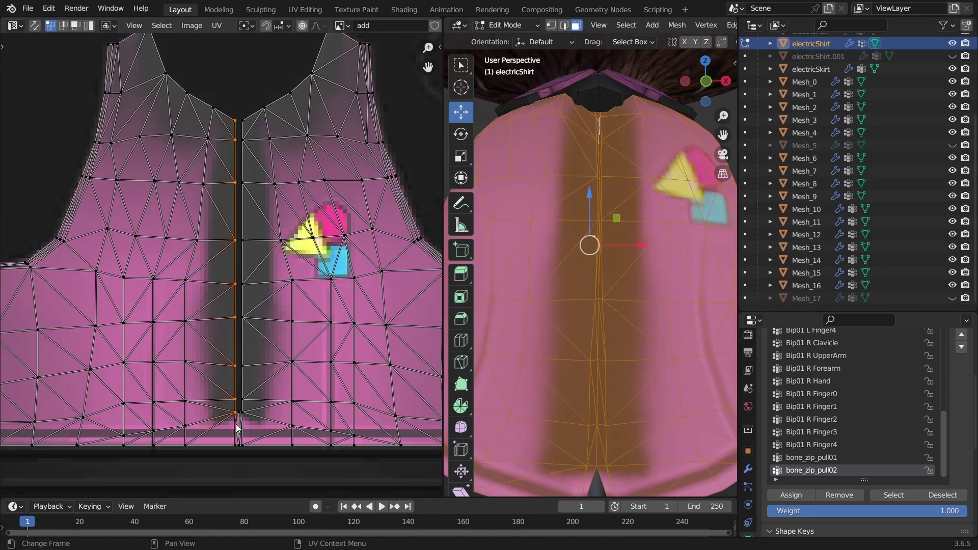
# Move the selected UV vertices along the shirt's front centre edge in X onto the pink area of the texture
pyautogui.scroll(1, 236, 428)
pyautogui.press('t')
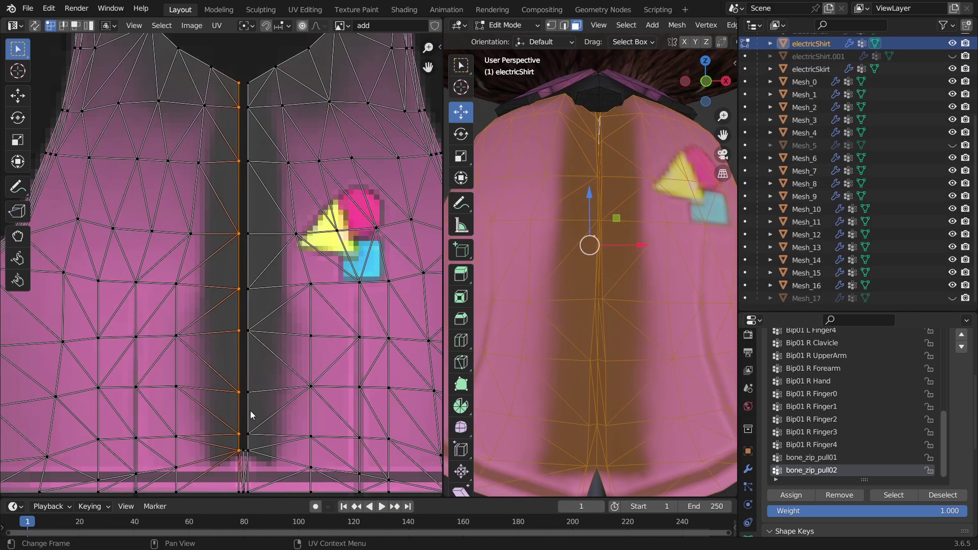
pyautogui.press('g')
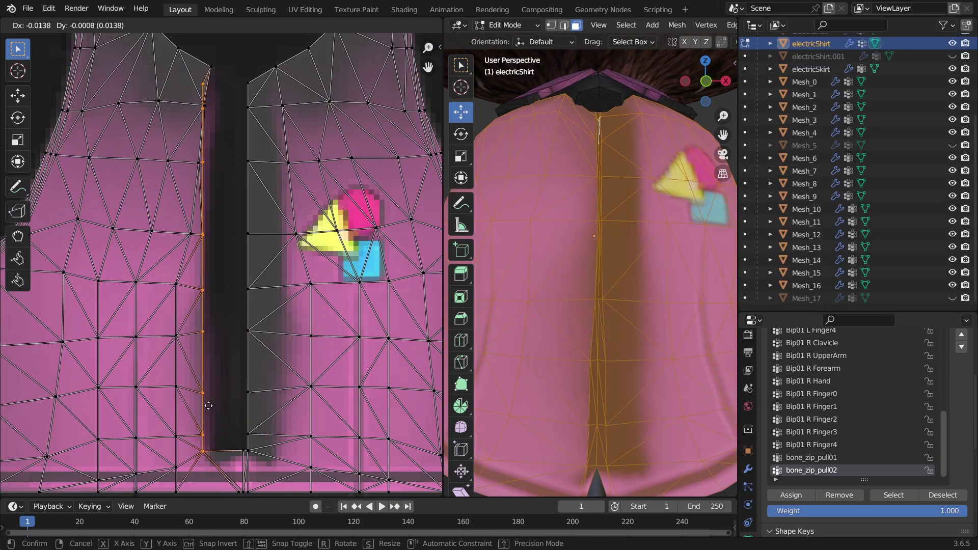
pyautogui.press('x')
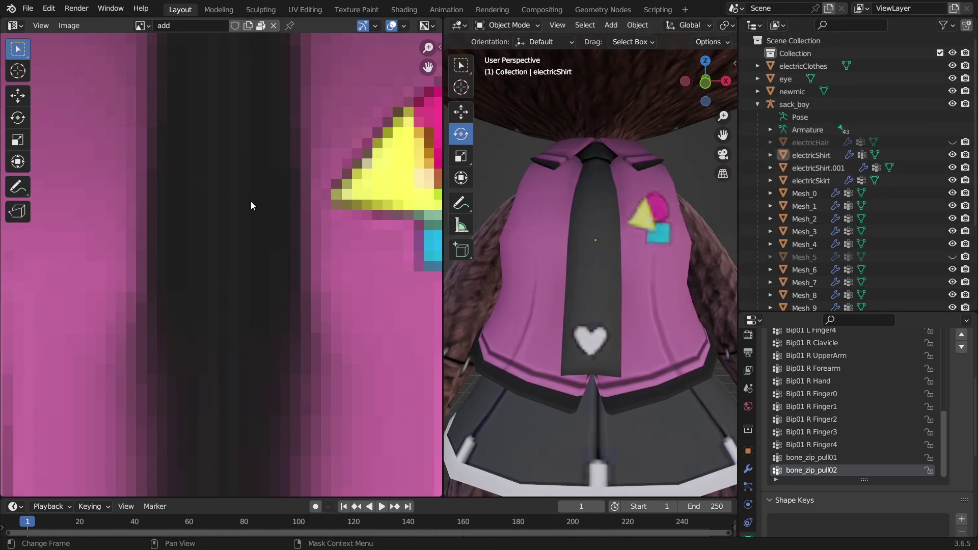
# Examine the shirt's front seam with electricShirt.001 hidden, restore the tie and join it into electricShirt
pyautogui.scroll(-5, 250, 206)
pyautogui.click(951, 167)
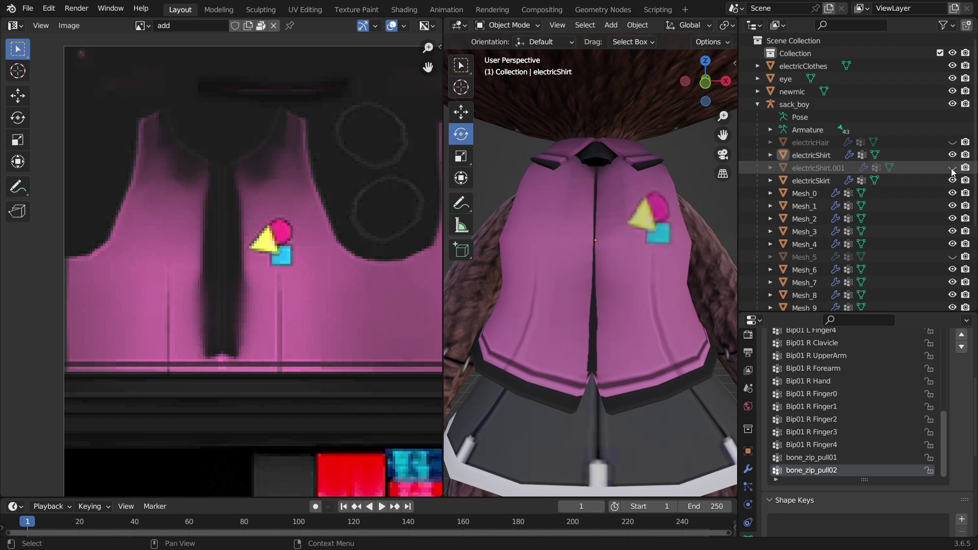
pyautogui.moveTo(601, 255)
pyautogui.mouseDown(button='middle')
pyautogui.moveTo(606, 267)
pyautogui.moveTo(521, 274)
pyautogui.moveTo(618, 274)
pyautogui.moveTo(614, 320)
pyautogui.moveTo(609, 262)
pyautogui.mouseUp(button='middle')
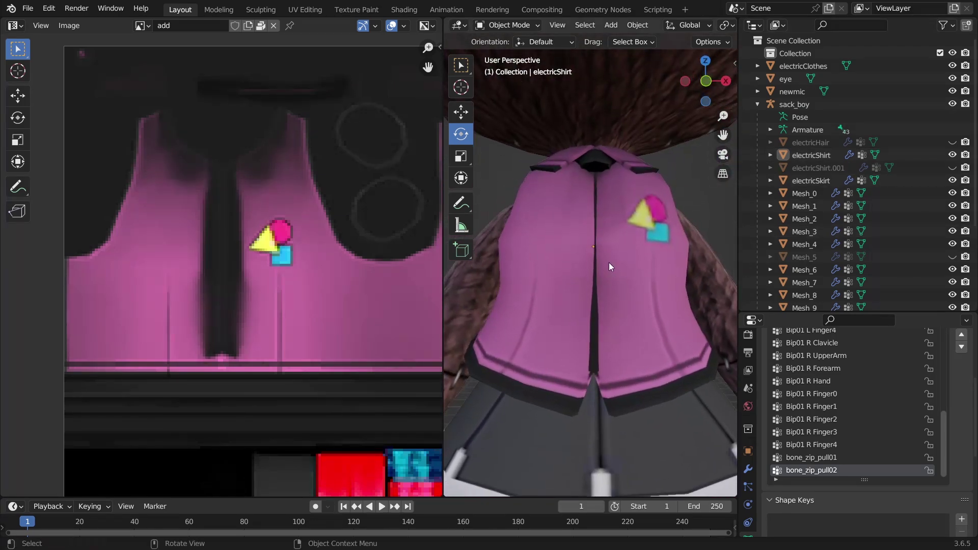
pyautogui.click(952, 167)
pyautogui.scroll(-3, 631, 239)
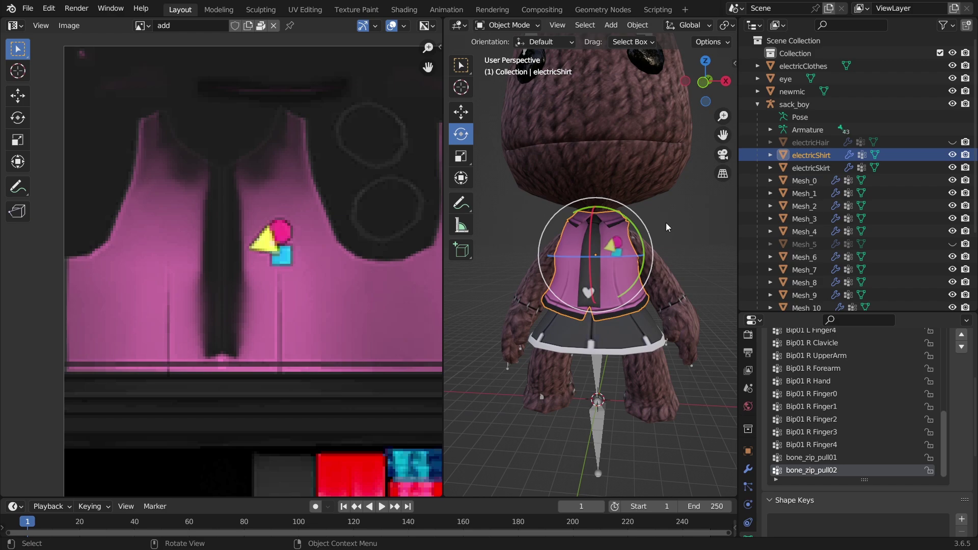
# Unhide electricHair and close the image editor area so the 3D view fills the workspace
pyautogui.click(665, 223)
pyautogui.moveTo(665, 222); pyautogui.dragTo(659, 236, button='middle')
pyautogui.scroll(-2, 639, 295)
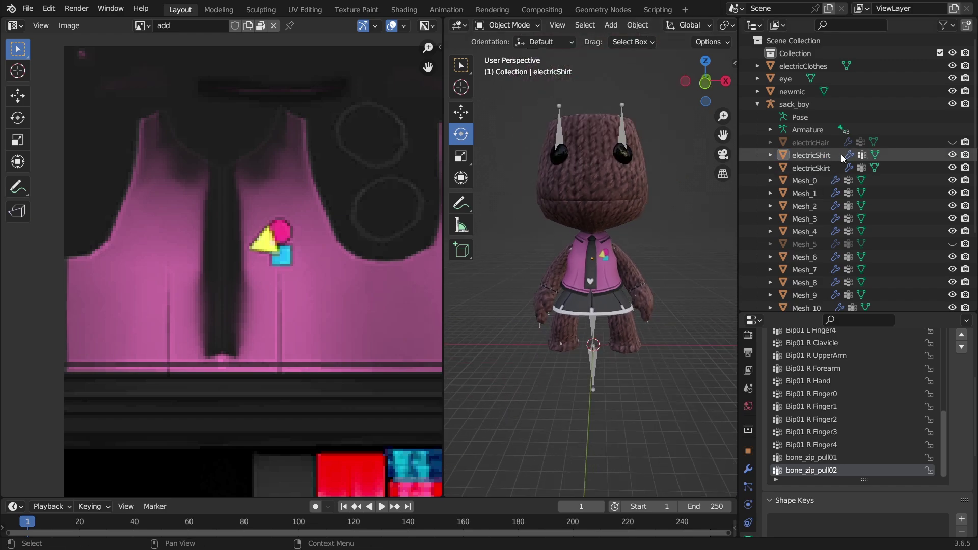
pyautogui.click(951, 143)
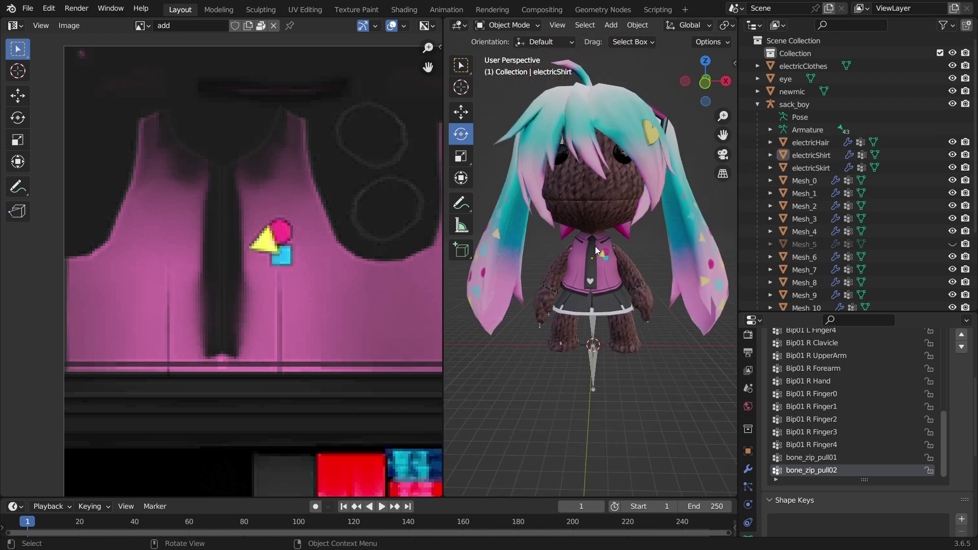
pyautogui.moveTo(596, 247); pyautogui.dragTo(685, 247, button='middle')
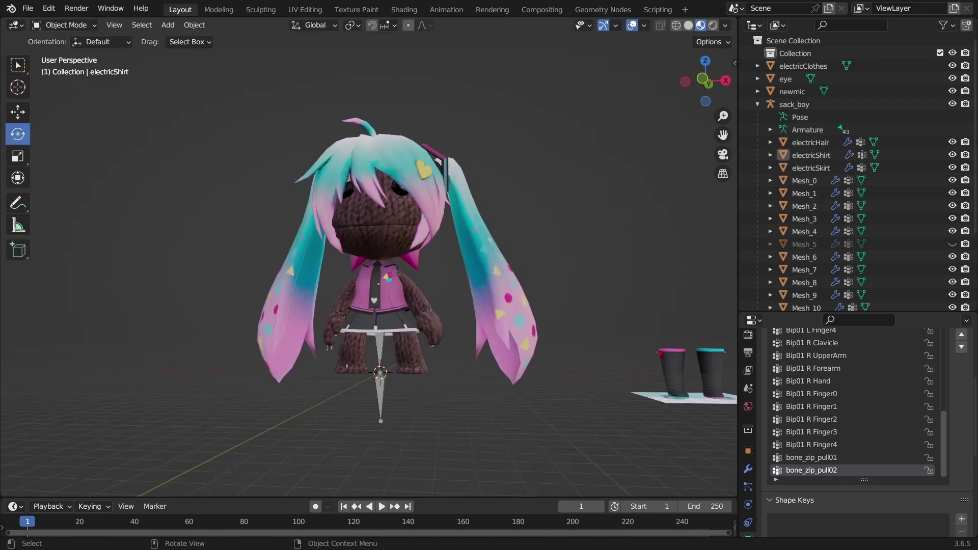
pyautogui.moveTo(510, 326); pyautogui.dragTo(529, 344, button='middle')
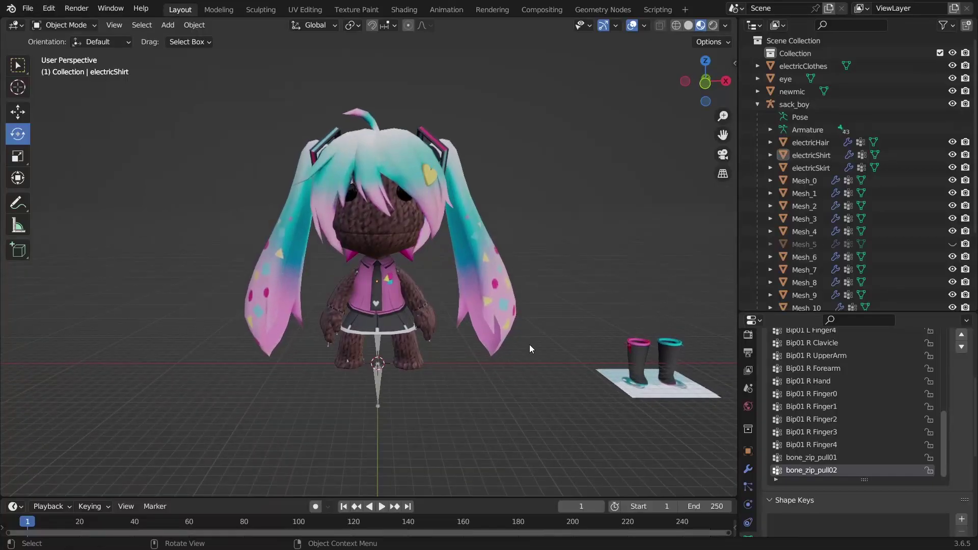
pyautogui.moveTo(454, 356); pyautogui.dragTo(371, 320, button='middle')
pyautogui.keyDown('shift'); pyautogui.moveTo(251, 247); pyautogui.dragTo(407, 267, button='middle'); pyautogui.keyUp('shift')
pyautogui.scroll(1, 406, 267)
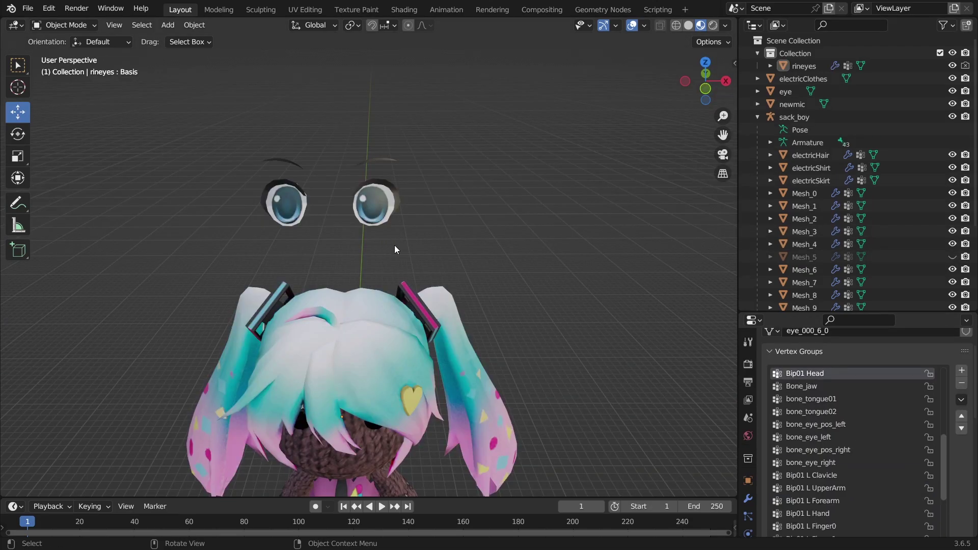
# Replace the rindefaultiris material of the rineyes object with eye_CHM_EYE
pyautogui.moveTo(428, 240); pyautogui.dragTo(468, 244, button='middle')
pyautogui.click(357, 198)
pyautogui.click(748, 499)
pyautogui.scroll(2, 810, 403)
pyautogui.scroll(5, 471, 262)
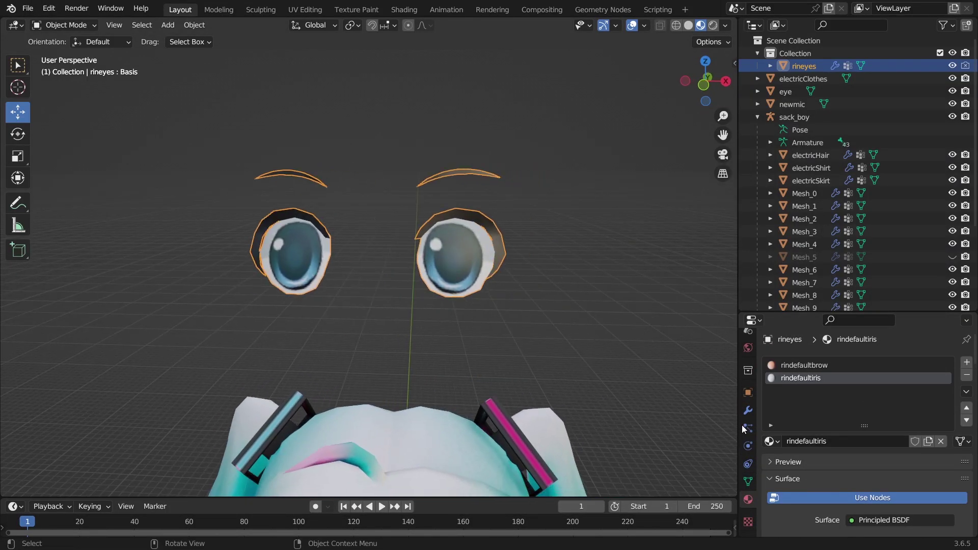
pyautogui.click(771, 441)
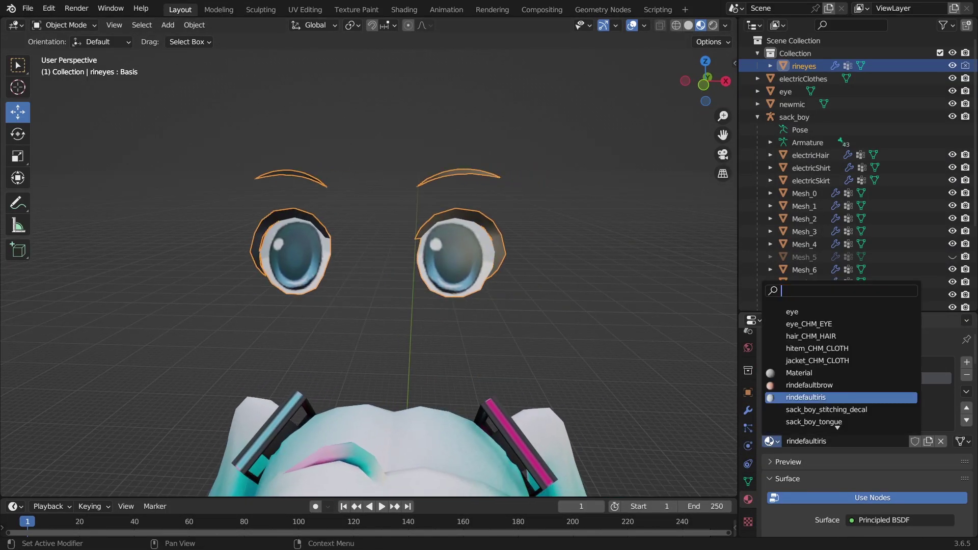
pyautogui.click(820, 324)
pyautogui.click(573, 307)
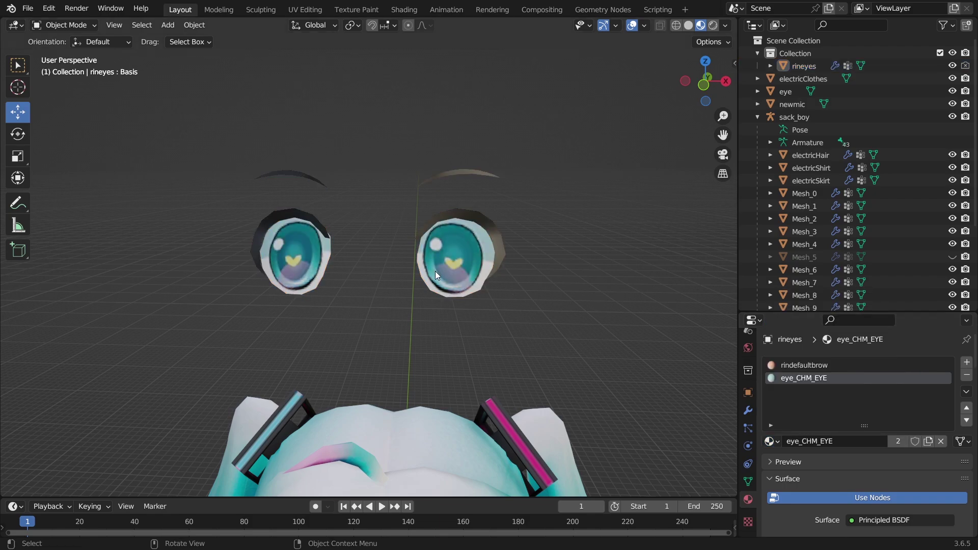
# Delete the flat eye texture plane lying under the boots
pyautogui.scroll(-8, 414, 259)
pyautogui.keyDown('shift'); pyautogui.moveTo(410, 330); pyautogui.dragTo(469, 392, button='middle'); pyautogui.keyUp('shift')
pyautogui.click(463, 398)
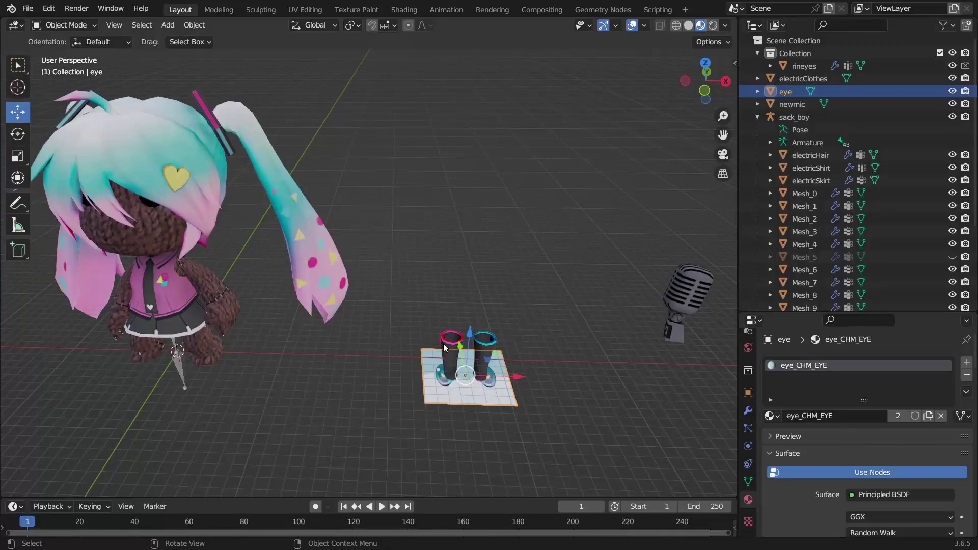
pyautogui.press('Delete')
pyautogui.moveTo(373, 278); pyautogui.dragTo(491, 317, button='middle')
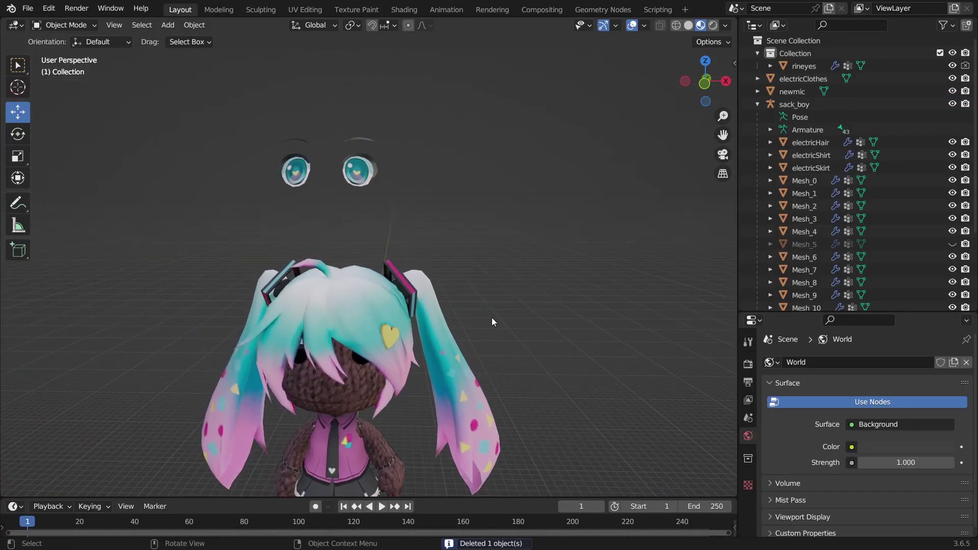
# Remove the rindefaultbrow material slot from rineyes
pyautogui.moveTo(454, 238)
pyautogui.mouseDown(button='middle')
pyautogui.moveTo(466, 234)
pyautogui.moveTo(420, 233)
pyautogui.moveTo(414, 245)
pyautogui.moveTo(456, 236)
pyautogui.mouseUp(button='middle')
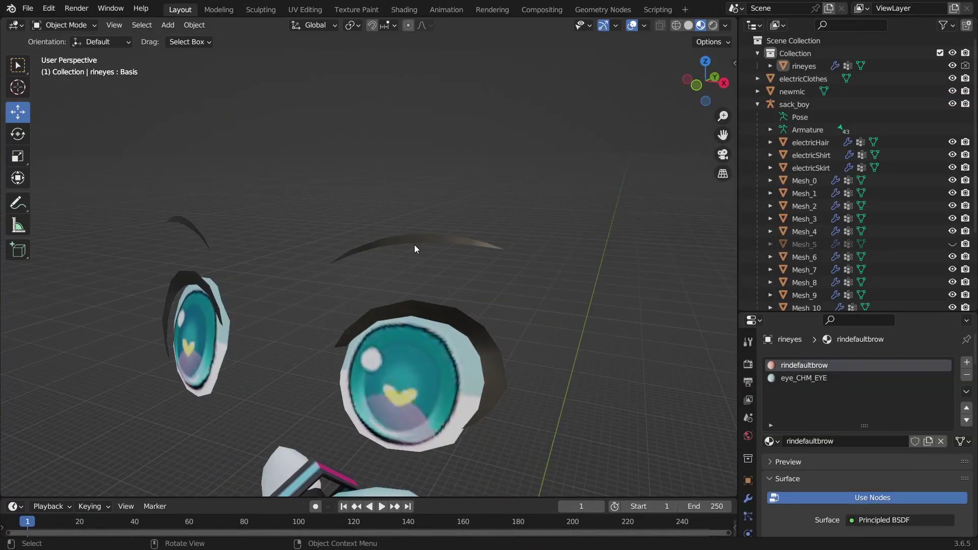
pyautogui.click(415, 243)
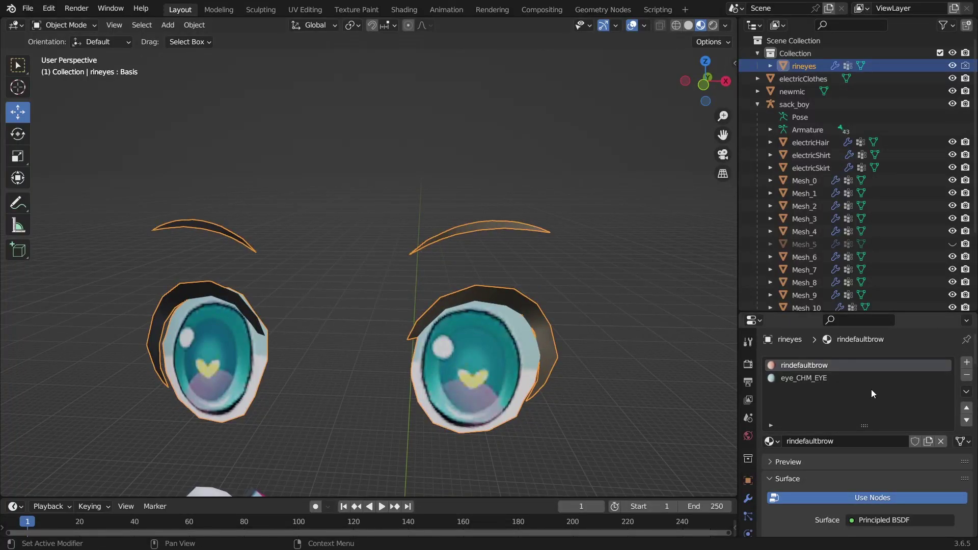
pyautogui.click(966, 376)
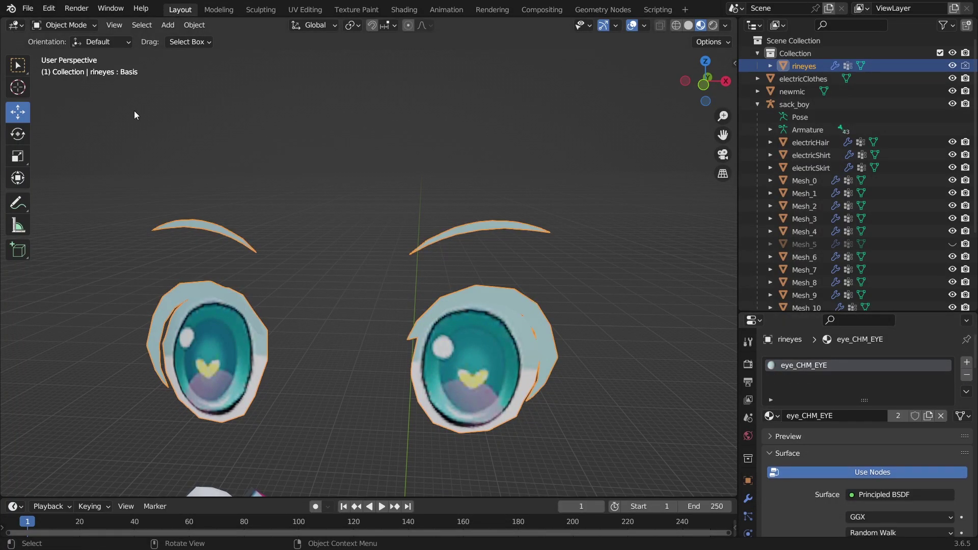
# Split the viewport in two, turn one half into a UV Editor and open rineyes in Edit Mode
pyautogui.moveTo(2, 17); pyautogui.dragTo(368, 153)
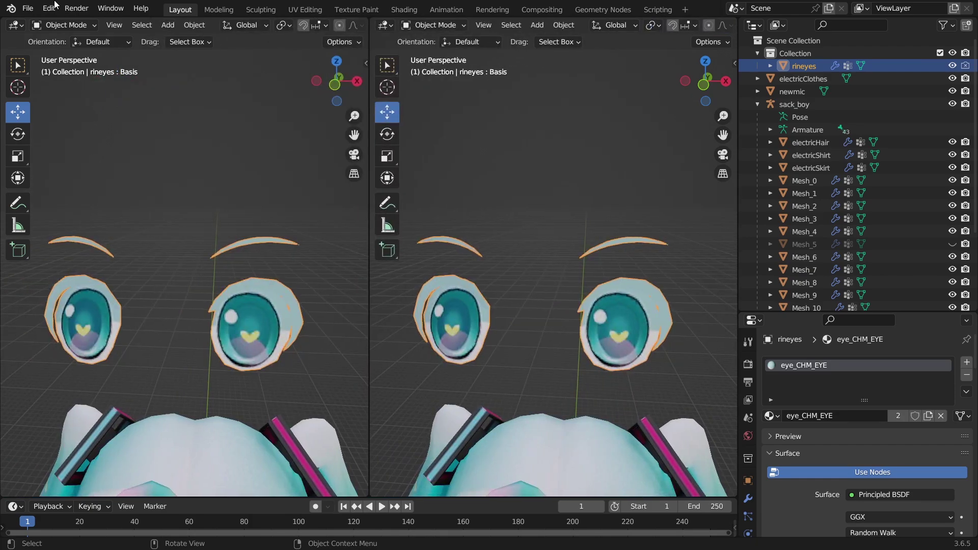
pyautogui.click(15, 25)
pyautogui.click(40, 88)
pyautogui.press('Tab')
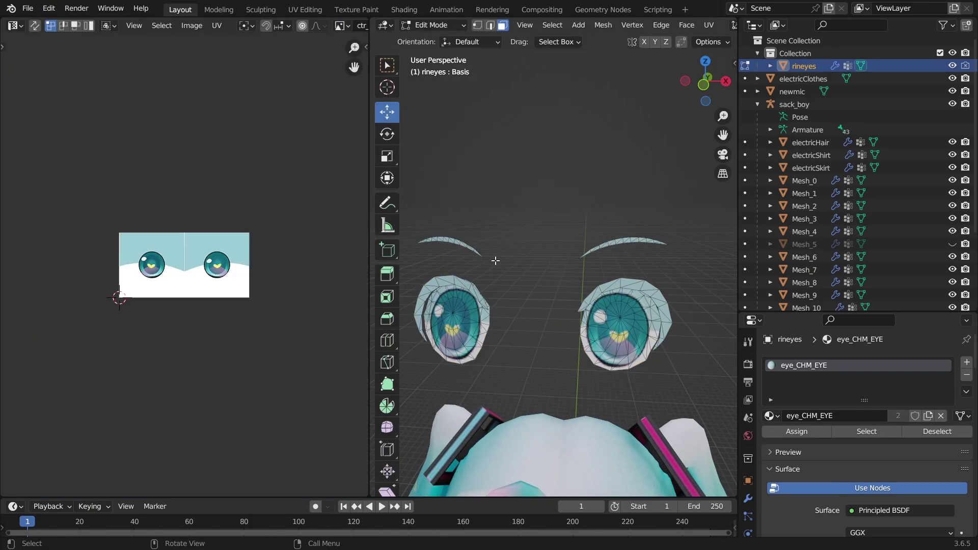
# Box-select all faces of both eyebrows in wireframe shading and return to Material Preview
pyautogui.press('z')
pyautogui.click(470, 239)
pyautogui.moveTo(420, 206)
pyautogui.mouseDown()
pyautogui.moveTo(469, 235)
pyautogui.moveTo(657, 265)
pyautogui.mouseUp()
pyautogui.press('z')
pyautogui.click(657, 326)
pyautogui.scroll(6, 298, 240)
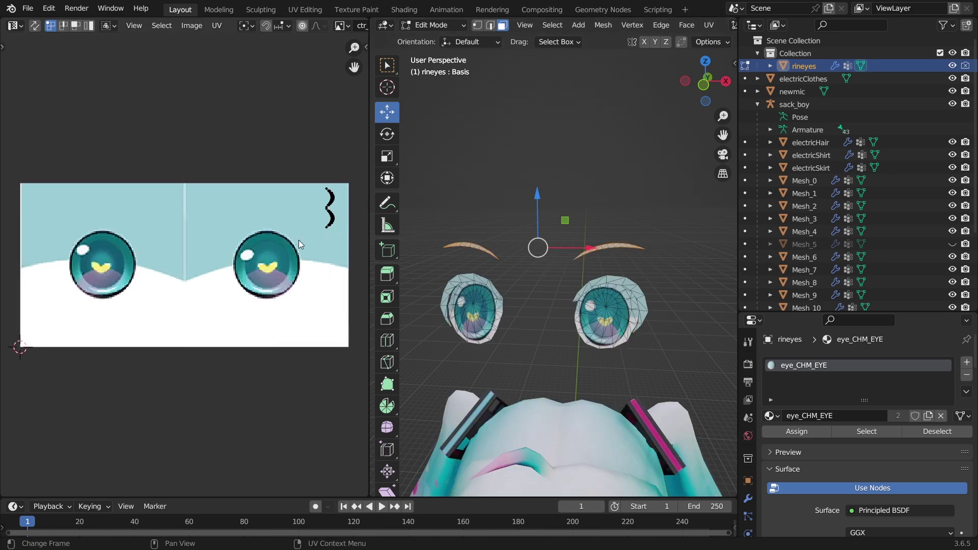
# Scale down the eyebrow UVs and move them inside the teal iris of the eye texture
pyautogui.press('g')
pyautogui.click(301, 297)
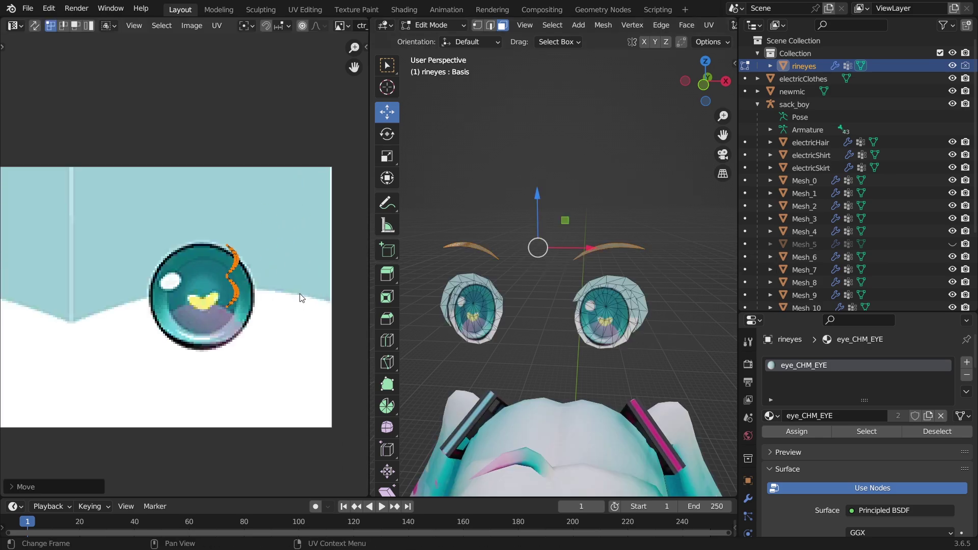
pyautogui.press('s')
pyautogui.click(255, 278)
pyautogui.scroll(4, 255, 278)
pyautogui.press('g')
pyautogui.click(188, 265)
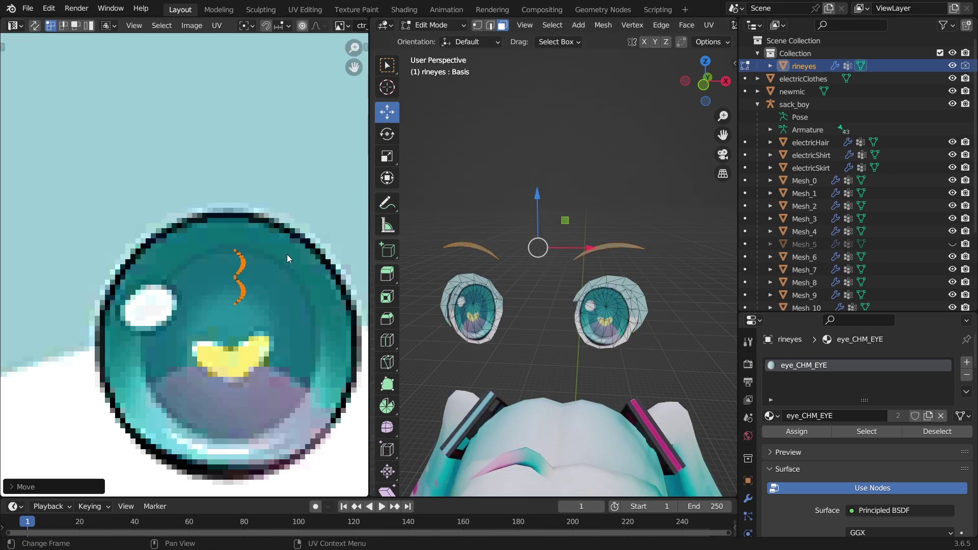
# Rotate the eyebrow UVs to horizontal, place them on the iris's dark teal upper area and leave Edit Mode
pyautogui.press('r')
pyautogui.click(196, 155)
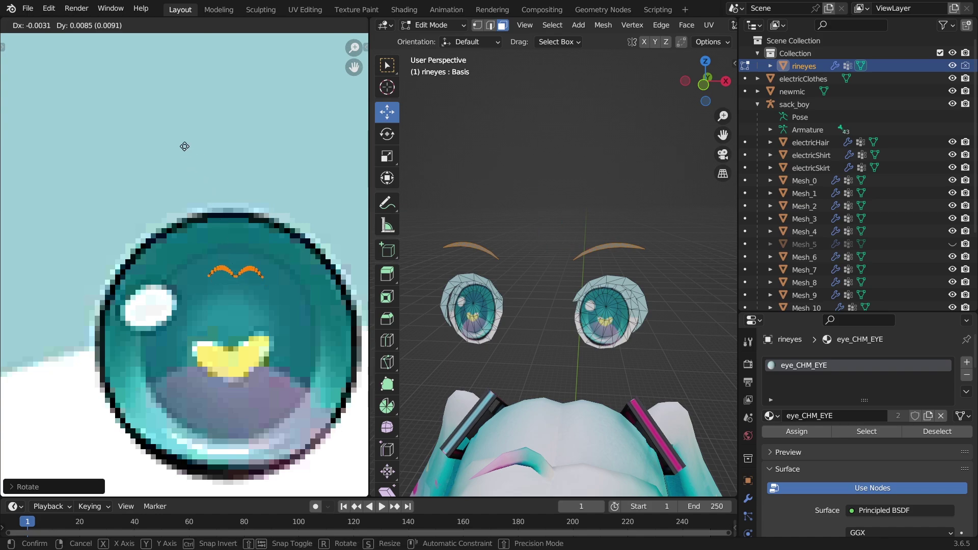
pyautogui.press('Tab')
pyautogui.scroll(3, 578, 222)
pyautogui.scroll(-2, 579, 222)
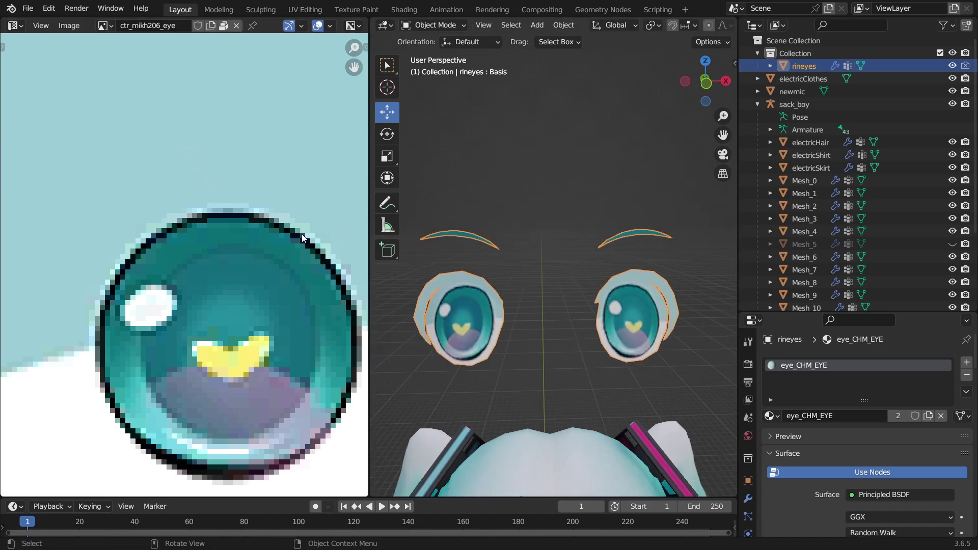
pyautogui.scroll(-6, 255, 235)
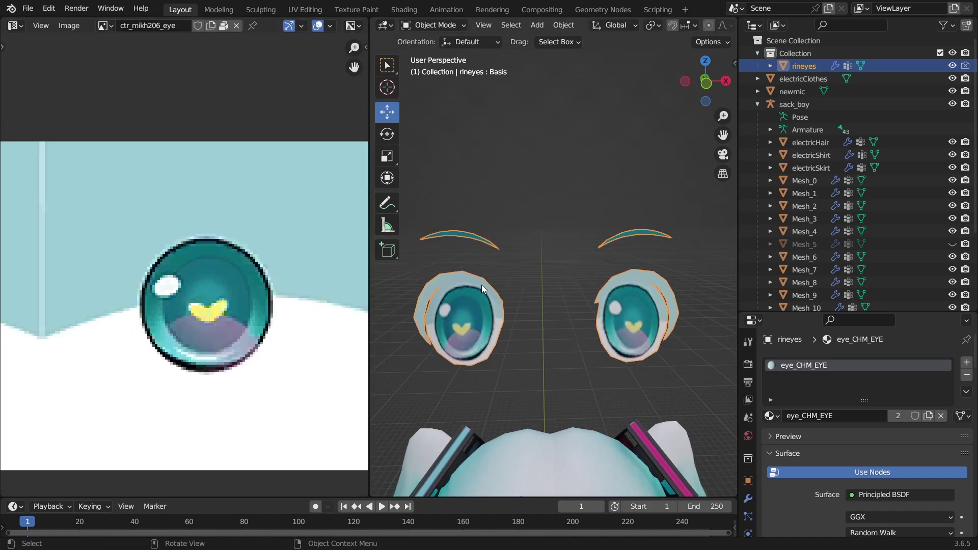
# Select all linked faces of both eyes' upper lashes in Edit Mode, along with all their UVs
pyautogui.press('Tab')
pyautogui.click(453, 273)
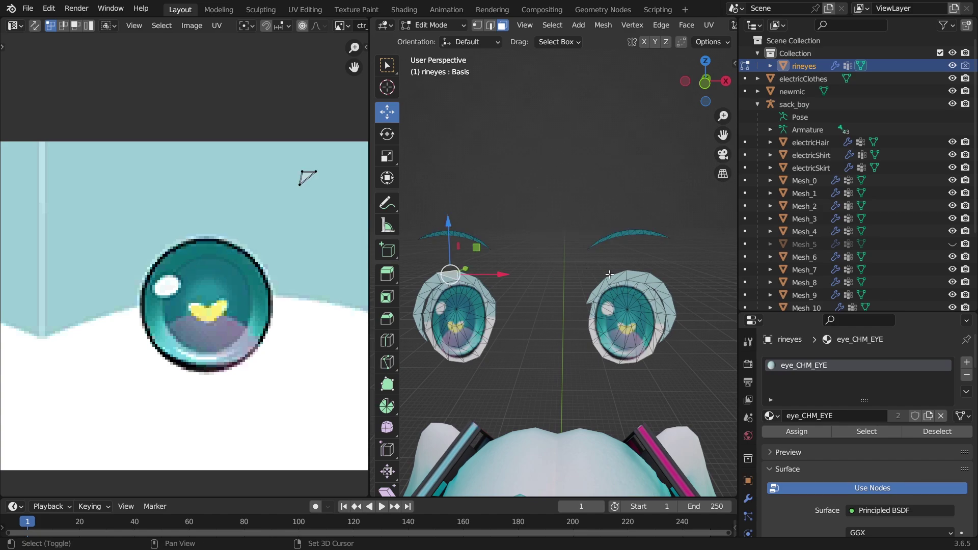
pyautogui.hotkey('ctrl', 'l')
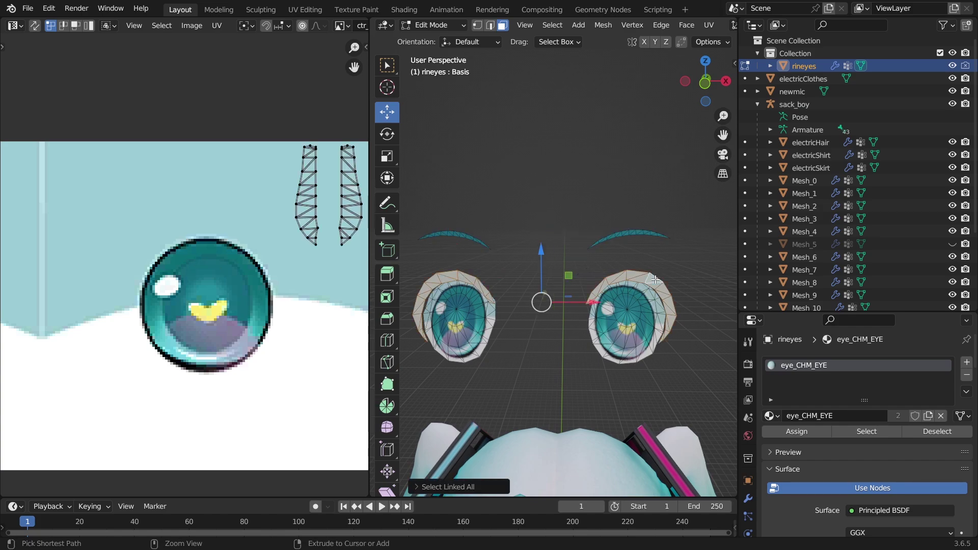
pyautogui.scroll(-2, 254, 222)
pyautogui.press('a')
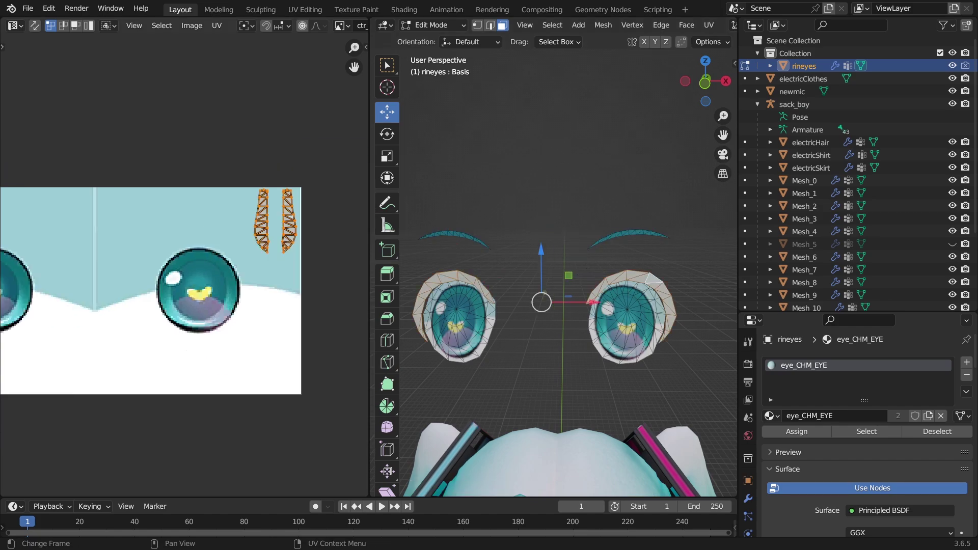
# Scale down the eyelash UVs and move them to the lower rim of the iris in the texture
pyautogui.press('s')
pyautogui.click(284, 214)
pyautogui.press('g')
pyautogui.click(211, 332)
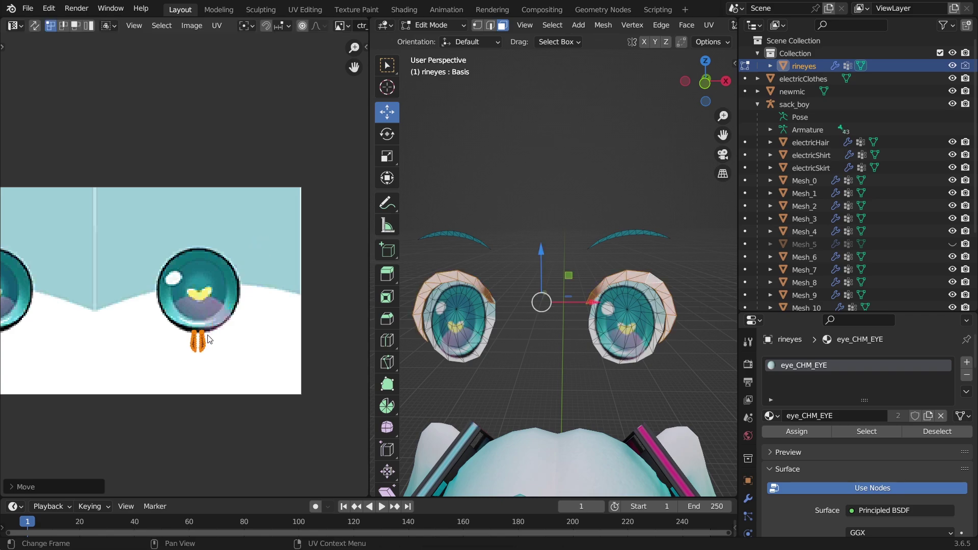
pyautogui.scroll(7, 260, 329)
pyautogui.moveTo(256, 314); pyautogui.dragTo(227, 220, button='middle')
pyautogui.scroll(-5, 227, 220)
pyautogui.press('g')
pyautogui.click(201, 387)
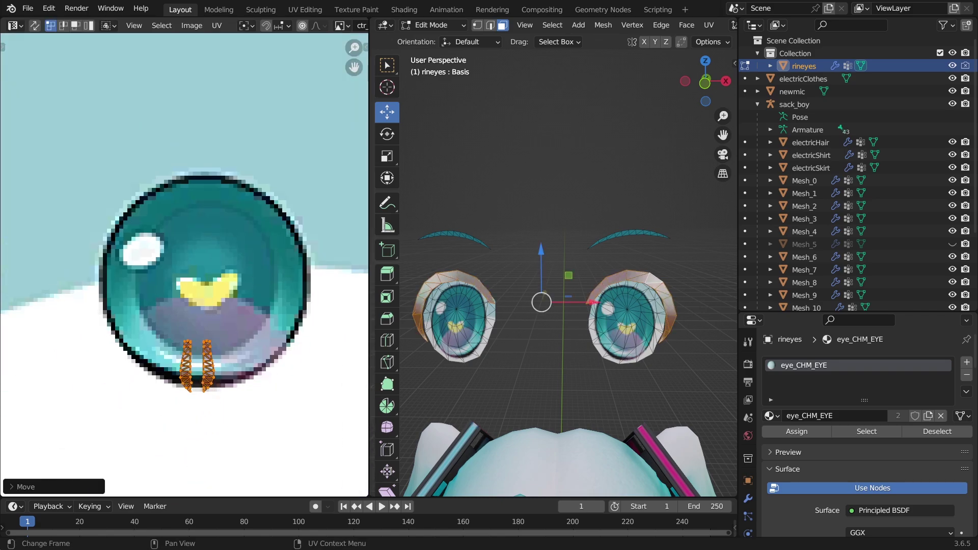
# Shrink the eyelash UVs further, place them on the iris's black outline and leave Edit Mode
pyautogui.press('s')
pyautogui.click(200, 383)
pyautogui.scroll(5, 200, 382)
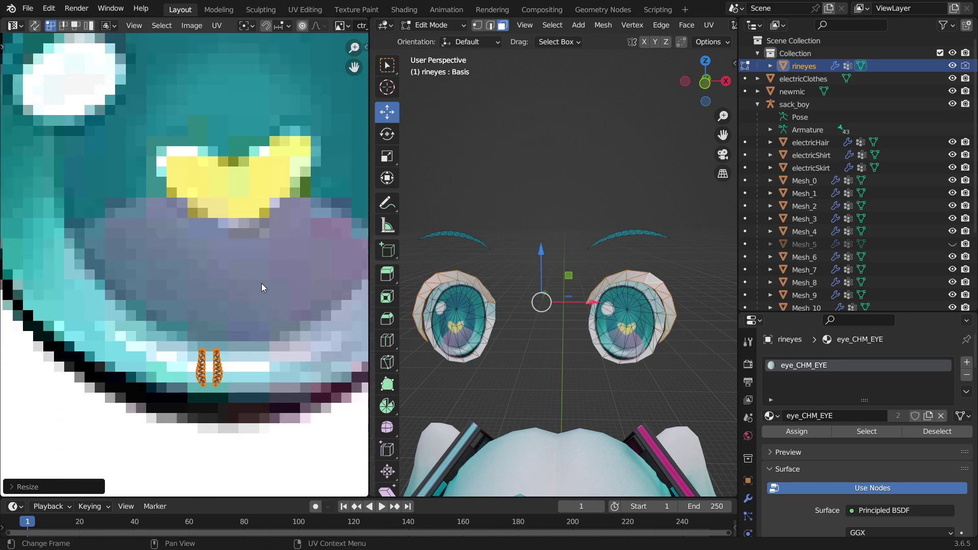
pyautogui.press('g')
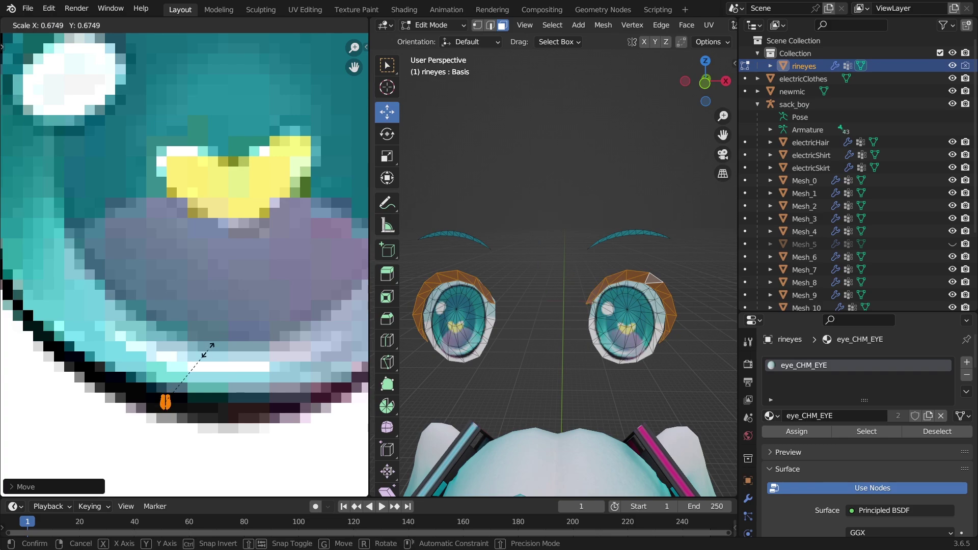
pyautogui.click(208, 350)
pyautogui.press('Tab')
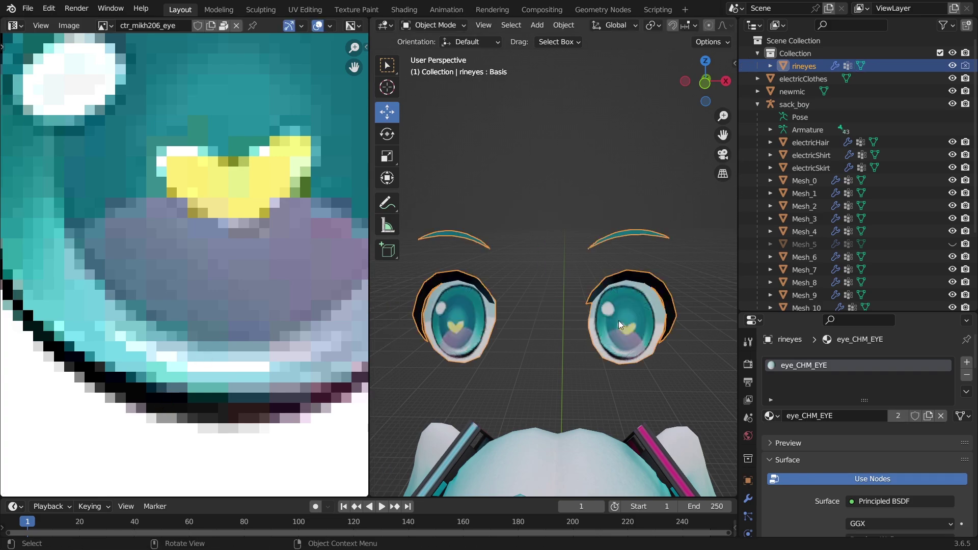
# Parent electricEyes to sack_boy using Armature Deform With Empty Groups and reselect the eyes
pyautogui.click(549, 187)
pyautogui.moveTo(549, 188); pyautogui.dragTo(542, 252, button='middle')
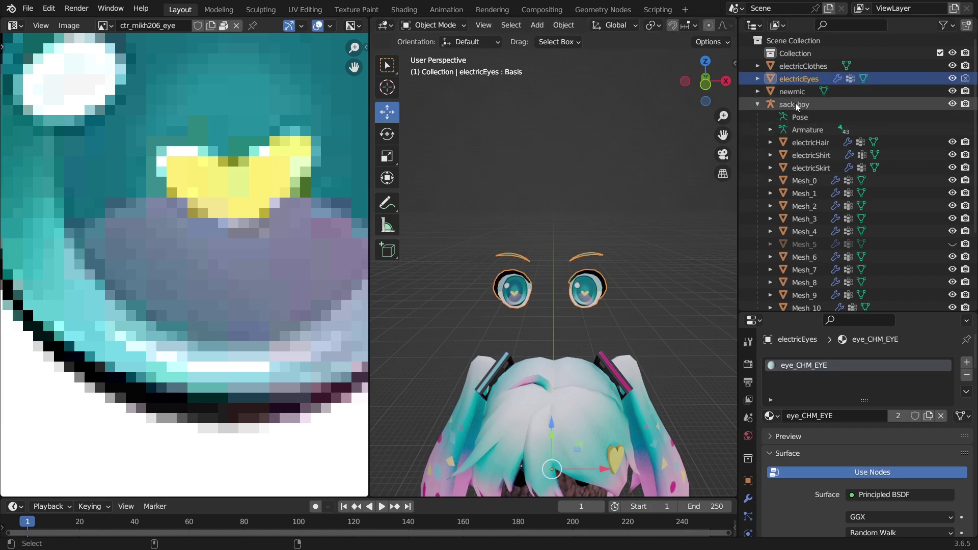
pyautogui.keyDown('ctrl'); pyautogui.click(795, 104); pyautogui.keyUp('ctrl')
pyautogui.rightClick(645, 134)
pyautogui.moveTo(625, 268)
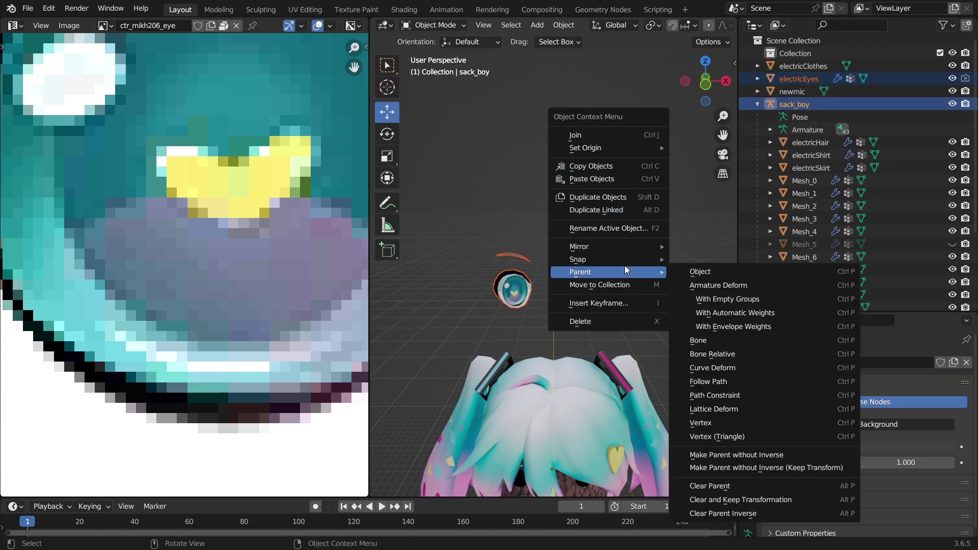
pyautogui.click(731, 301)
pyautogui.click(586, 286)
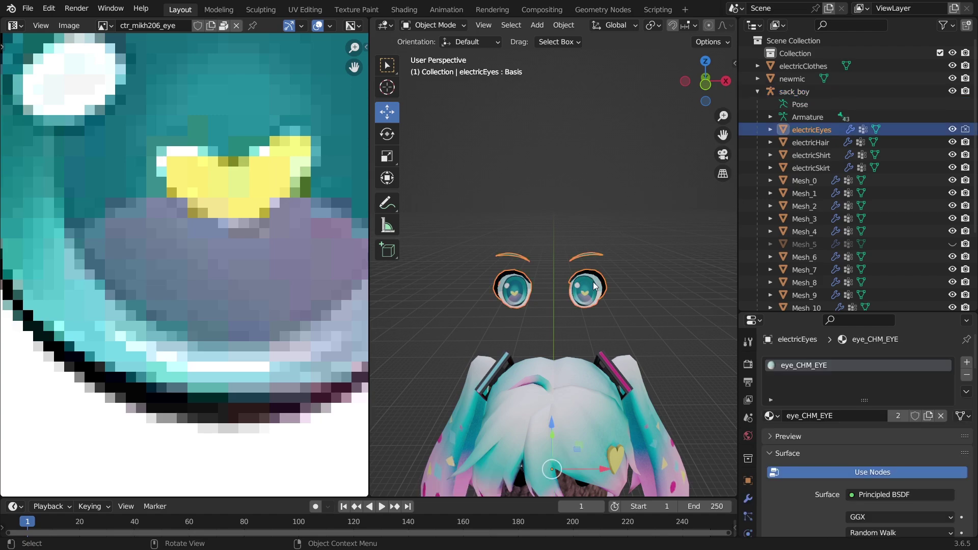
# Move electricEyes down along the Z axis onto sack_boy's face and fine-tune their height over the original black eyes
pyautogui.moveTo(585, 285); pyautogui.dragTo(560, 307, button='middle')
pyautogui.press('g')
pyautogui.press('z')
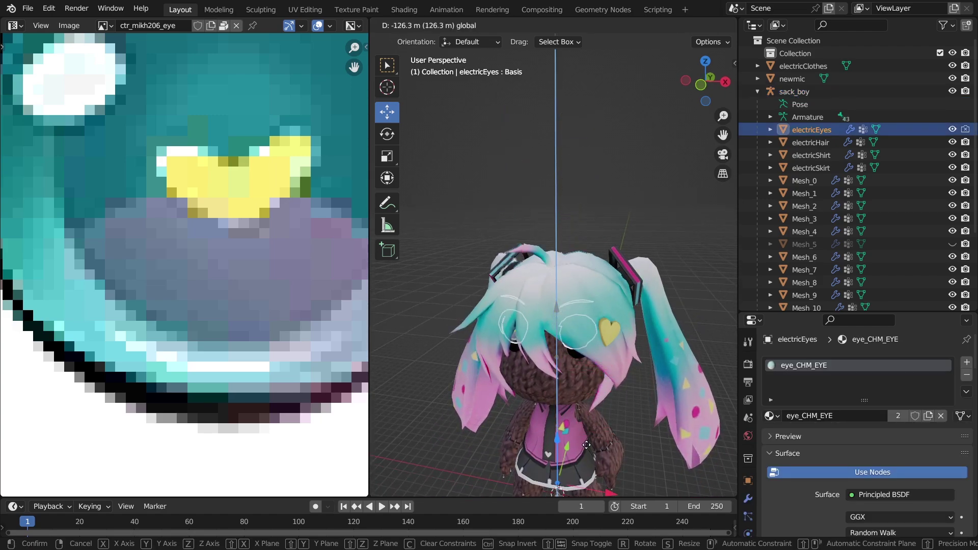
pyautogui.click(608, 484)
pyautogui.keyDown('shift'); pyautogui.moveTo(608, 483); pyautogui.dragTo(601, 287, button='middle'); pyautogui.keyUp('shift')
pyautogui.scroll(4, 601, 287)
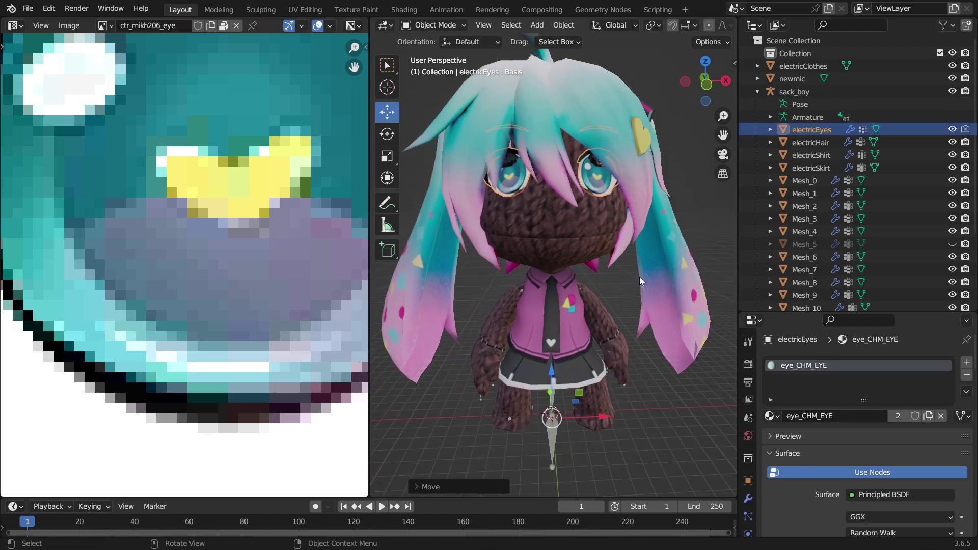
pyautogui.press('g')
pyautogui.press('z')
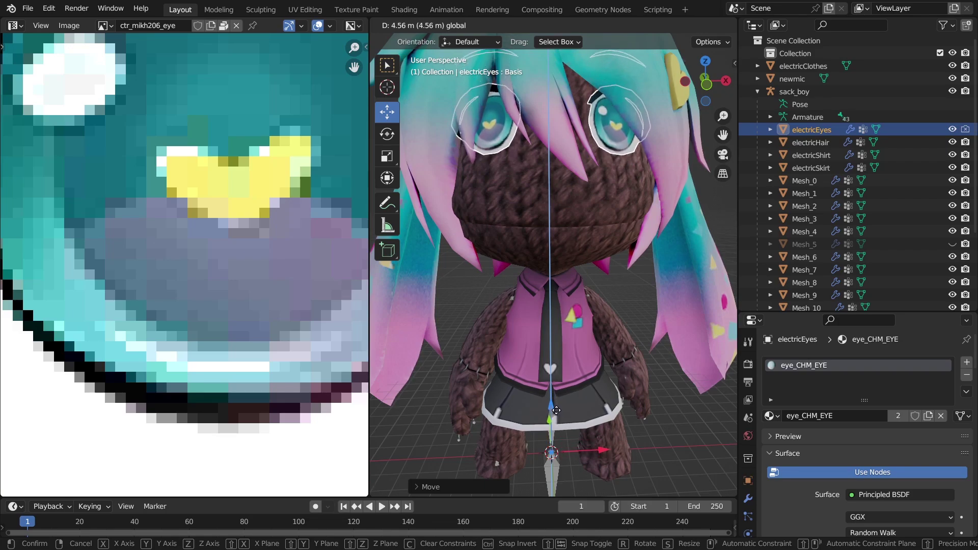
pyautogui.click(556, 411)
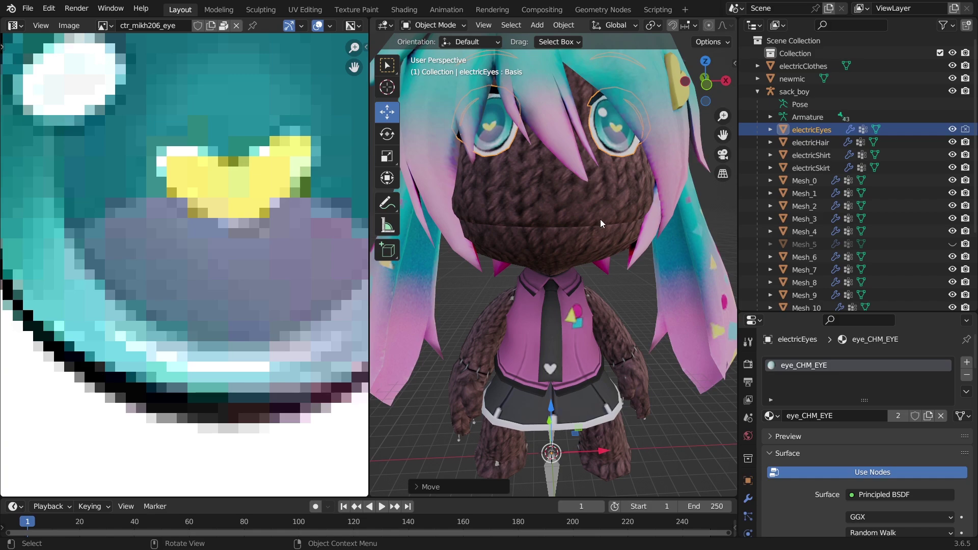
# Identify the original black eyes behind electricEyes, restore electricEyes to their place on the face, and hide Mesh_7
pyautogui.press('g')
pyautogui.click(614, 98)
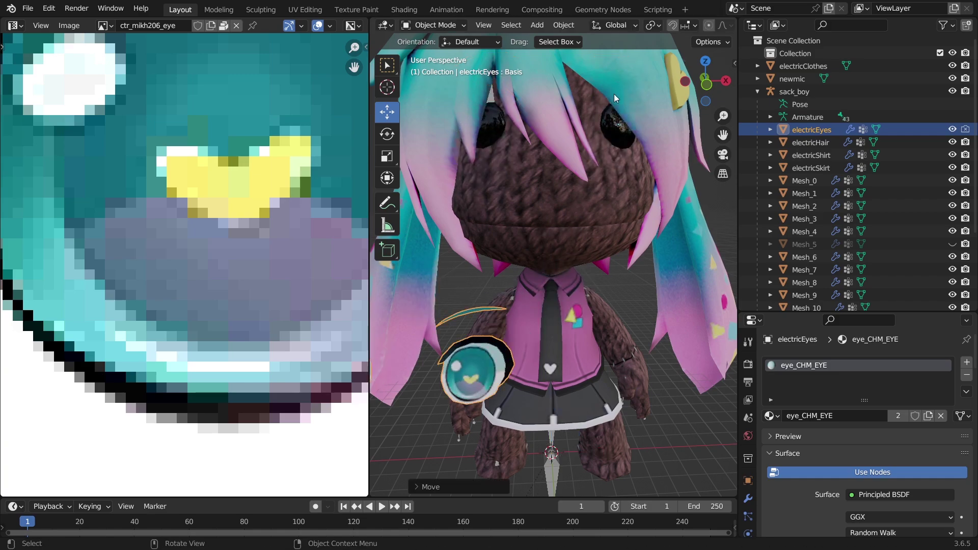
pyautogui.click(615, 144)
pyautogui.scroll(-5, 911, 204)
pyautogui.hotkey('ctrl', 'z')
pyautogui.hotkey('ctrl', 'z')
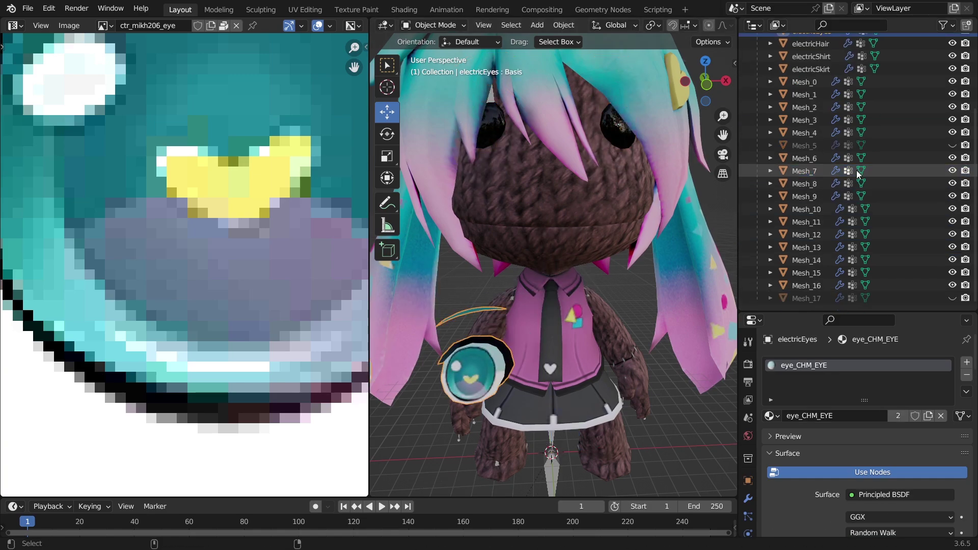
pyautogui.click(952, 171)
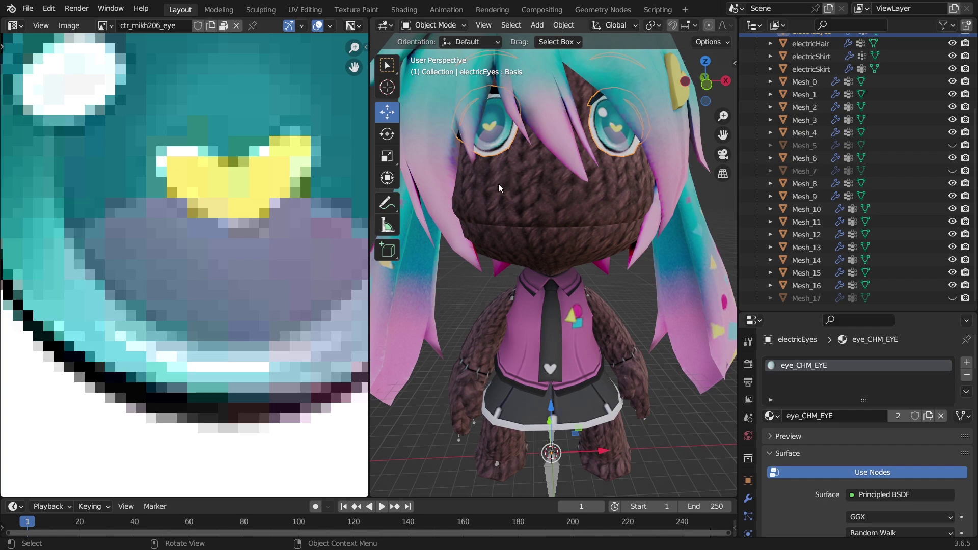
# Inspect the left and right eye bone weights of electricEyes in Weight Paint, including both eye_pos groups, and return to Object Mode
pyautogui.moveTo(498, 184); pyautogui.dragTo(507, 261, button='middle')
pyautogui.scroll(3, 506, 261)
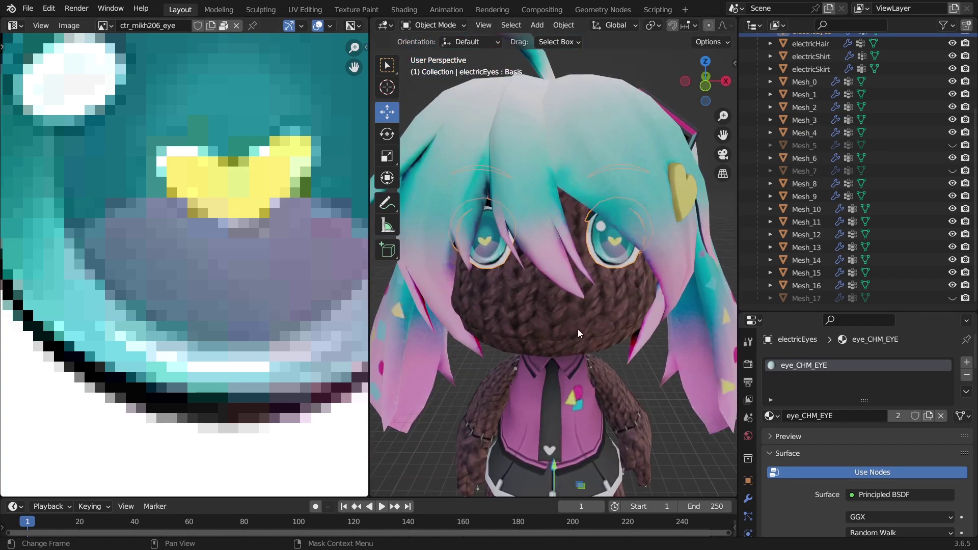
pyautogui.keyDown('ctrl'); pyautogui.scroll(1, 860, 411); pyautogui.keyUp('ctrl')
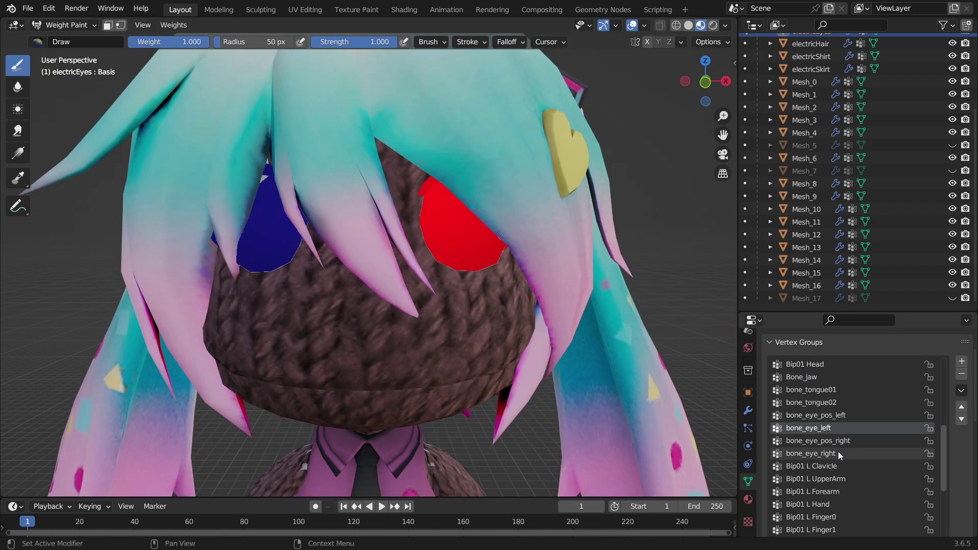
pyautogui.click(838, 452)
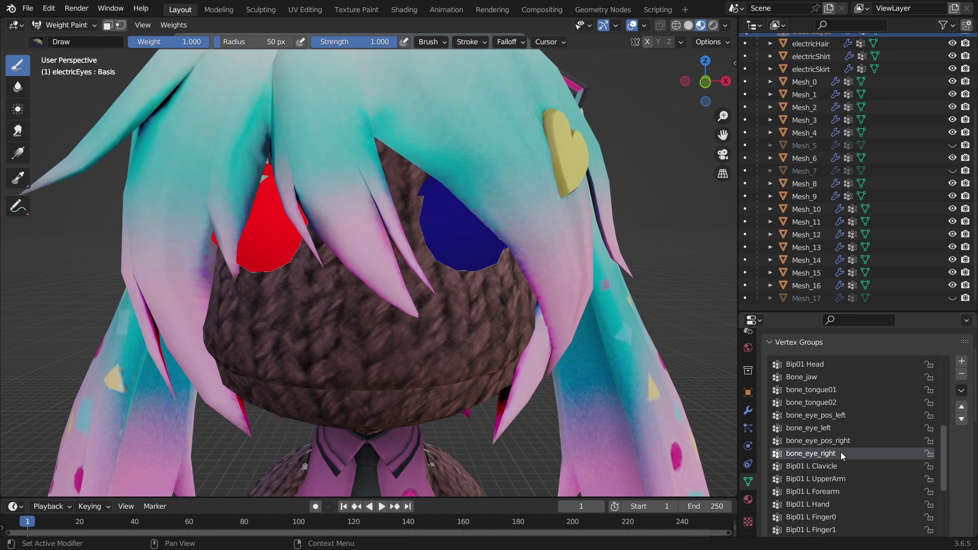
pyautogui.click(837, 415)
pyautogui.click(838, 441)
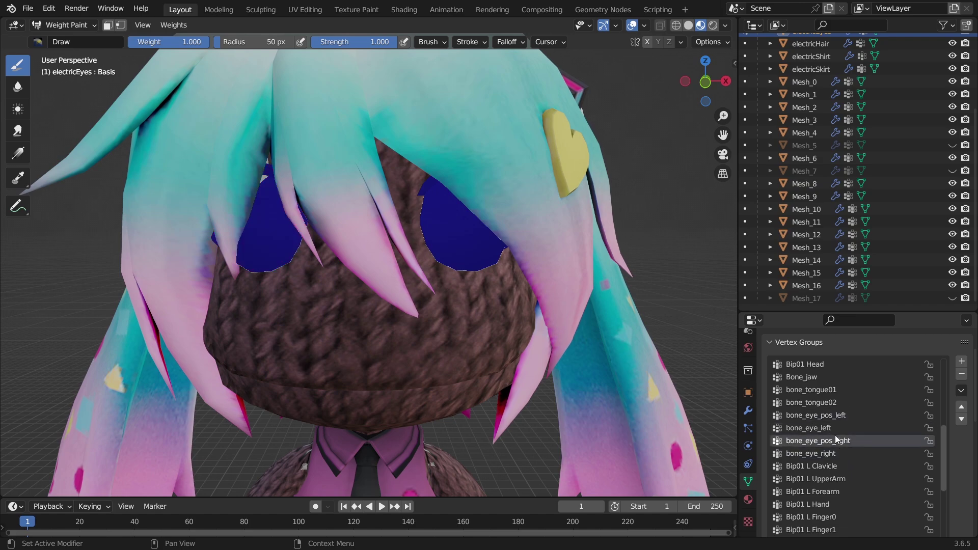
pyautogui.click(833, 415)
pyautogui.click(829, 440)
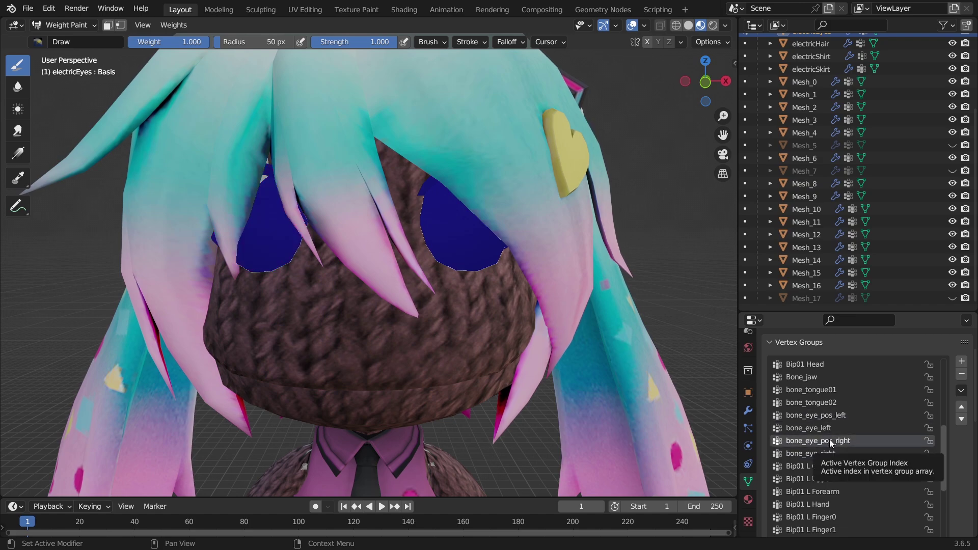
pyautogui.click(77, 25)
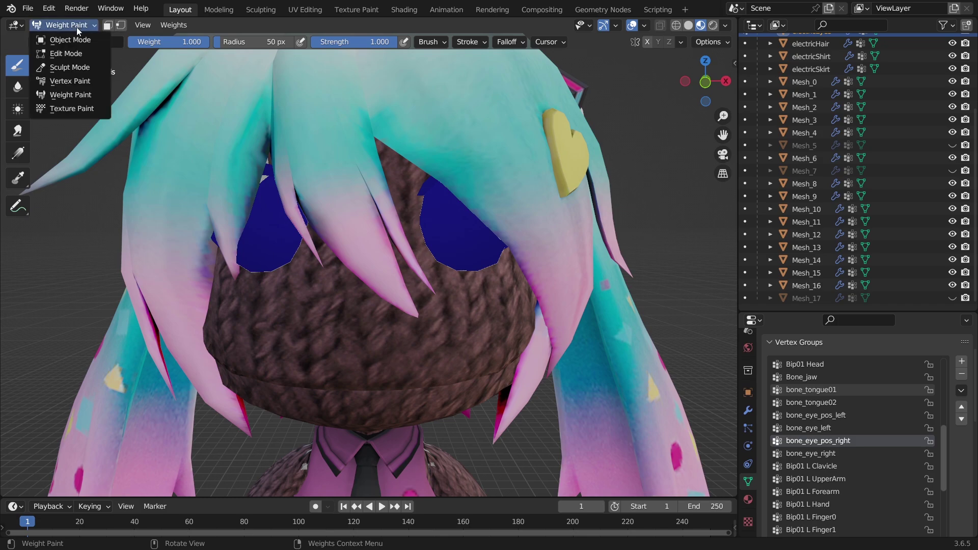
pyautogui.click(53, 40)
# Look up the bone_eye_pos_left vertex group on the head mesh Mesh_6 and reselect electricEyes
pyautogui.click(489, 313)
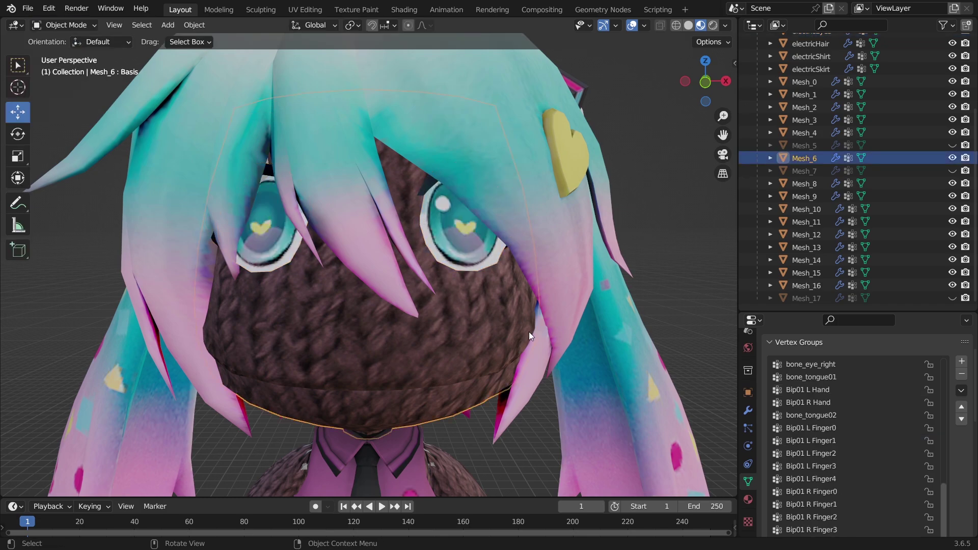
pyautogui.scroll(11, 860, 414)
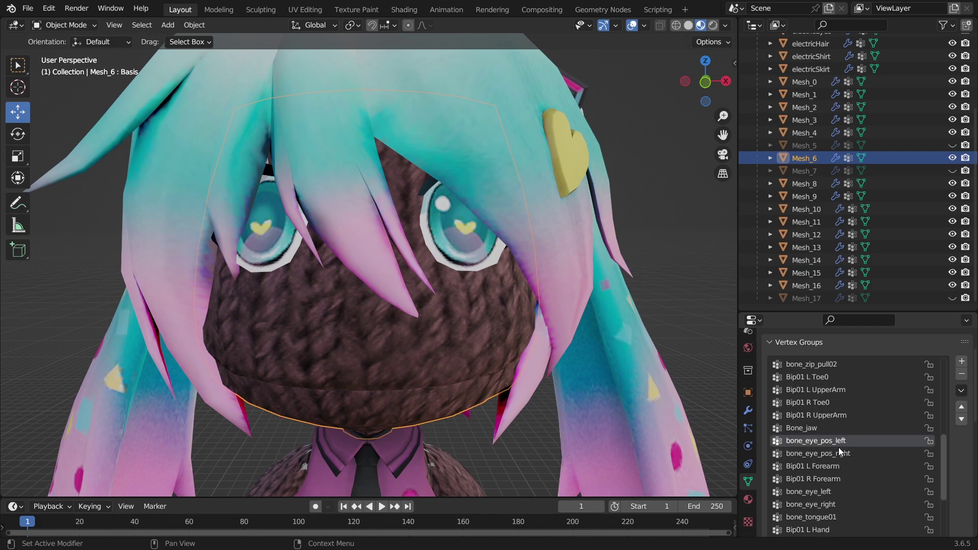
pyautogui.click(839, 441)
pyautogui.scroll(-5, 464, 248)
pyautogui.hotkey('alt', 'a')
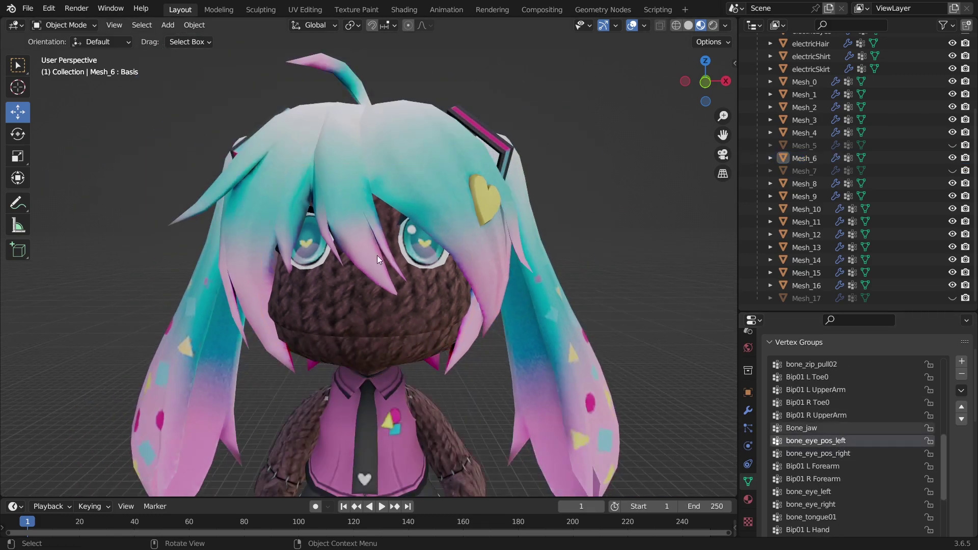
pyautogui.click(393, 250)
pyautogui.click(415, 251)
# Select all faces of the pink-rimmed boot of electricClothes in Edit Mode, using wireframe shading
pyautogui.scroll(-5, 459, 249)
pyautogui.moveTo(518, 246); pyautogui.dragTo(446, 334, button='middle')
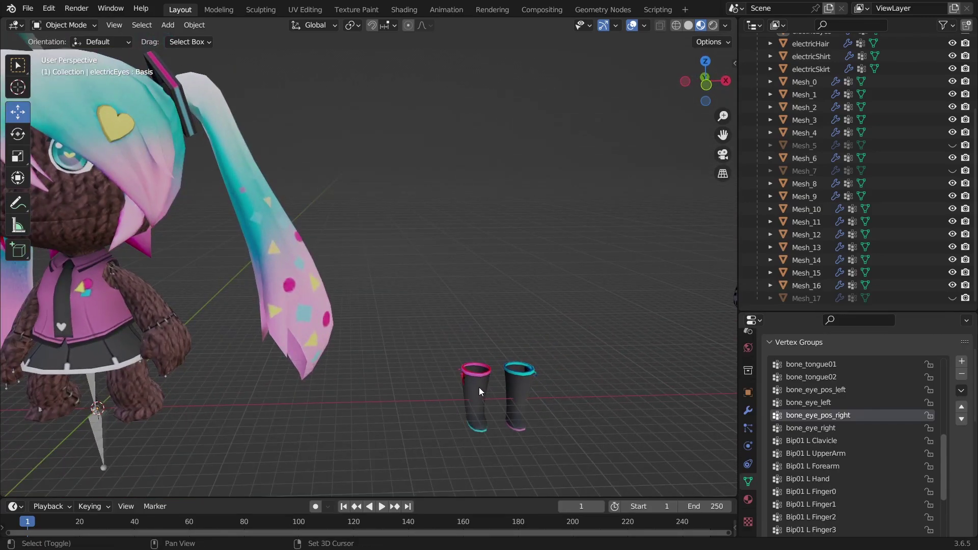
pyautogui.keyDown('shift'); pyautogui.moveTo(479, 387); pyautogui.dragTo(568, 343, button='middle'); pyautogui.keyUp('shift')
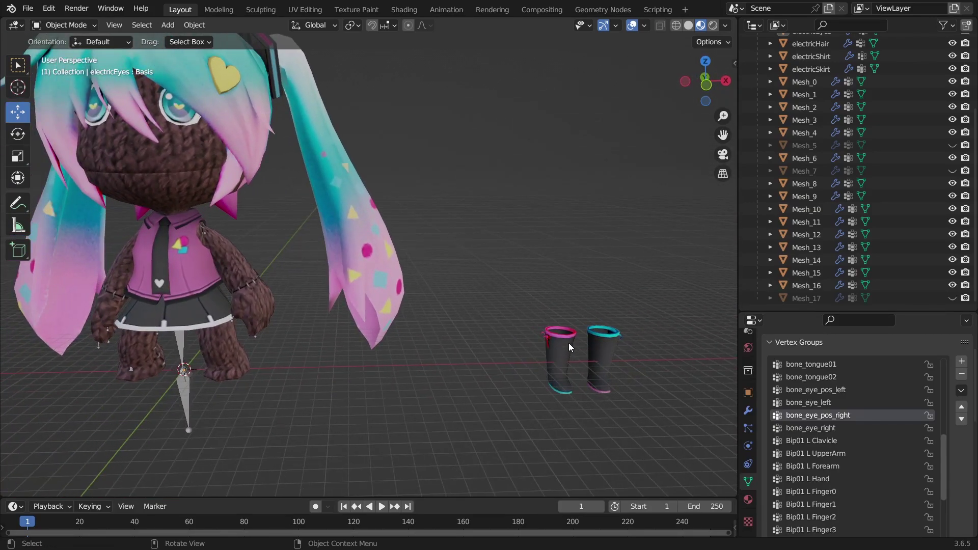
pyautogui.click(568, 343)
pyautogui.moveTo(569, 343); pyautogui.dragTo(557, 336, button='middle')
pyautogui.press('Tab')
pyautogui.hotkey('shift', 'z')
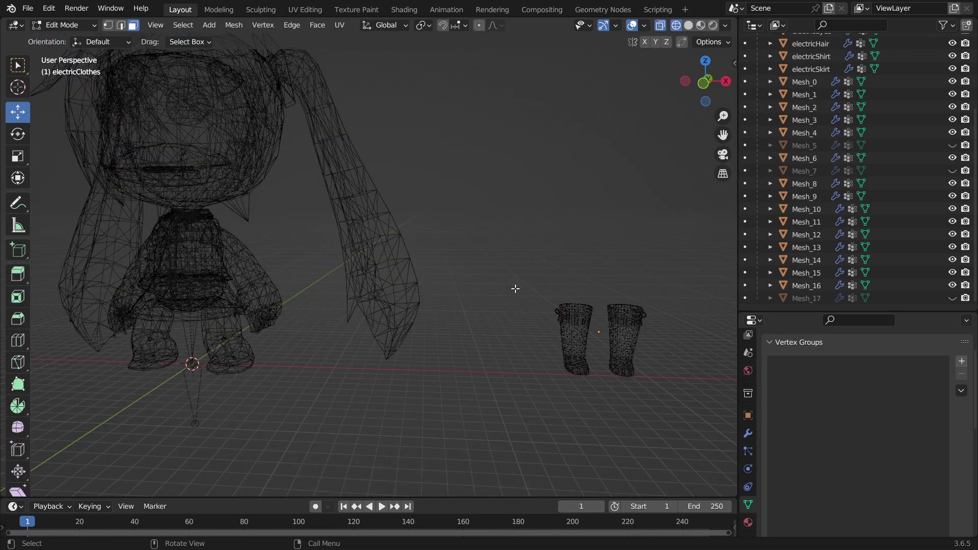
pyautogui.moveTo(514, 282); pyautogui.dragTo(603, 395)
# Restore Material Preview shading and move the selected boot along the X axis to sack_boy's legs
pyautogui.press('z')
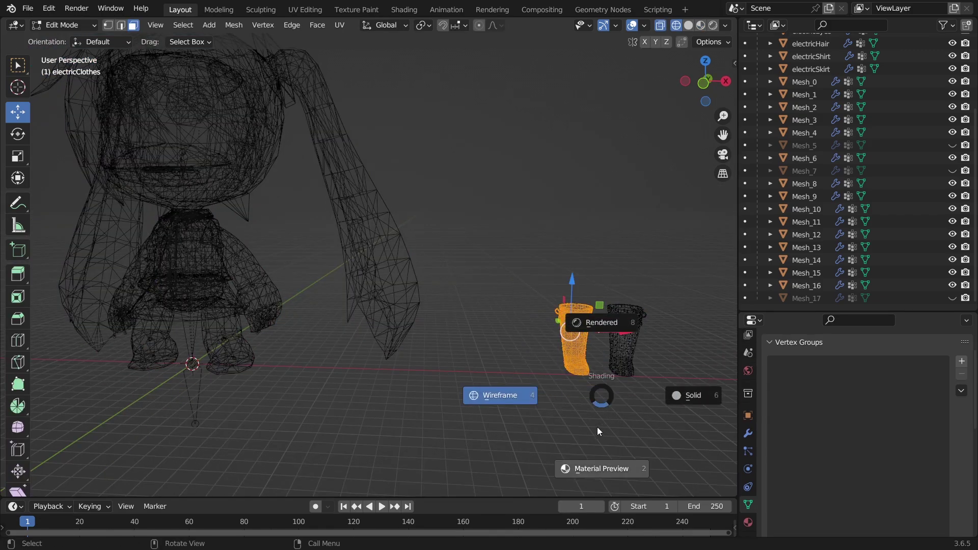
pyautogui.click(596, 427)
pyautogui.press('g')
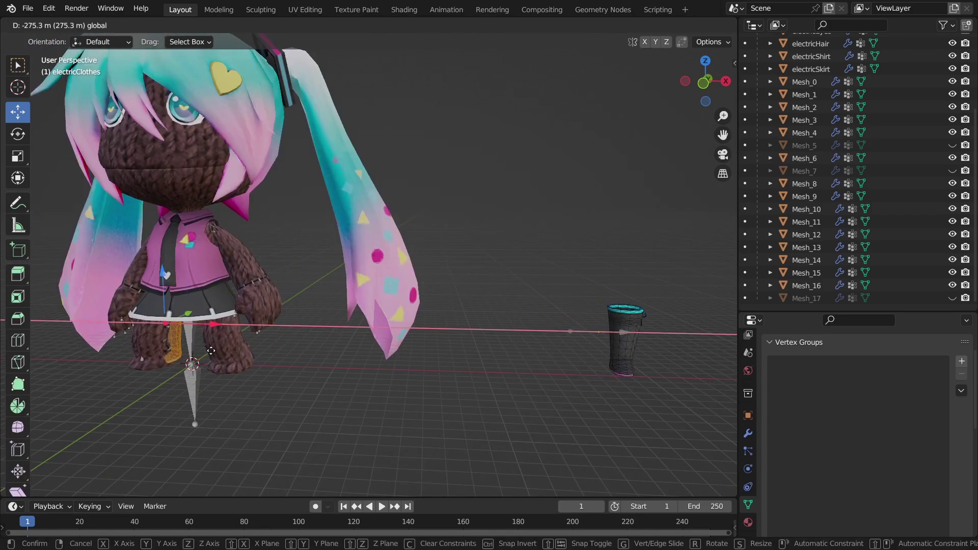
# Try to fit the detached black boot onto the character's leg by moving it along the X and Y axes
pyautogui.moveTo(211, 350); pyautogui.dragTo(212, 350)
pyautogui.scroll(3, 394, 329)
pyautogui.keyDown('shift'); pyautogui.moveTo(277, 331); pyautogui.dragTo(458, 334, button='middle'); pyautogui.keyUp('shift')
pyautogui.keyDown('shift'); pyautogui.moveTo(317, 348); pyautogui.dragTo(356, 310, button='middle'); pyautogui.keyUp('shift')
pyautogui.press('g')
pyautogui.press('y')
pyautogui.click(323, 306)
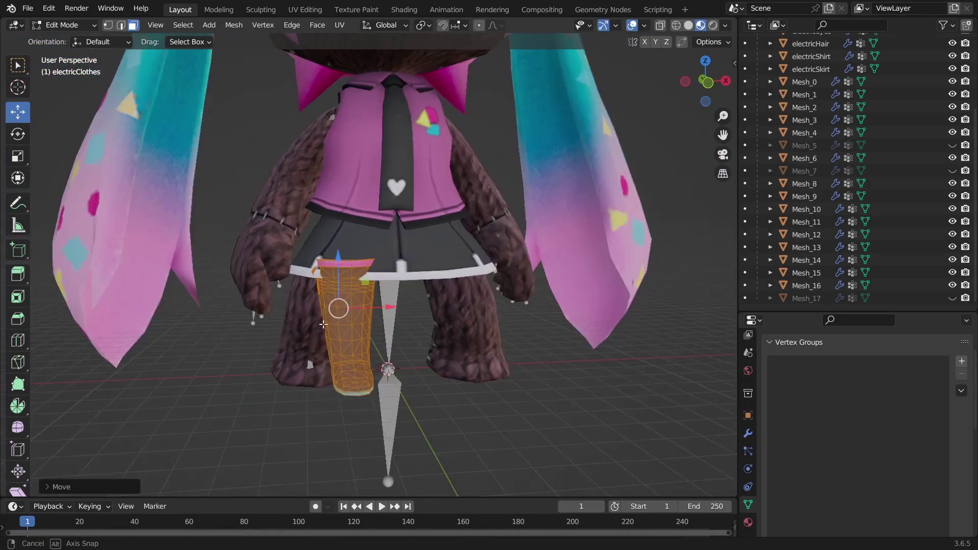
pyautogui.press('g')
pyautogui.press('x')
pyautogui.click(365, 311)
pyautogui.scroll(5, 459, 212)
pyautogui.moveTo(466, 249); pyautogui.dragTo(320, 294, button='middle')
pyautogui.scroll(-5, 428, 288)
pyautogui.moveTo(383, 283); pyautogui.dragTo(376, 326, button='middle')
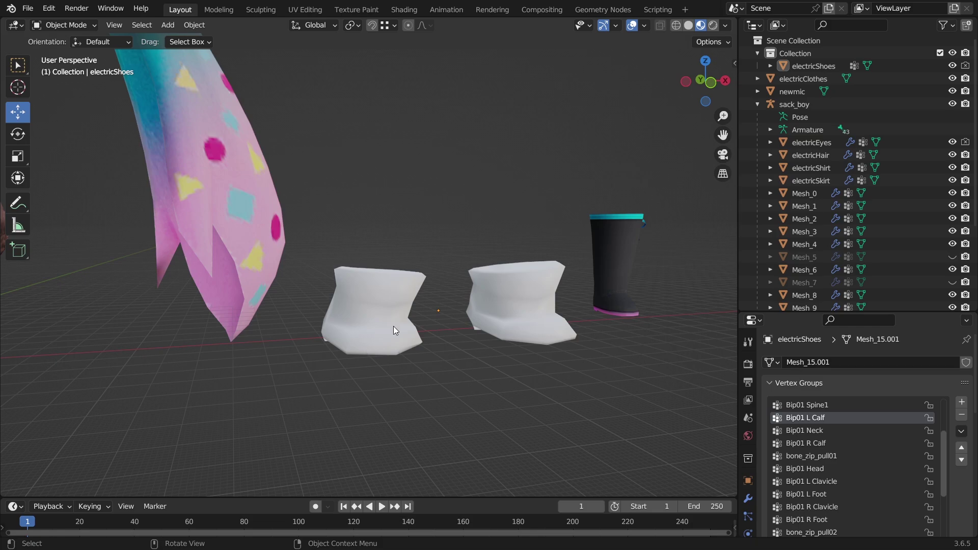
# Assign the existing jacket_CHM_CLOTH material to the electricShoes object
pyautogui.moveTo(394, 327)
pyautogui.mouseDown(button='middle')
pyautogui.moveTo(321, 322)
pyautogui.moveTo(383, 316)
pyautogui.mouseUp(button='middle')
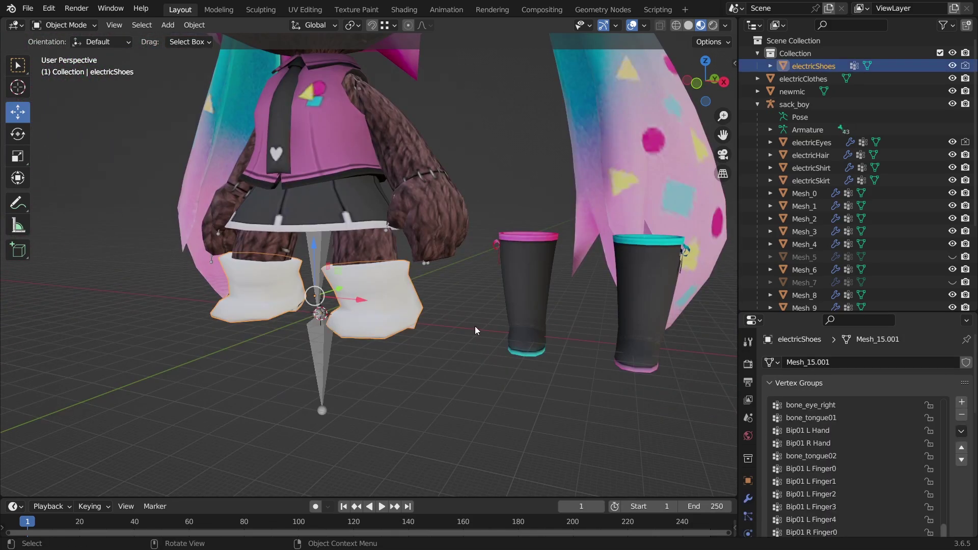
pyautogui.scroll(-4, 749, 446)
pyautogui.click(748, 500)
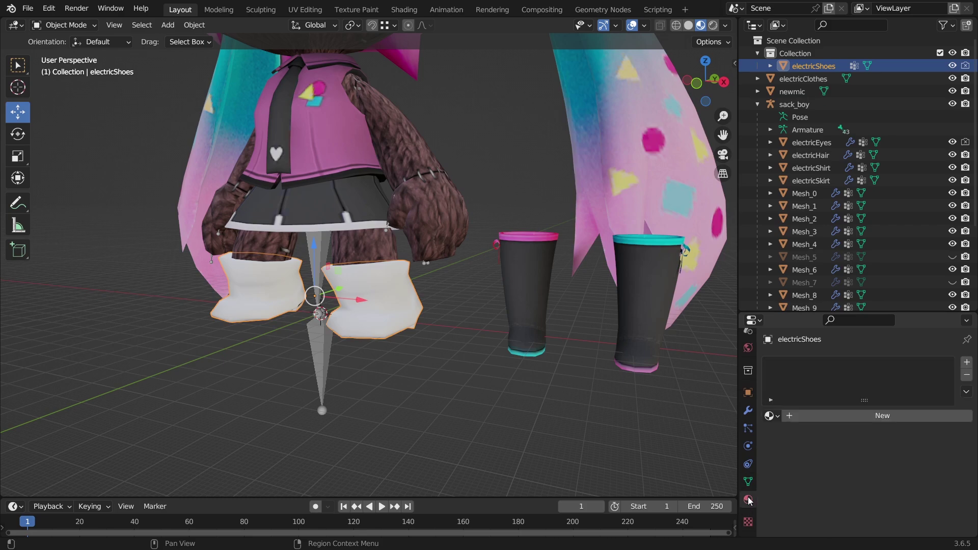
pyautogui.click(770, 415)
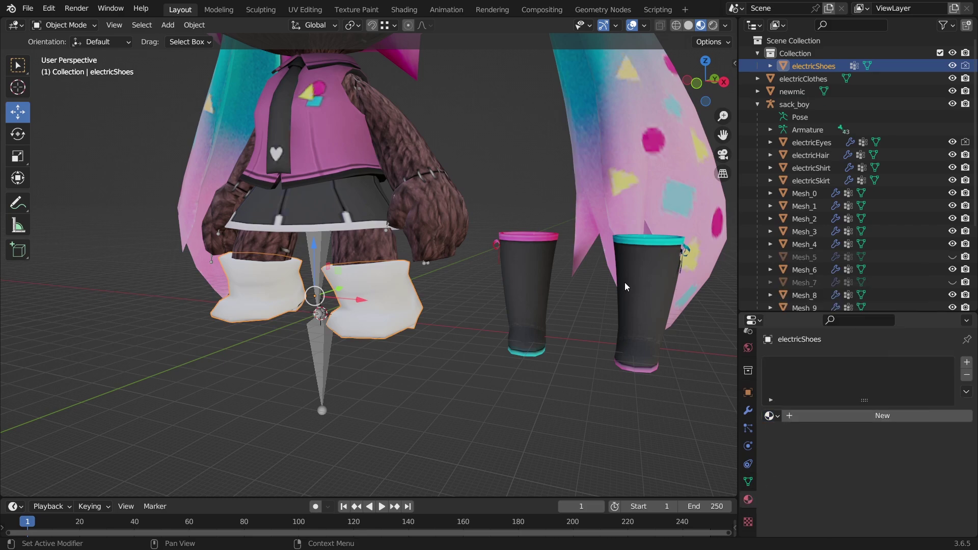
pyautogui.click(642, 316)
pyautogui.click(245, 303)
pyautogui.click(771, 415)
pyautogui.click(809, 331)
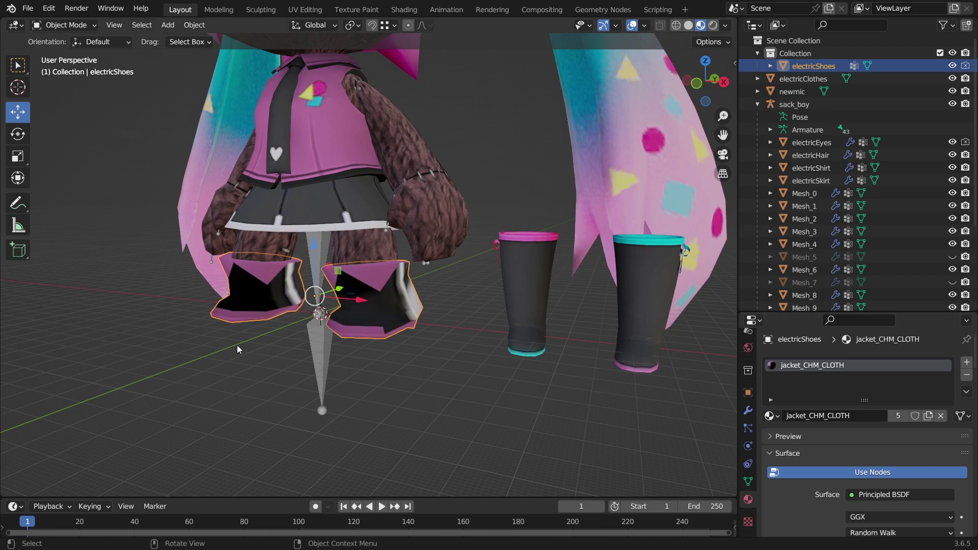
# Open a UV editor beside the viewport, and move and shrink all shoe UVs onto the texture's dark grey boot area
pyautogui.moveTo(237, 344); pyautogui.dragTo(228, 352, button='middle')
pyautogui.scroll(1, 228, 351)
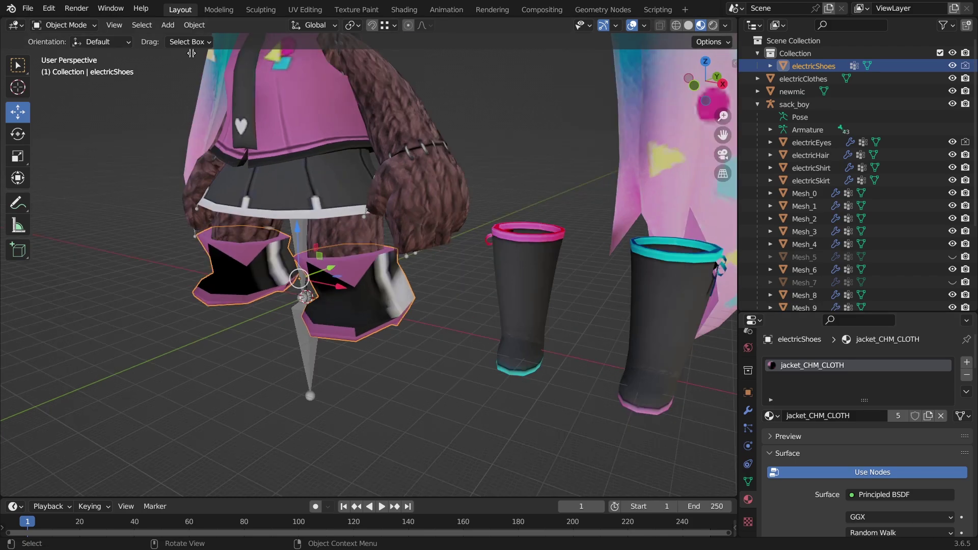
pyautogui.moveTo(191, 53); pyautogui.dragTo(236, 53)
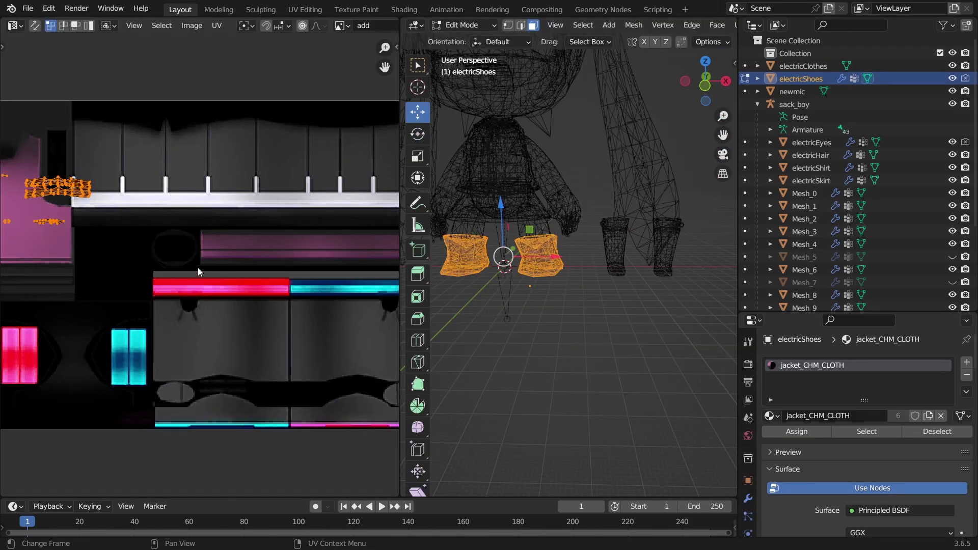
pyautogui.keyDown('ctrl'); pyautogui.hscroll(-5, 245, 262); pyautogui.keyUp('ctrl')
pyautogui.press('g')
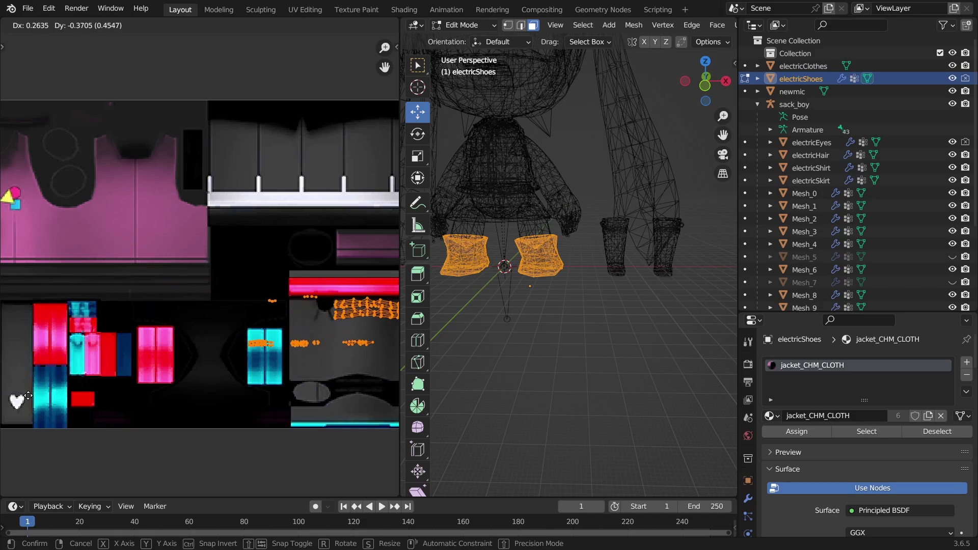
pyautogui.click(64, 394)
pyautogui.keyDown('ctrl'); pyautogui.hscroll(3, 305, 331); pyautogui.keyUp('ctrl')
pyautogui.press('s')
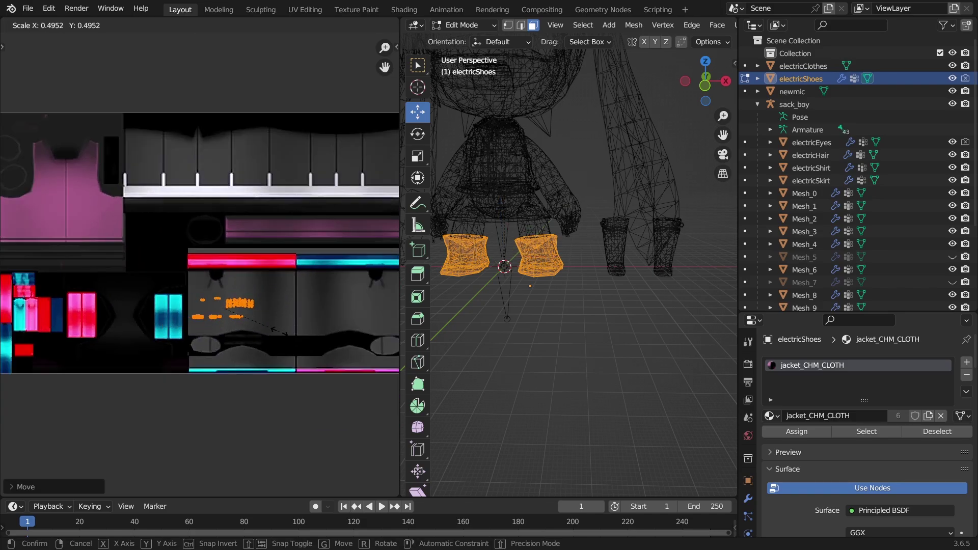
pyautogui.click(276, 332)
# Refine the size and position of the shoe UVs within the dark grey area, and view the shoes in Material Preview
pyautogui.scroll(6, 277, 325)
pyautogui.scroll(-4, 280, 317)
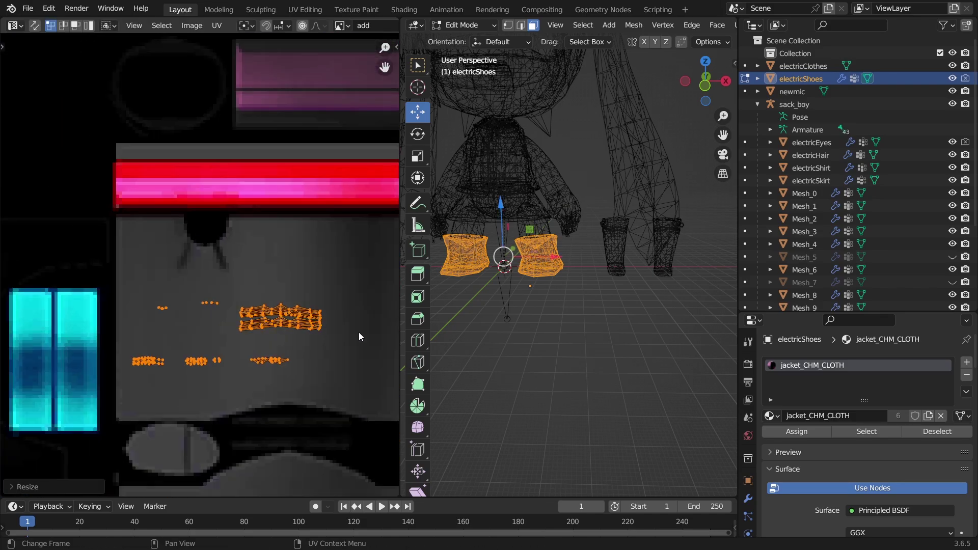
pyautogui.press('s')
pyautogui.press('g')
pyautogui.click(301, 315)
pyautogui.press('Tab')
pyautogui.press('z')
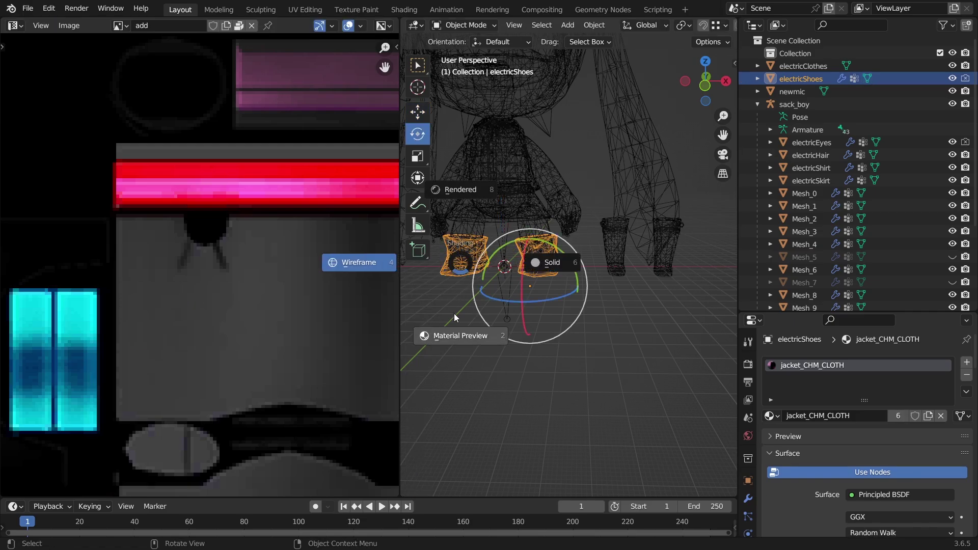
pyautogui.click(455, 318)
pyautogui.scroll(6, 609, 321)
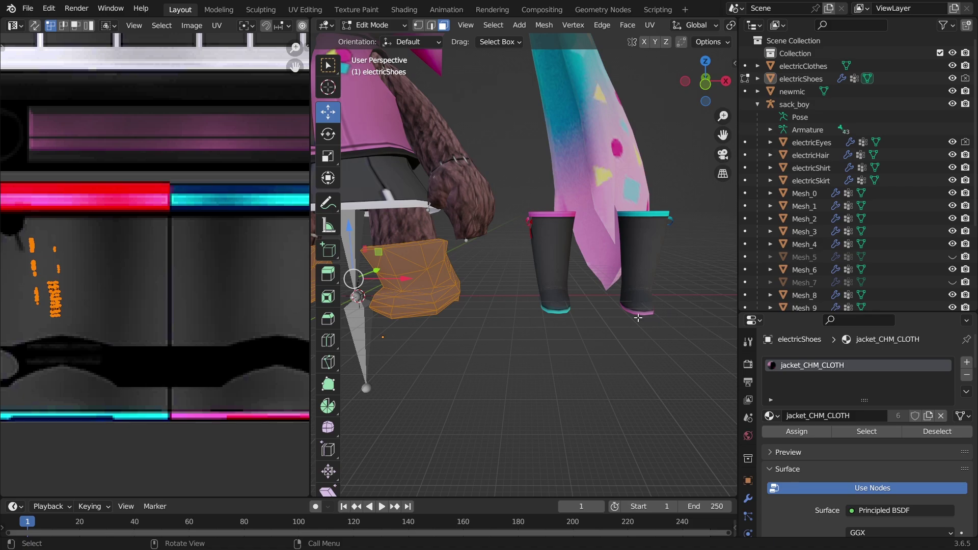
# Select only the top rim faces of the shoe on the character's right foot
pyautogui.moveTo(600, 318); pyautogui.dragTo(593, 216, button='middle')
pyautogui.moveTo(600, 361); pyautogui.dragTo(423, 270, button='middle')
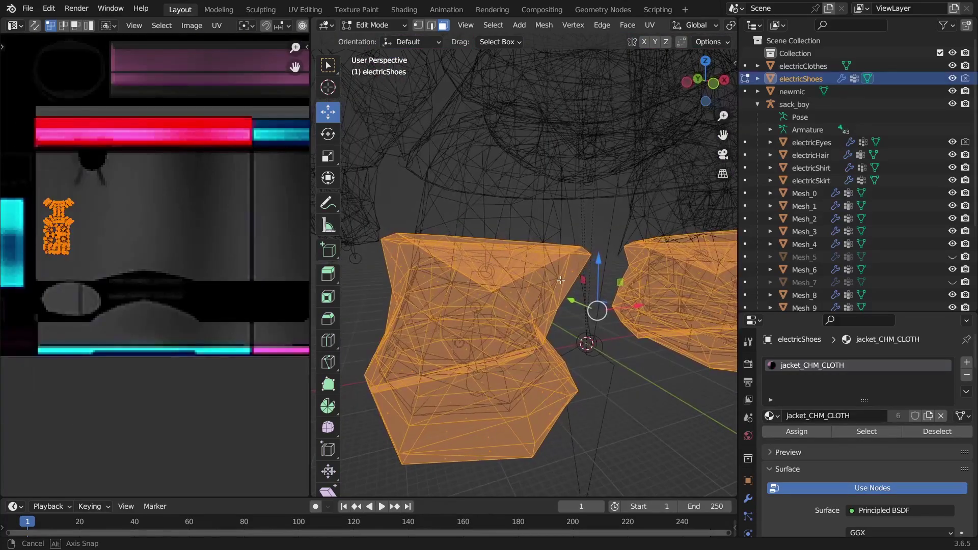
pyautogui.press('b')
pyautogui.moveTo(353, 163); pyautogui.dragTo(618, 261)
pyautogui.moveTo(565, 261); pyautogui.dragTo(605, 261, button='middle')
pyautogui.keyDown('ctrl'); pyautogui.moveTo(461, 309); pyautogui.dragTo(391, 249); pyautogui.keyUp('ctrl')
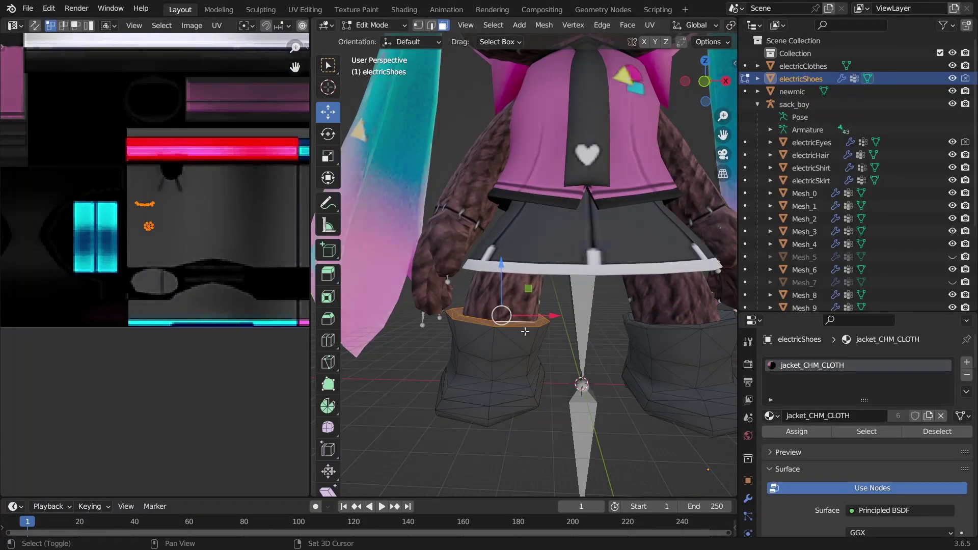
# Move the rim's UVs onto the texture's pink stripe and shrink them to fit inside the bright pink band
pyautogui.scroll(1, 231, 234)
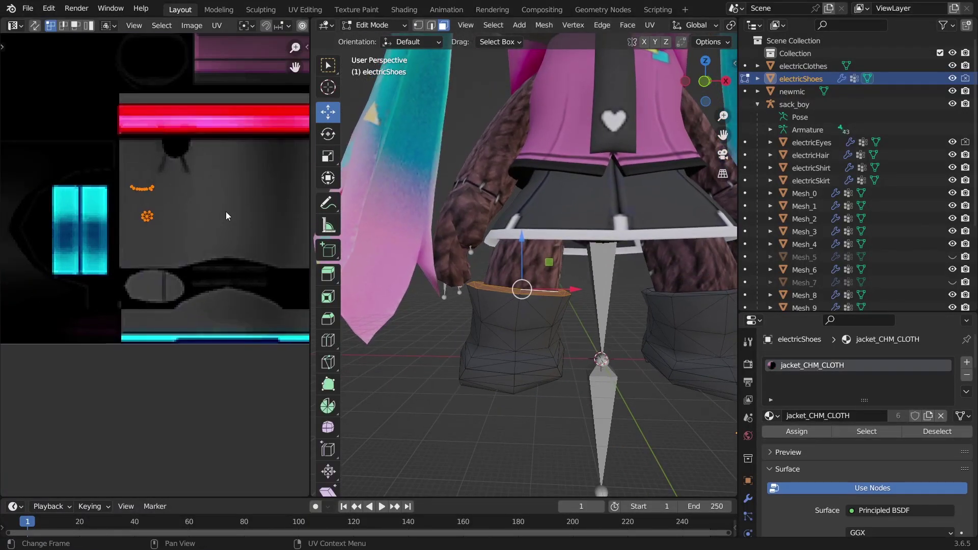
pyautogui.press('g')
pyautogui.click(233, 117)
pyautogui.press('s')
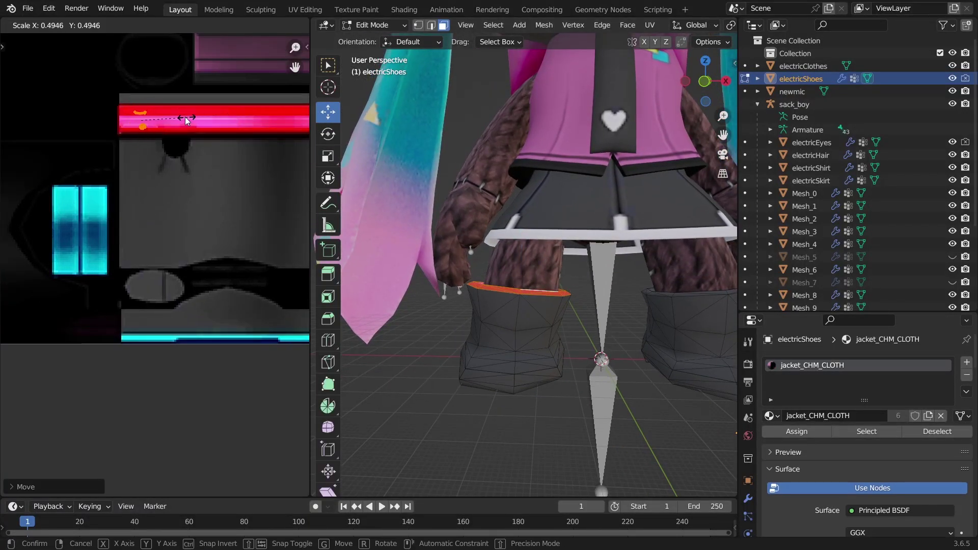
pyautogui.click(186, 118)
pyautogui.scroll(3, 141, 209)
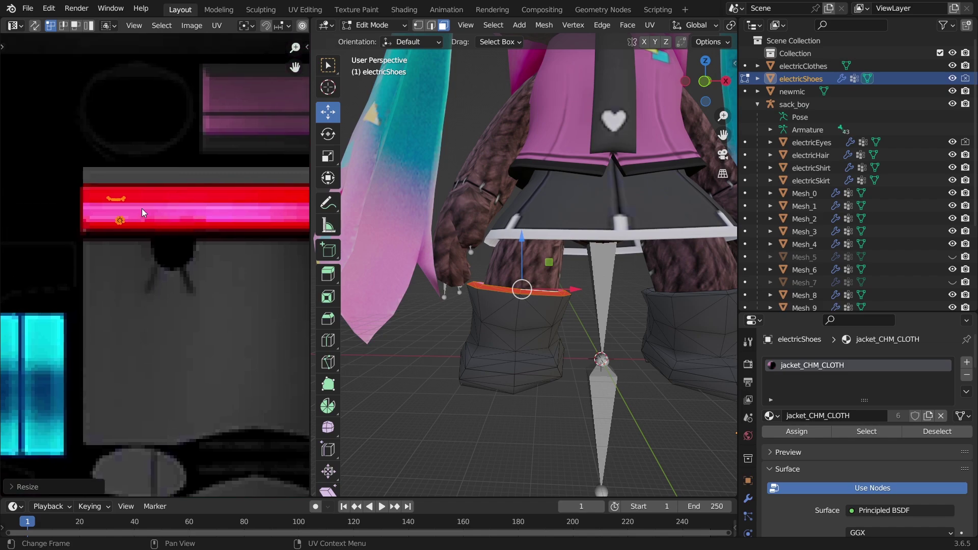
pyautogui.scroll(3, 142, 209)
pyautogui.press('s')
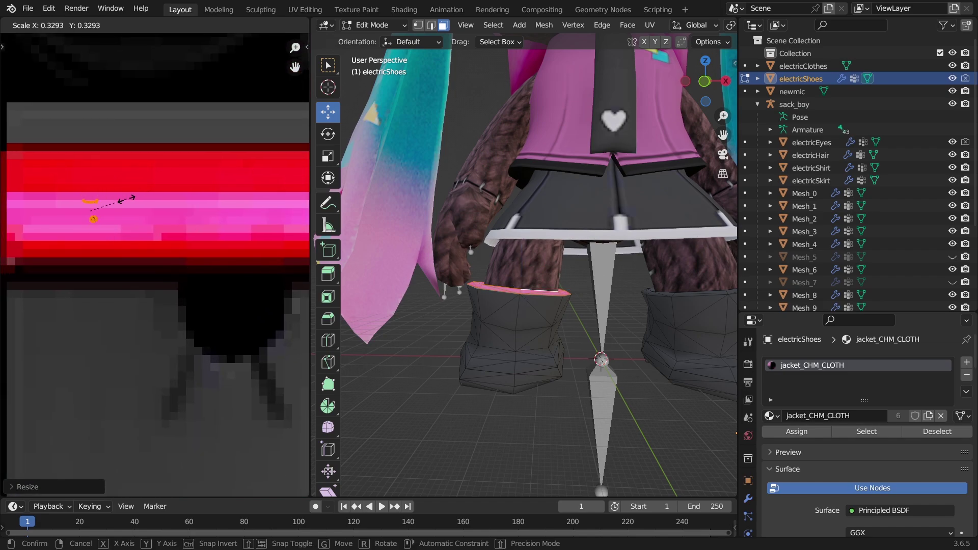
pyautogui.click(126, 198)
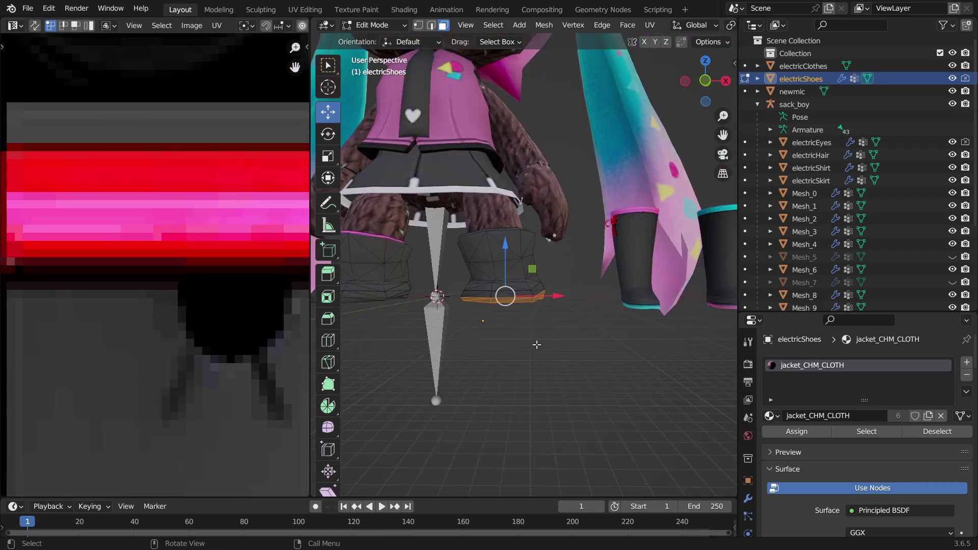
# Move the left shoe's selected sole UVs onto the red and pink stripe of the texture and scale them down
pyautogui.scroll(4, 538, 336)
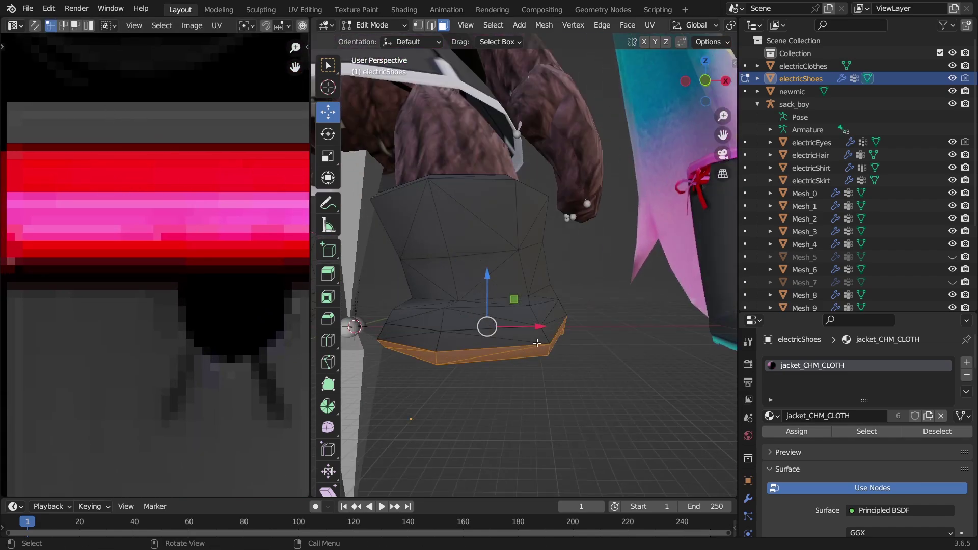
pyautogui.moveTo(538, 337)
pyautogui.mouseDown(button='middle')
pyautogui.moveTo(540, 312)
pyautogui.moveTo(531, 342)
pyautogui.mouseUp(button='middle')
pyautogui.scroll(-5, 171, 280)
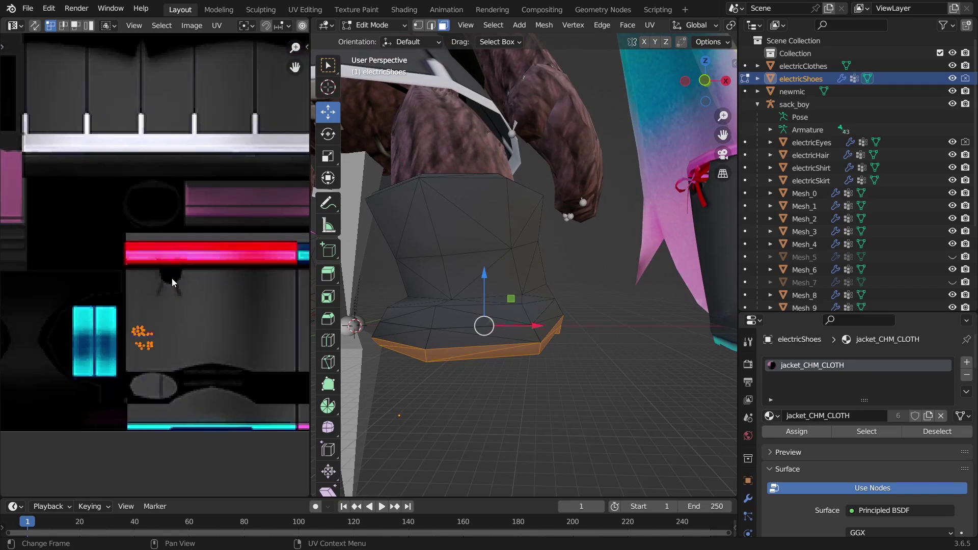
pyautogui.press('g')
pyautogui.click(229, 215)
pyautogui.scroll(1, 230, 214)
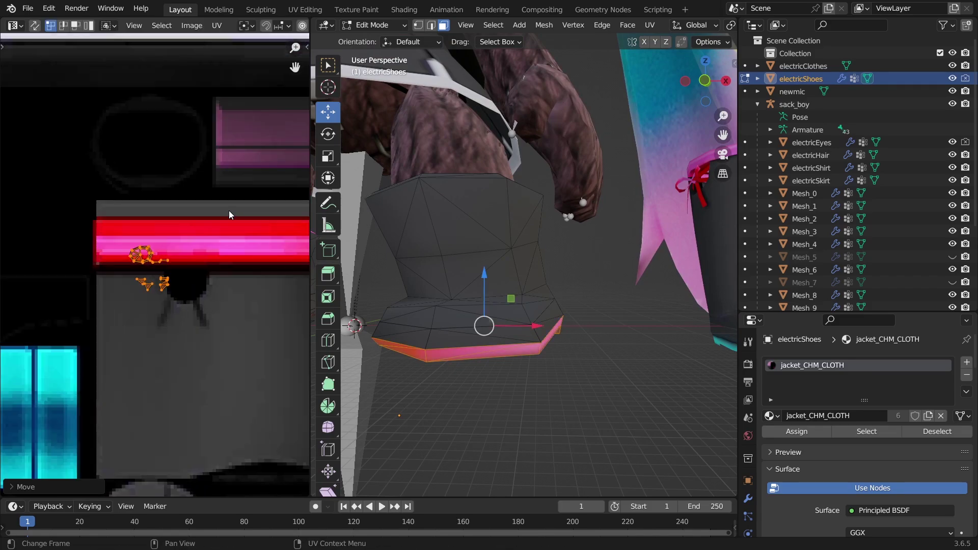
pyautogui.press('s')
pyautogui.click(186, 251)
pyautogui.press('g')
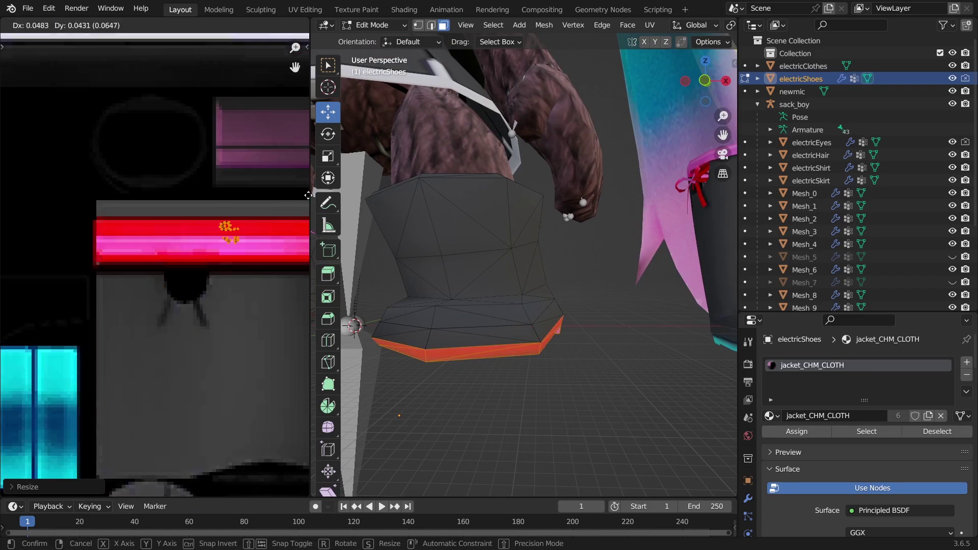
pyautogui.click(229, 225)
# Shrink the left sole's UVs further and position them within the bright pink part of the stripe
pyautogui.scroll(2, 230, 224)
pyautogui.press('s')
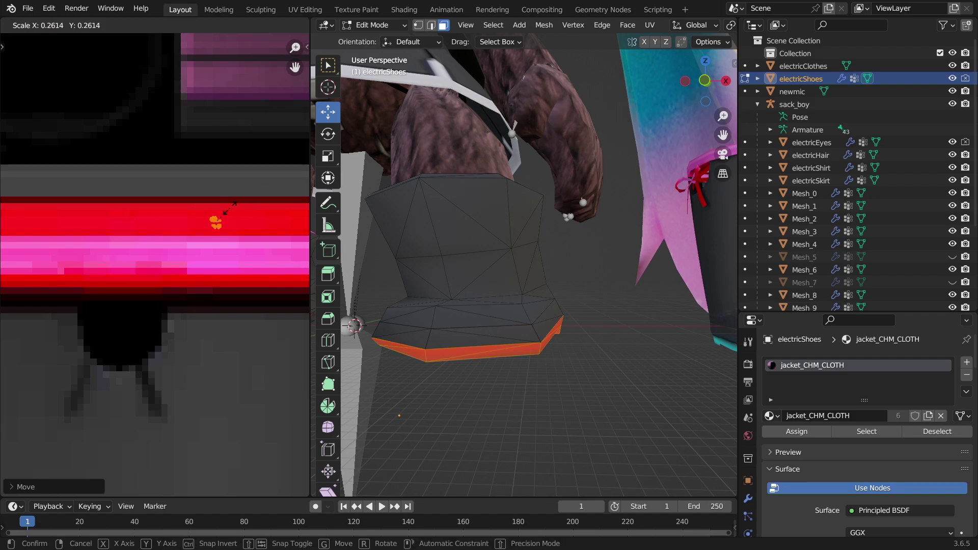
pyautogui.click(227, 213)
pyautogui.press('g')
pyautogui.click(216, 244)
pyautogui.press('s')
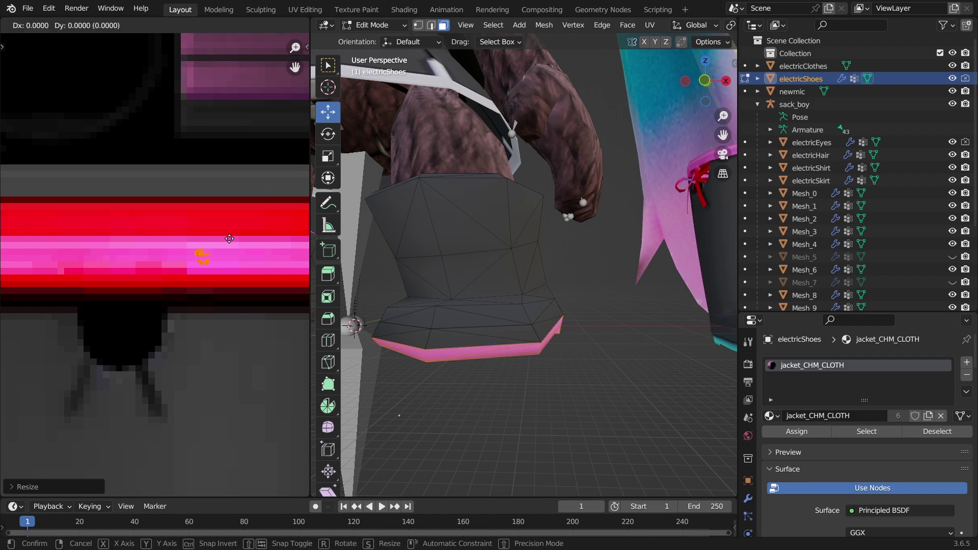
pyautogui.click(231, 237)
# Select the sole faces of the shoe on the character's right foot, including the hidden ones
pyautogui.press('Tab')
pyautogui.moveTo(465, 275); pyautogui.dragTo(573, 322, button='middle')
pyautogui.press('Tab')
pyautogui.scroll(5, 551, 316)
pyautogui.hotkey('alt', 'z')
pyautogui.moveTo(679, 369); pyautogui.dragTo(356, 299)
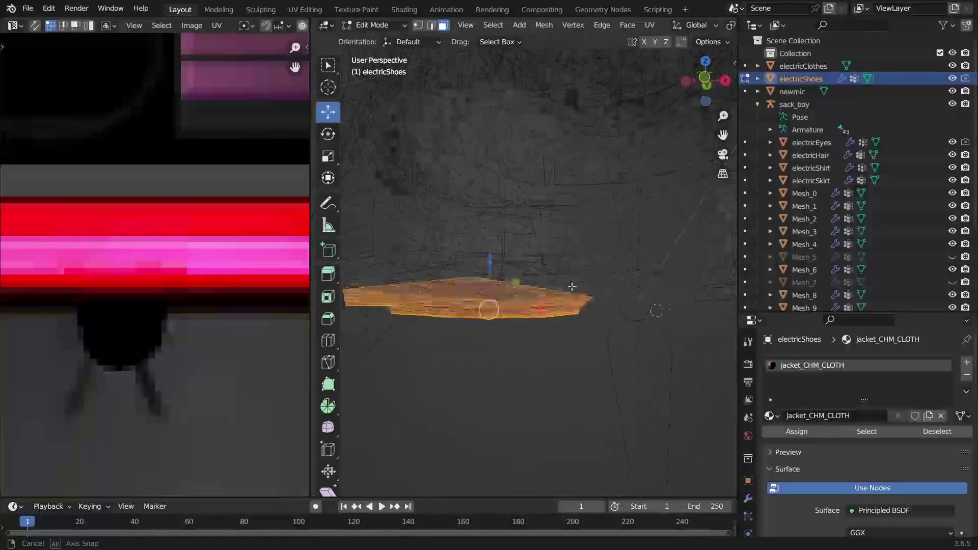
# Move the right sole's UVs onto the cyan block of the texture and check both shoes in Object Mode
pyautogui.scroll(-4, 485, 323)
pyautogui.moveTo(484, 323)
pyautogui.mouseDown(button='middle')
pyautogui.moveTo(522, 254)
pyautogui.moveTo(461, 299)
pyautogui.moveTo(488, 336)
pyautogui.moveTo(550, 354)
pyautogui.mouseUp(button='middle')
pyautogui.press('z')
pyautogui.click(550, 407)
pyautogui.press('g')
pyautogui.click(133, 314)
pyautogui.press('Tab')
pyautogui.moveTo(555, 306)
pyautogui.mouseDown(button='middle')
pyautogui.moveTo(506, 335)
pyautogui.moveTo(508, 316)
pyautogui.mouseUp(button='middle')
pyautogui.scroll(-3, 508, 316)
pyautogui.scroll(1, 508, 316)
pyautogui.scroll(1, 498, 270)
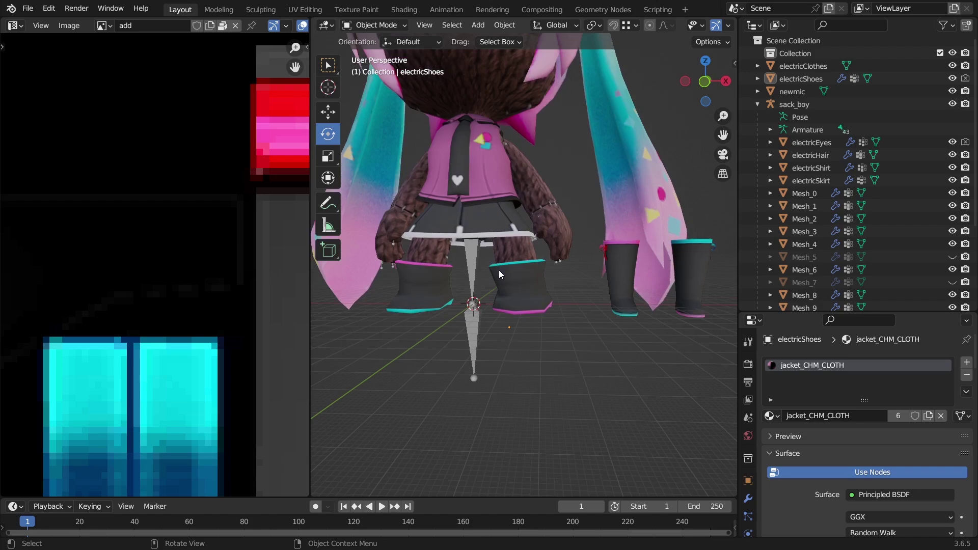
pyautogui.moveTo(428, 307); pyautogui.dragTo(600, 304, button='middle')
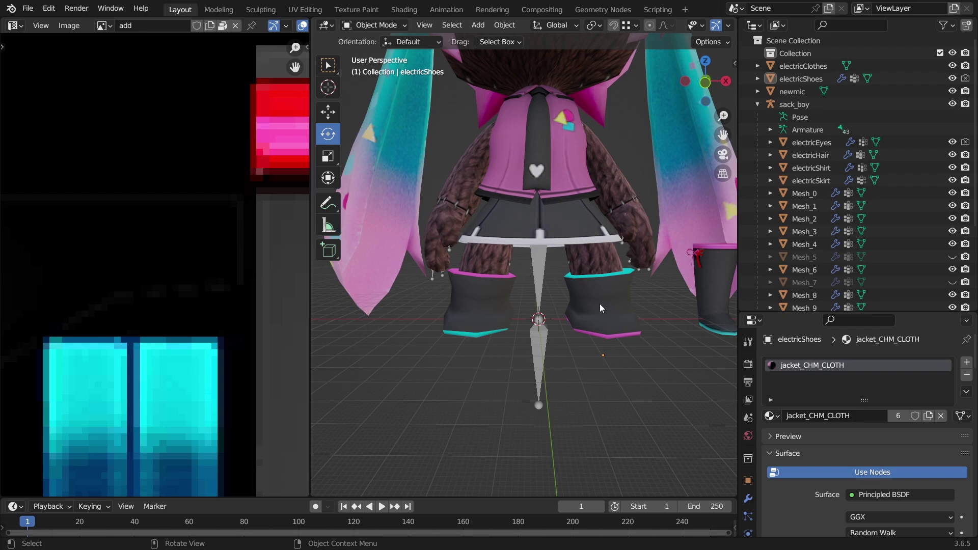
# Add the right shoe's cyan sole faces to the selected cyan rim faces of the left shoe
pyautogui.press('Tab')
pyautogui.scroll(2, 473, 287)
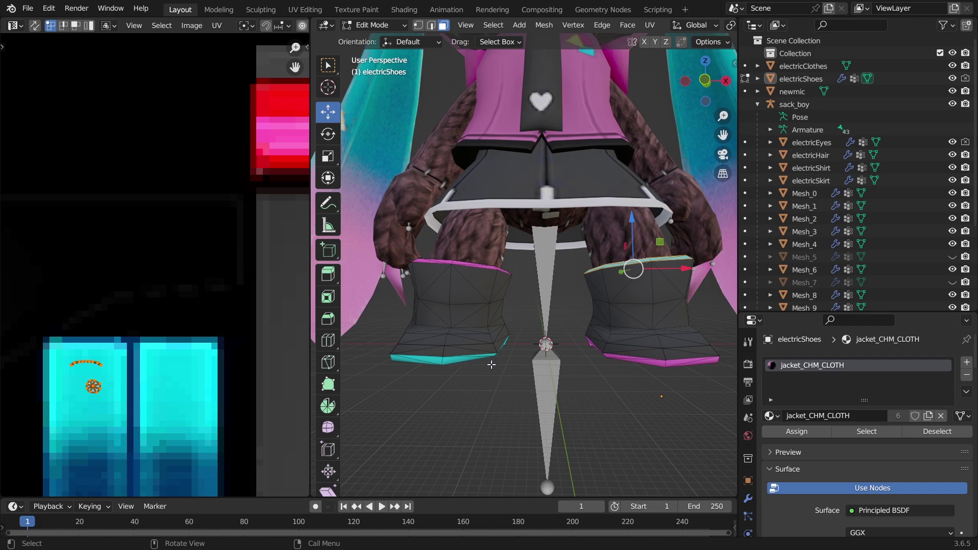
pyautogui.press('z')
pyautogui.keyDown('shift'); pyautogui.moveTo(487, 352); pyautogui.dragTo(536, 301, button='middle'); pyautogui.keyUp('shift')
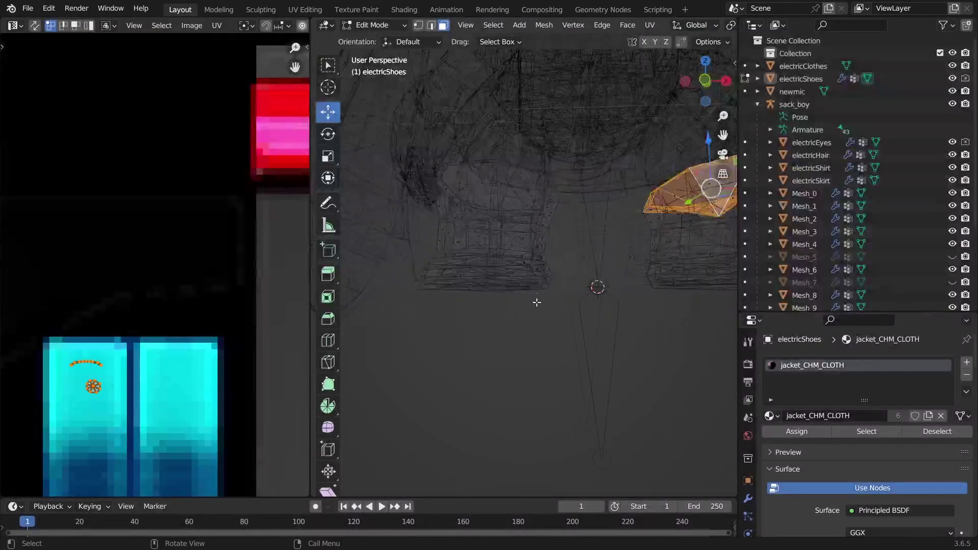
pyautogui.scroll(3, 538, 301)
pyautogui.keyDown('shift'); pyautogui.moveTo(368, 325); pyautogui.dragTo(599, 288); pyautogui.keyUp('shift')
pyautogui.press('z')
pyautogui.moveTo(519, 285)
pyautogui.mouseDown(button='middle')
pyautogui.moveTo(412, 230)
pyautogui.moveTo(525, 285)
pyautogui.mouseUp(button='middle')
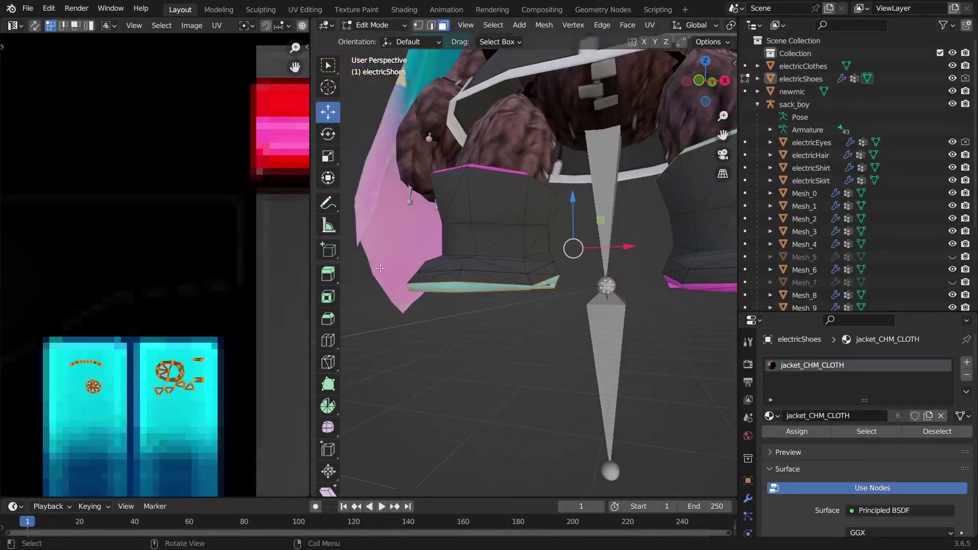
# Add a second material slot with a new material named blue and assign it to the selected cyan trim faces
pyautogui.keyDown('shift'); pyautogui.moveTo(606, 285); pyautogui.dragTo(526, 297, button='middle'); pyautogui.keyUp('shift')
pyautogui.click(966, 362)
pyautogui.click(866, 441)
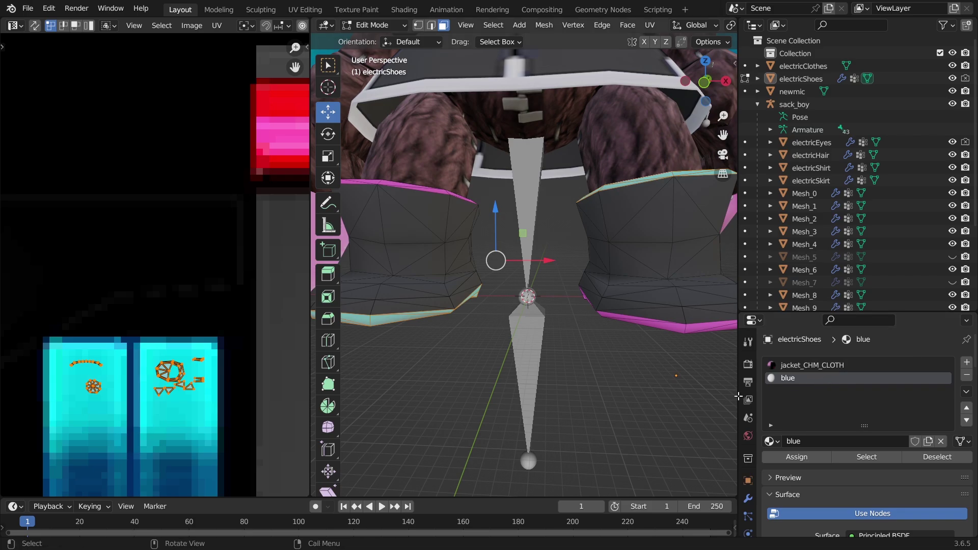
pyautogui.click(814, 454)
# Select the pink top rim faces of the shoe on the character's right foot
pyautogui.scroll(-2, 519, 335)
pyautogui.scroll(-4, 181, 286)
pyautogui.moveTo(448, 234); pyautogui.dragTo(487, 243, button='middle')
pyautogui.scroll(2, 487, 242)
pyautogui.hotkey('shift', 'z')
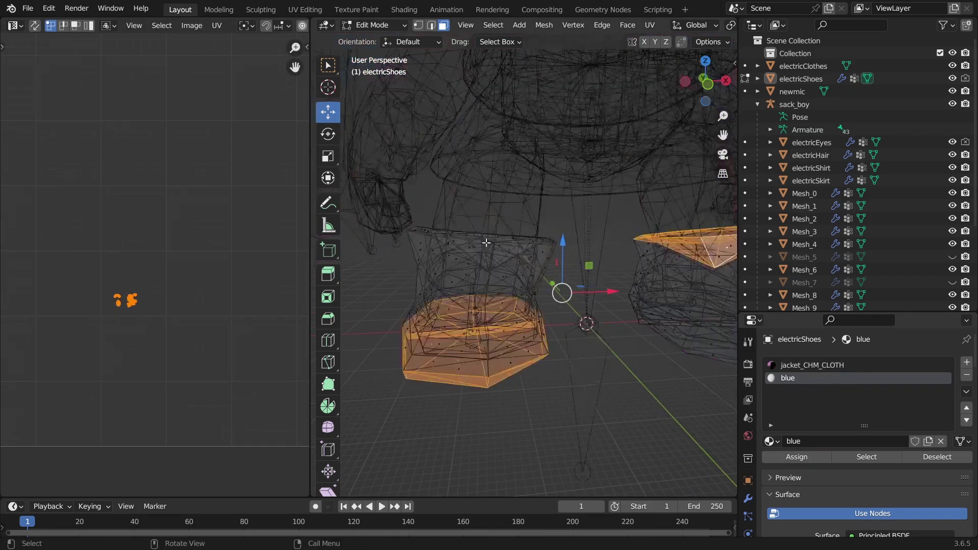
pyautogui.moveTo(377, 198); pyautogui.dragTo(576, 252)
pyautogui.moveTo(575, 252); pyautogui.dragTo(585, 247, button='middle')
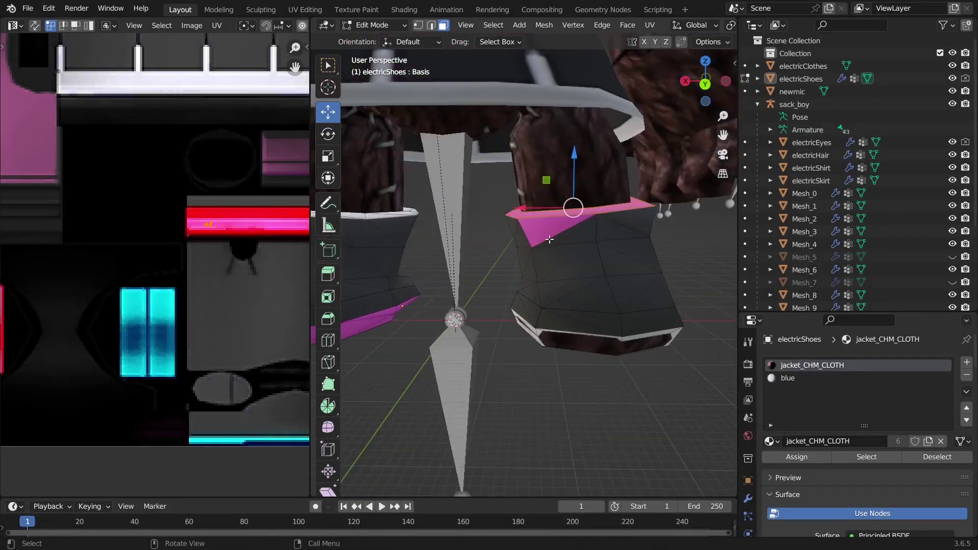
# Add an Image Texture to the blue material's base color and load tron_diffuse.png
pyautogui.click(800, 390)
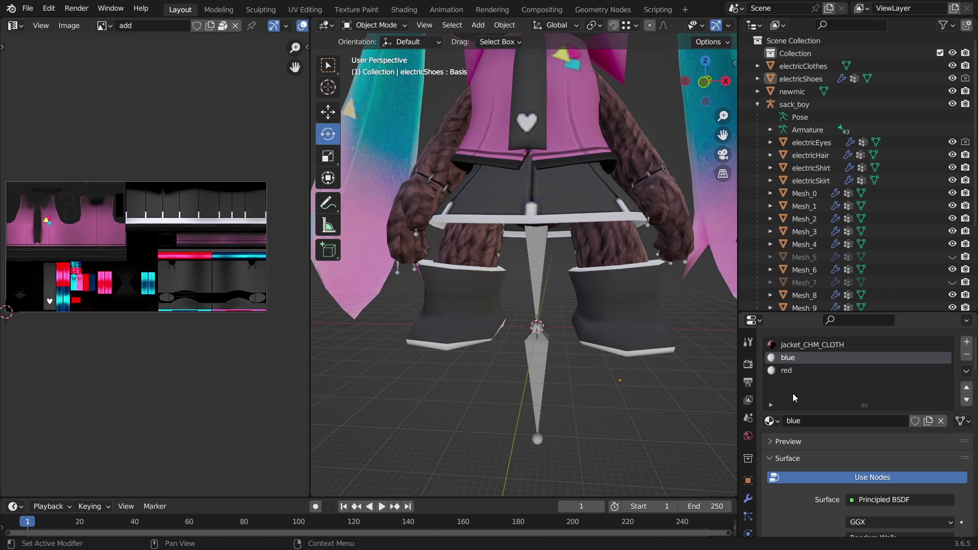
pyautogui.scroll(-5, 793, 393)
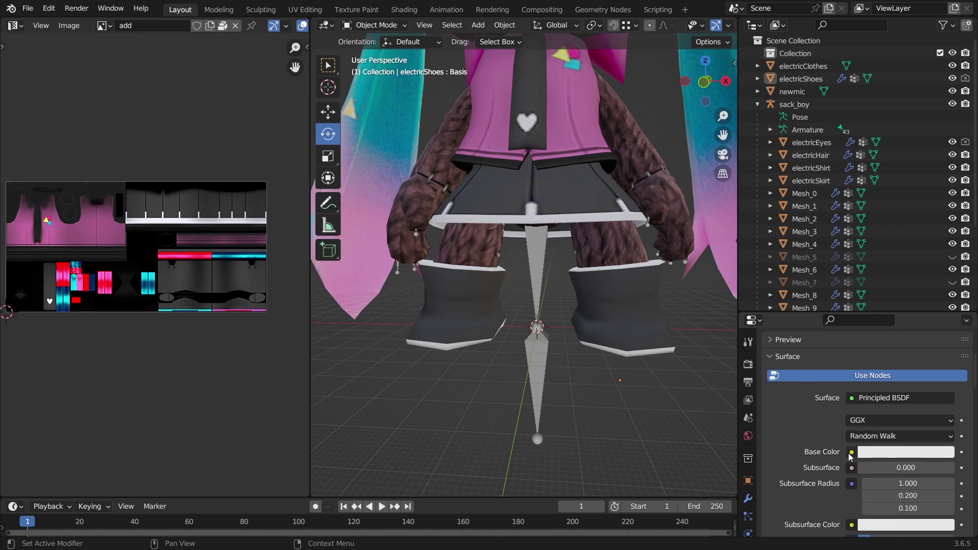
pyautogui.click(851, 453)
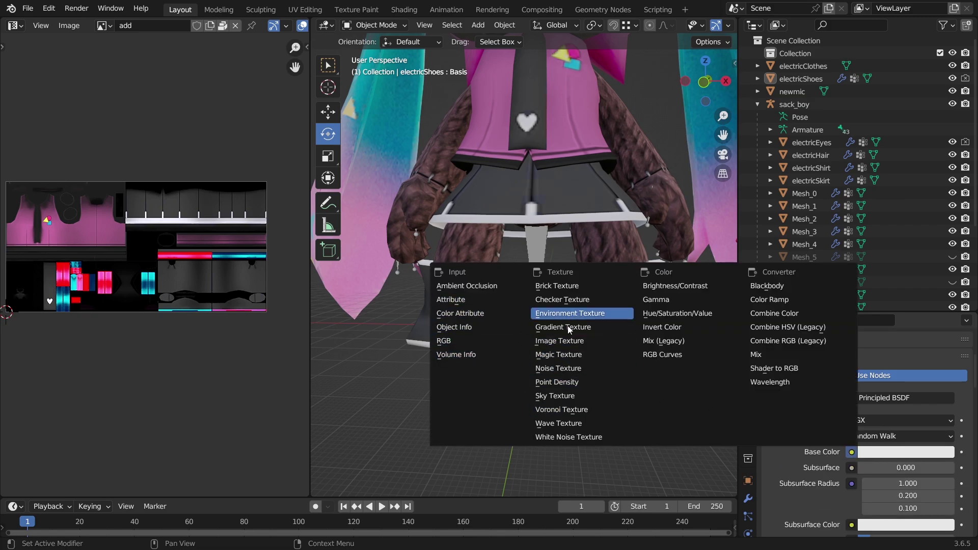
pyautogui.click(559, 340)
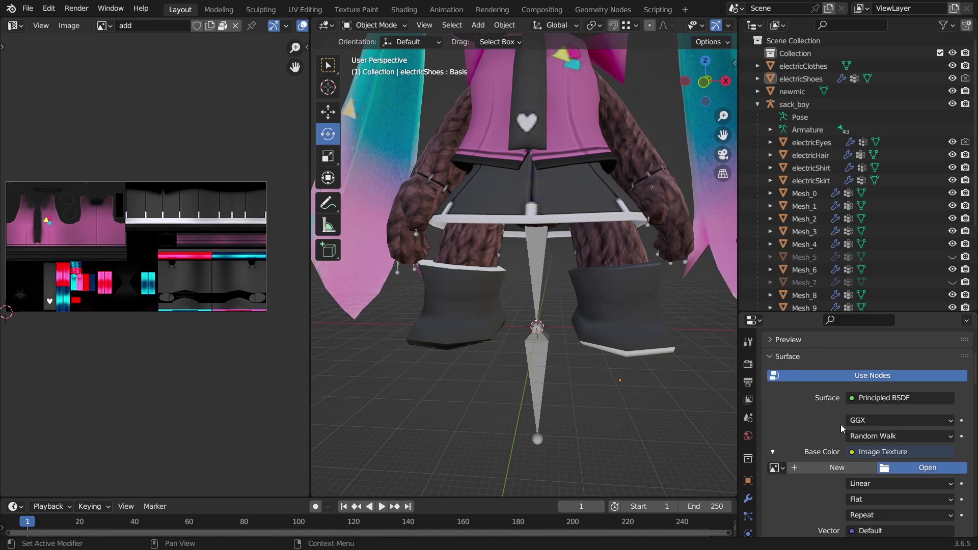
# Select all shoe faces that use the blue material in Edit Mode
pyautogui.press('Tab')
pyautogui.hotkey('shift', 'g')
pyautogui.click(535, 269)
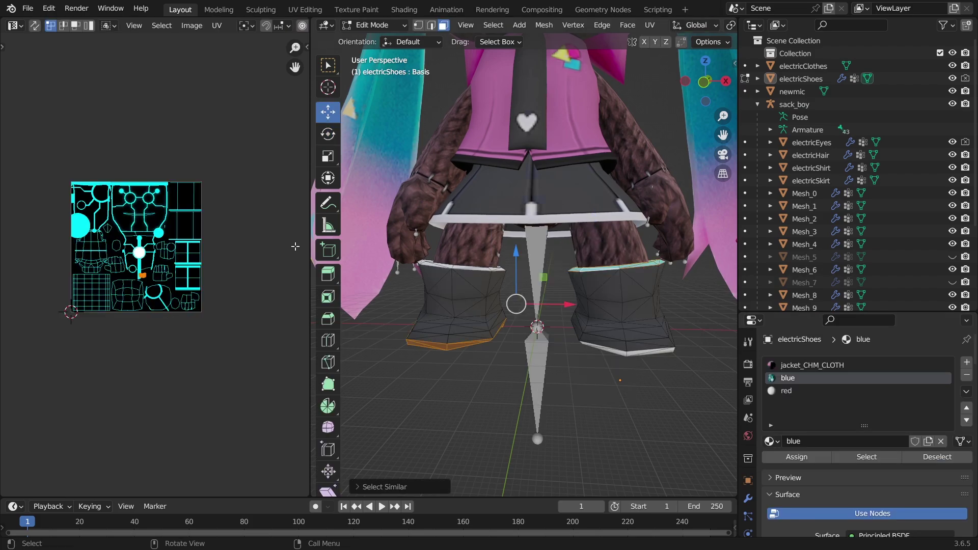
# Move the selected trim faces' UVs onto the solid cyan circle of the texture and check the shoes in Object Mode
pyautogui.scroll(4, 224, 274)
pyautogui.scroll(-3, 224, 274)
pyautogui.scroll(1, 204, 278)
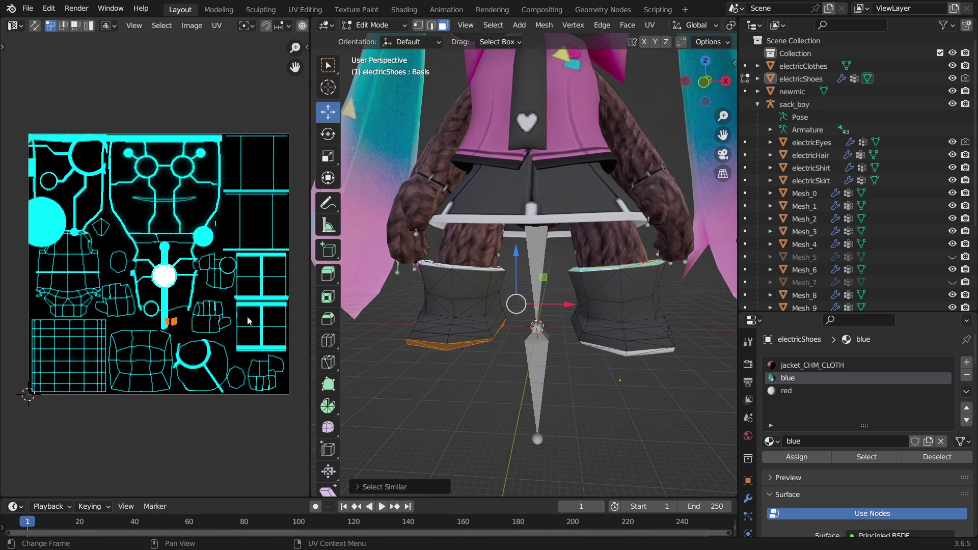
pyautogui.press('g')
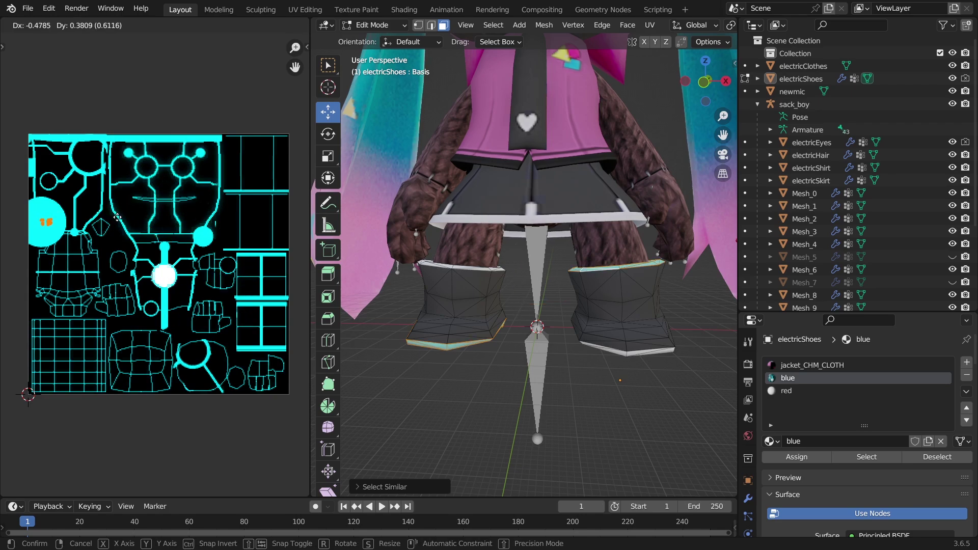
pyautogui.click(118, 216)
pyautogui.press('Tab')
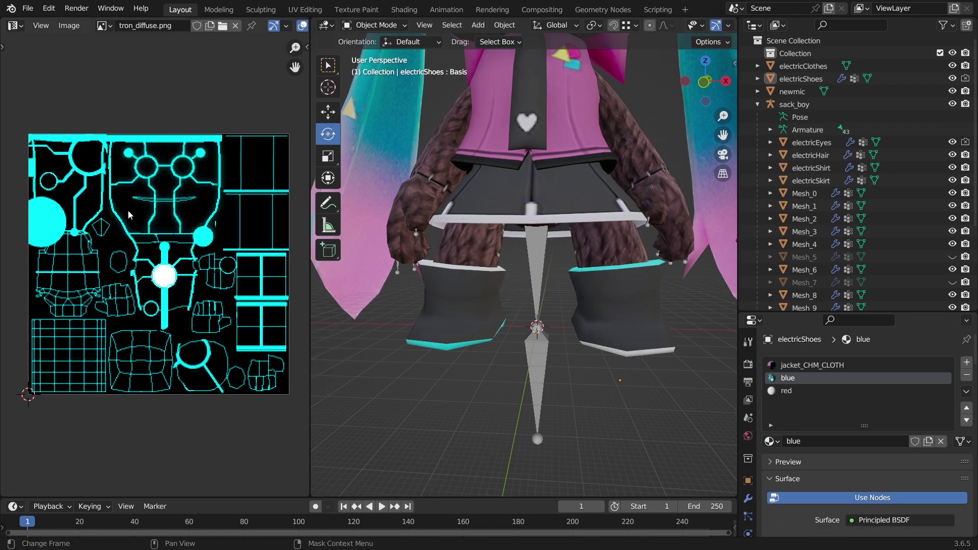
# Give the red material's base color an Image Texture that loads skeleton02.png
pyautogui.press('Tab')
pyautogui.scroll(2, 467, 275)
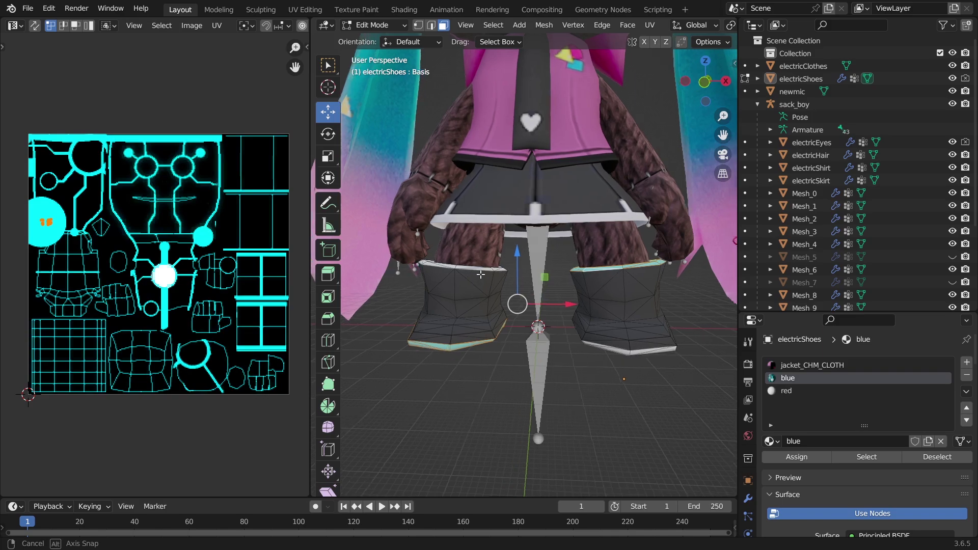
pyautogui.press('Tab')
pyautogui.scroll(2, 503, 298)
pyautogui.moveTo(503, 297); pyautogui.dragTo(670, 362, button='middle')
pyautogui.scroll(-5, 900, 467)
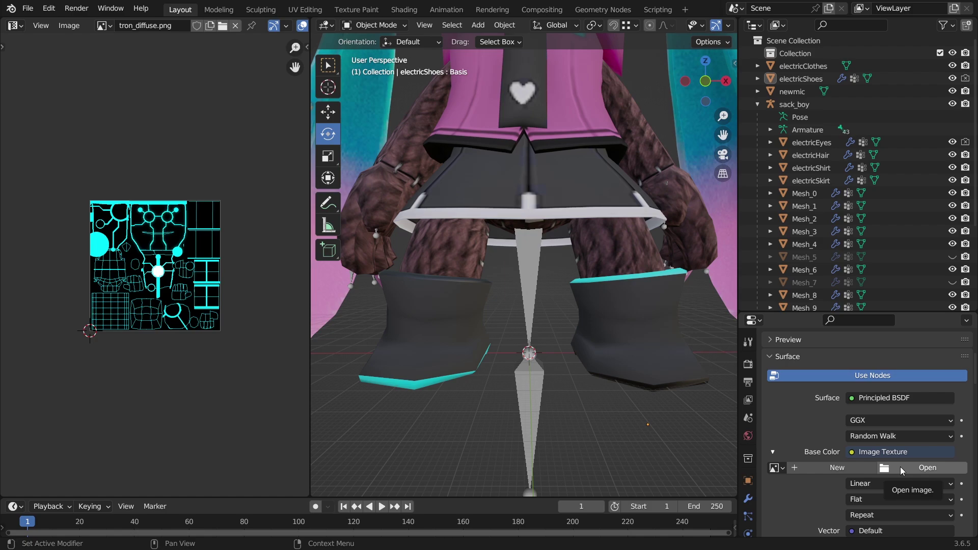
pyautogui.click(903, 465)
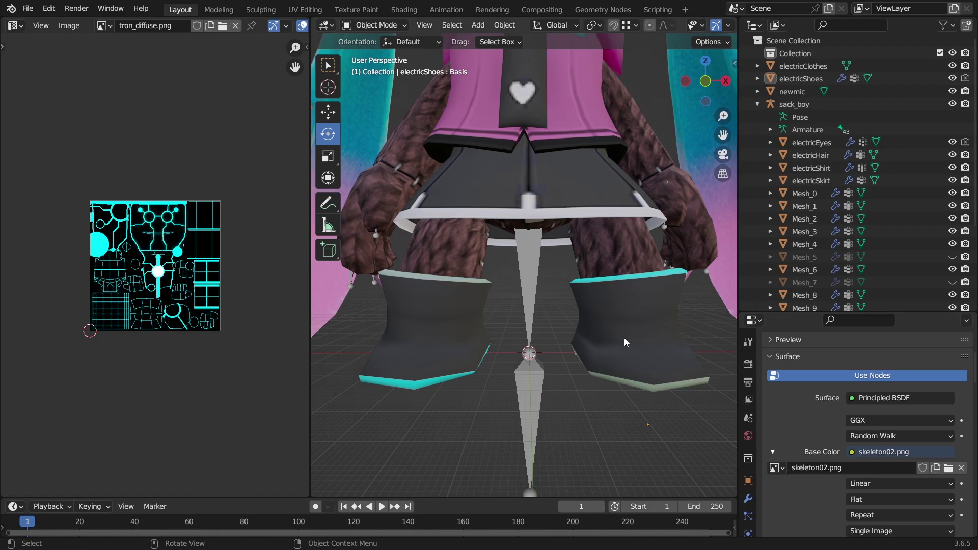
# Select all shoe faces that use the red material
pyautogui.press('Tab')
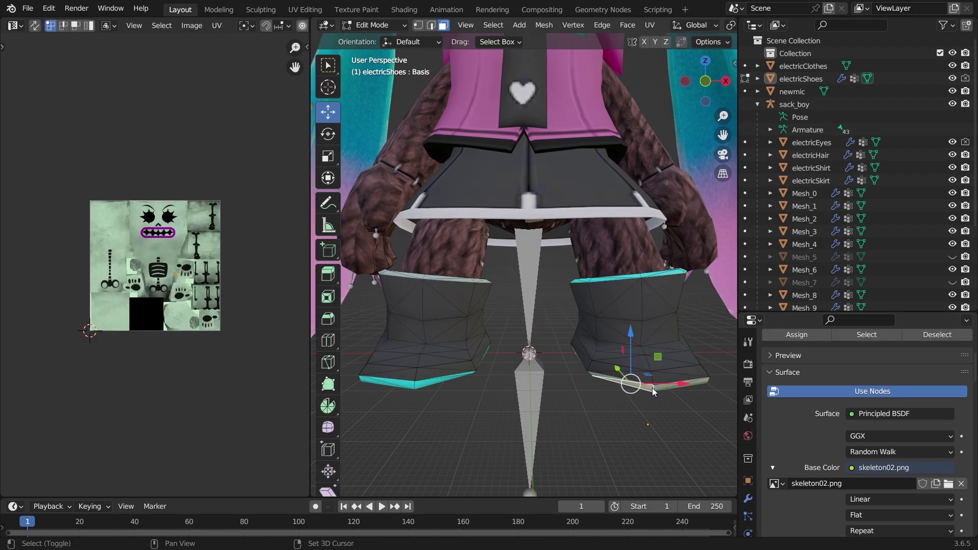
pyautogui.hotkey('shift', 'g')
pyautogui.scroll(4, 206, 255)
pyautogui.moveTo(219, 219); pyautogui.dragTo(224, 281, button='middle')
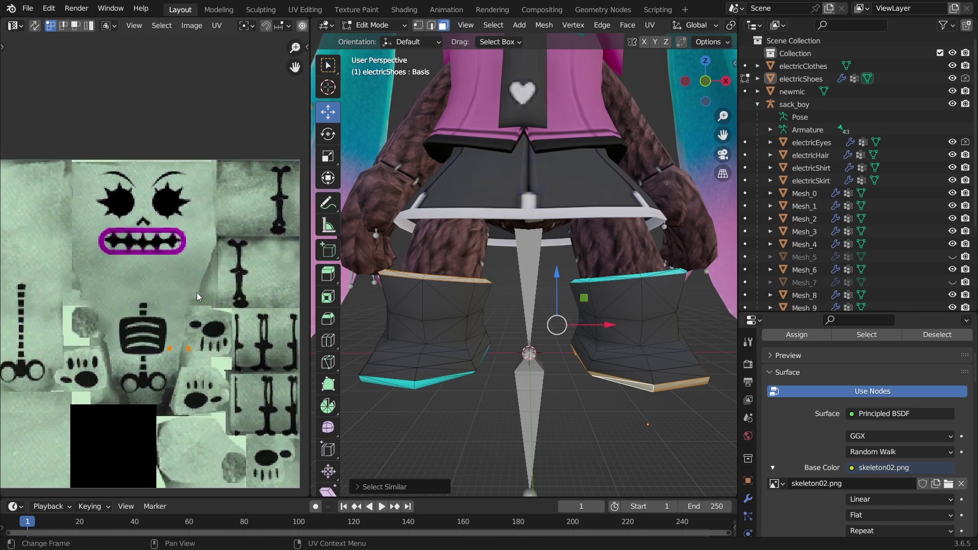
# Move the red faces' UVs to the skeleton's magenta mouth outline and shrink them to fit its lower band
pyautogui.scroll(4, 194, 262)
pyautogui.press('g')
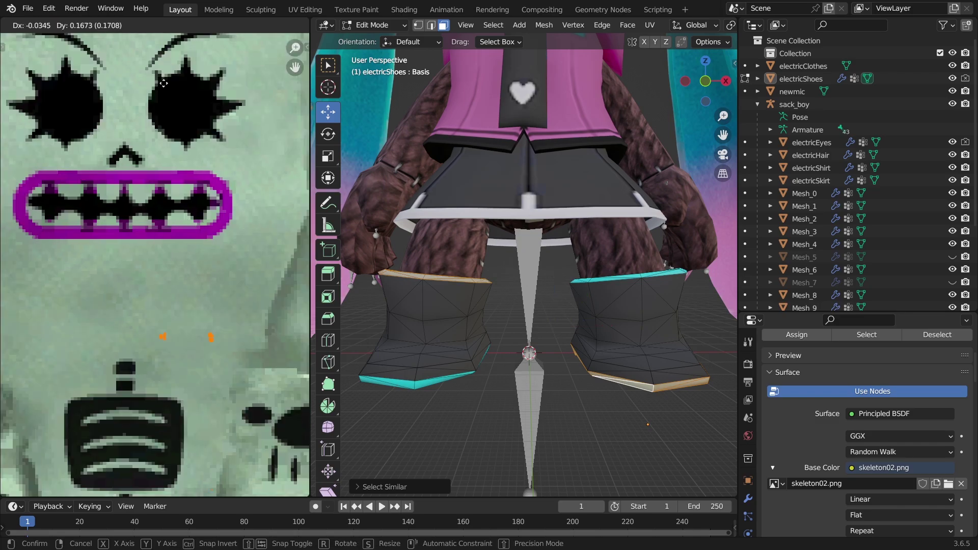
pyautogui.click(159, 46)
pyautogui.press('s')
pyautogui.click(214, 207)
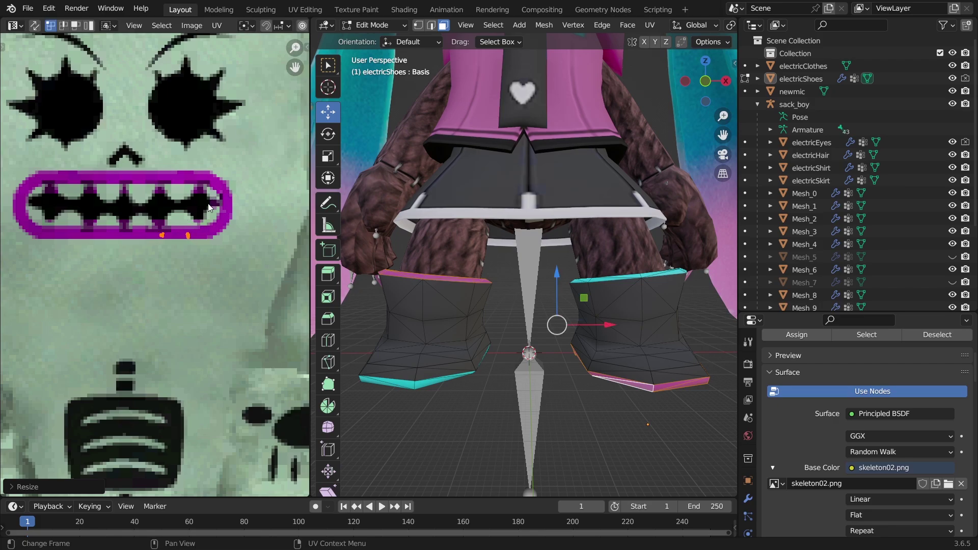
# Shift the red faces' UVs further along the mouth's lower magenta band and check the shoes in Object Mode
pyautogui.scroll(3, 172, 224)
pyautogui.scroll(2, 172, 224)
pyautogui.scroll(2, 224, 187)
pyautogui.press('g')
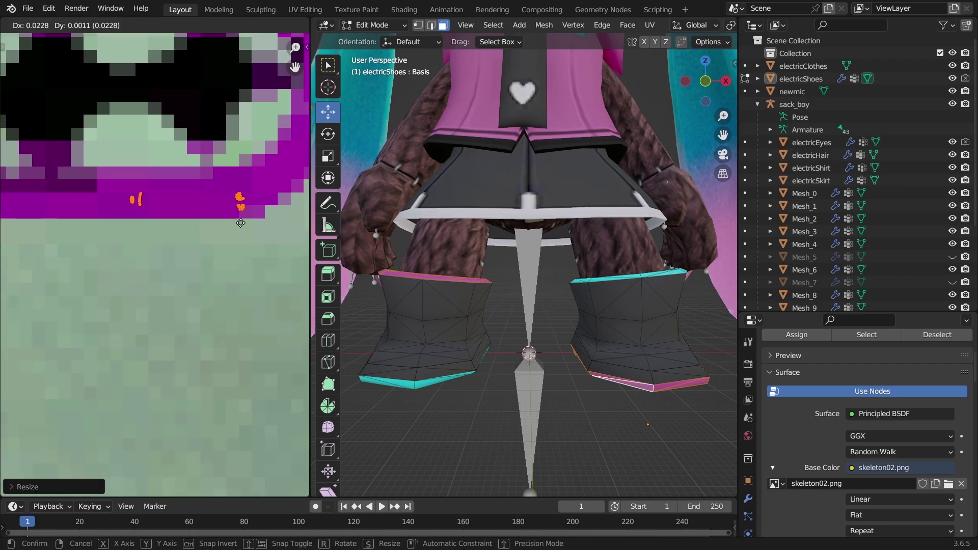
pyautogui.click(260, 226)
pyautogui.press('Tab')
pyautogui.moveTo(558, 311); pyautogui.dragTo(540, 329, button='middle')
pyautogui.scroll(-2, 87, 196)
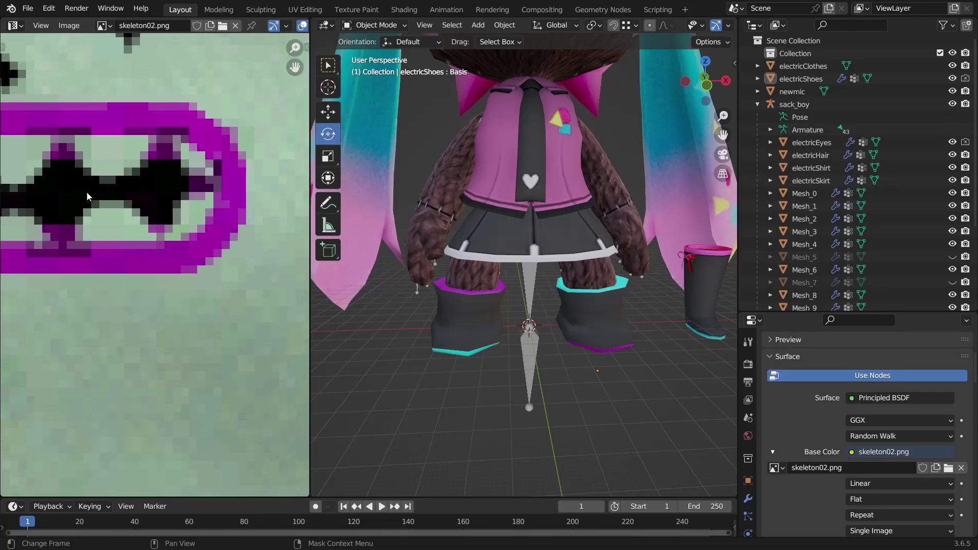
# Move the red faces' UVs to the upper corner of the magenta mouth outline, shrinking and rotating them to follow the curve
pyautogui.scroll(4, 265, 197)
pyautogui.moveTo(265, 197); pyautogui.dragTo(273, 197, button='middle')
pyautogui.scroll(-2, 32, 214)
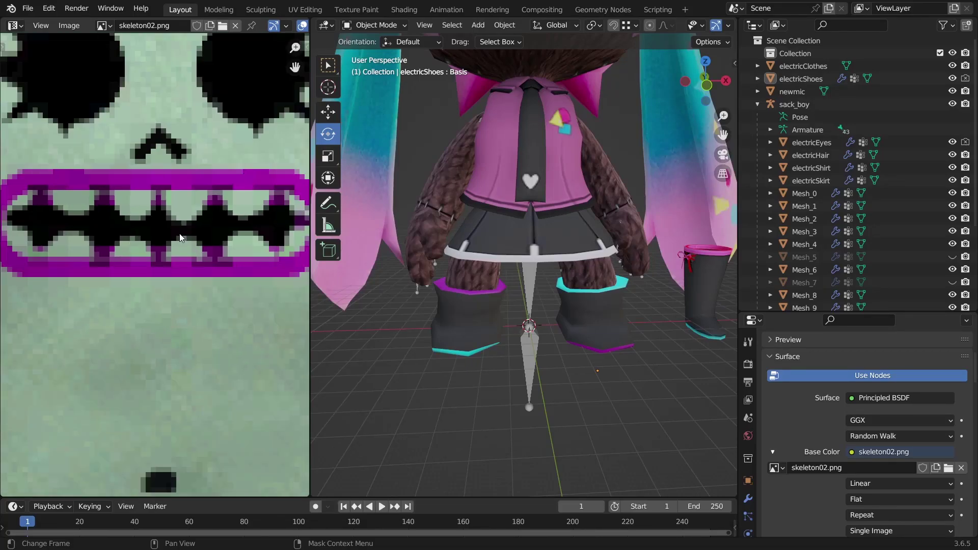
pyautogui.scroll(3, 181, 238)
pyautogui.press('Tab')
pyautogui.press('g')
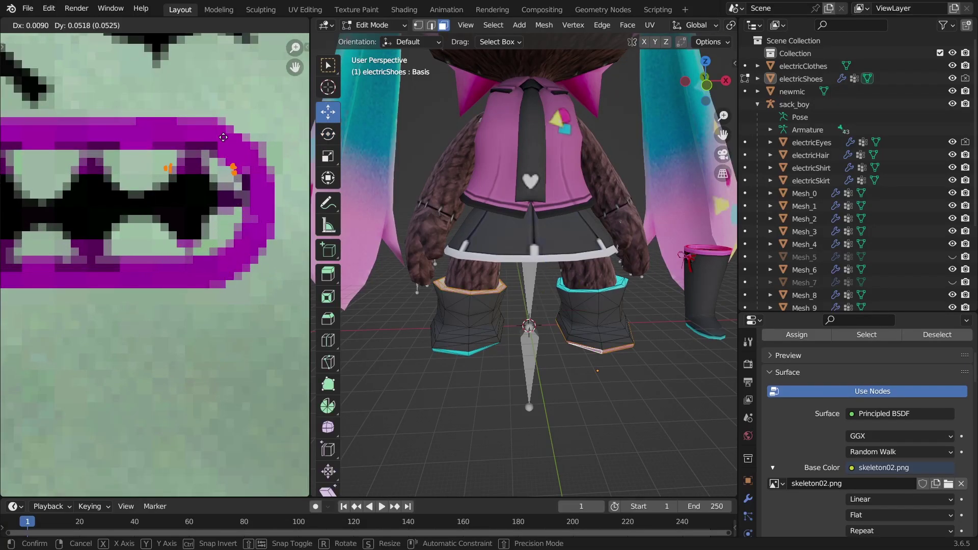
pyautogui.click(224, 138)
pyautogui.press('s')
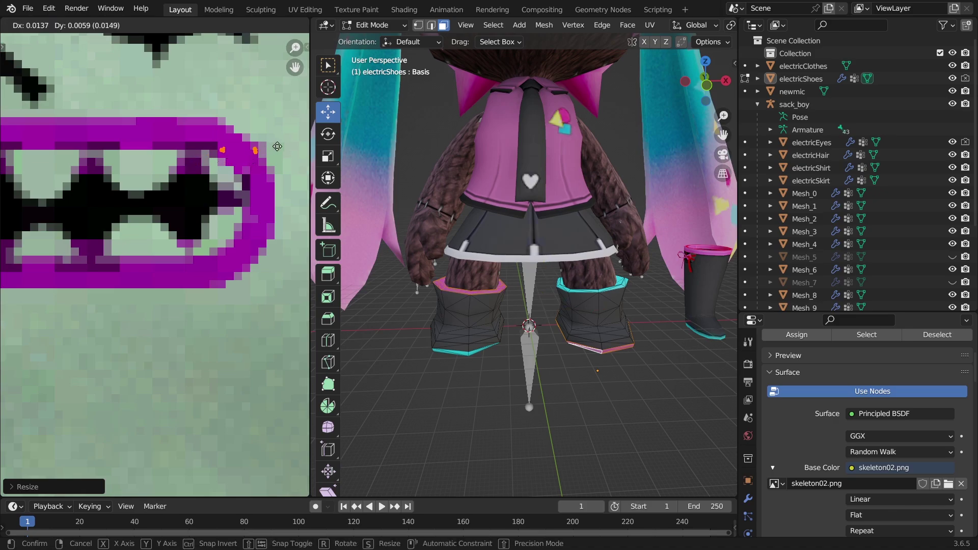
pyautogui.click(255, 138)
pyautogui.press('r')
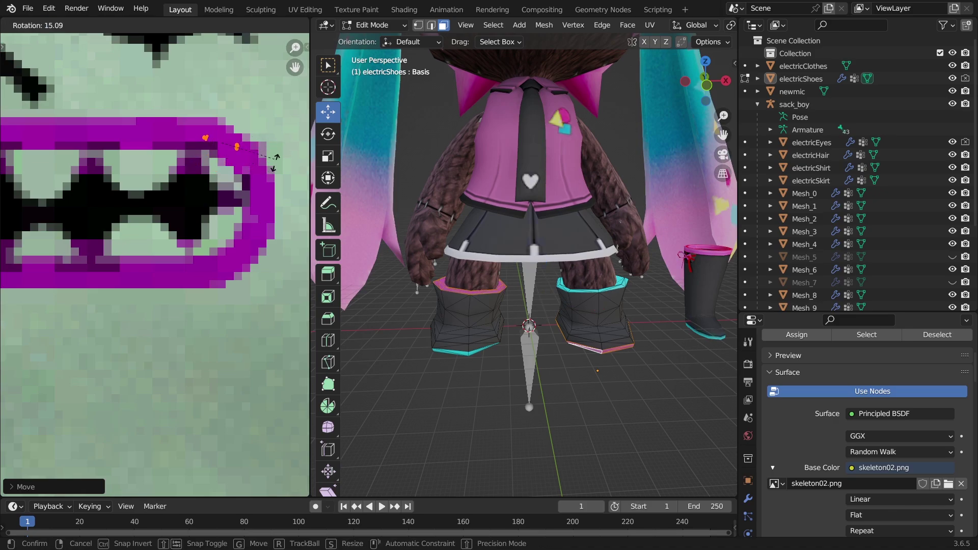
pyautogui.click(265, 191)
pyautogui.press('Tab')
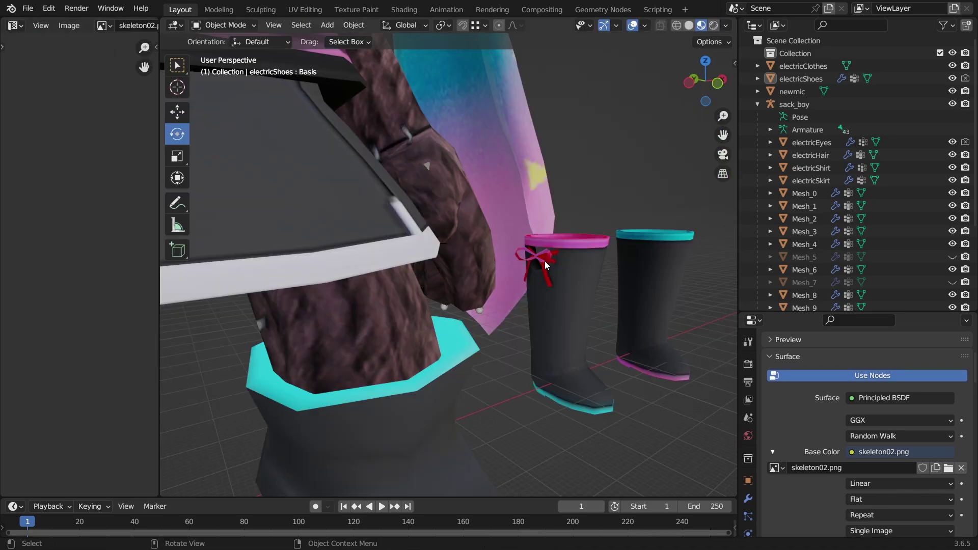
# Select linked parts of the bow on the original pink-rimmed boot of electricClothes in Edit Mode
pyautogui.click(547, 260)
pyautogui.moveTo(549, 261)
pyautogui.mouseDown(button='middle')
pyautogui.moveTo(438, 279)
pyautogui.moveTo(567, 267)
pyautogui.moveTo(461, 288)
pyautogui.moveTo(530, 295)
pyautogui.moveTo(457, 320)
pyautogui.moveTo(433, 289)
pyautogui.moveTo(367, 338)
pyautogui.moveTo(349, 338)
pyautogui.moveTo(433, 300)
pyautogui.moveTo(594, 295)
pyautogui.moveTo(521, 269)
pyautogui.moveTo(472, 334)
pyautogui.mouseUp(button='middle')
pyautogui.scroll(1, 567, 266)
pyautogui.scroll(2, 408, 291)
pyautogui.press('Tab')
pyautogui.click(409, 291)
pyautogui.hotkey('ctrl', 'l')
pyautogui.scroll(2, 433, 289)
pyautogui.keyDown('shift'); pyautogui.click(513, 295); pyautogui.keyUp('shift')
pyautogui.hotkey('ctrl', 'l')
# Add the bow's remaining loops and ribbon tails to the selection in wireframe view, including their linked faces, and return to textured shading
pyautogui.hotkey('shift', 'z')
pyautogui.moveTo(434, 301); pyautogui.dragTo(484, 300)
pyautogui.hotkey('shift', 'z')
pyautogui.moveTo(497, 307)
pyautogui.mouseDown(button='middle')
pyautogui.moveTo(432, 323)
pyautogui.moveTo(570, 316)
pyautogui.mouseUp(button='middle')
pyautogui.moveTo(591, 353); pyautogui.dragTo(514, 415)
pyautogui.press('z')
pyautogui.keyDown('shift'); pyautogui.moveTo(609, 438); pyautogui.dragTo(520, 331); pyautogui.keyUp('shift')
pyautogui.moveTo(519, 332); pyautogui.dragTo(168, 356, button='middle')
pyautogui.keyDown('shift'); pyautogui.moveTo(450, 432); pyautogui.dragTo(426, 373); pyautogui.keyUp('shift')
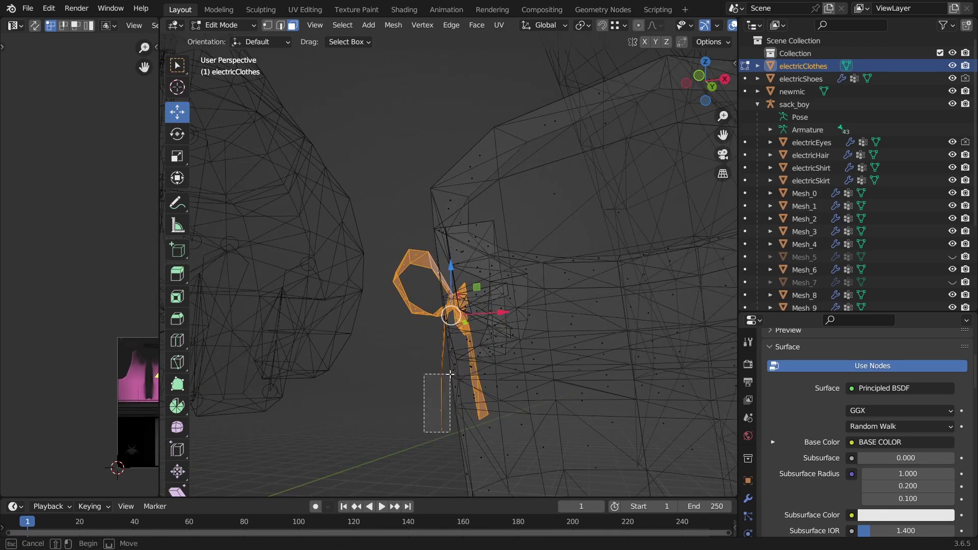
pyautogui.hotkey('ctrl', 'l')
pyautogui.moveTo(425, 352); pyautogui.dragTo(396, 316, button='middle')
pyautogui.press('z')
pyautogui.click(396, 386)
# Separate the selected bow faces into their own object and select that object in Object Mode
pyautogui.moveTo(396, 356); pyautogui.dragTo(530, 301, button='middle')
pyautogui.scroll(-8, 530, 301)
pyautogui.rightClick(469, 288)
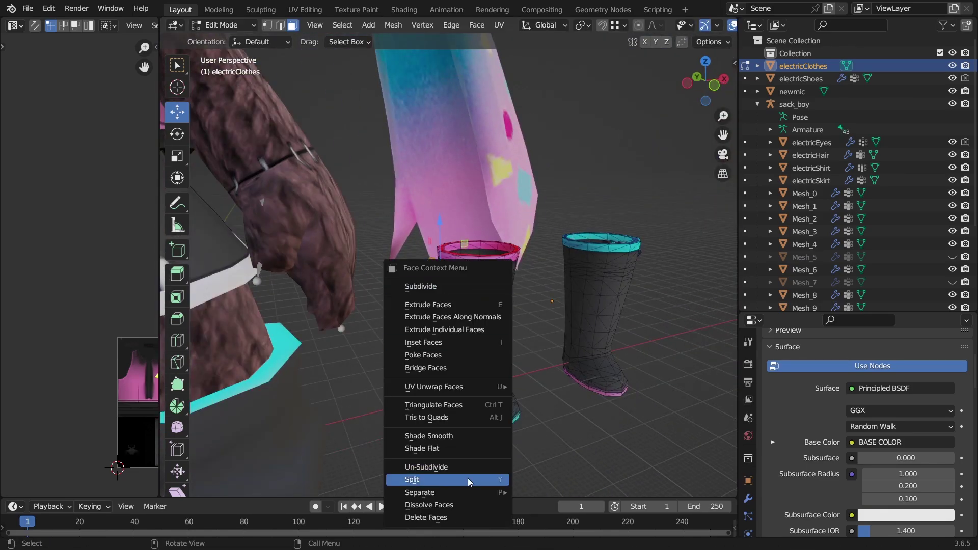
pyautogui.moveTo(469, 492)
pyautogui.click(539, 492)
pyautogui.press('Tab')
pyautogui.click(809, 79)
# Replace the separated bow's jacket_CHM_CLOTH material with the existing red material
pyautogui.click(770, 415)
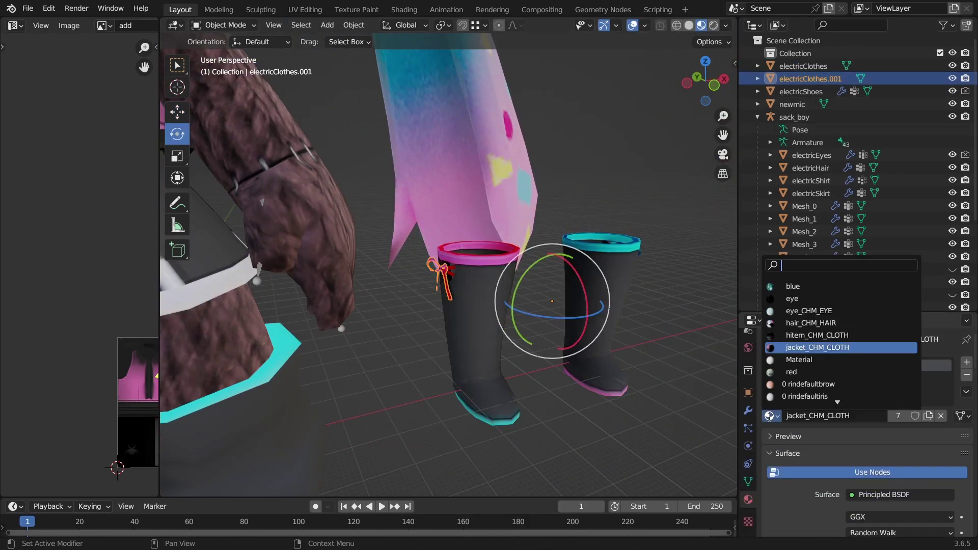
pyautogui.scroll(4, 807, 304)
pyautogui.click(804, 353)
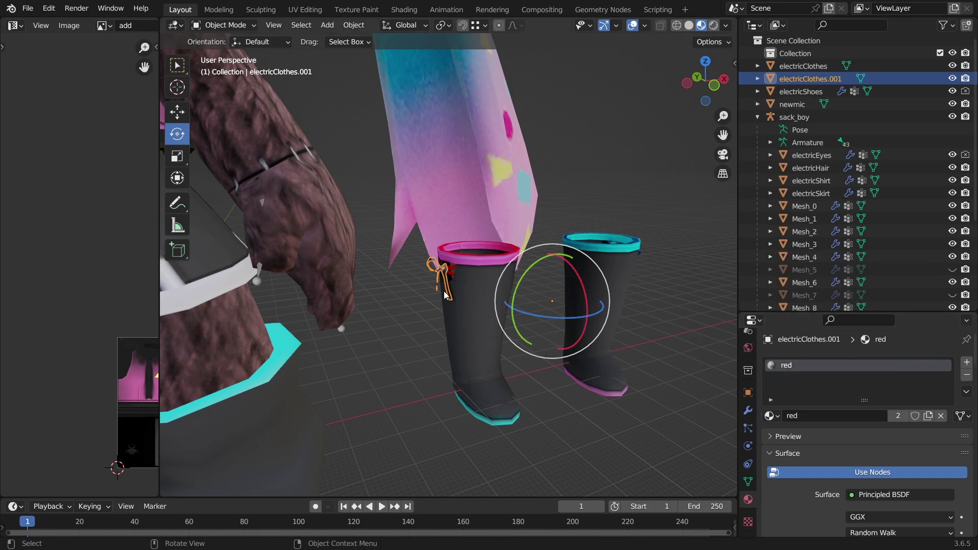
# Select all of the bow's faces and move and shrink their UVs over the skeleton's mouth in skeleton02.png
pyautogui.scroll(4, 448, 290)
pyautogui.moveTo(455, 289); pyautogui.dragTo(523, 278, button='middle')
pyautogui.scroll(2, 489, 297)
pyautogui.press('Tab')
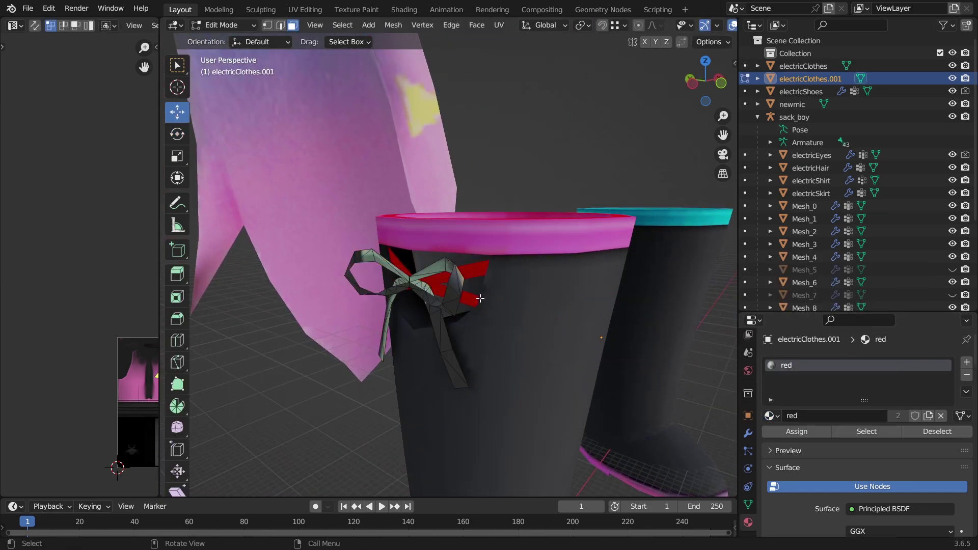
pyautogui.scroll(7, 56, 227)
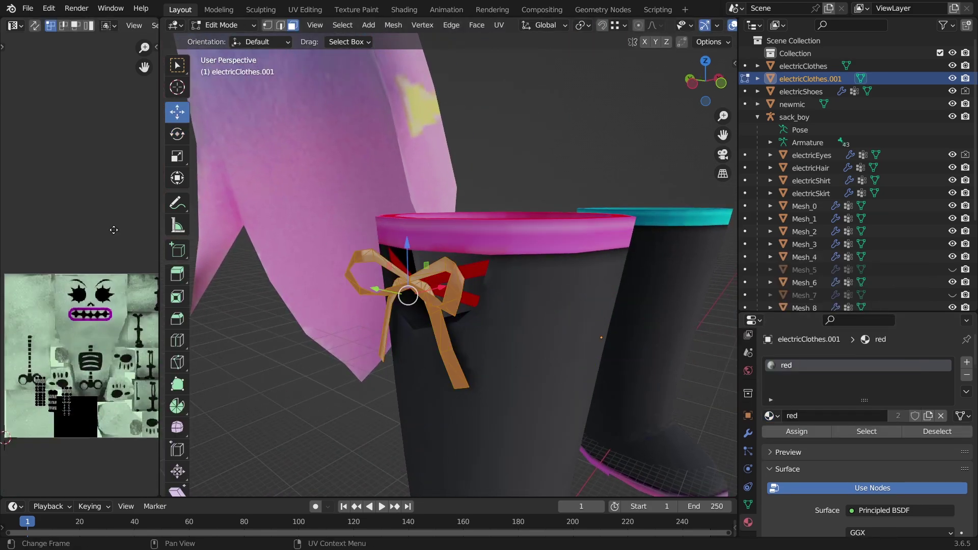
pyautogui.press('g')
pyautogui.click(116, 279)
pyautogui.scroll(4, 90, 283)
pyautogui.press('s')
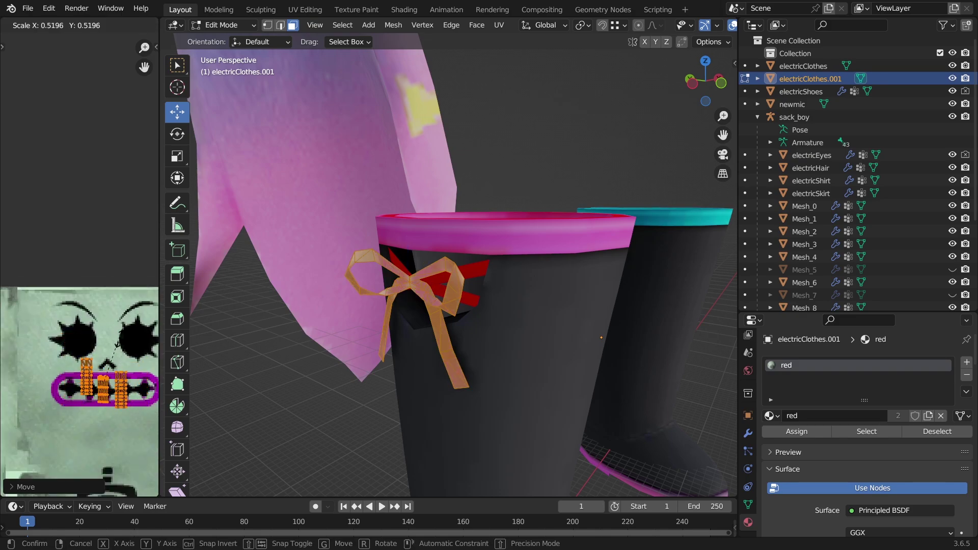
pyautogui.click(97, 371)
# Shrink the bow's UVs further, place them on the mouth's upper magenta band, and check the bow in Object Mode
pyautogui.scroll(2, 91, 339)
pyautogui.scroll(3, 90, 249)
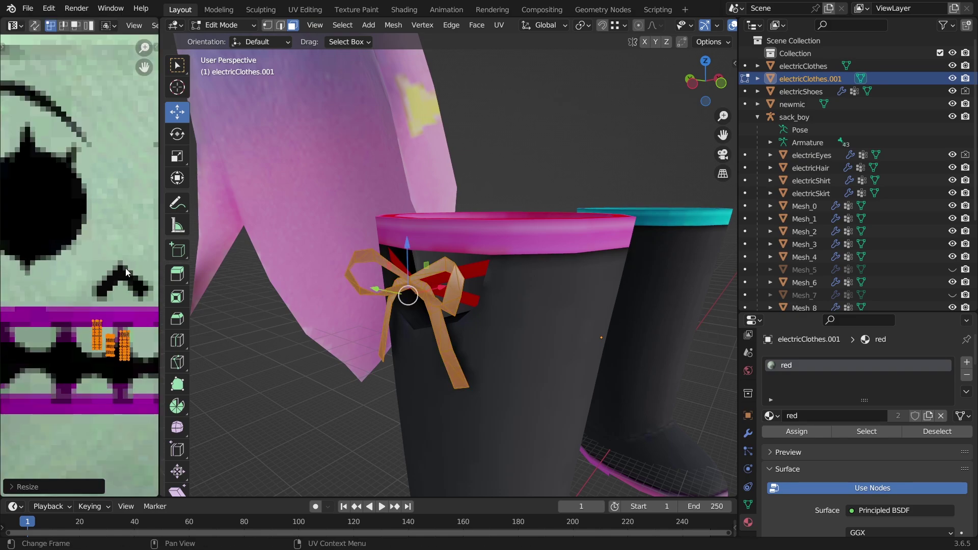
pyautogui.press('s')
pyautogui.click(119, 330)
pyautogui.press('g')
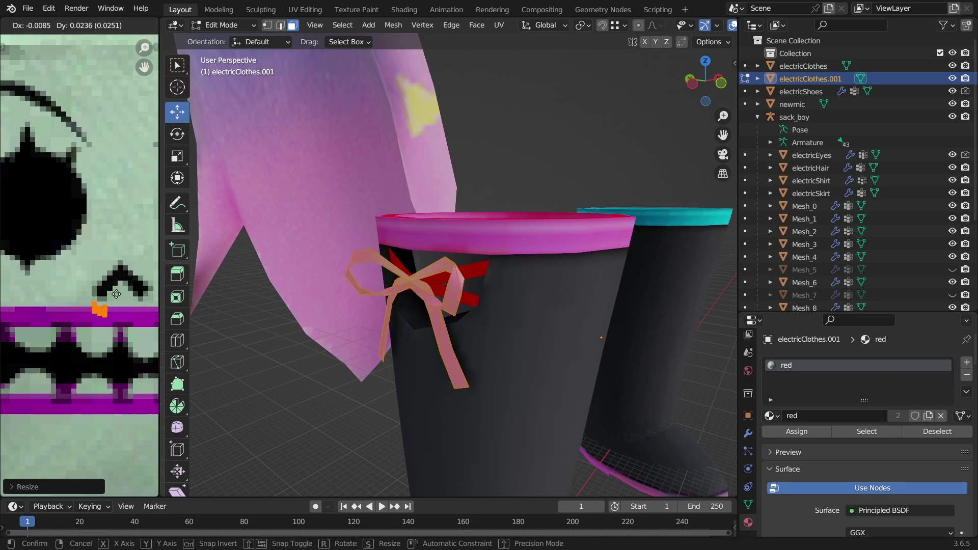
pyautogui.click(123, 282)
pyautogui.press('Tab')
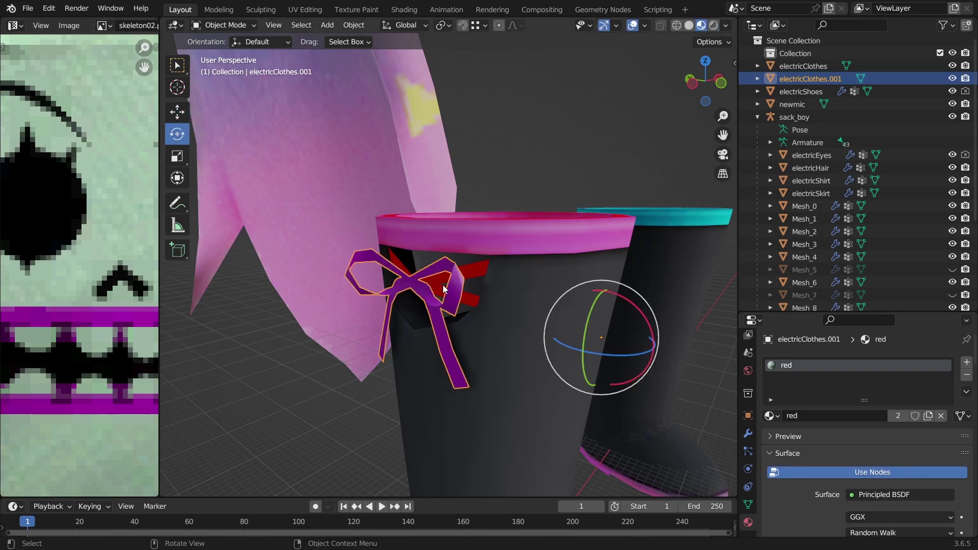
# Set the separated bow's origin to its geometry
pyautogui.scroll(-5, 443, 280)
pyautogui.click(354, 25)
pyautogui.moveTo(375, 51)
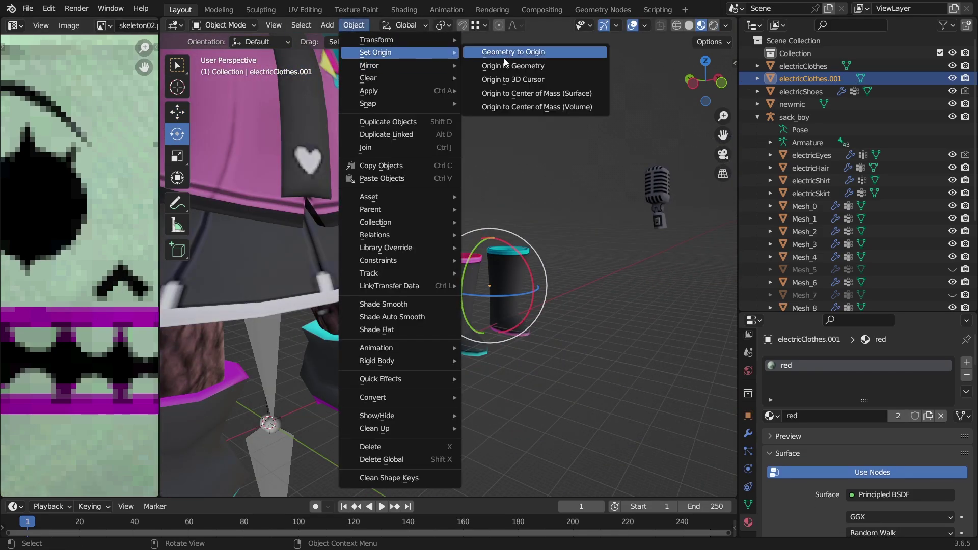
pyautogui.click(507, 64)
# Move the bow from the original boot over to the character's magenta-rimmed shoe
pyautogui.moveTo(563, 249); pyautogui.dragTo(545, 266, button='middle')
pyautogui.scroll(-2, 545, 265)
pyautogui.press('g')
pyautogui.press('g')
pyautogui.click(368, 307)
pyautogui.scroll(4, 368, 308)
pyautogui.moveTo(369, 307); pyautogui.dragTo(392, 254, button='middle')
# Reposition the bow just below the shoe's magenta rim and resize it to suit the shoe
pyautogui.press('g')
pyautogui.click(437, 305)
pyautogui.press('s')
pyautogui.click(612, 301)
pyautogui.moveTo(611, 301); pyautogui.dragTo(525, 280, button='middle')
pyautogui.scroll(4, 524, 280)
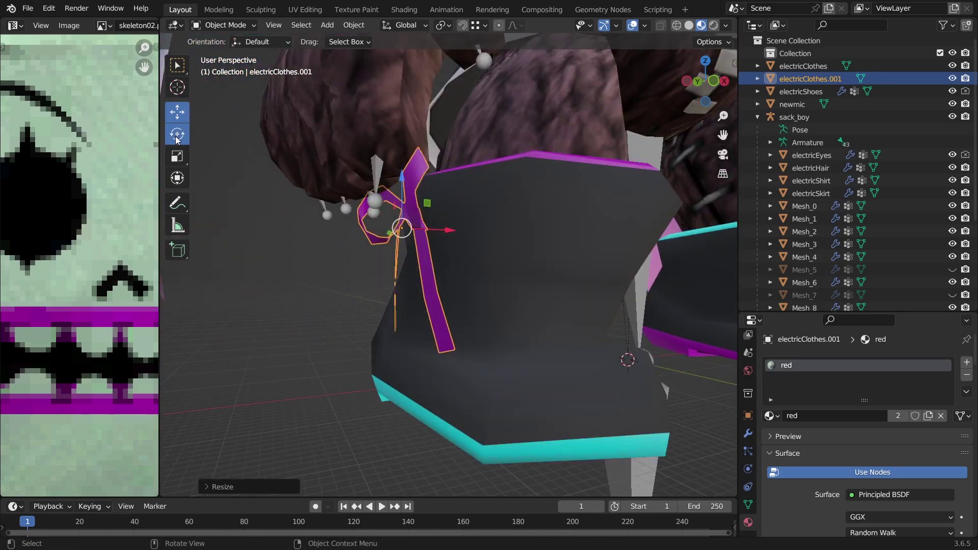
# Rotate the bow to follow the side of the magenta-rimmed shoe and adjust its scale
pyautogui.click(177, 134)
pyautogui.moveTo(402, 227); pyautogui.dragTo(377, 224)
pyautogui.press('s')
pyautogui.moveTo(448, 174); pyautogui.dragTo(422, 264, button='middle')
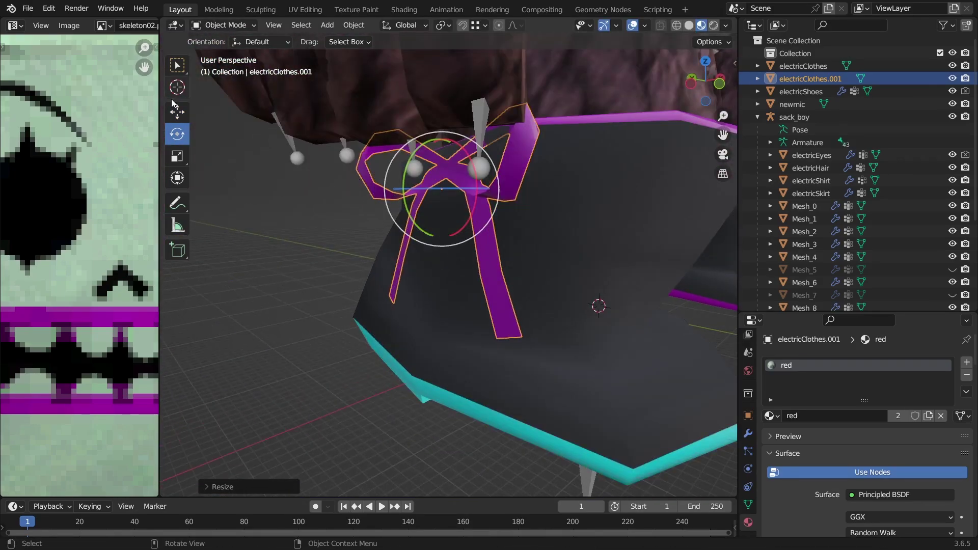
# Fine-tune the bow's rotation and shift it against the outer side of the magenta-rimmed shoe
pyautogui.moveTo(391, 168); pyautogui.dragTo(400, 158)
pyautogui.moveTo(402, 166); pyautogui.dragTo(436, 115, button='middle')
pyautogui.click(178, 111)
pyautogui.moveTo(573, 197); pyautogui.dragTo(576, 209)
pyautogui.moveTo(575, 209); pyautogui.dragTo(405, 226, button='middle')
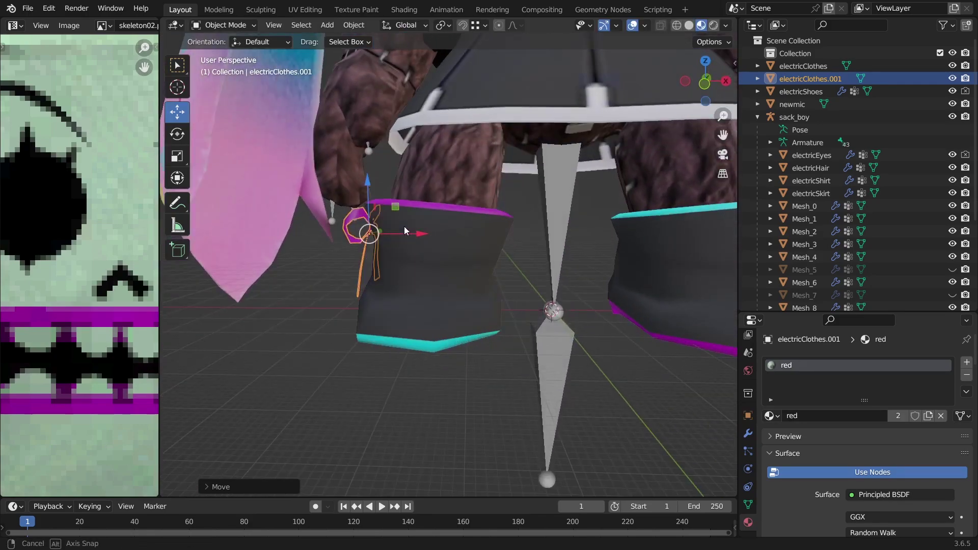
# Join the electricClothes.001 bow into the electricShoes object
pyautogui.click(822, 89)
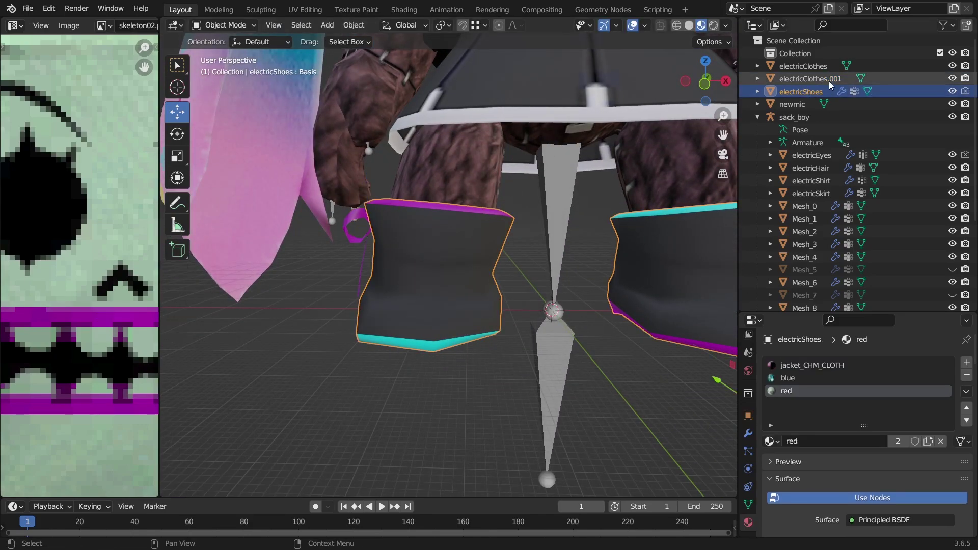
pyautogui.keyDown('ctrl'); pyautogui.click(829, 81); pyautogui.keyUp('ctrl')
pyautogui.keyDown('ctrl'); pyautogui.click(815, 89); pyautogui.keyUp('ctrl')
pyautogui.rightClick(496, 189)
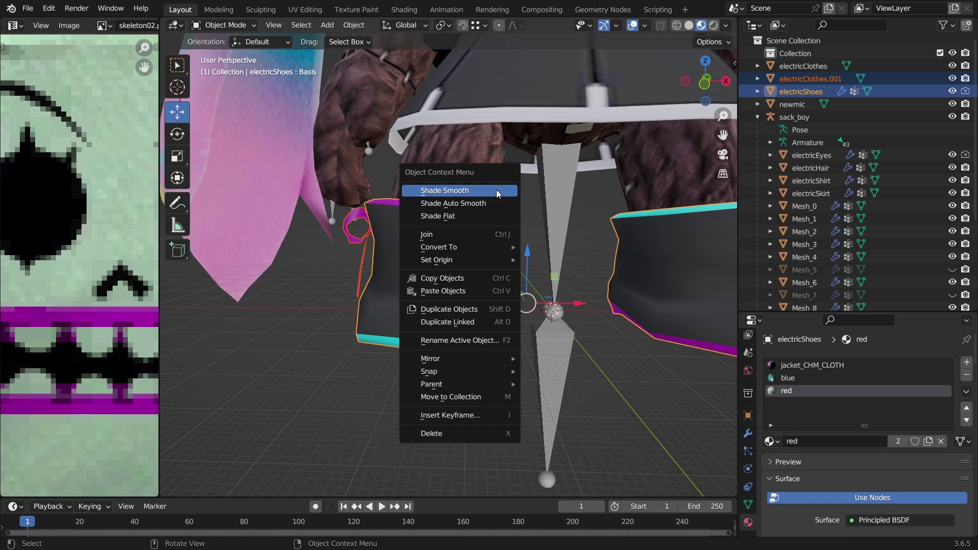
pyautogui.click(463, 233)
# Duplicate the bow's faces within electricShoes, place the copy between the shoes and rotate it to face the opposite side
pyautogui.press('Tab')
pyautogui.hotkey('shift', 'z')
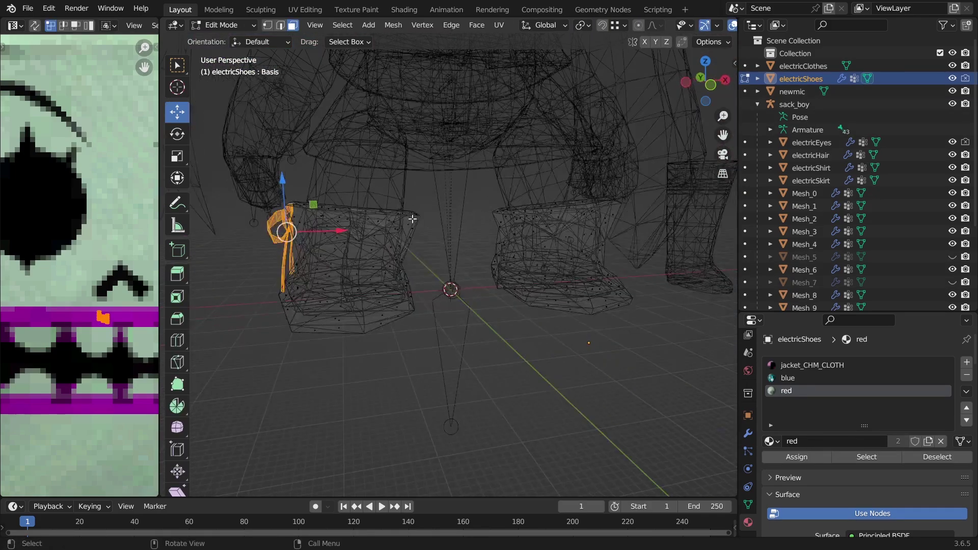
pyautogui.moveTo(343, 235); pyautogui.dragTo(490, 233)
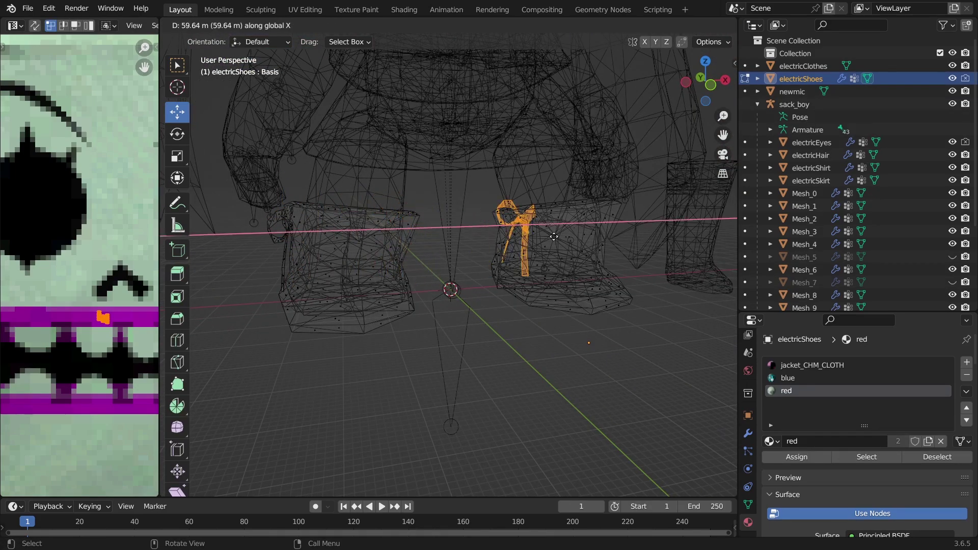
pyautogui.click(321, 160)
pyautogui.click(176, 136)
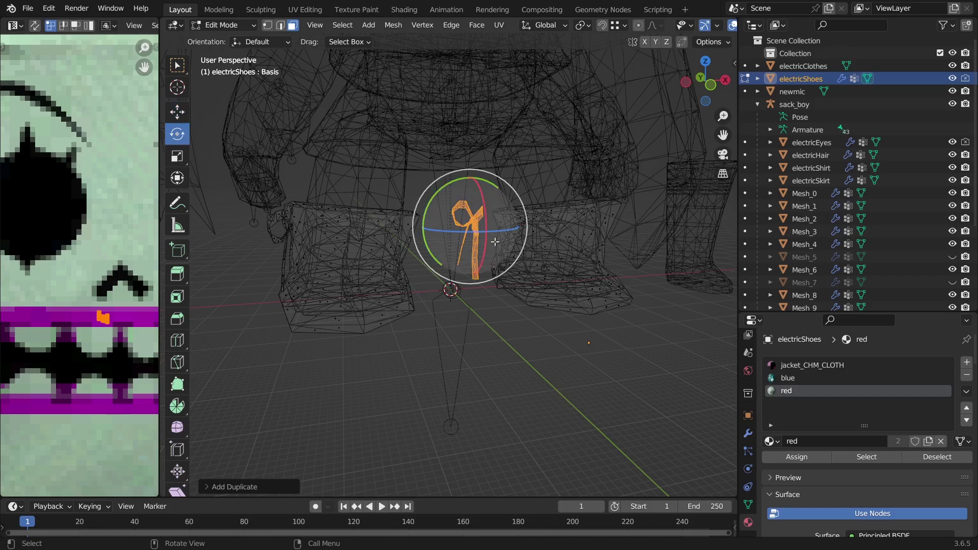
pyautogui.moveTo(471, 234); pyautogui.dragTo(426, 181)
# Assign the blue material to the duplicated bow and fit it against the outer side of the cyan-rimmed shoe
pyautogui.click(802, 377)
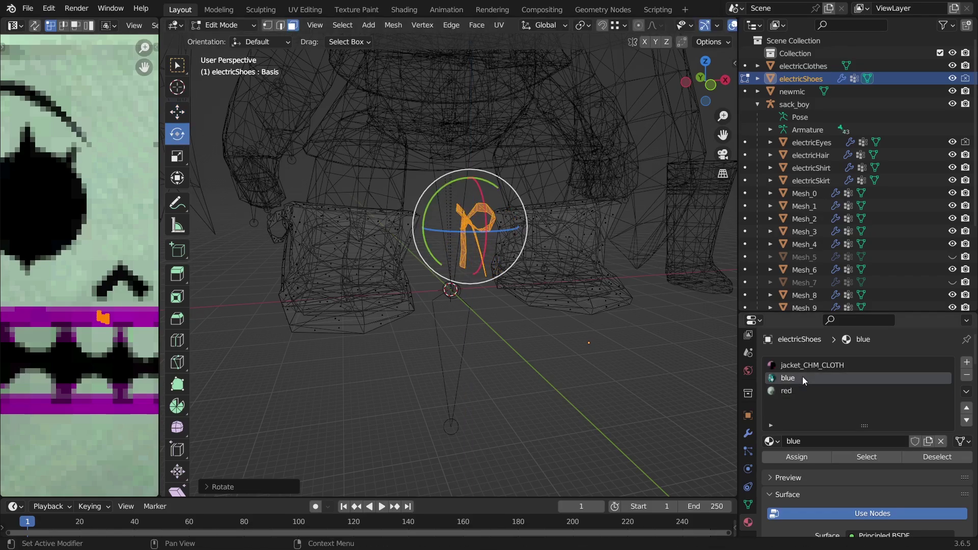
pyautogui.click(789, 458)
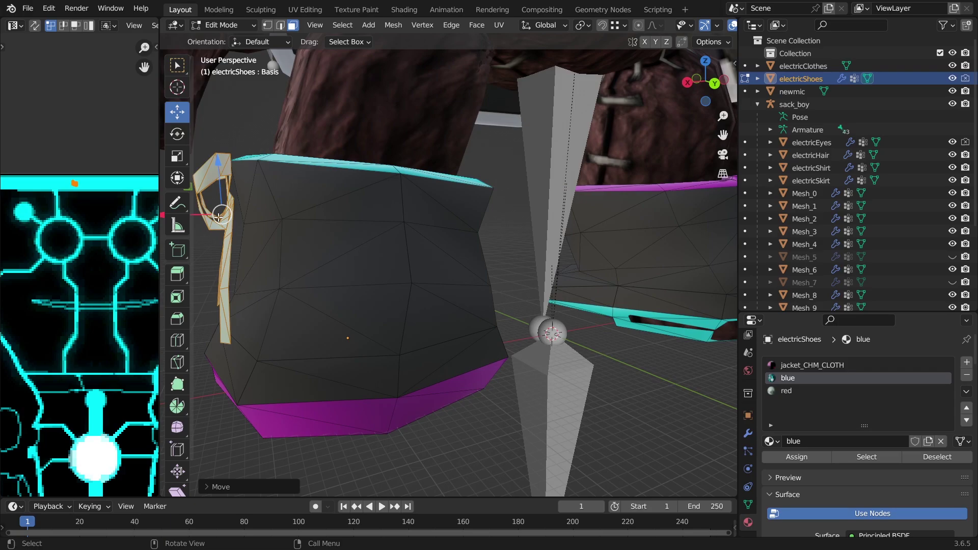
pyautogui.moveTo(235, 217); pyautogui.dragTo(240, 194)
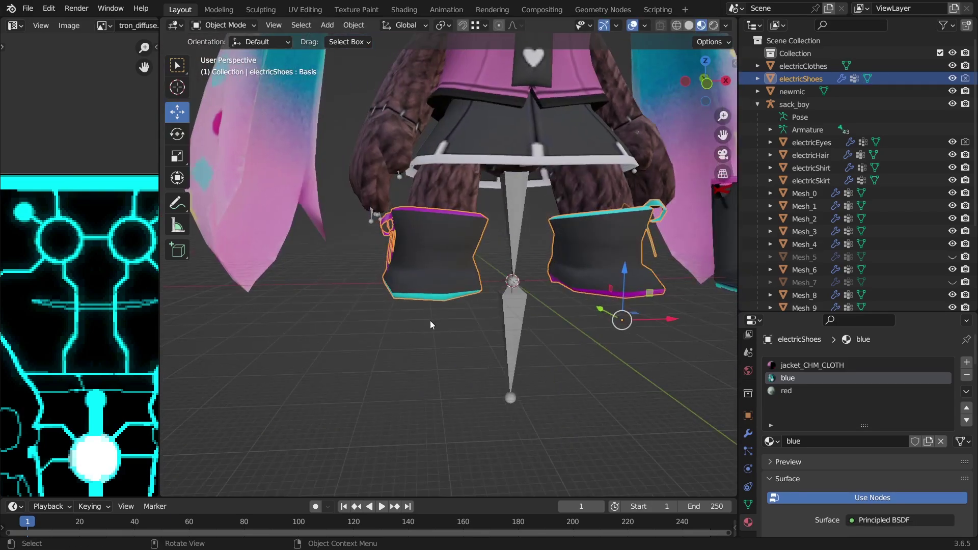
# Examine the Bip01 L Calf weights on the shoes and the attached bows in Weight Paint mode
pyautogui.click(430, 324)
pyautogui.moveTo(430, 324)
pyautogui.mouseDown(button='middle')
pyautogui.moveTo(488, 310)
pyautogui.moveTo(368, 323)
pyautogui.moveTo(422, 319)
pyautogui.mouseUp(button='middle')
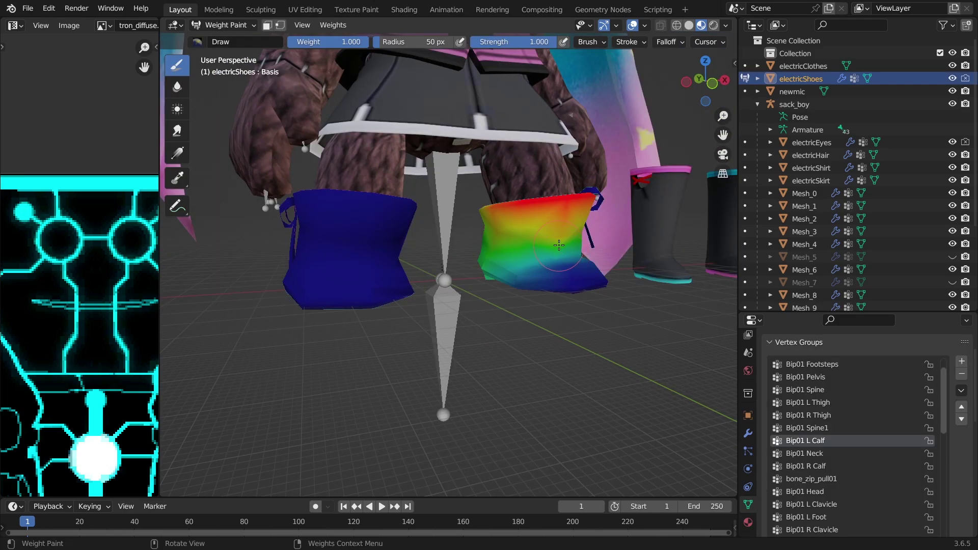
pyautogui.moveTo(553, 246); pyautogui.dragTo(404, 262, button='middle')
pyautogui.scroll(3, 404, 263)
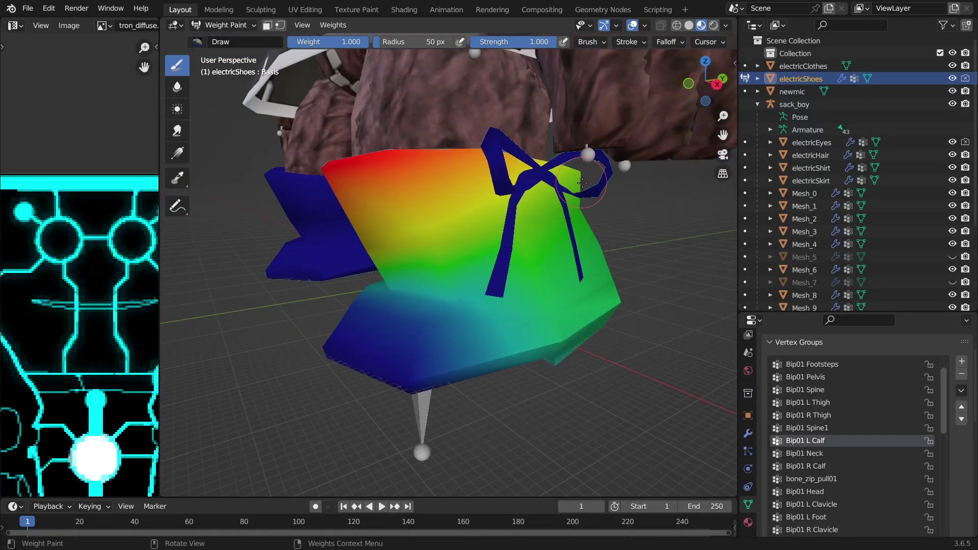
# Assign the bow on the magenta-rimmed shoe to the Bip01 R Calf vertex group with a weight of 1.000
pyautogui.click(214, 25)
pyautogui.click(225, 53)
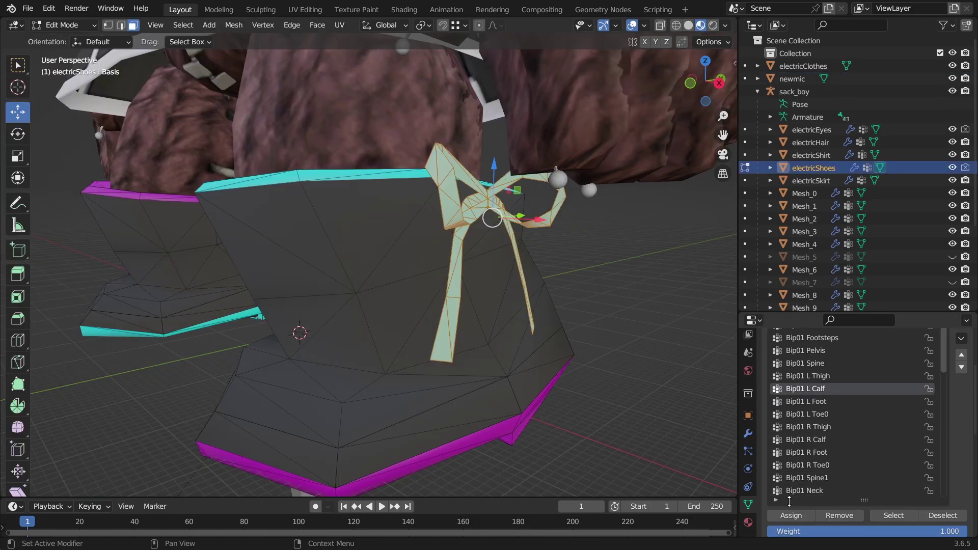
pyautogui.moveTo(436, 272); pyautogui.dragTo(481, 262, button='middle')
pyautogui.scroll(-3, 459, 260)
pyautogui.keyDown('shift'); pyautogui.moveTo(365, 247); pyautogui.dragTo(459, 244, button='middle'); pyautogui.keyUp('shift')
pyautogui.scroll(1, 275, 240)
pyautogui.moveTo(319, 238); pyautogui.dragTo(363, 255, button='middle')
pyautogui.hotkey('shift', 'z')
pyautogui.click(839, 439)
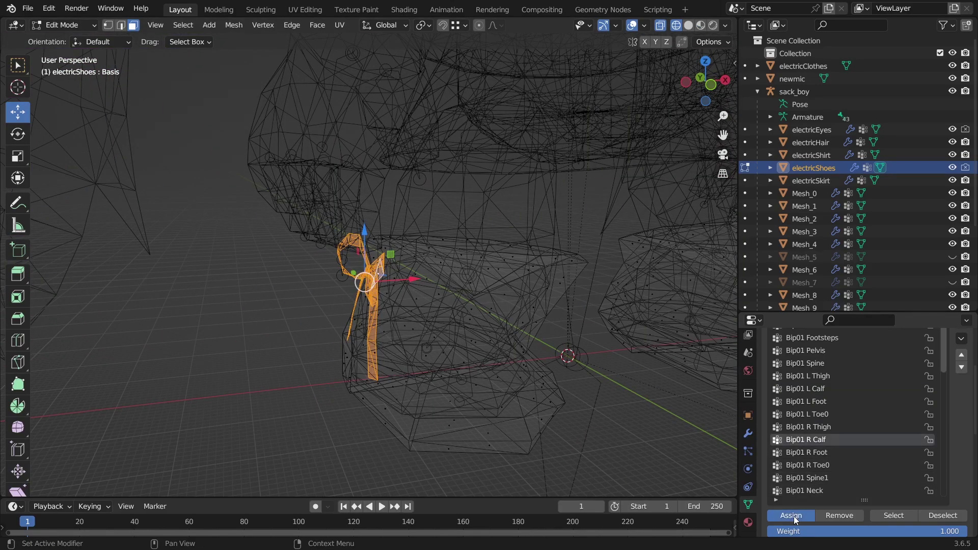
pyautogui.press('Tab')
pyautogui.hotkey('shift', 'z')
# Delete the original electricClothes boots standing beside the character
pyautogui.scroll(-4, 456, 352)
pyautogui.keyDown('shift'); pyautogui.moveTo(456, 353); pyautogui.dragTo(444, 392, button='middle'); pyautogui.keyUp('shift')
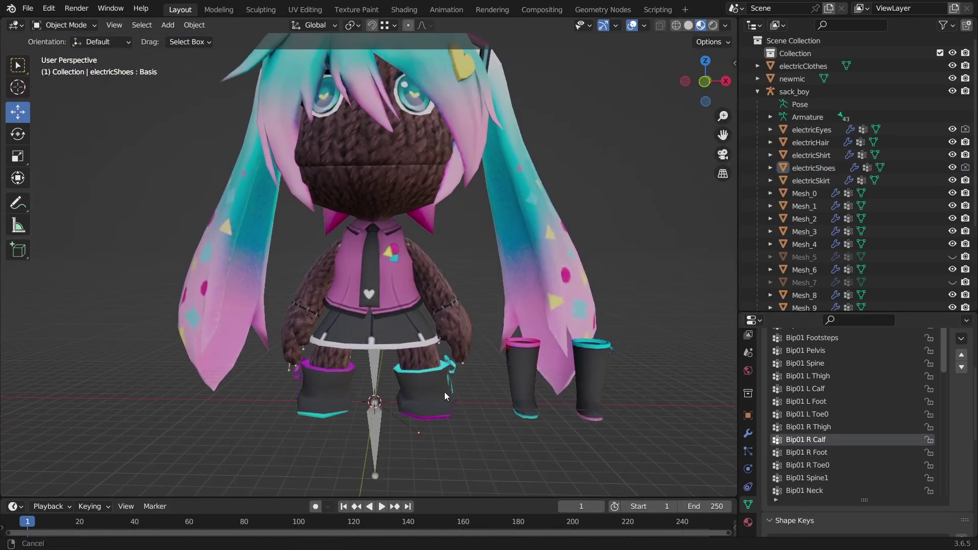
pyautogui.moveTo(463, 356); pyautogui.dragTo(502, 355, button='middle')
pyautogui.click(502, 355)
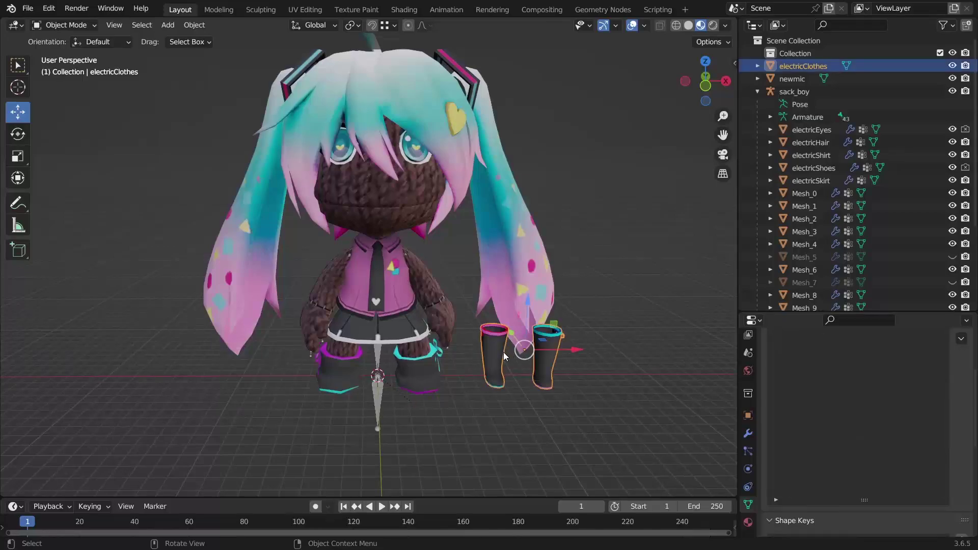
pyautogui.press('Delete')
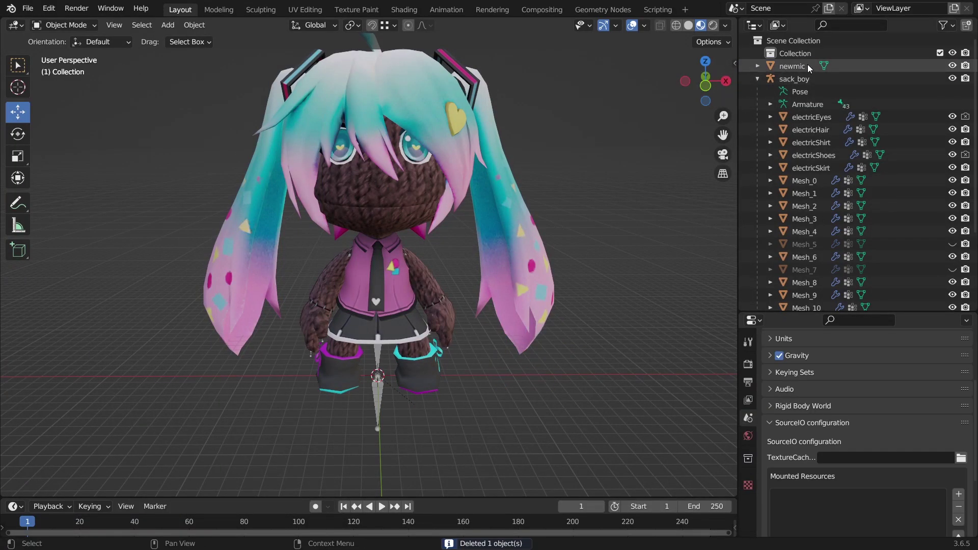
# Hide electricEyes, electricHair, electricShirt, electricShoes and electricSkirt so only the bare character body is shown
pyautogui.scroll(-1, 450, 258)
pyautogui.moveTo(451, 258); pyautogui.dragTo(445, 281, button='middle')
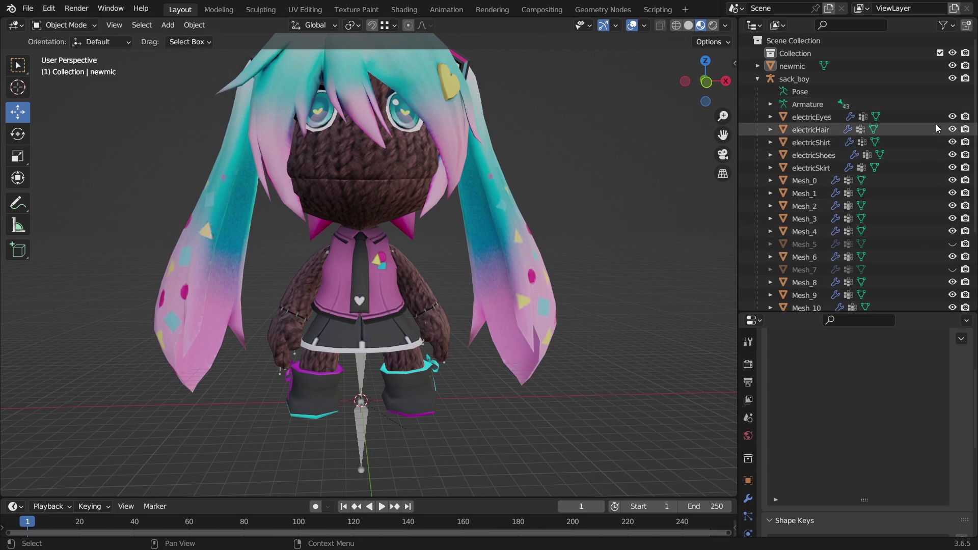
pyautogui.moveTo(952, 117); pyautogui.dragTo(956, 163)
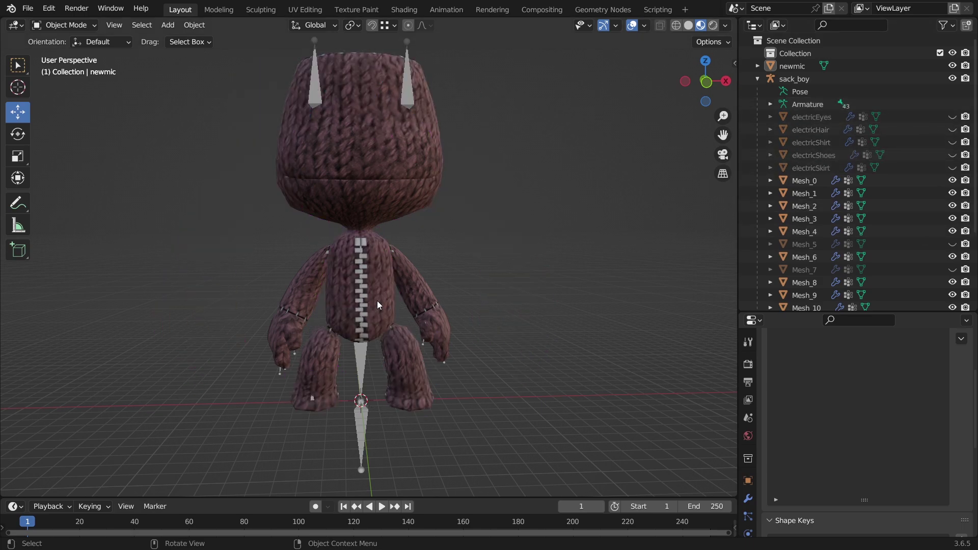
pyautogui.scroll(1, 374, 299)
pyautogui.keyDown('shift'); pyautogui.moveTo(357, 296); pyautogui.dragTo(377, 249, button='middle'); pyautogui.keyUp('shift')
pyautogui.scroll(1, 313, 320)
pyautogui.moveTo(291, 298); pyautogui.dragTo(384, 249, button='middle')
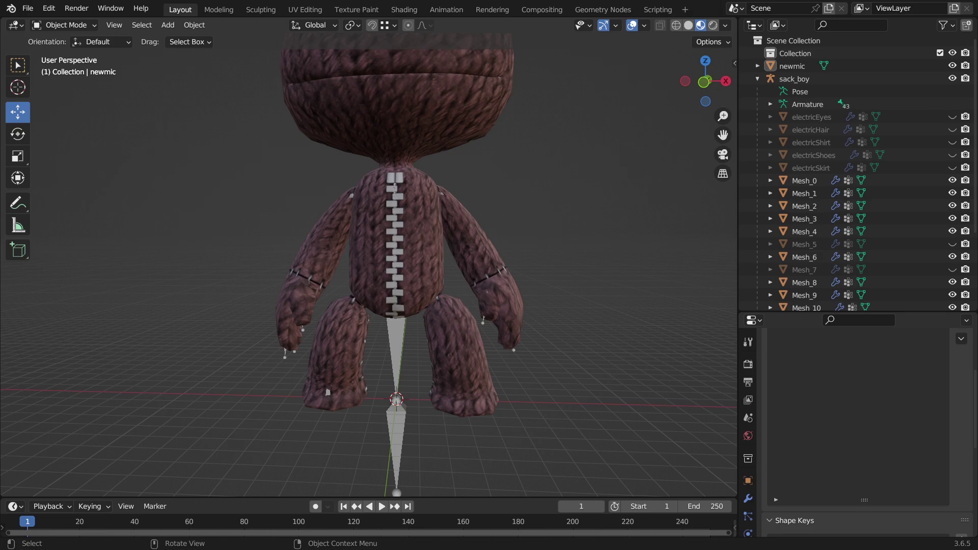
# Move the newmic microphone across to sit beside the character's right hand
pyautogui.scroll(-5, 643, 299)
pyautogui.click(643, 299)
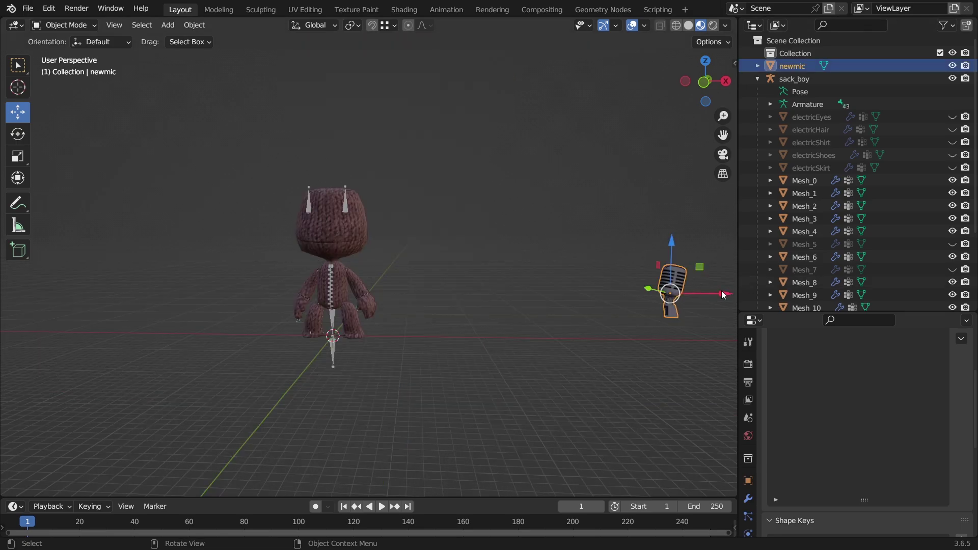
pyautogui.moveTo(722, 293); pyautogui.dragTo(564, 295)
pyautogui.moveTo(335, 273); pyautogui.dragTo(335, 273)
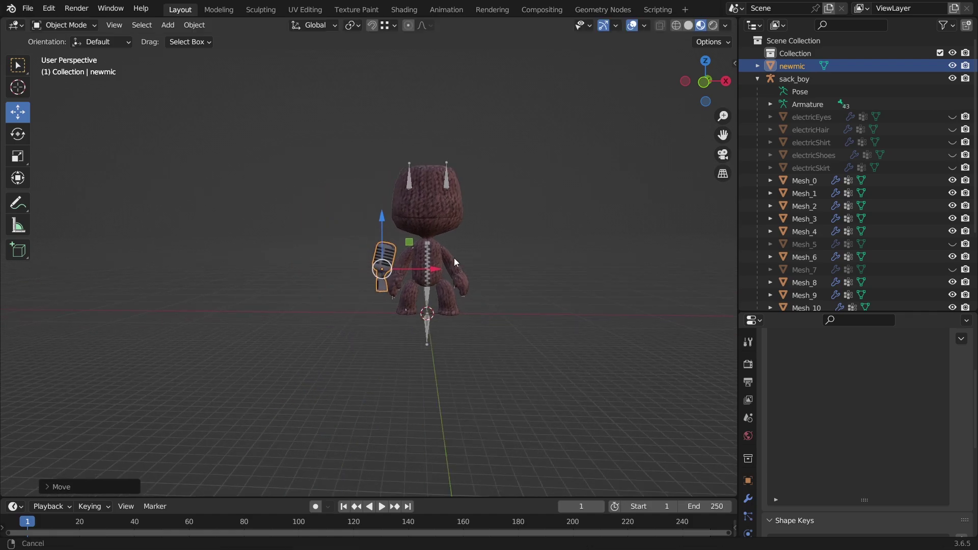
pyautogui.scroll(6, 453, 257)
pyautogui.keyDown('shift'); pyautogui.moveTo(498, 301); pyautogui.dragTo(398, 279, button='middle'); pyautogui.keyUp('shift')
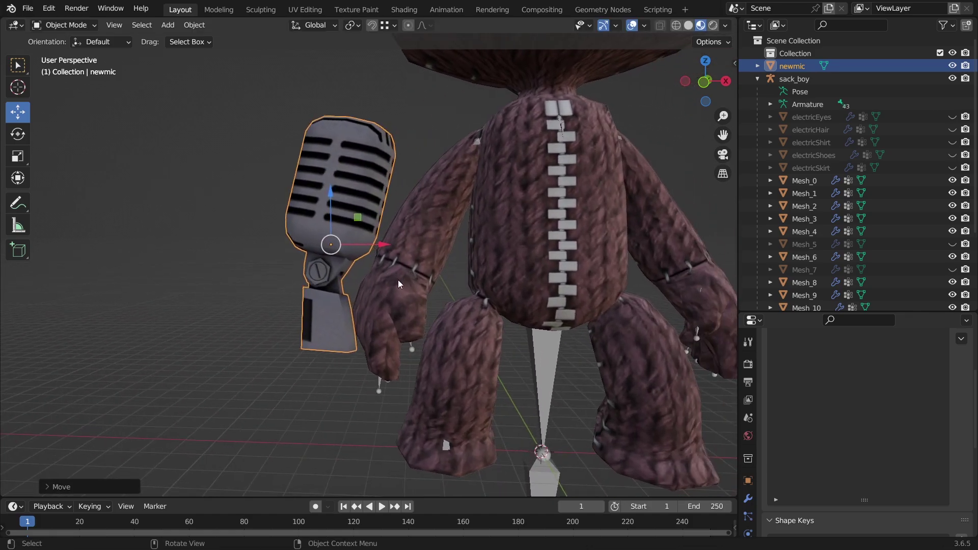
# Duplicate the character's right hand mesh Mesh_12 in place and hide the original
pyautogui.click(395, 280)
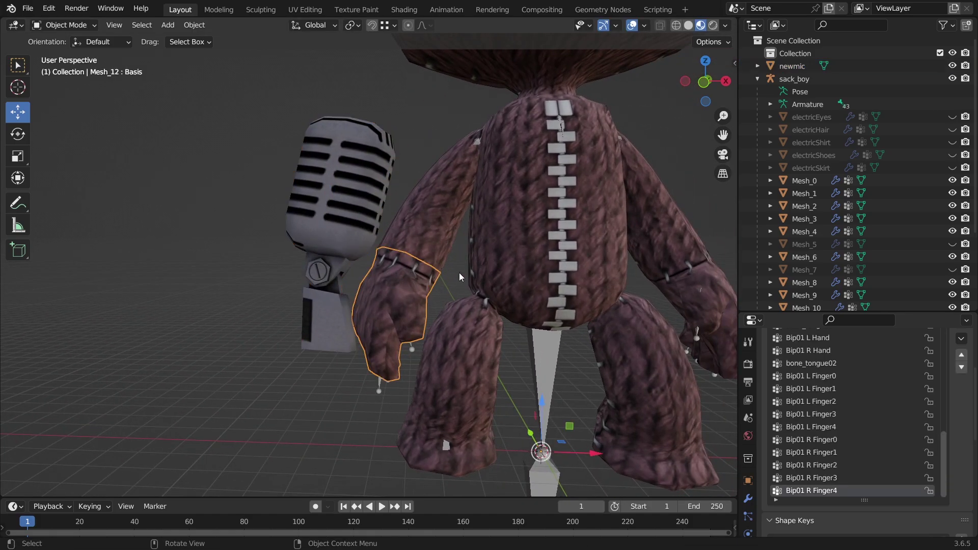
pyautogui.hotkey('shift', 'd')
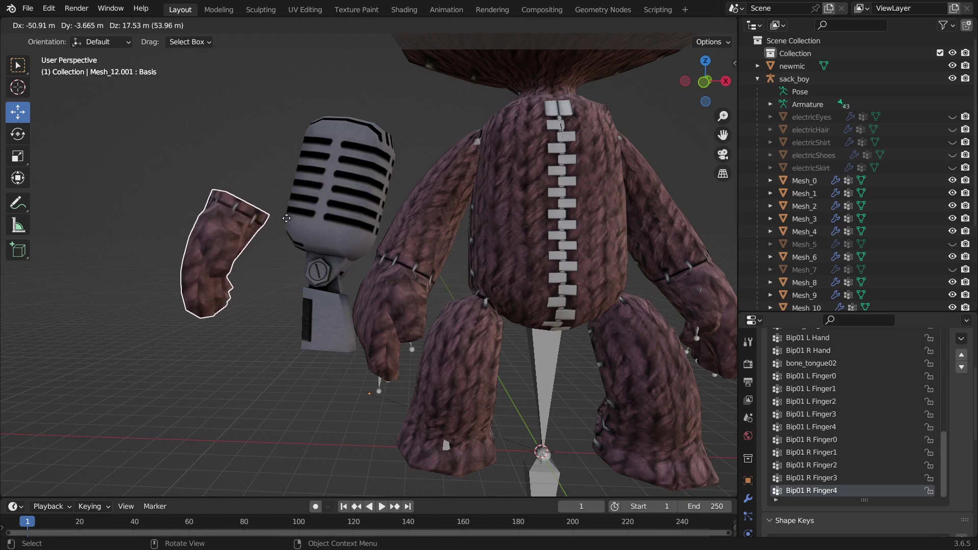
pyautogui.rightClick(286, 222)
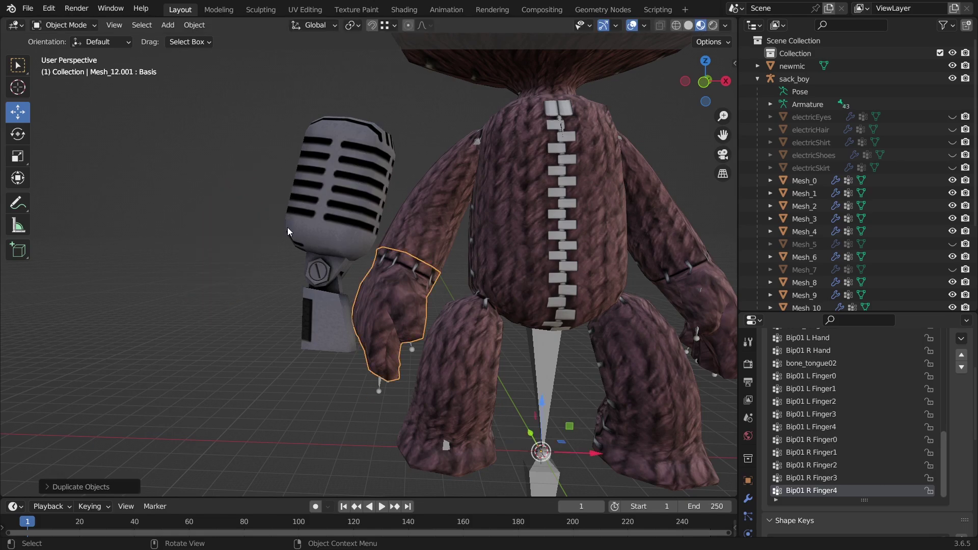
pyautogui.scroll(-5, 892, 211)
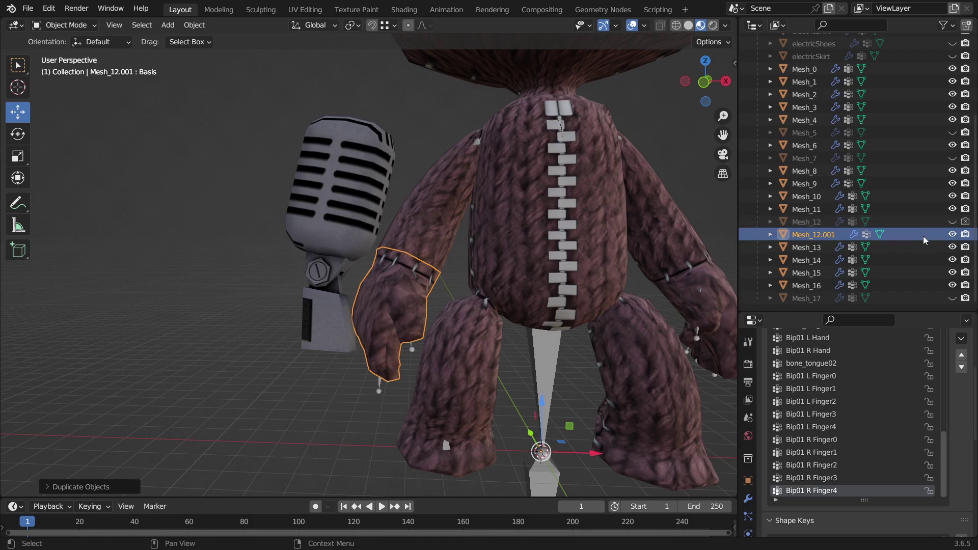
# Rotate the microphone onto its side and resize it to suit the character's hand
pyautogui.click(344, 204)
pyautogui.click(18, 134)
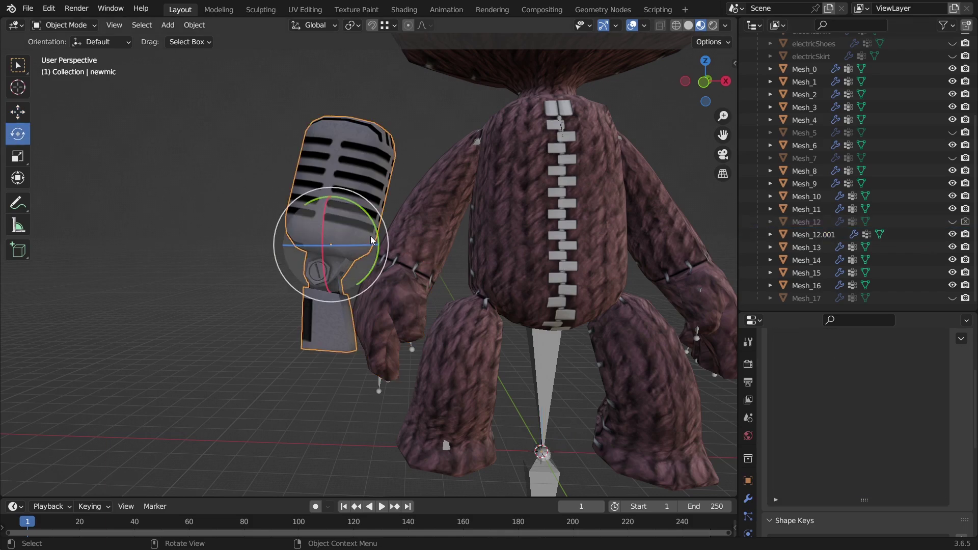
pyautogui.moveTo(367, 225); pyautogui.dragTo(427, 280)
pyautogui.press('s')
pyautogui.click(390, 220)
# Move the microphone into the character's right hand, with its head pointing out in front
pyautogui.click(18, 112)
pyautogui.moveTo(295, 316); pyautogui.dragTo(503, 277, button='middle')
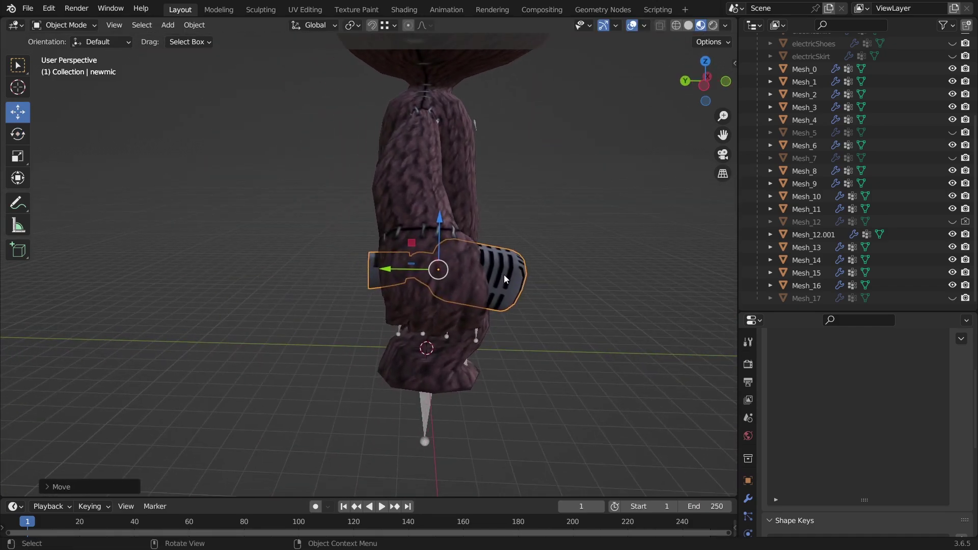
pyautogui.scroll(2, 448, 268)
pyautogui.moveTo(357, 259); pyautogui.dragTo(378, 255, button='middle')
pyautogui.scroll(1, 378, 255)
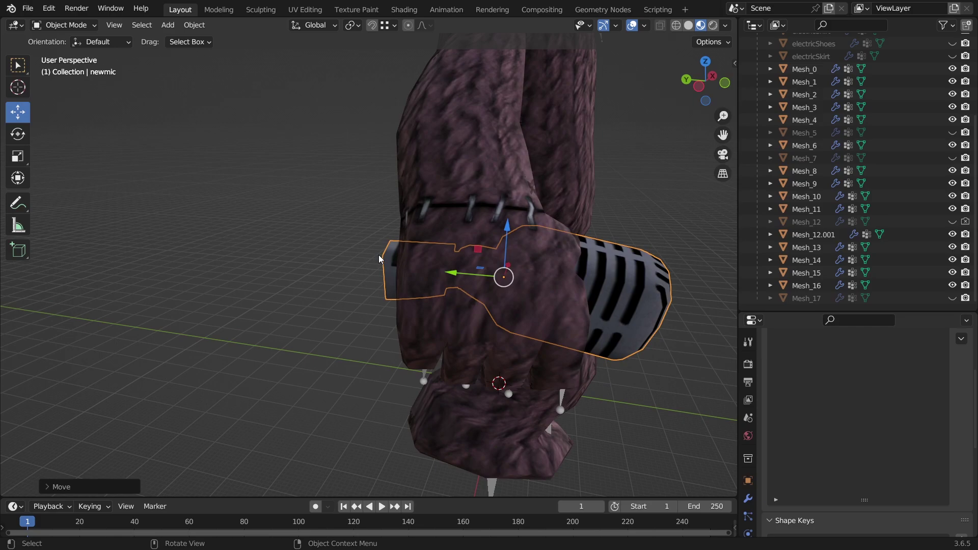
pyautogui.moveTo(344, 296); pyautogui.dragTo(129, 157, button='middle')
# Tilt the microphone and shift its handle into the palm of the character's right hand
pyautogui.click(18, 133)
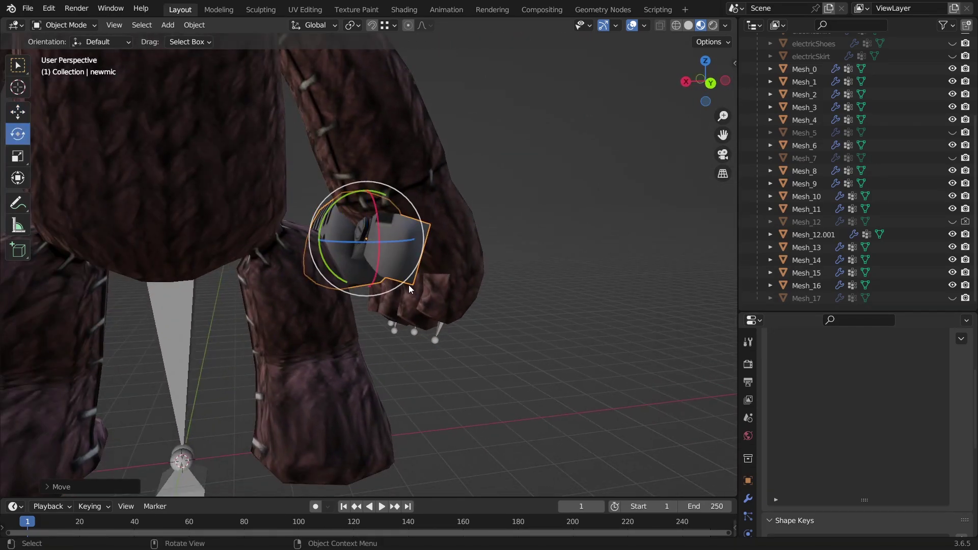
pyautogui.moveTo(367, 244)
pyautogui.mouseDown()
pyautogui.moveTo(370, 285)
pyautogui.moveTo(355, 242)
pyautogui.mouseUp()
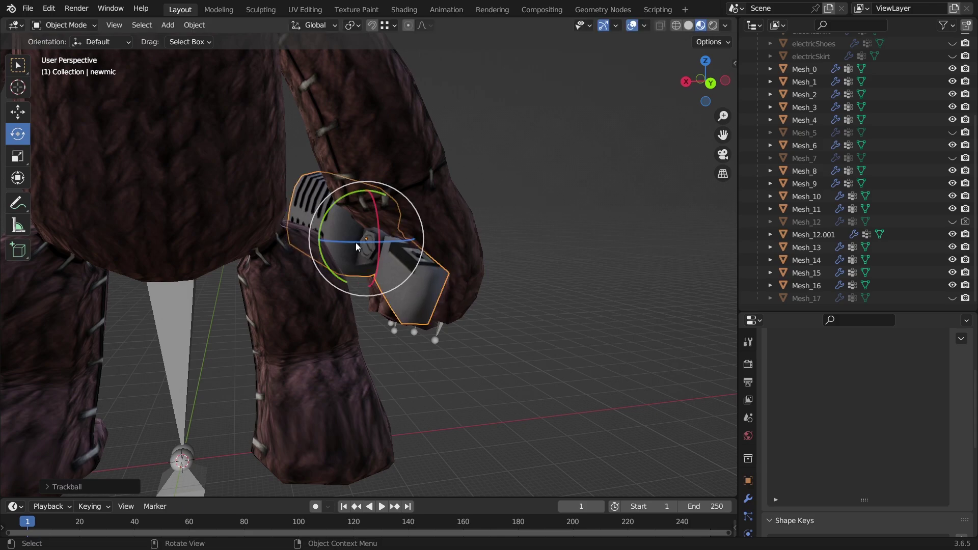
pyautogui.press('r')
pyautogui.press('y')
pyautogui.moveTo(436, 231); pyautogui.dragTo(407, 269)
pyautogui.click(18, 112)
pyautogui.moveTo(367, 221); pyautogui.dragTo(365, 247)
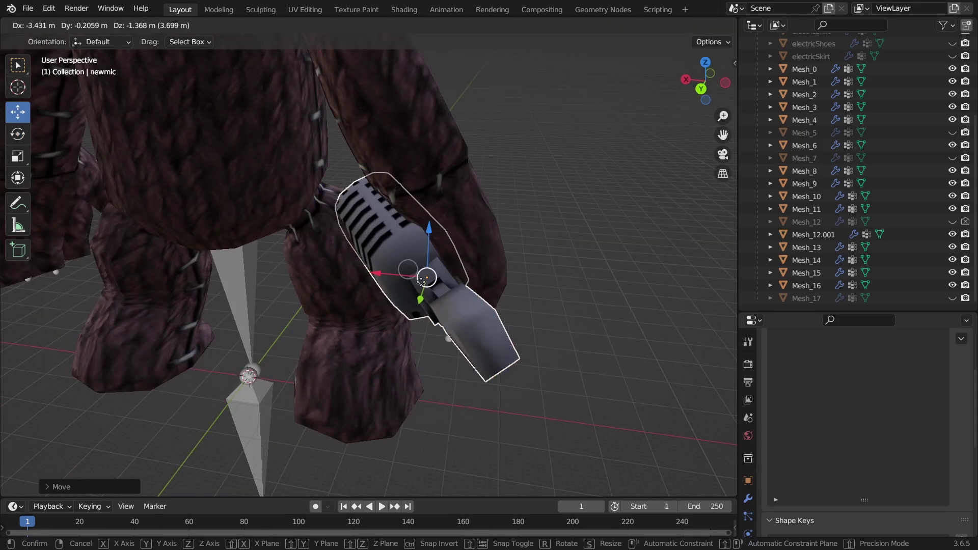
pyautogui.click(351, 260)
# Rotate the microphone freely until its head faces forward from the character's grip
pyautogui.moveTo(352, 261); pyautogui.dragTo(326, 277, button='middle')
pyautogui.press('r')
pyautogui.press('r')
pyautogui.click(357, 264)
pyautogui.press('r')
pyautogui.press('r')
pyautogui.click(356, 285)
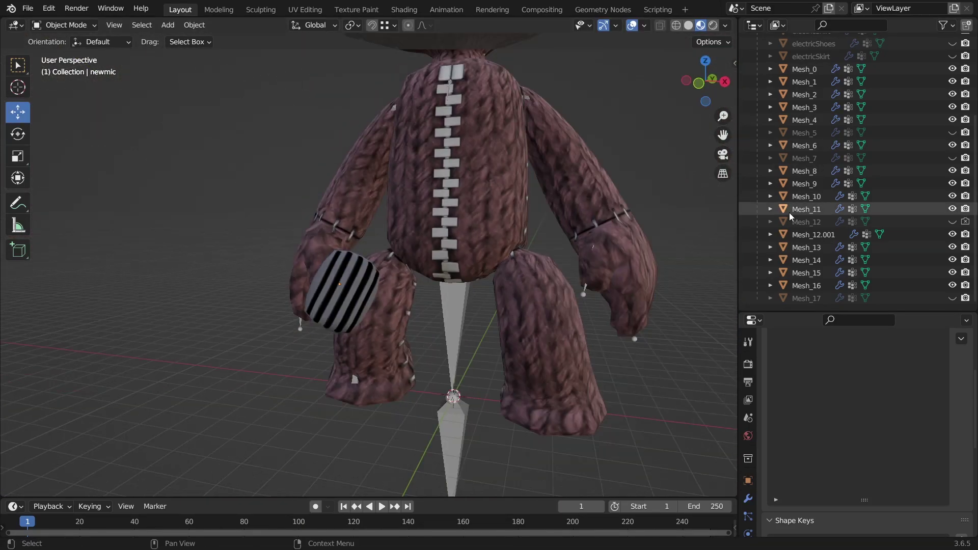
# Parent the newmic microphone to the sack_boy armature
pyautogui.scroll(4, 827, 240)
pyautogui.scroll(2, 814, 71)
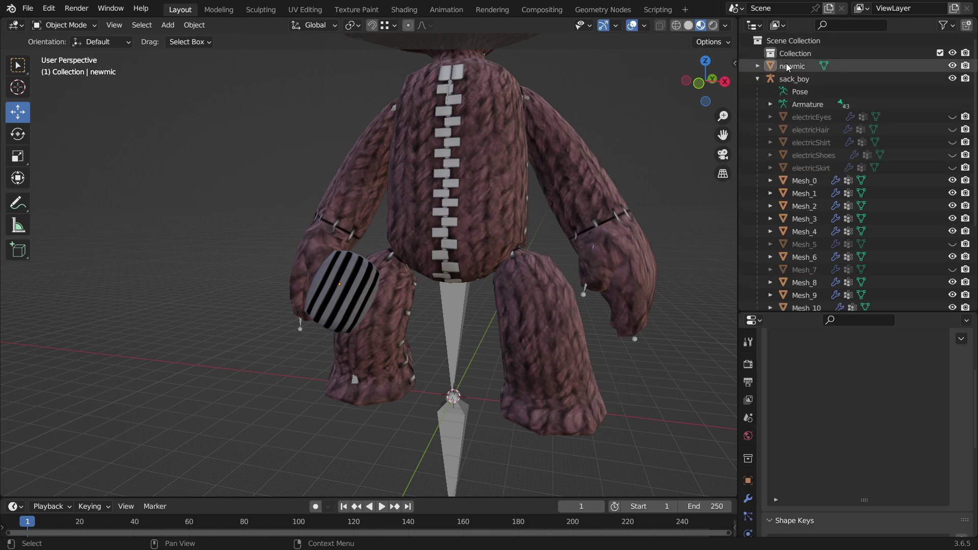
pyautogui.click(791, 66)
pyautogui.keyDown('ctrl'); pyautogui.click(794, 78); pyautogui.keyUp('ctrl')
pyautogui.rightClick(469, 331)
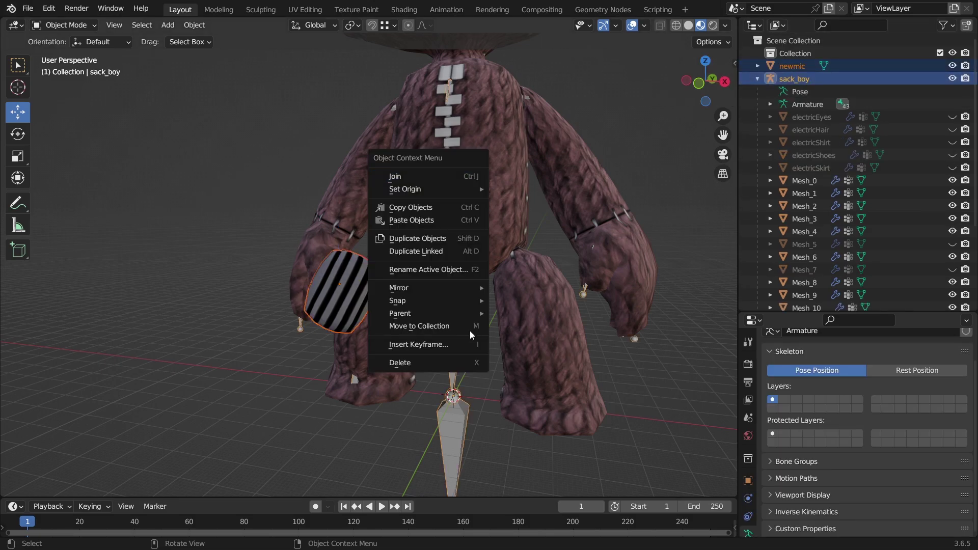
pyautogui.moveTo(465, 317)
pyautogui.click(590, 99)
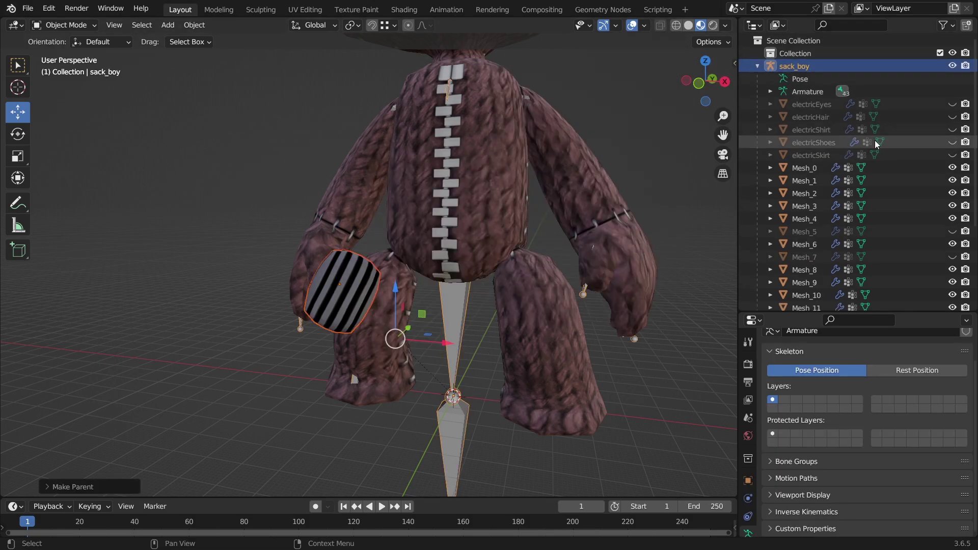
# Join newmic into the duplicated hand mesh Mesh_12.001
pyautogui.scroll(-5, 817, 229)
pyautogui.click(812, 300)
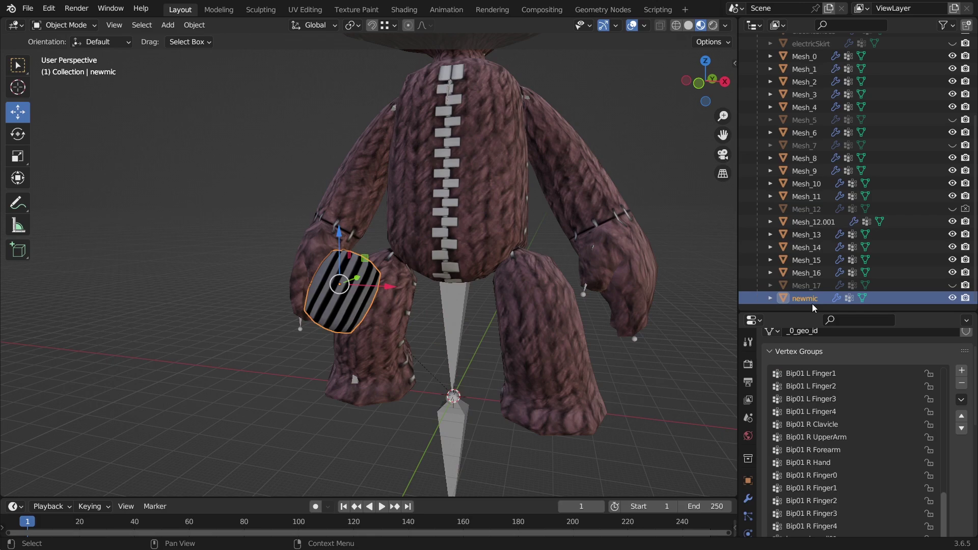
pyautogui.keyDown('ctrl'); pyautogui.click(816, 224); pyautogui.keyUp('ctrl')
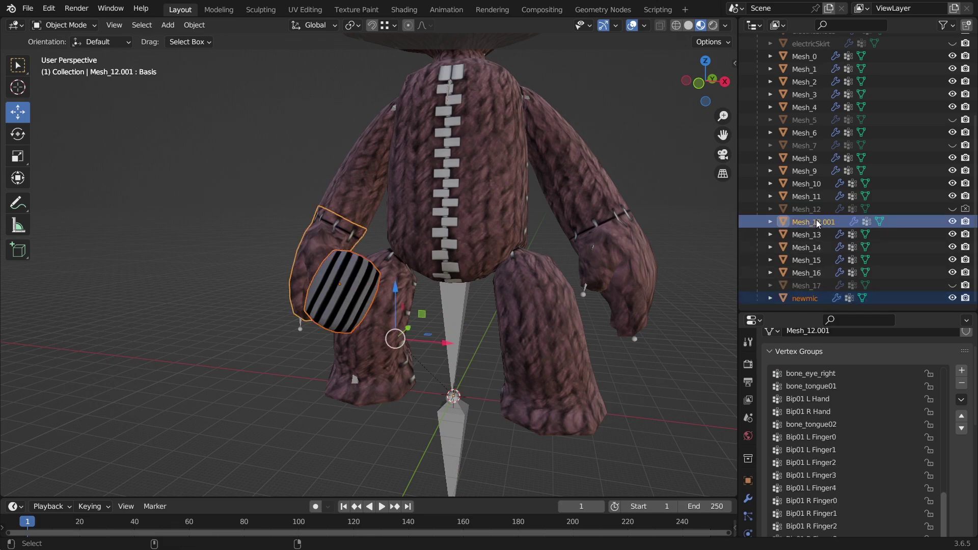
pyautogui.rightClick(484, 197)
pyautogui.click(436, 77)
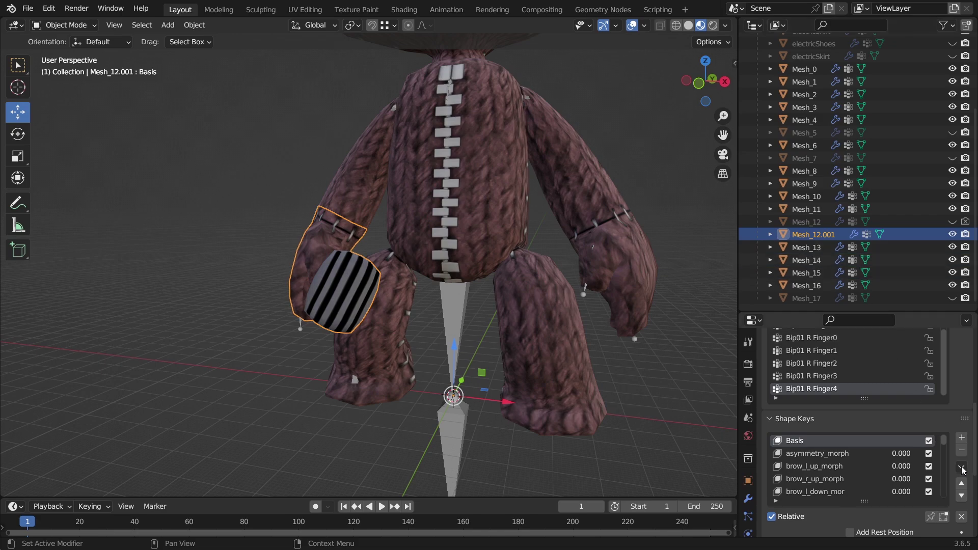
# Apply all shape keys on the joined hand and microphone mesh Mesh_12.001
pyautogui.scroll(-2, 851, 454)
pyautogui.scroll(1, 945, 383)
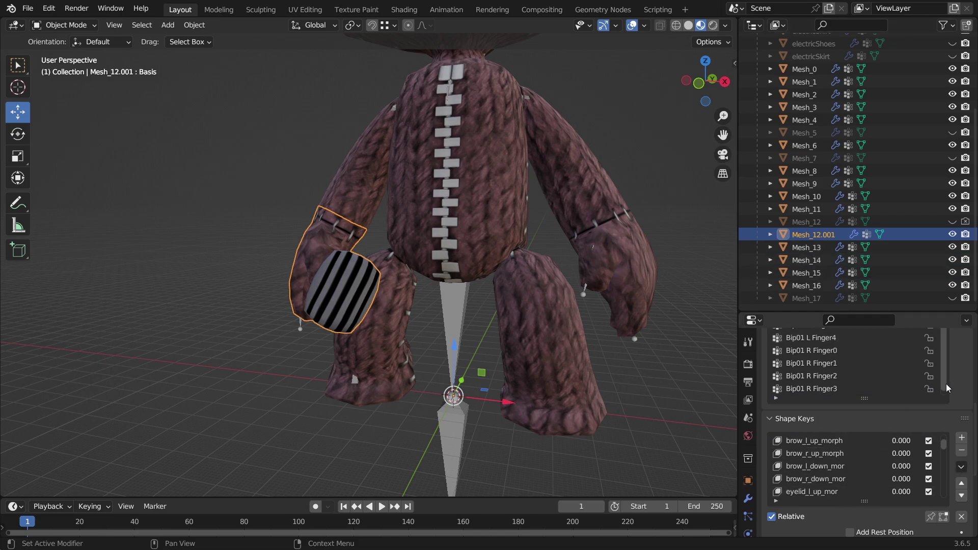
pyautogui.scroll(-2, 958, 406)
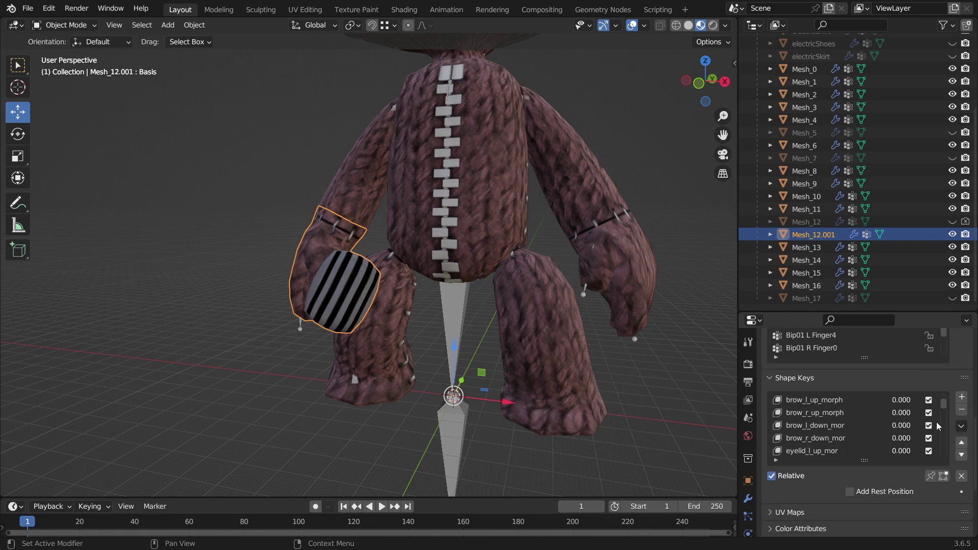
pyautogui.scroll(-5, 887, 413)
pyautogui.scroll(-5, 892, 422)
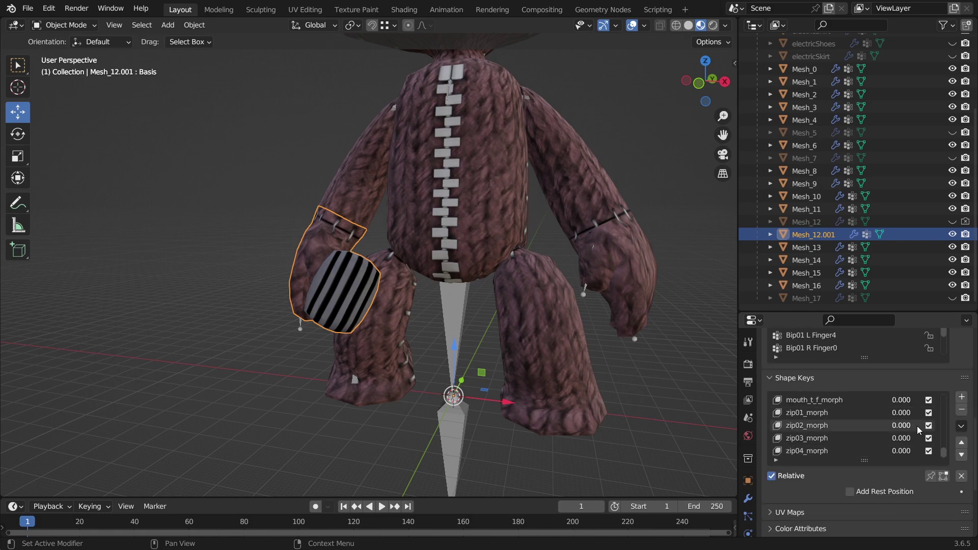
pyautogui.click(961, 426)
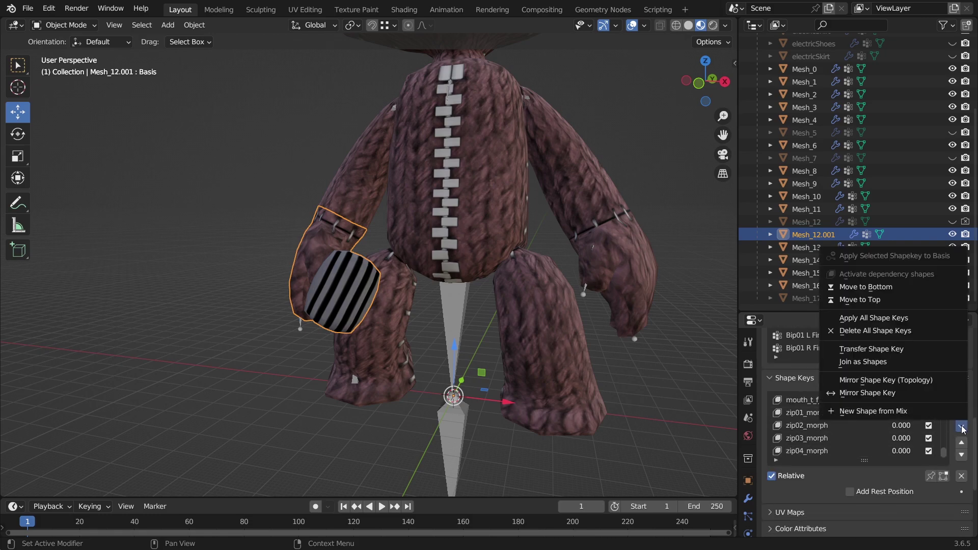
pyautogui.click(874, 320)
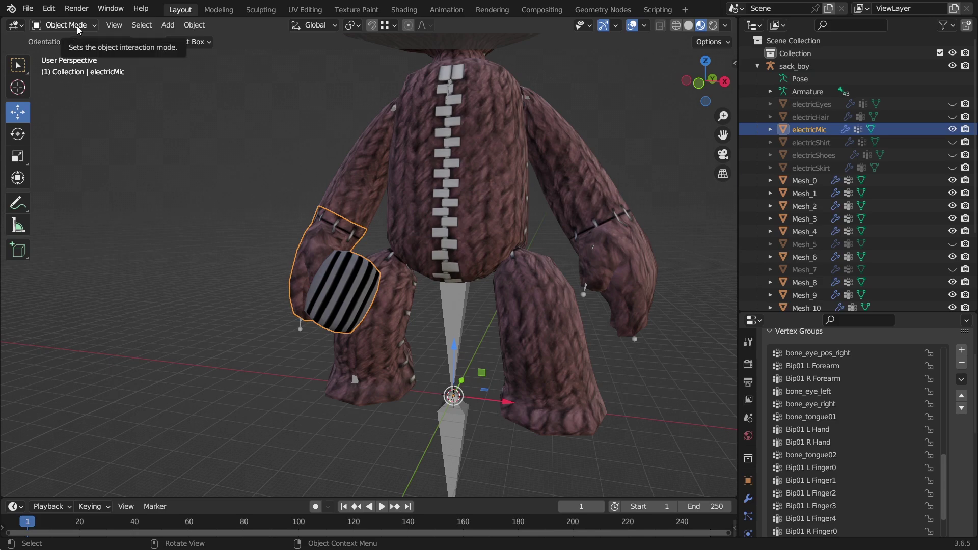
# Examine the Bip01 R Finger vertex group weights of electricMic in Weight Paint mode
pyautogui.click(77, 26)
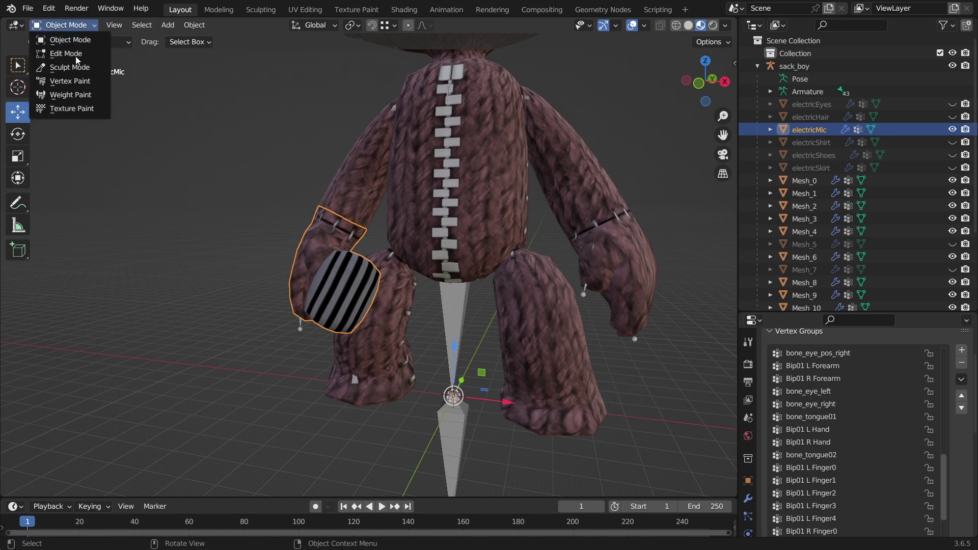
pyautogui.click(89, 92)
pyautogui.scroll(-4, 835, 424)
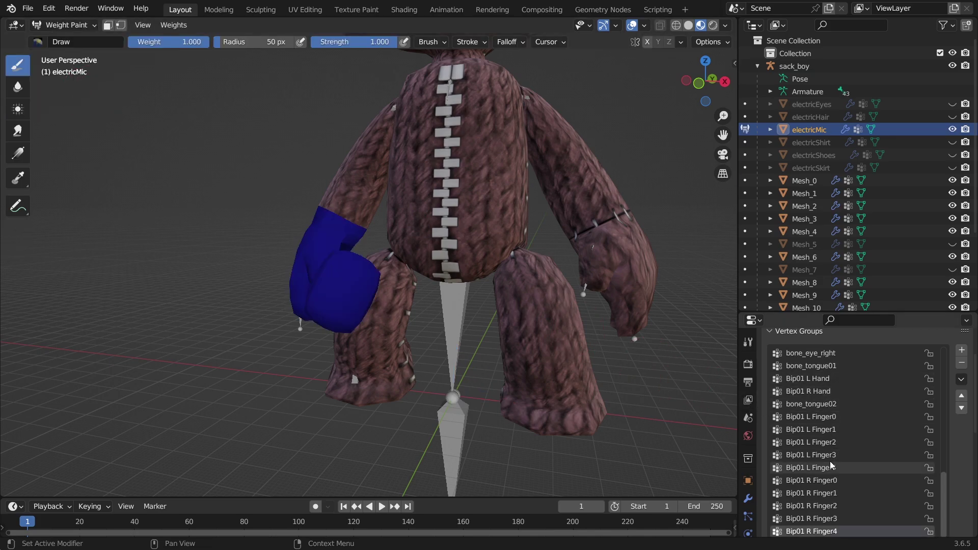
pyautogui.click(826, 479)
pyautogui.click(823, 493)
pyautogui.click(825, 505)
pyautogui.click(827, 493)
pyautogui.click(825, 479)
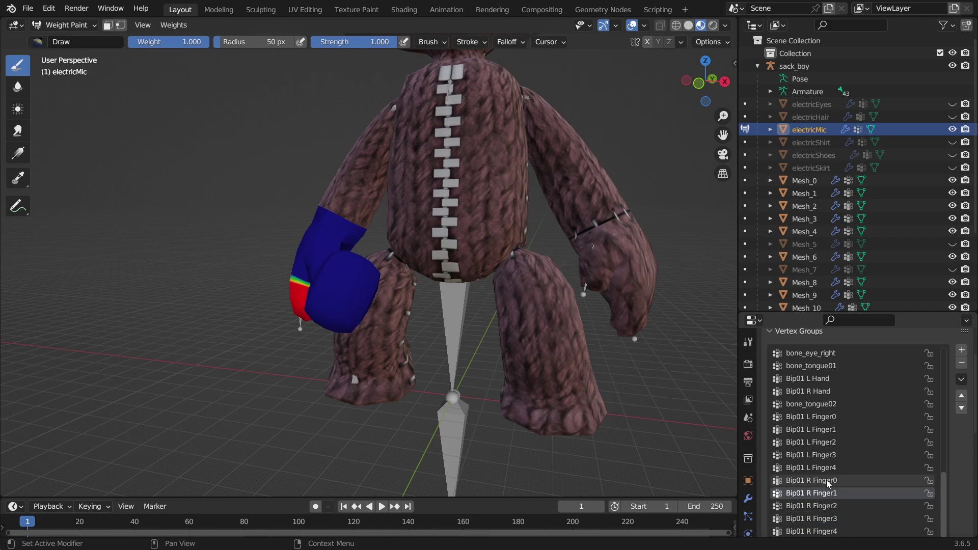
pyautogui.moveTo(509, 285); pyautogui.dragTo(400, 273, button='middle')
pyautogui.scroll(2, 436, 284)
pyautogui.scroll(-3, 399, 273)
# Select the whole electricMic mesh in Edit Mode and remove it from the Bip01 R Finger and Bip01 R Hand vertex groups
pyautogui.click(62, 24)
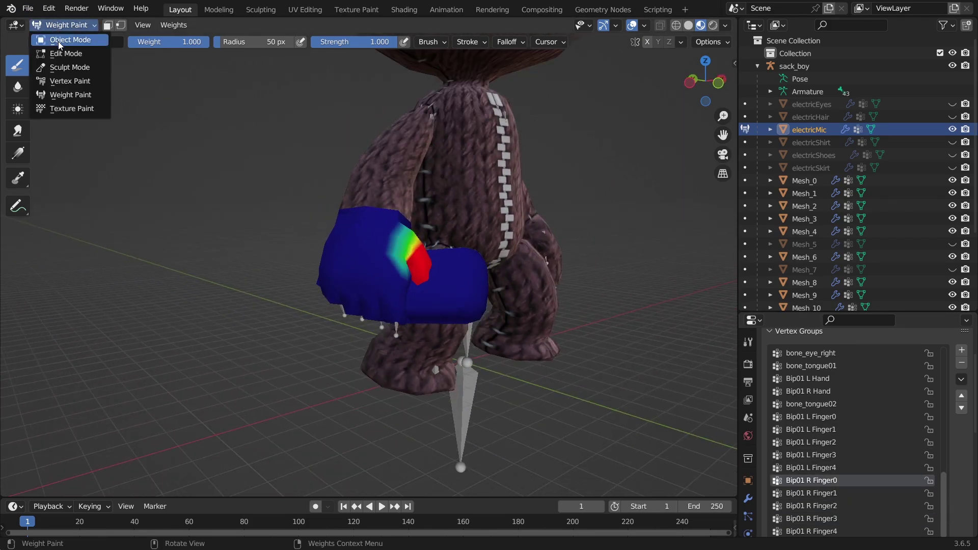
pyautogui.click(68, 58)
pyautogui.press('a')
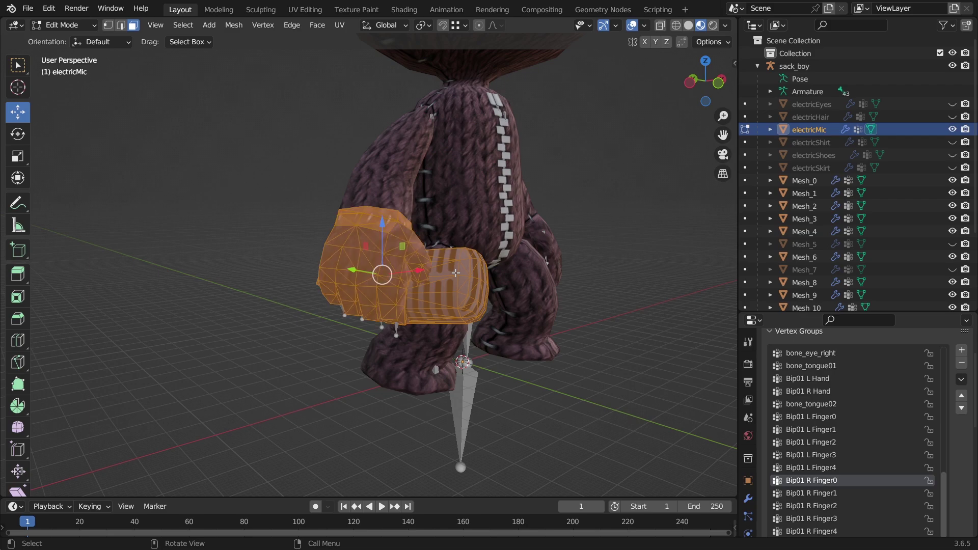
pyautogui.moveTo(453, 273); pyautogui.dragTo(446, 275, button='middle')
pyautogui.scroll(-5, 865, 451)
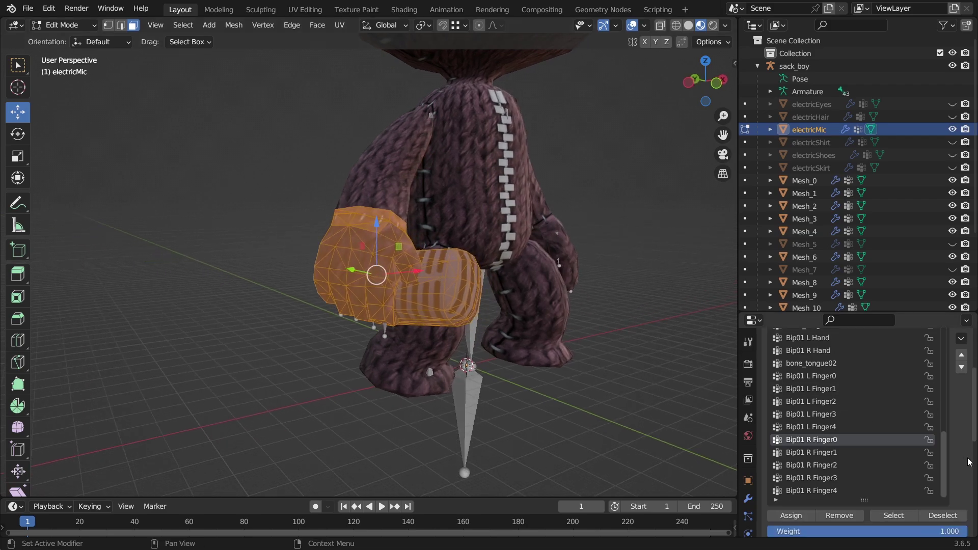
pyautogui.click(835, 470)
pyautogui.press('Up')
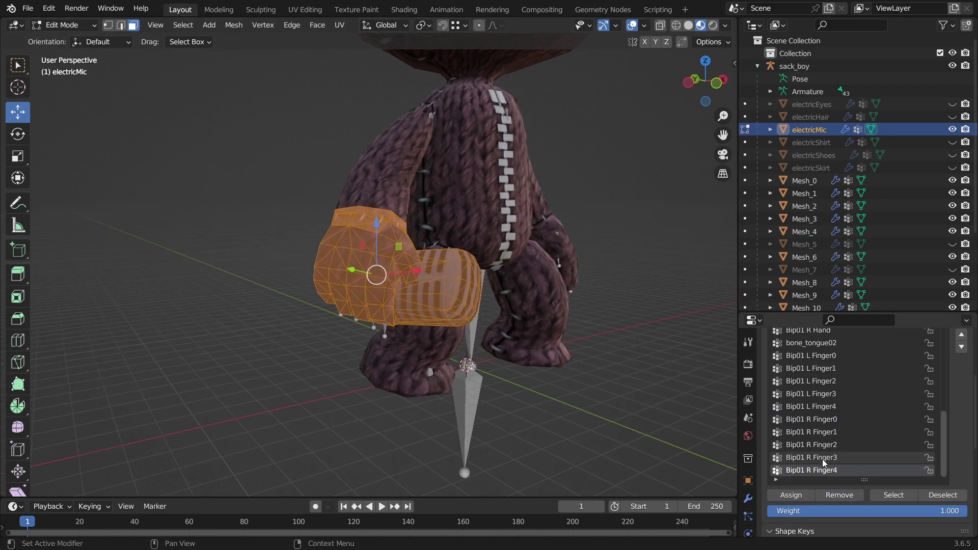
pyautogui.click(843, 496)
pyautogui.click(837, 444)
pyautogui.click(850, 495)
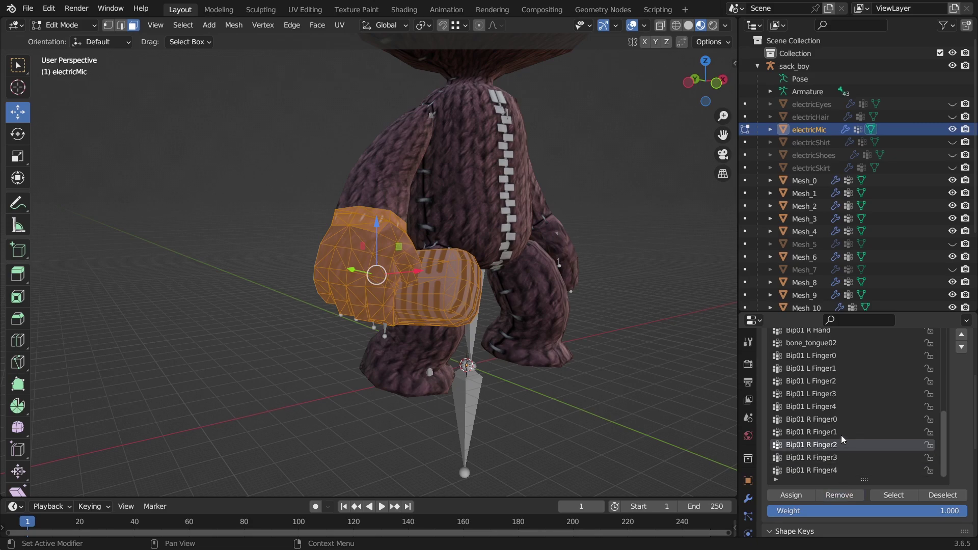
pyautogui.click(843, 433)
pyautogui.click(843, 495)
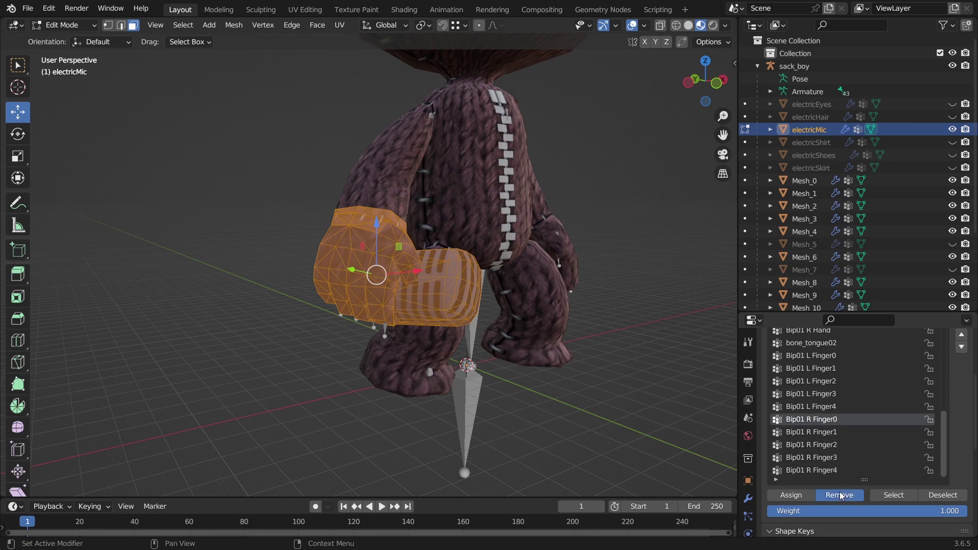
pyautogui.scroll(7, 830, 434)
pyautogui.click(828, 419)
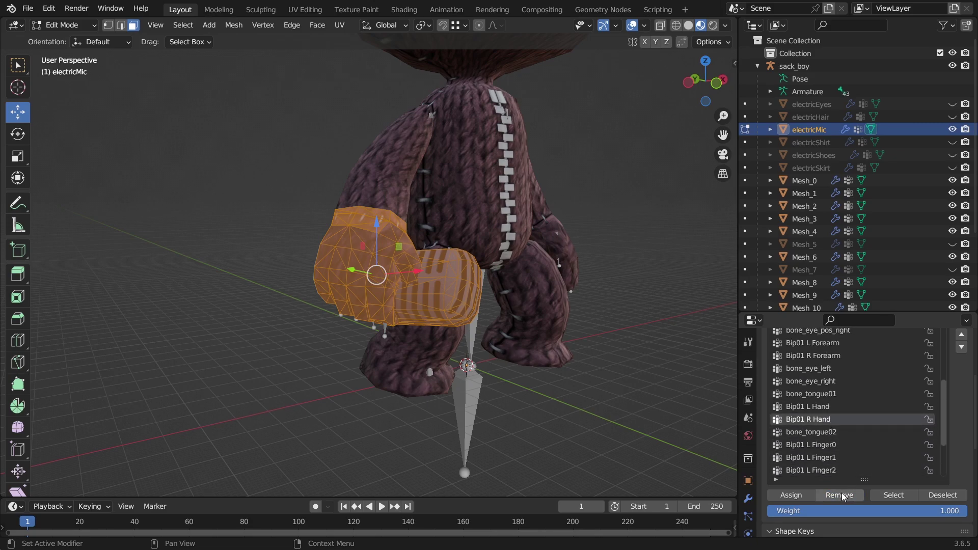
# Assign the whole electricMic mesh to the Bip01 R Forearm vertex group with weight 1.000 and check the weights in Weight Paint mode
pyautogui.click(836, 356)
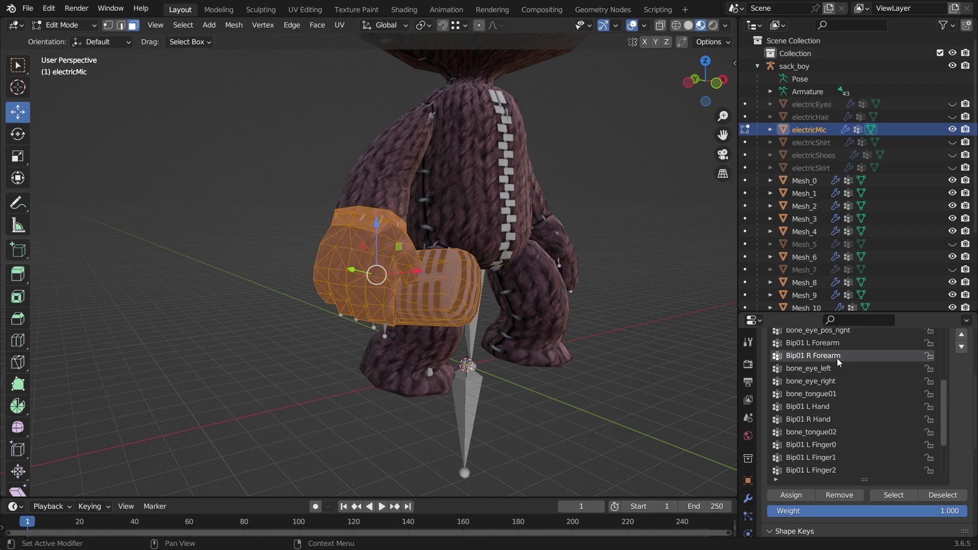
pyautogui.click(790, 497)
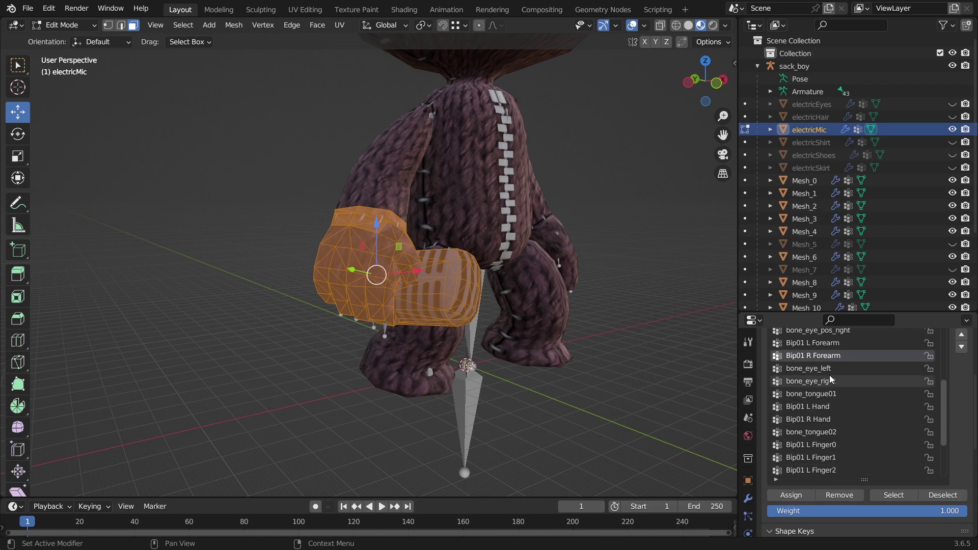
pyautogui.click(58, 25)
pyautogui.click(71, 95)
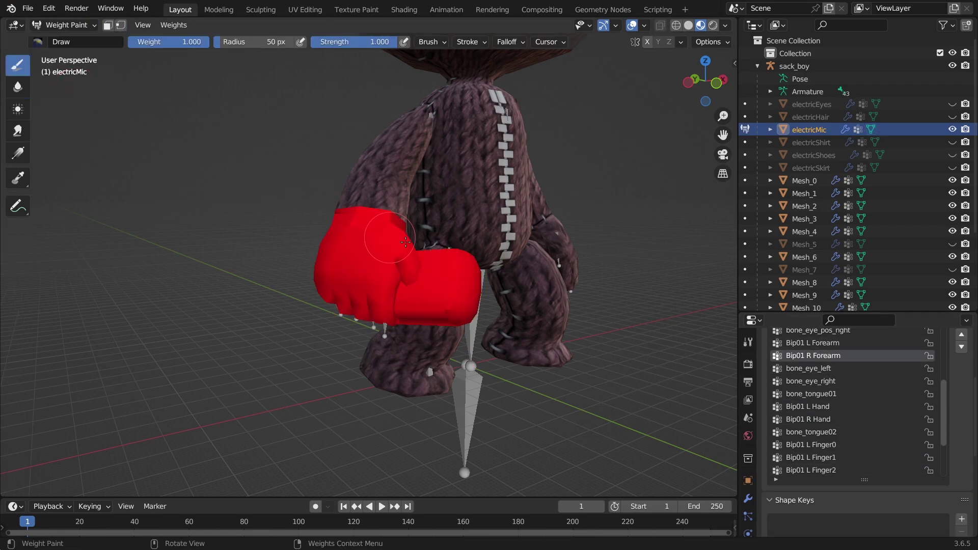
pyautogui.moveTo(407, 252); pyautogui.dragTo(529, 282, button='middle')
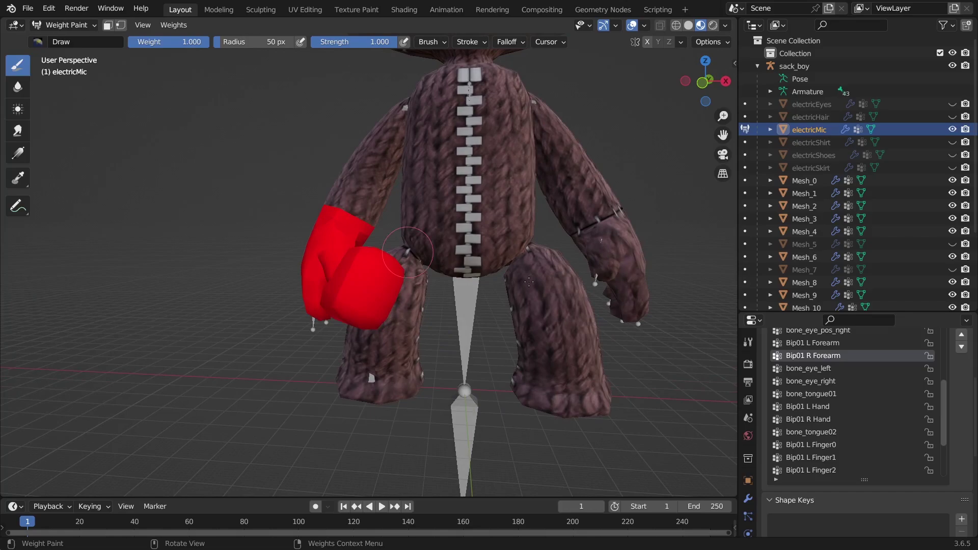
pyautogui.click(839, 344)
# Try out the microphone's rigging by rotating the Bip01 R UpperArm bone of sack_boy upward in Pose Mode
pyautogui.click(59, 25)
pyautogui.click(69, 39)
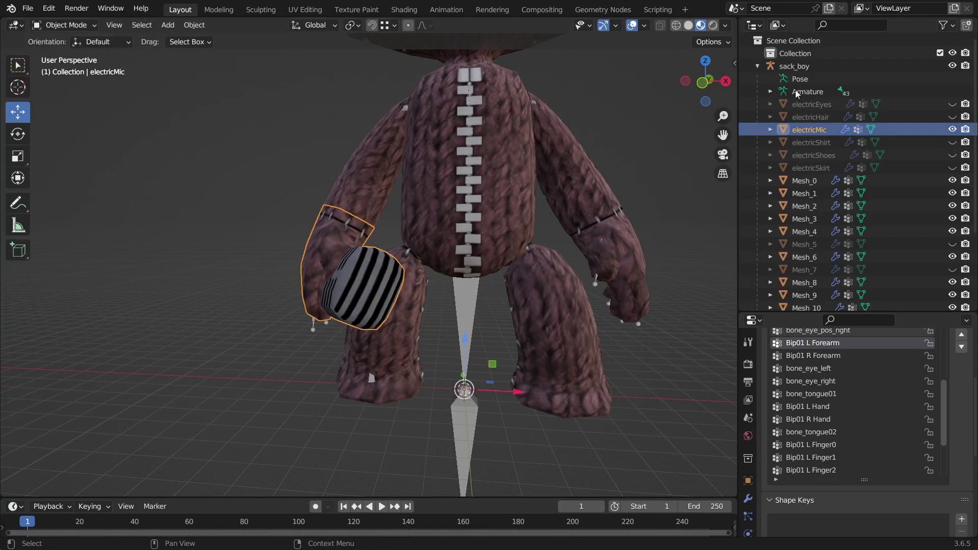
pyautogui.click(790, 69)
pyautogui.click(75, 29)
pyautogui.click(81, 71)
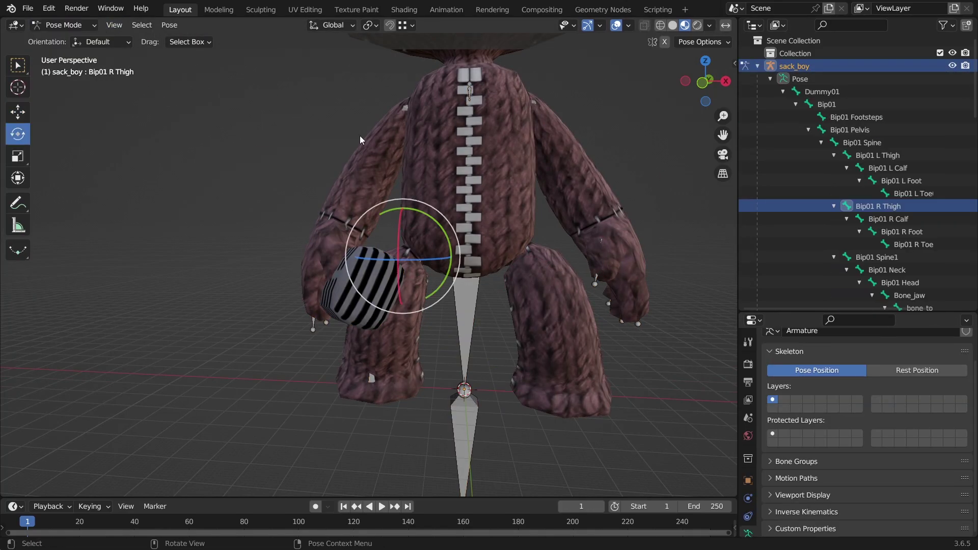
pyautogui.click(400, 126)
pyautogui.moveTo(396, 130); pyautogui.dragTo(351, 45)
pyautogui.scroll(-2, 439, 214)
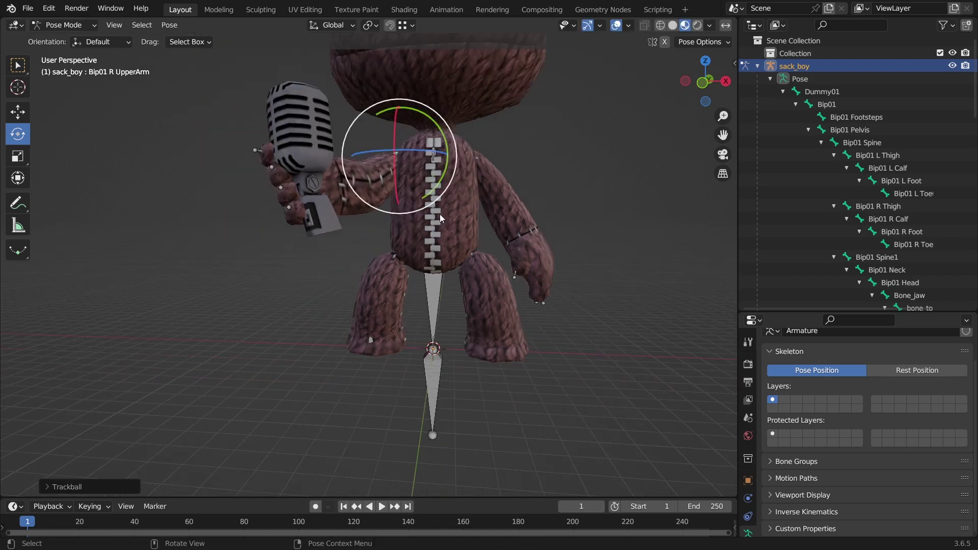
pyautogui.moveTo(439, 214); pyautogui.dragTo(479, 214, button='middle')
pyautogui.scroll(-2, 487, 206)
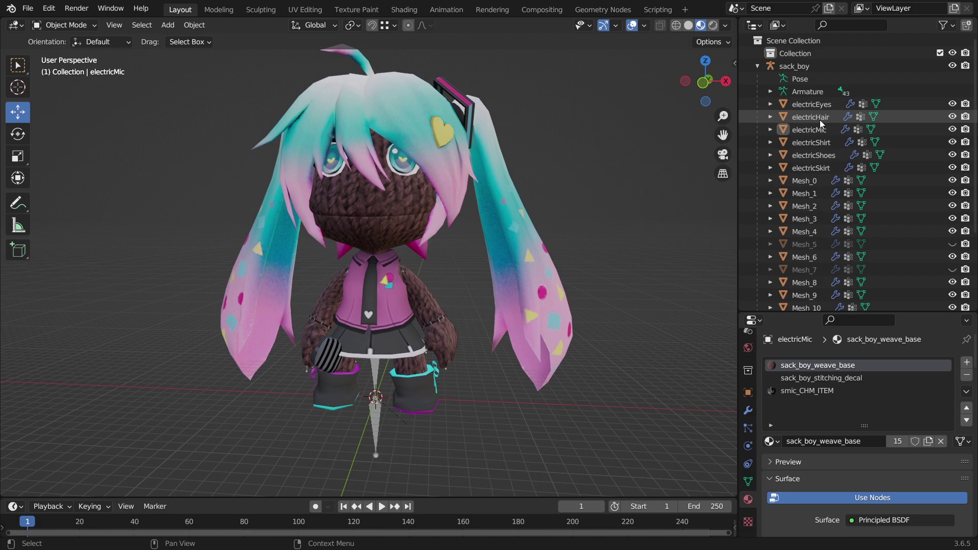
# Select the rectangular hair-tie frame faces on electricHair in Edit Mode
pyautogui.click(819, 120)
pyautogui.press('KP_Decimal')
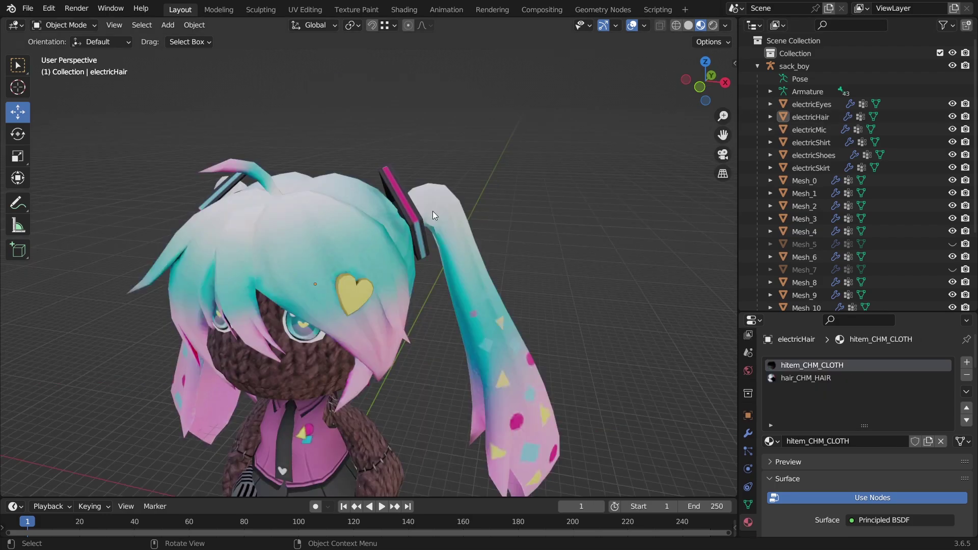
pyautogui.moveTo(392, 172); pyautogui.dragTo(569, 106, button='middle')
pyautogui.click(440, 235)
pyautogui.press('Tab')
pyautogui.moveTo(426, 337); pyautogui.dragTo(499, 308, button='middle')
pyautogui.keyDown('shift'); pyautogui.moveTo(476, 152); pyautogui.dragTo(456, 302, button='middle'); pyautogui.keyUp('shift')
pyautogui.moveTo(456, 302); pyautogui.dragTo(383, 308, button='middle')
pyautogui.scroll(5, 397, 348)
pyautogui.scroll(-5, 396, 348)
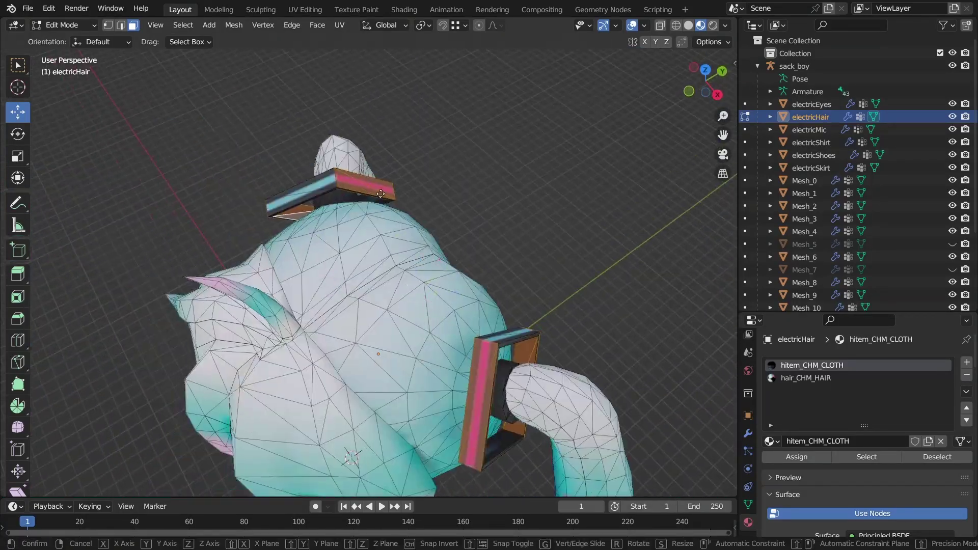
# Assign the red material to the frame faces and fit their UVs onto the magenta area of skeleton02.png
pyautogui.click(770, 441)
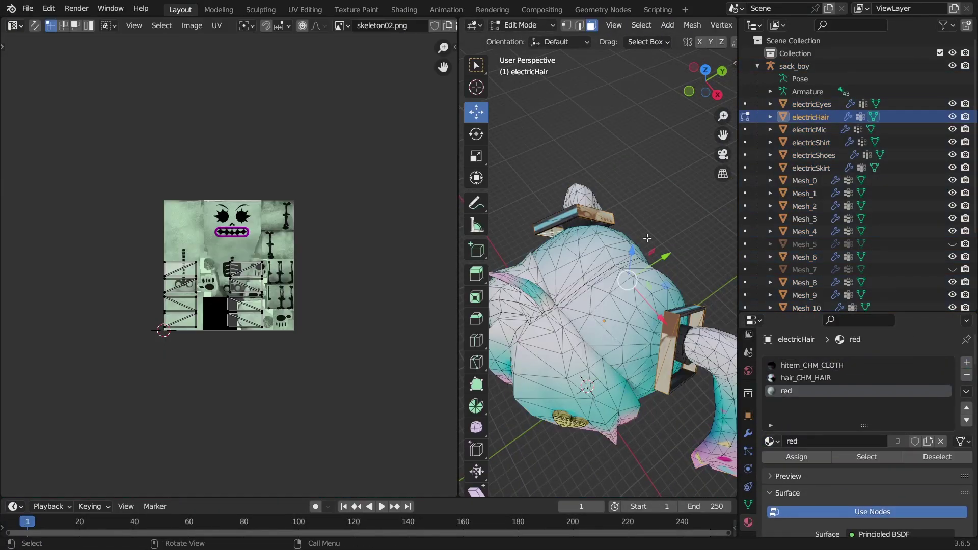
pyautogui.scroll(10, 371, 149)
pyautogui.press('z')
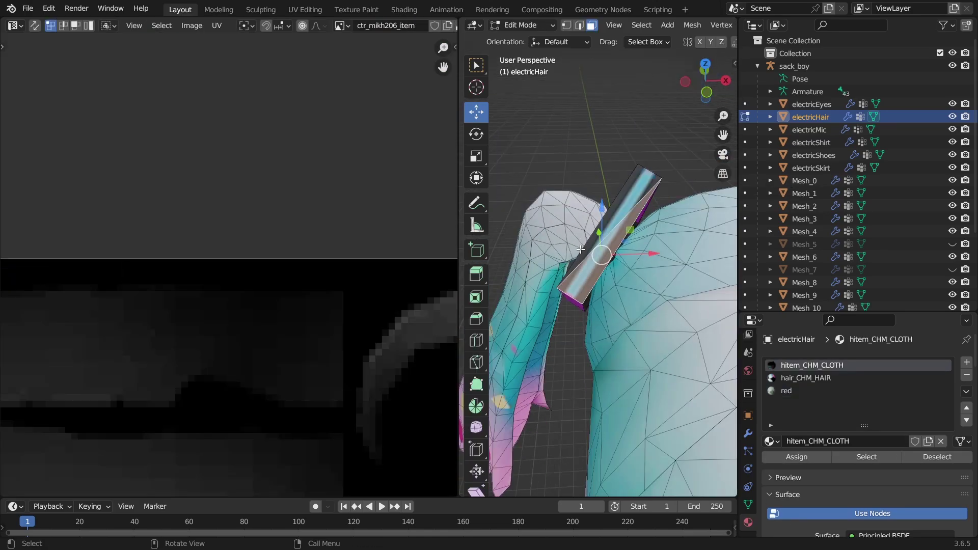
# Give the remaining hair-tie stripe faces the blue material, shift their UVs on tron_diffuse.png, and check the full character
pyautogui.moveTo(560, 213); pyautogui.dragTo(522, 163, button='middle')
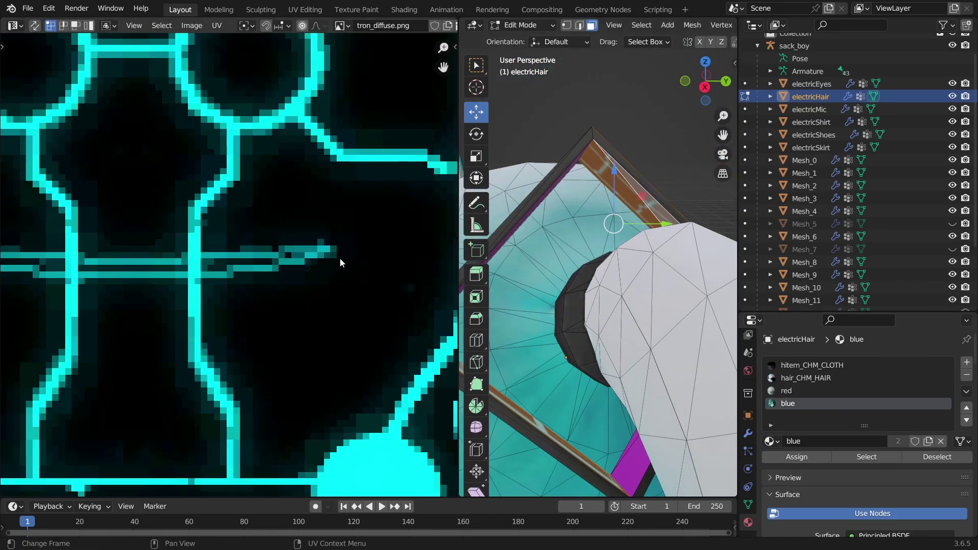
pyautogui.scroll(-4, 199, 236)
pyautogui.press('g')
pyautogui.click(198, 249)
pyautogui.press('Tab')
pyautogui.press('Tab')
pyautogui.moveTo(637, 305); pyautogui.dragTo(530, 277, button='middle')
pyautogui.press('g')
pyautogui.press('Tab')
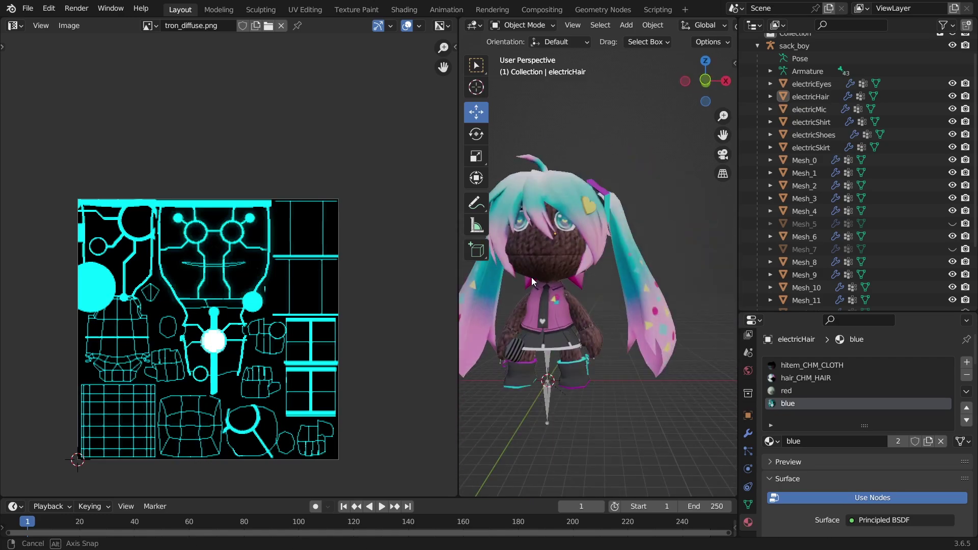
# Close the image editor area so the 3D viewport fills the workspace, and check the recoloured hair-tie frames on the full character
pyautogui.press('Tab')
pyautogui.click(670, 212)
pyautogui.click(150, 26)
pyautogui.press('Tab')
pyautogui.rightClick(458, 297)
pyautogui.moveTo(598, 175); pyautogui.dragTo(560, 234, button='middle')
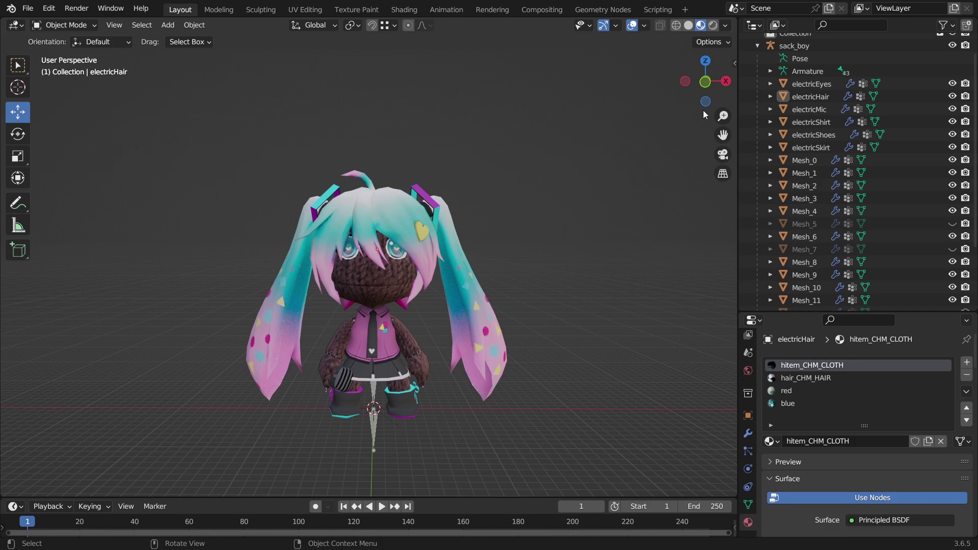
# Delete the original body meshes Mesh_0 through Mesh_17 under sack_boy, keeping the armature and the electric outfit pieces
pyautogui.click(812, 160)
pyautogui.scroll(-3, 814, 204)
pyautogui.keyDown('shift'); pyautogui.click(820, 297); pyautogui.keyUp('shift')
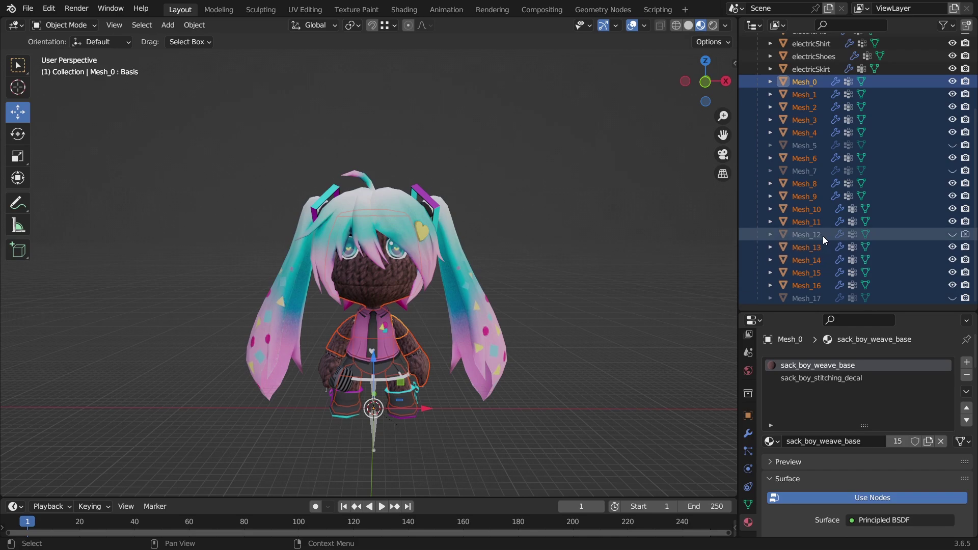
pyautogui.press('Delete')
pyautogui.scroll(5, 802, 237)
pyautogui.scroll(1, 440, 321)
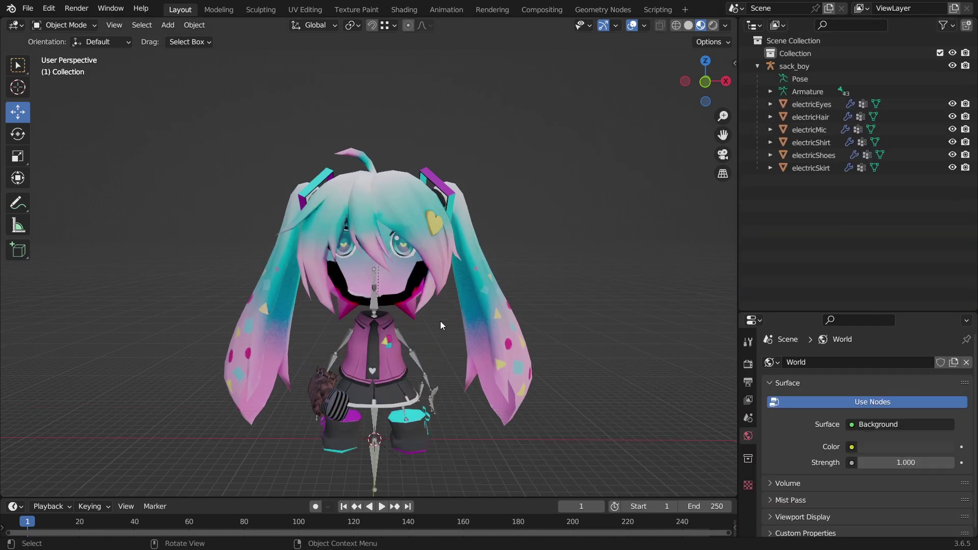
# Make the render film transparent and preview it in rendered shading before returning to material preview
pyautogui.moveTo(381, 320); pyautogui.dragTo(433, 297, button='middle')
pyautogui.click(747, 363)
pyautogui.scroll(-8, 809, 383)
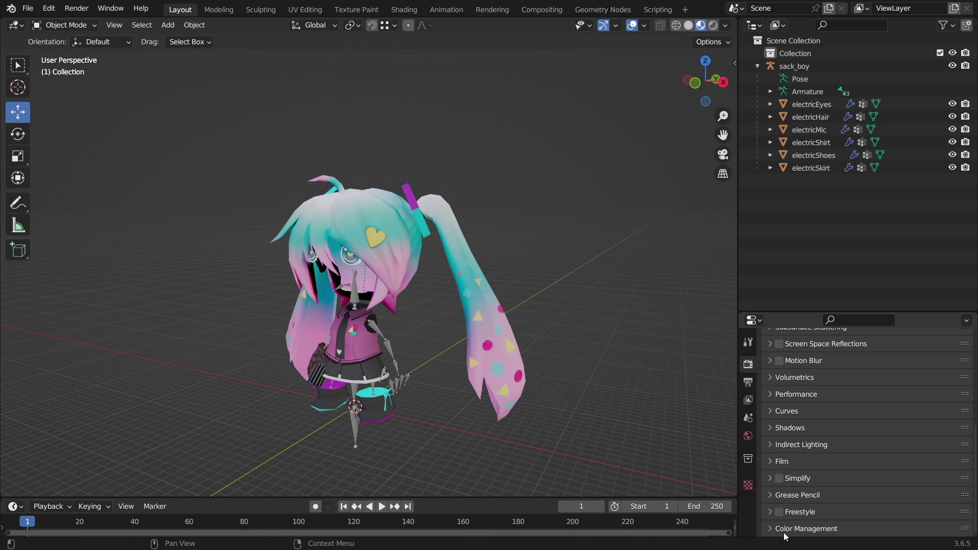
pyautogui.click(784, 462)
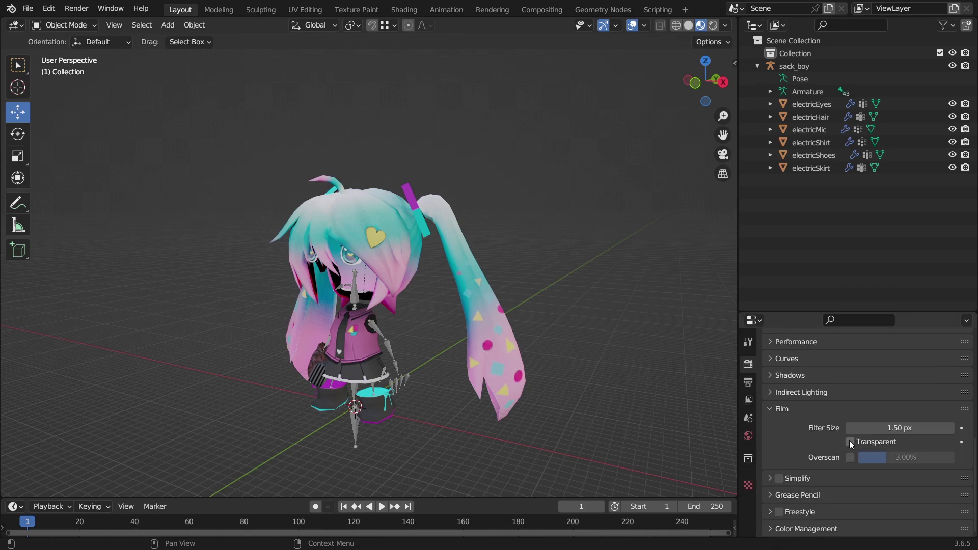
pyautogui.click(713, 25)
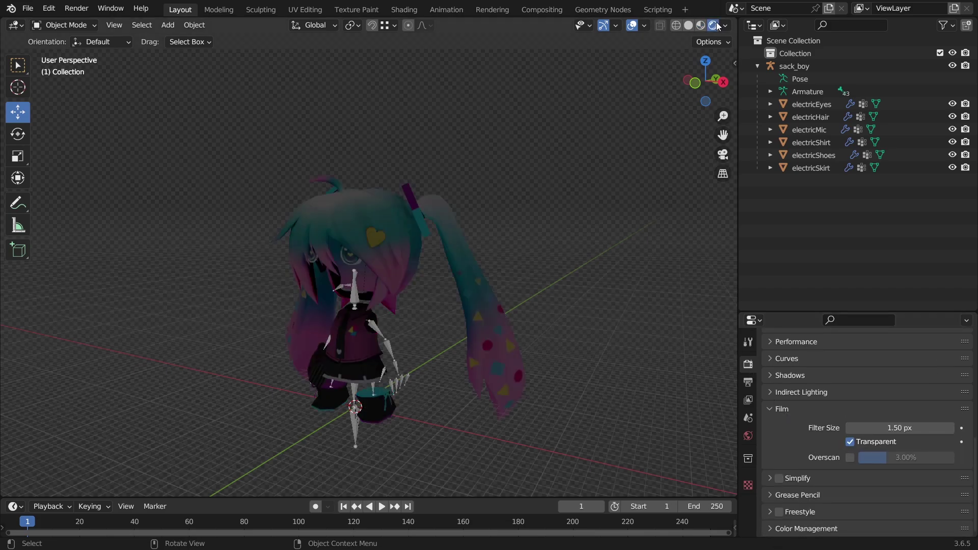
pyautogui.click(701, 26)
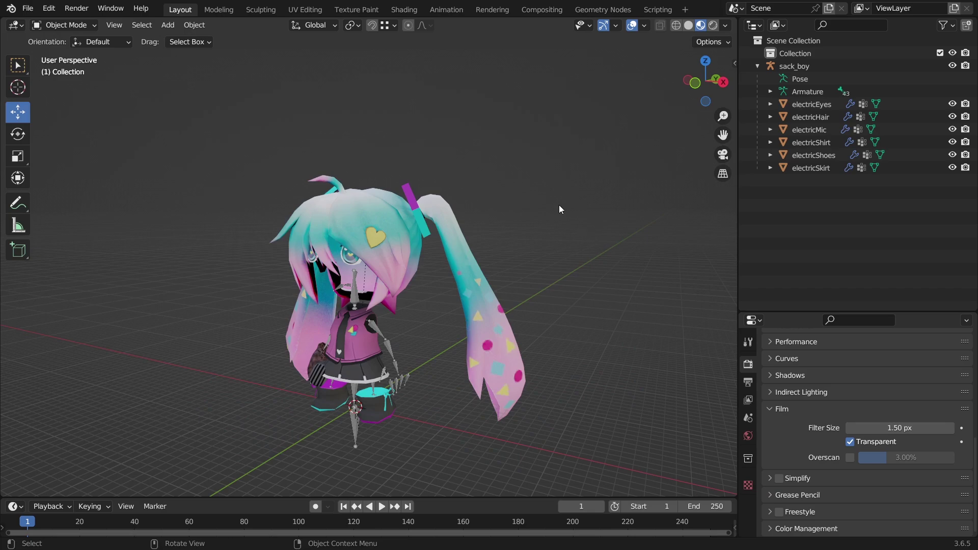
# Add a camera, clear its rotation and turn it upright about the global X axis to face along the Y axis
pyautogui.moveTo(509, 193); pyautogui.dragTo(461, 218, button='middle')
pyautogui.hotkey('shift', 'a')
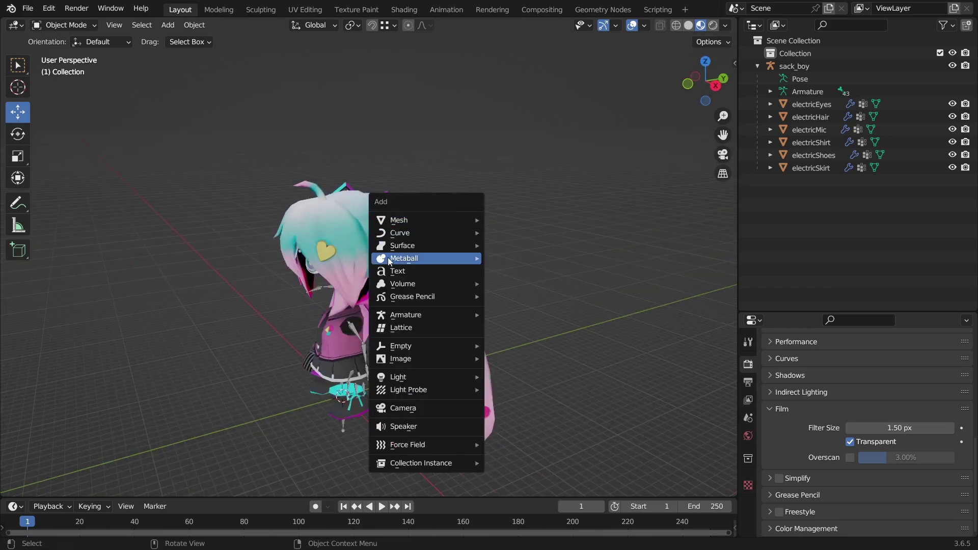
pyautogui.click(405, 409)
pyautogui.moveTo(463, 356); pyautogui.dragTo(460, 355, button='middle')
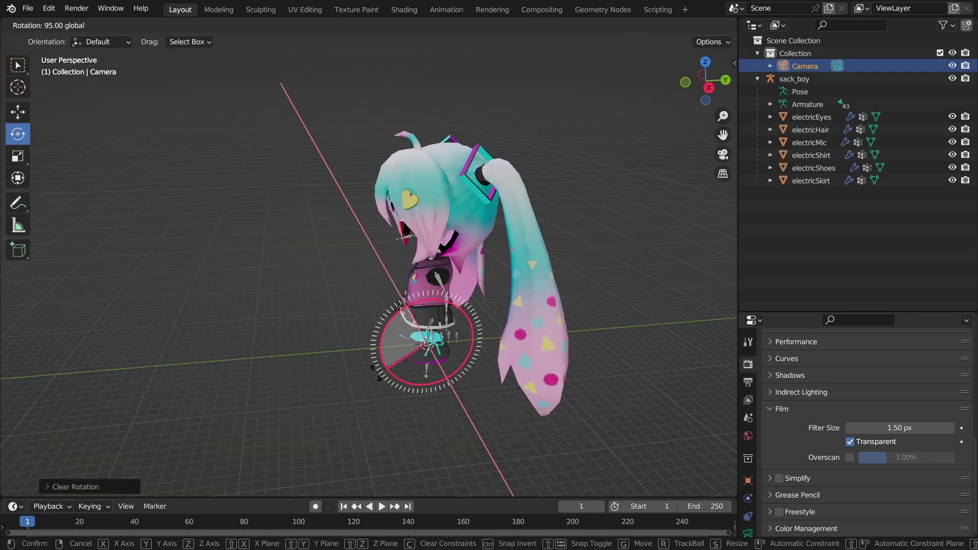
pyautogui.keyDown('ctrl'); pyautogui.moveTo(375, 374); pyautogui.dragTo(372, 370); pyautogui.keyUp('ctrl')
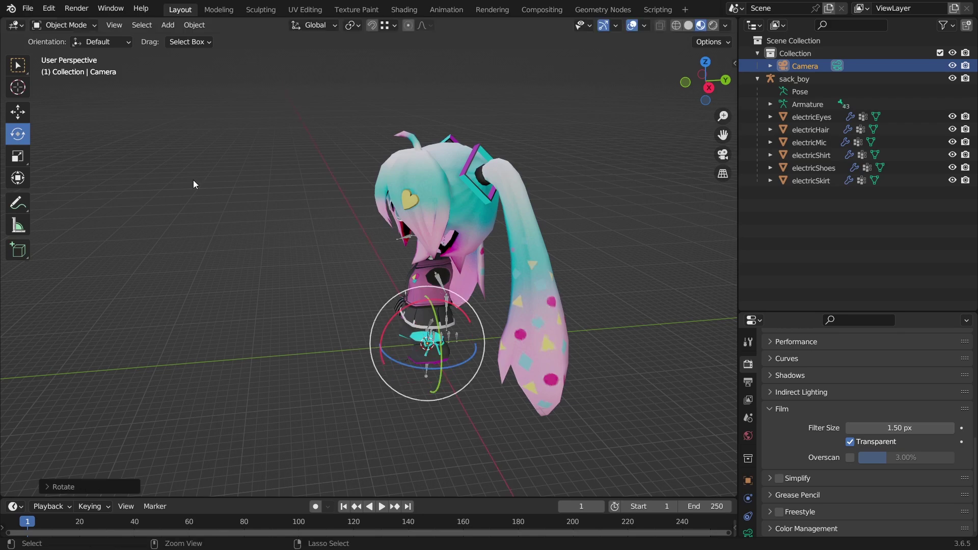
# Move the camera in front of the character at body height, scale it up, and look through it to frame the figure
pyautogui.click(13, 109)
pyautogui.moveTo(467, 345); pyautogui.dragTo(211, 216)
pyautogui.press('z')
pyautogui.press('s')
pyautogui.click(210, 216)
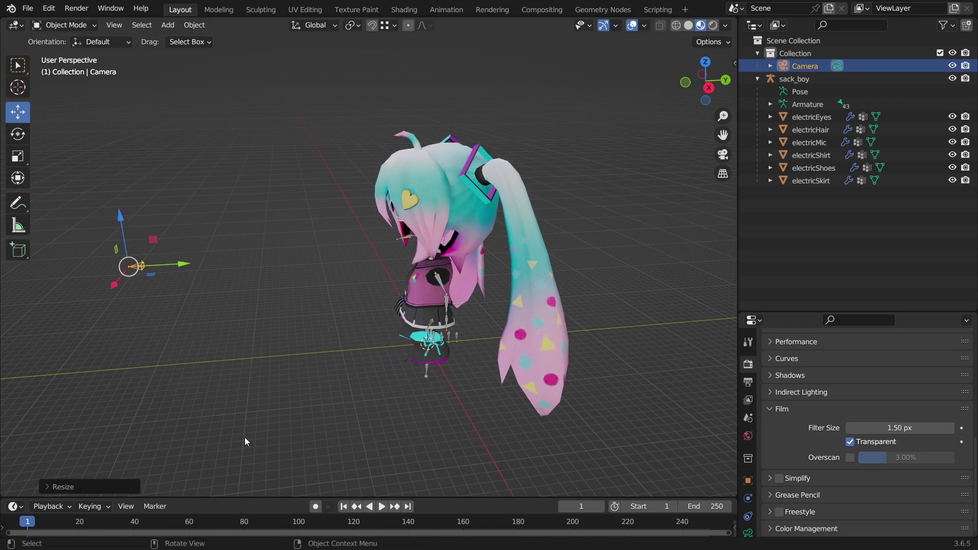
pyautogui.press('s')
pyautogui.click(604, 58)
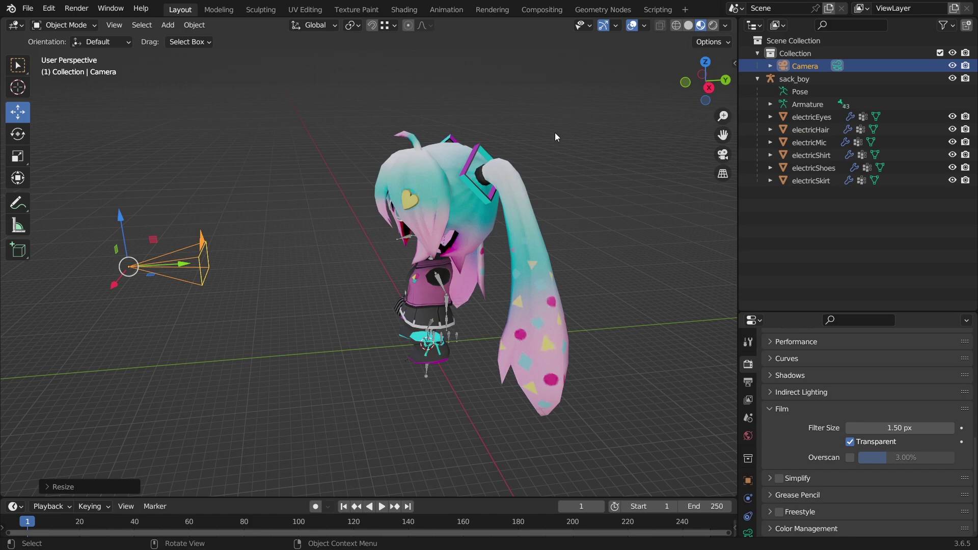
pyautogui.press('KP_0')
pyautogui.press('KP_0')
pyautogui.scroll(-2, 371, 250)
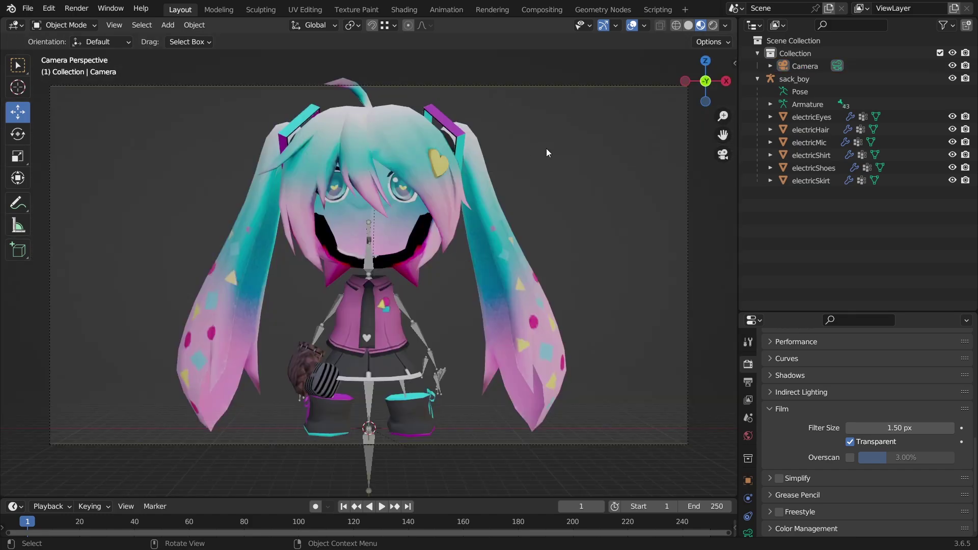
# Switch to rendered shading and raise the world background strength to 14.1
pyautogui.click(712, 27)
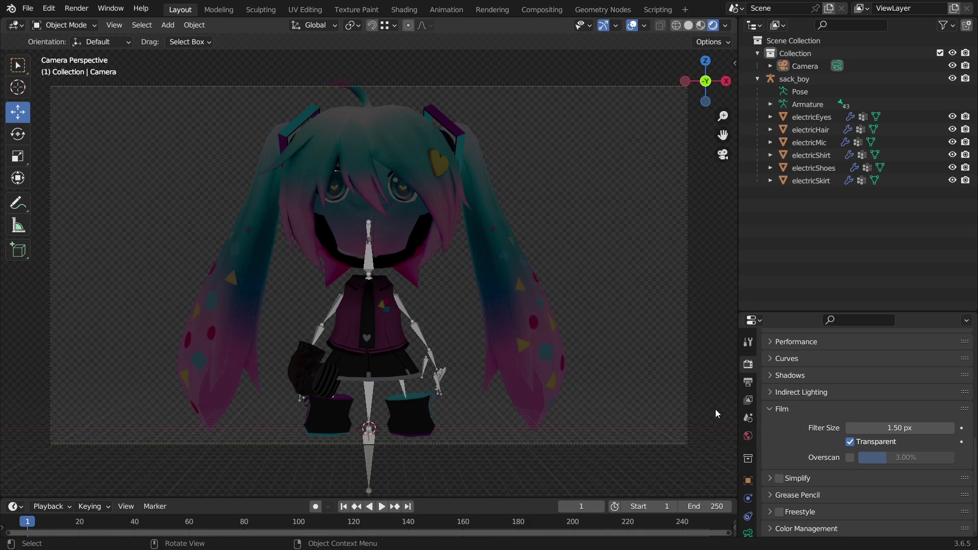
pyautogui.click(748, 436)
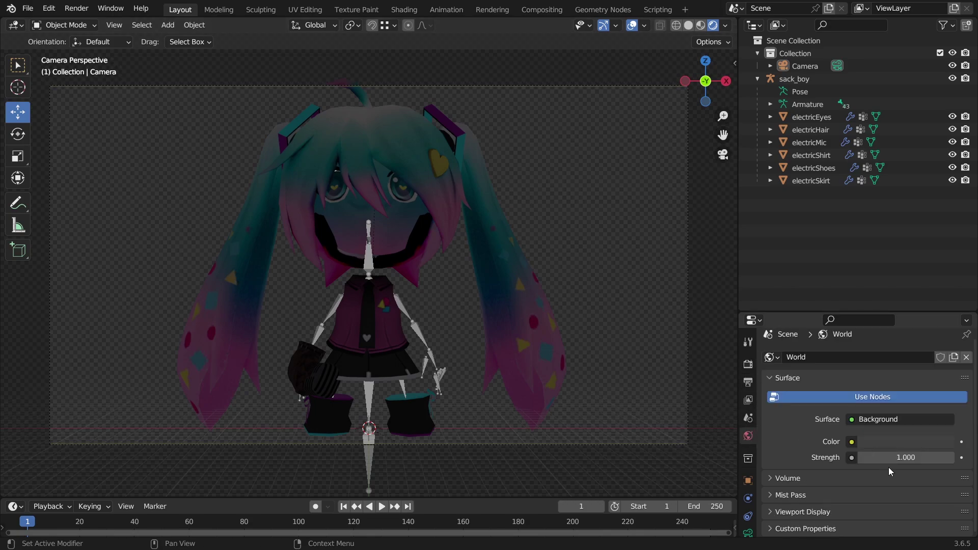
pyautogui.moveTo(892, 458)
pyautogui.mouseDown()
pyautogui.moveTo(942, 458)
pyautogui.moveTo(901, 458)
pyautogui.mouseUp()
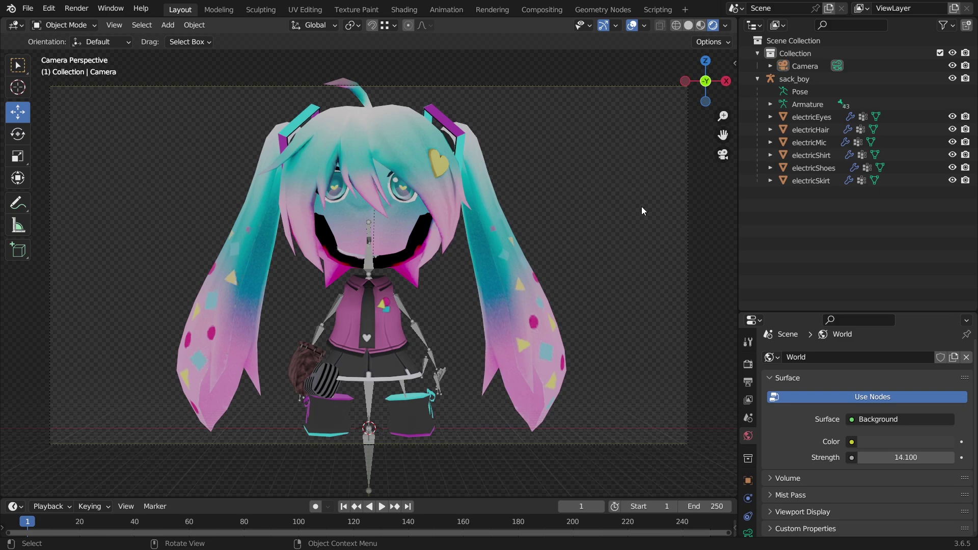
# Return to material preview and add a Sun light to the scene
pyautogui.hotkey('shift', 'a')
pyautogui.click(700, 27)
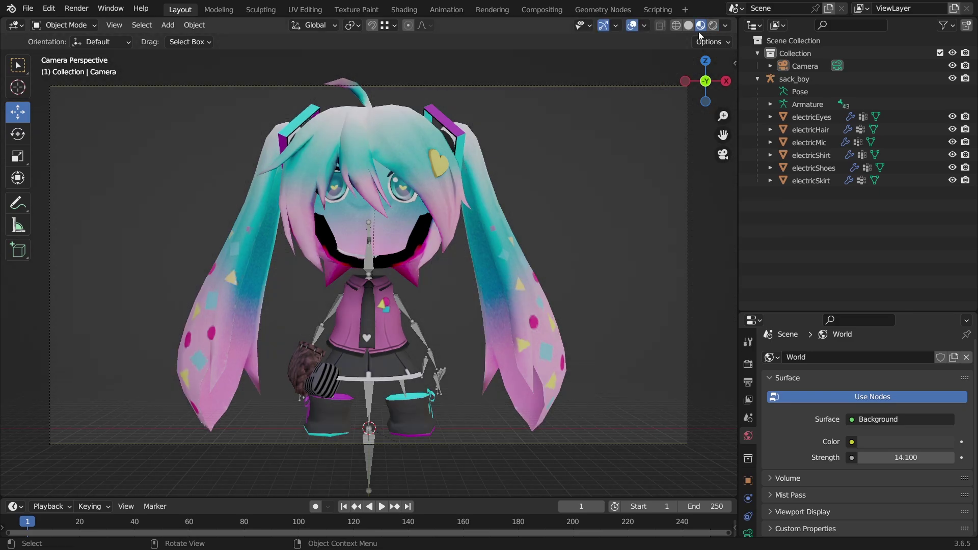
pyautogui.hotkey('shift', 'a')
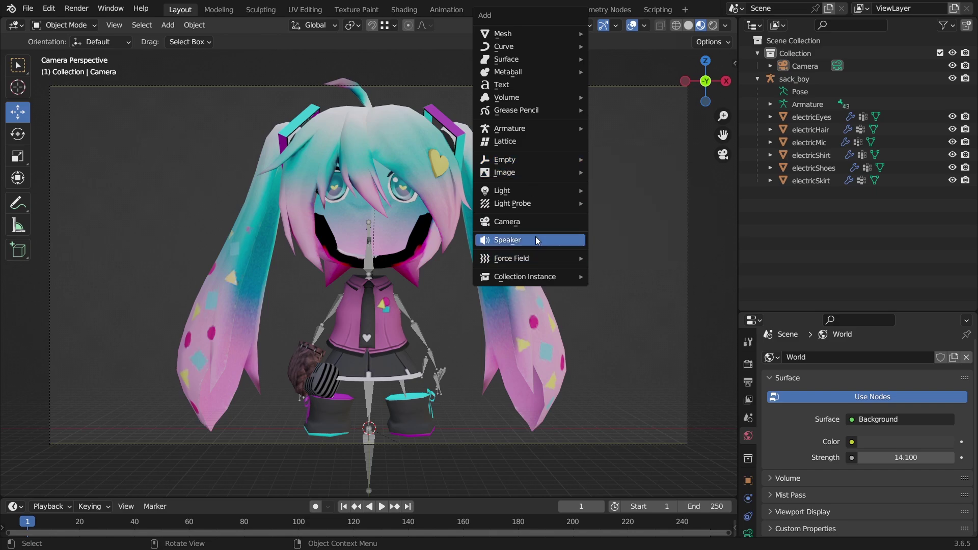
pyautogui.moveTo(531, 161)
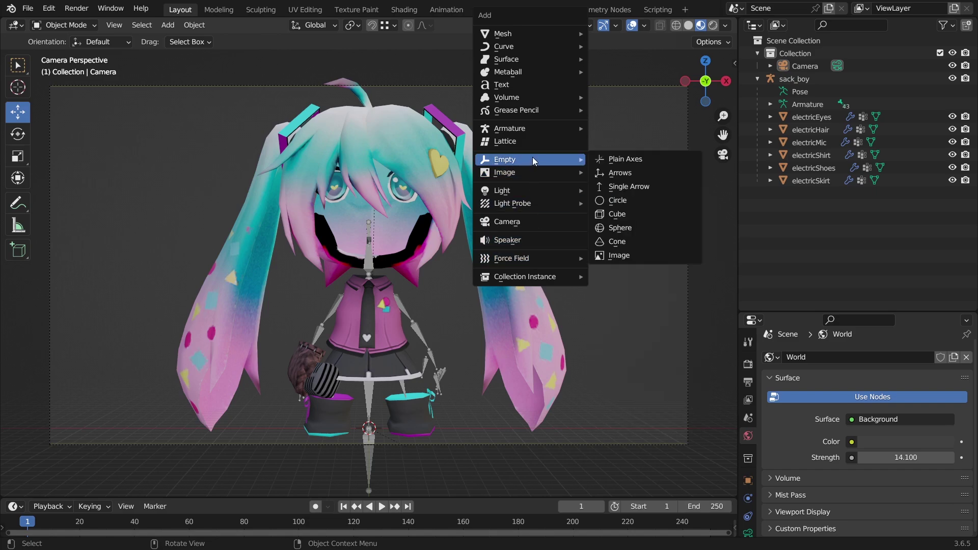
pyautogui.moveTo(570, 190)
pyautogui.click(636, 201)
# Move the Sun light high up and to one side of the character, and return to the camera view
pyautogui.moveTo(637, 204); pyautogui.dragTo(421, 294, button='middle')
pyautogui.press('g')
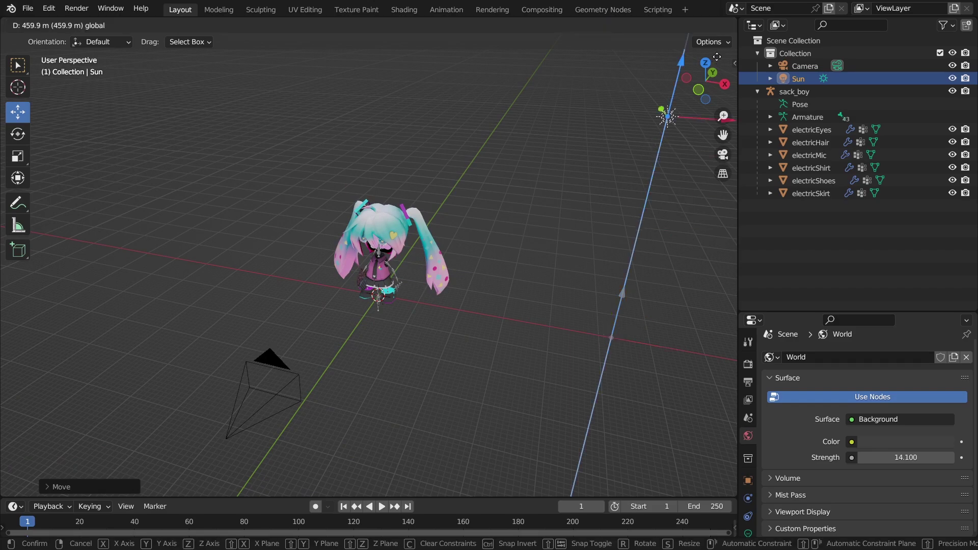
pyautogui.click(663, 175)
pyautogui.keyDown('shift'); pyautogui.moveTo(663, 175); pyautogui.dragTo(555, 206, button='middle'); pyautogui.keyUp('shift')
pyautogui.moveTo(652, 197); pyautogui.dragTo(661, 195, button='middle')
pyautogui.press('KP_0')
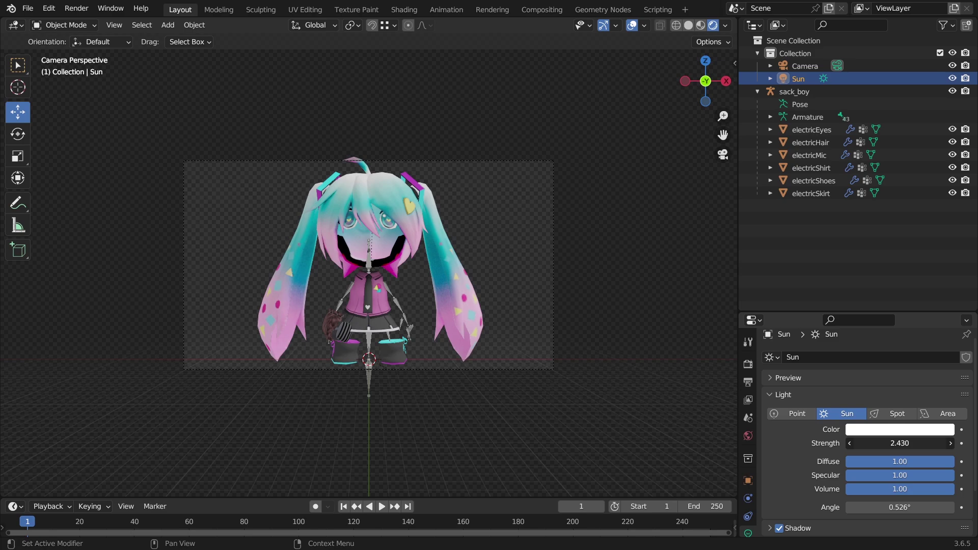
# Set the Sun light's strength to 5.15 and its angle to 13.5°, checking the lighting on the character
pyautogui.moveTo(899, 443); pyautogui.dragTo(937, 443)
pyautogui.scroll(5, 369, 301)
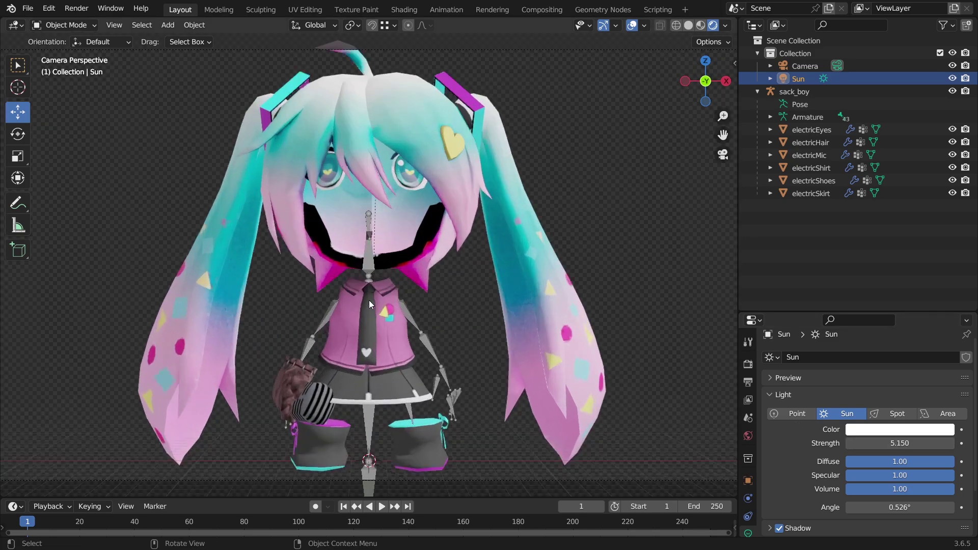
pyautogui.scroll(-2, 369, 300)
pyautogui.scroll(-3, 553, 313)
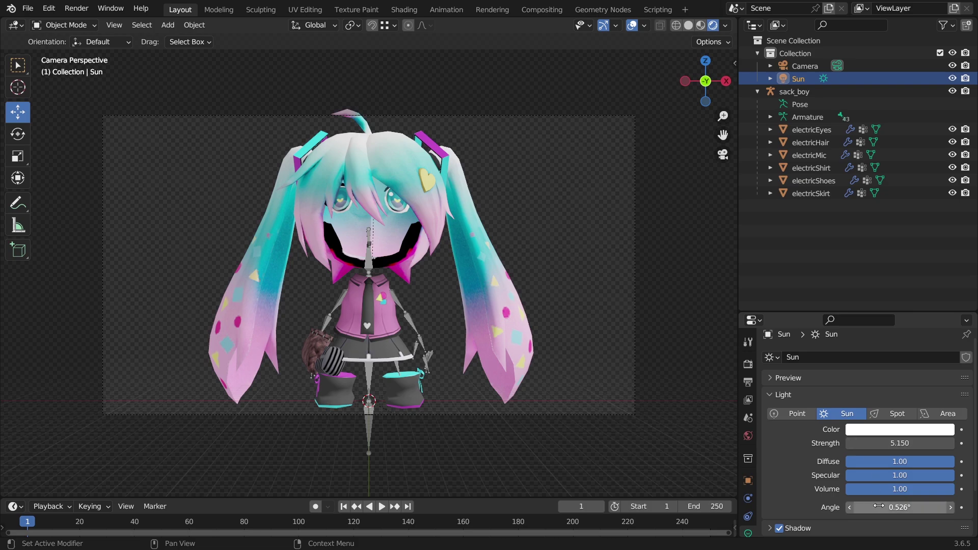
pyautogui.moveTo(876, 508); pyautogui.dragTo(896, 507)
pyautogui.click(581, 182)
pyautogui.scroll(1, 581, 182)
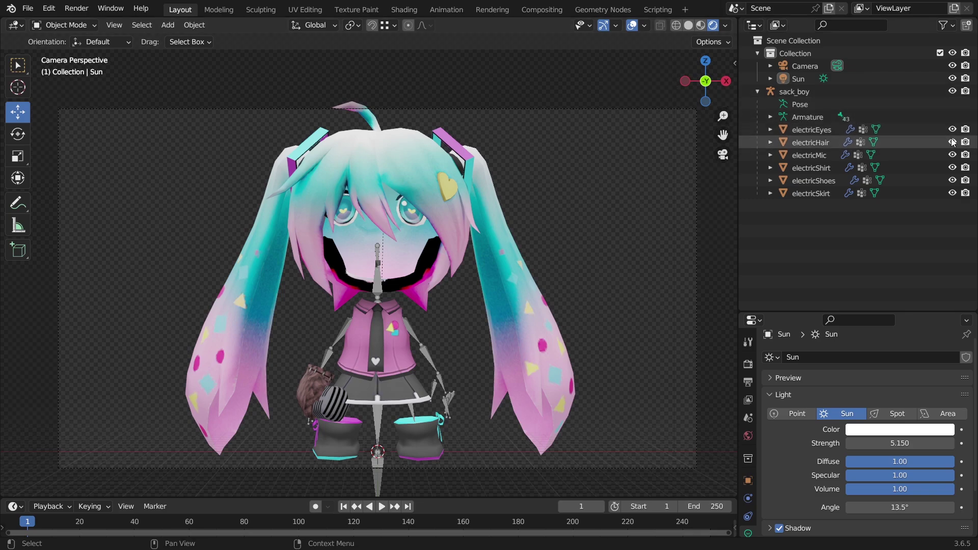
# Hide electricHair, electricMic, electricShirt, electricShoes and electricSkirt in the viewport and renders, leaving electricEyes as the active mesh
pyautogui.moveTo(952, 143); pyautogui.dragTo(951, 194)
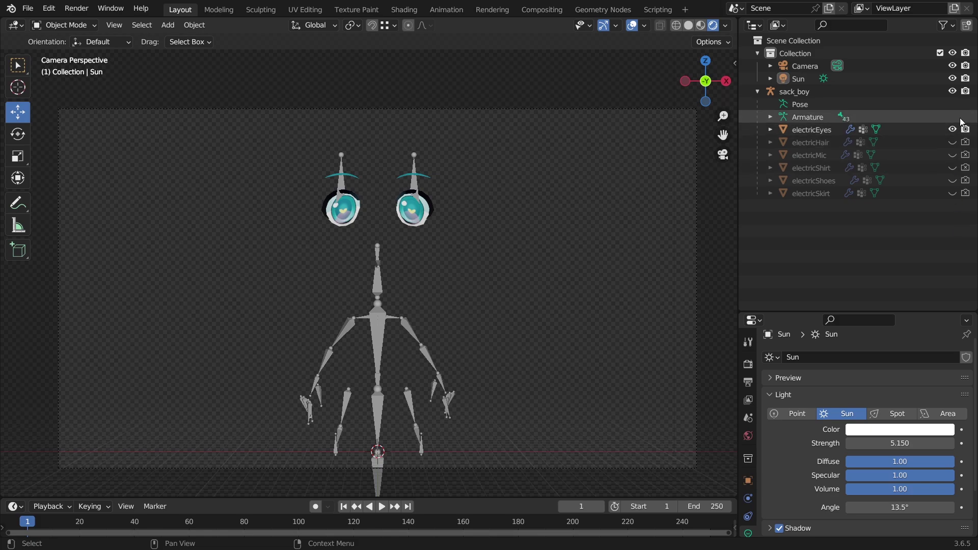
pyautogui.click(875, 130)
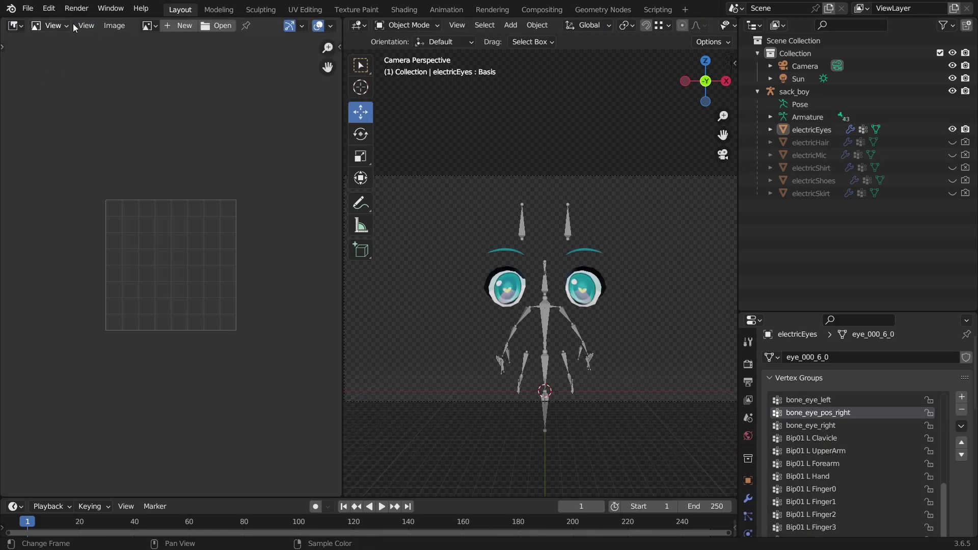
# Show the Render Result in the image editor and set the output resolution to 128 × 128 px
pyautogui.click(149, 26)
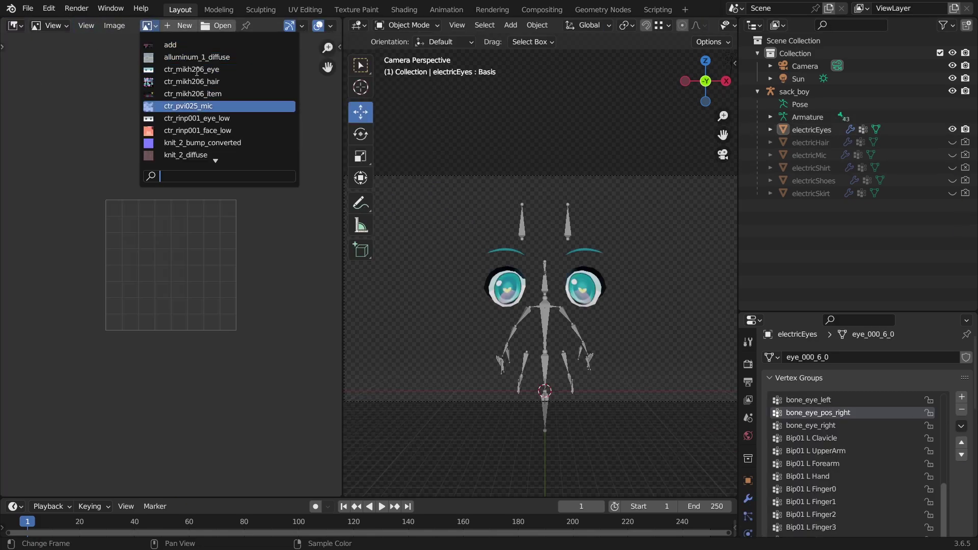
pyautogui.write('rend')
pyautogui.click(203, 45)
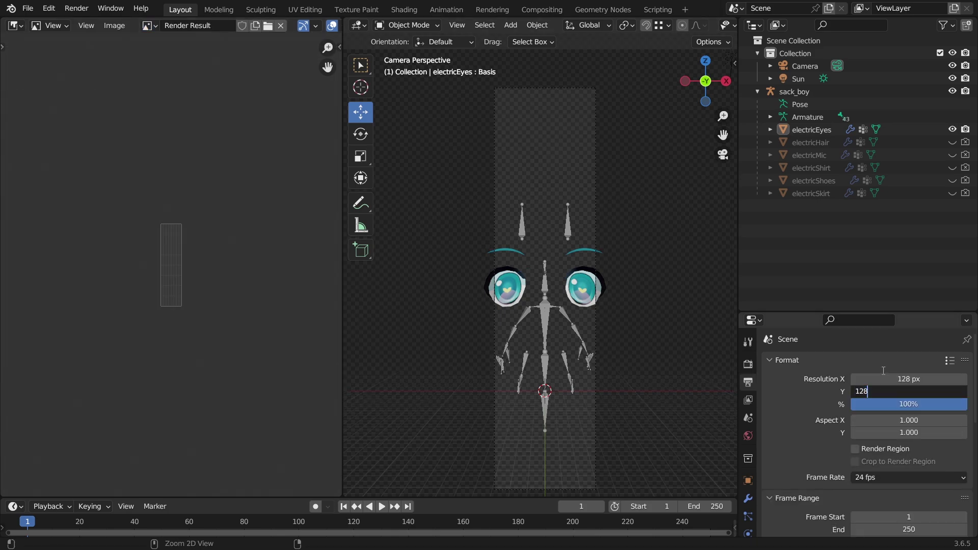
pyautogui.press('Return')
pyautogui.scroll(2, 549, 262)
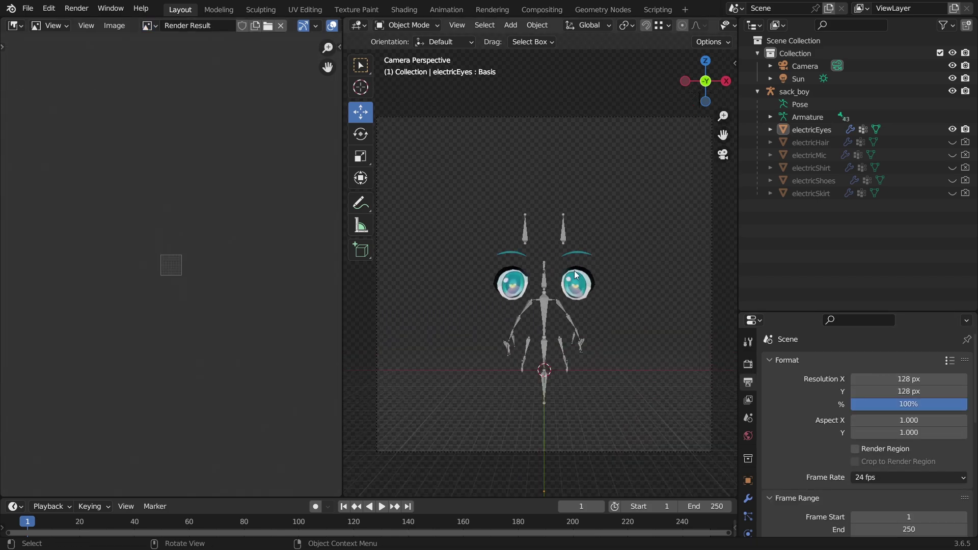
# Try to scale electricEyes up about its current origin, and undo the scaling
pyautogui.click(709, 286)
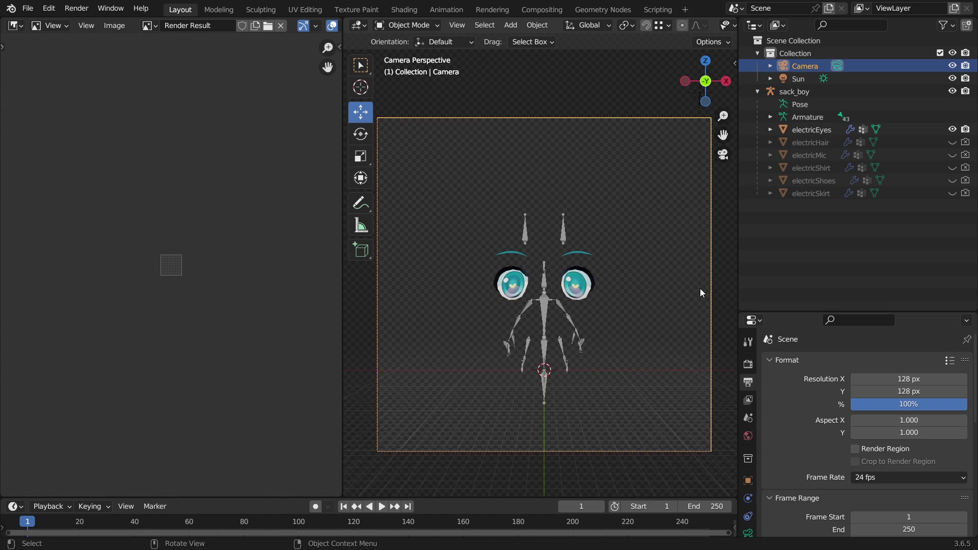
pyautogui.click(591, 281)
pyautogui.press('s')
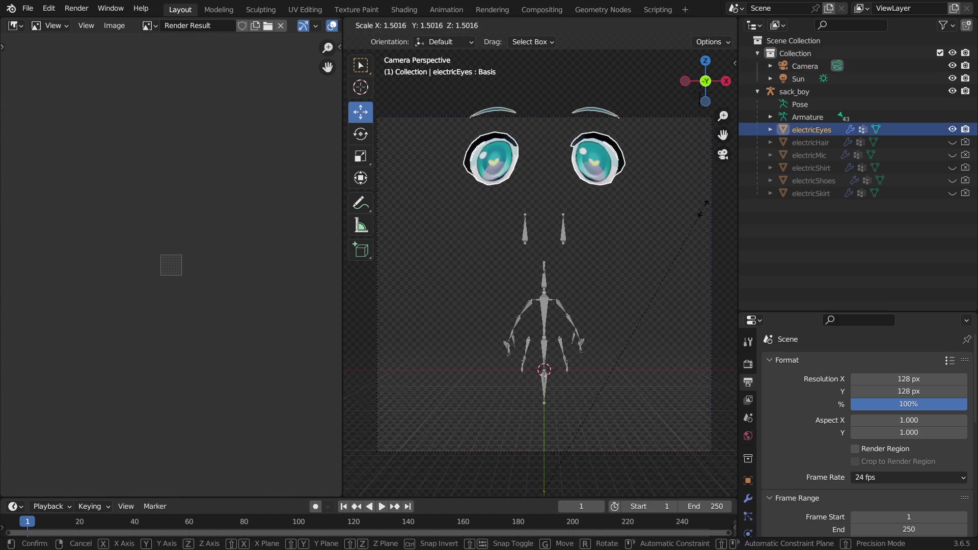
pyautogui.click(479, 37)
pyautogui.hotkey('ctrl', 'z')
# Set the origin of electricEyes to its geometry and scale the eyes up about 3 times to fill the camera frame
pyautogui.click(538, 25)
pyautogui.moveTo(632, 53)
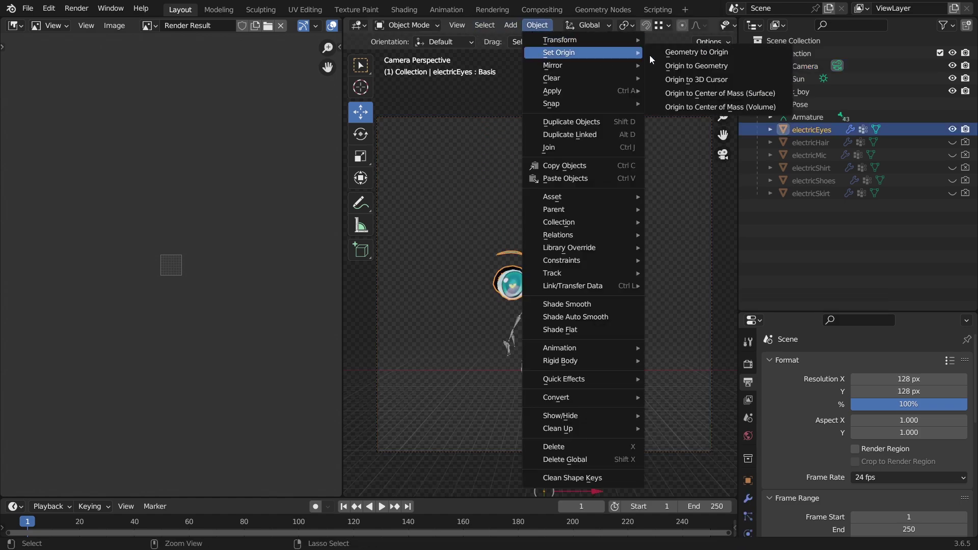
pyautogui.click(682, 66)
pyautogui.press('s')
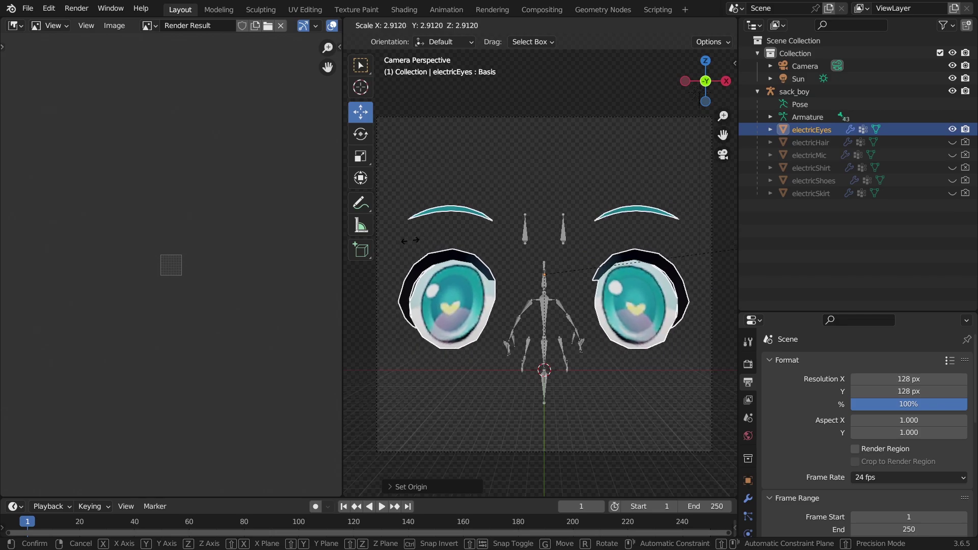
pyautogui.click(406, 217)
pyautogui.click(584, 144)
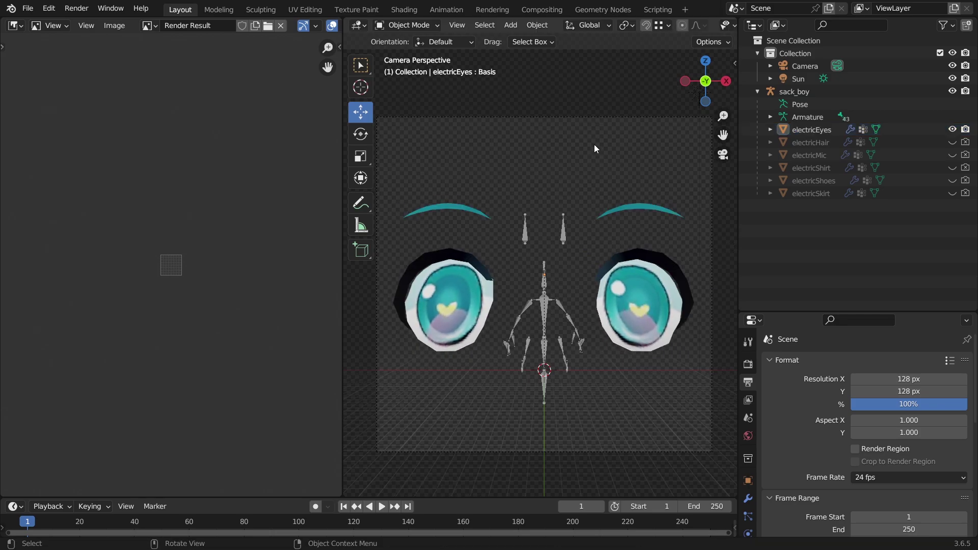
# Render the enlarged eyes through the camera and inspect the resulting image
pyautogui.press('F12')
pyautogui.scroll(5, 201, 252)
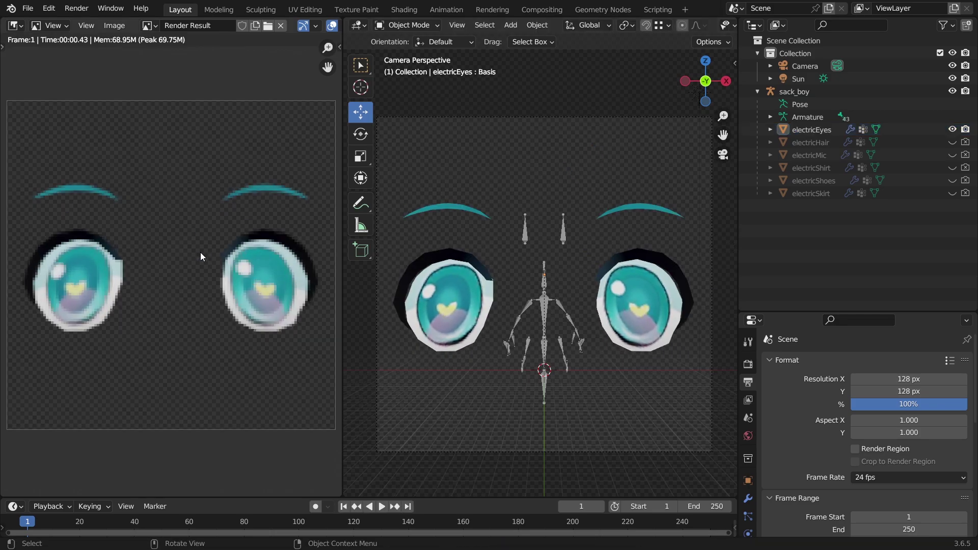
# Hide electricEyes, show electricHair for the viewport and render, and try to scale the hair up
pyautogui.scroll(-1, 200, 252)
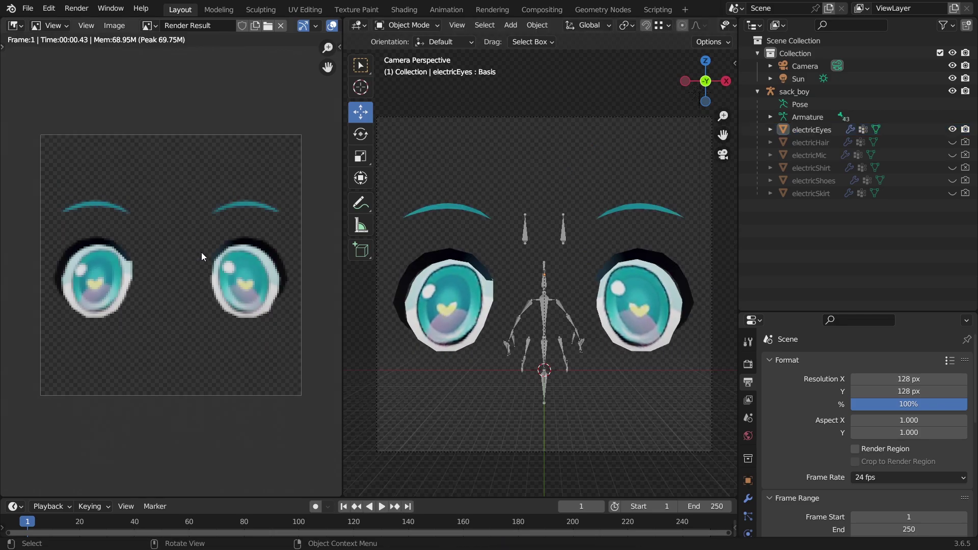
pyautogui.click(952, 129)
pyautogui.click(952, 142)
pyautogui.click(809, 142)
pyautogui.press('s')
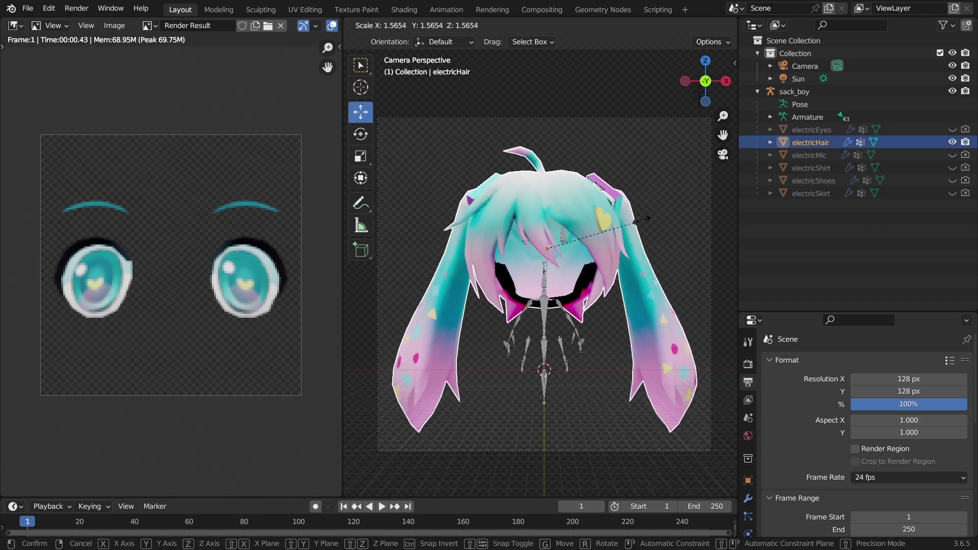
pyautogui.rightClick(646, 211)
# In the electricHair mesh, select the linked faces of the black band around the face opening and delete them
pyautogui.press('Tab')
pyautogui.scroll(3, 540, 265)
pyautogui.click(467, 281)
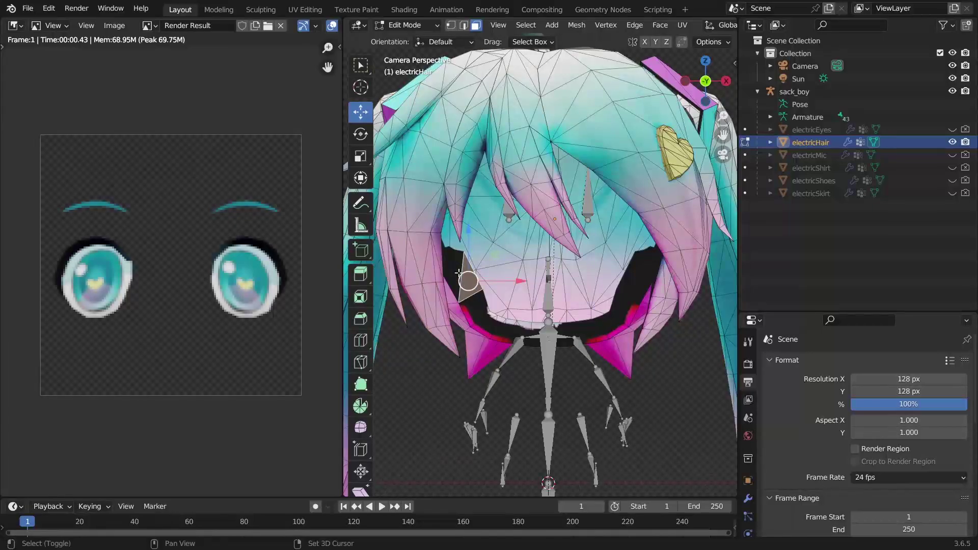
pyautogui.hotkey('ctrl', 'l')
pyautogui.keyDown('shift'); pyautogui.click(614, 316); pyautogui.keyUp('shift')
pyautogui.hotkey('ctrl', 'l')
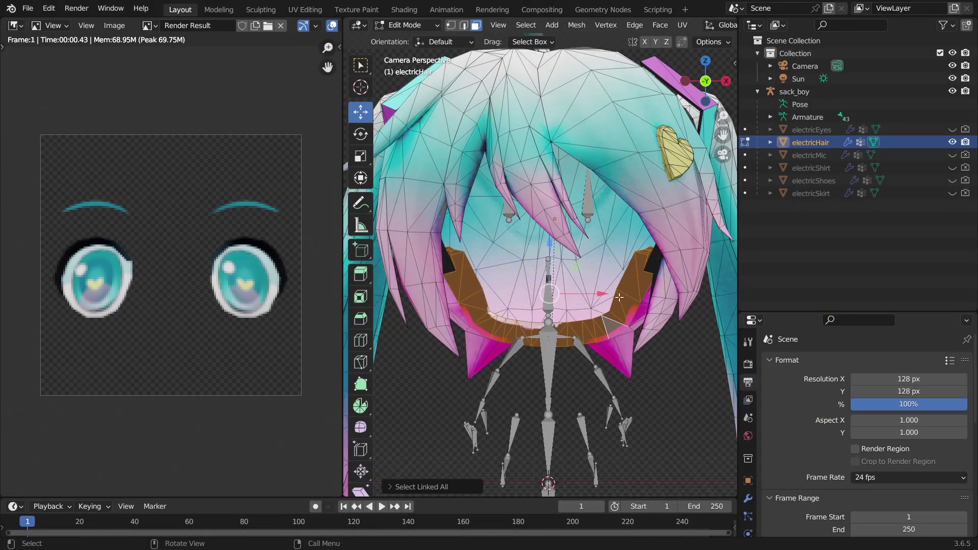
pyautogui.press('x')
pyautogui.click(597, 318)
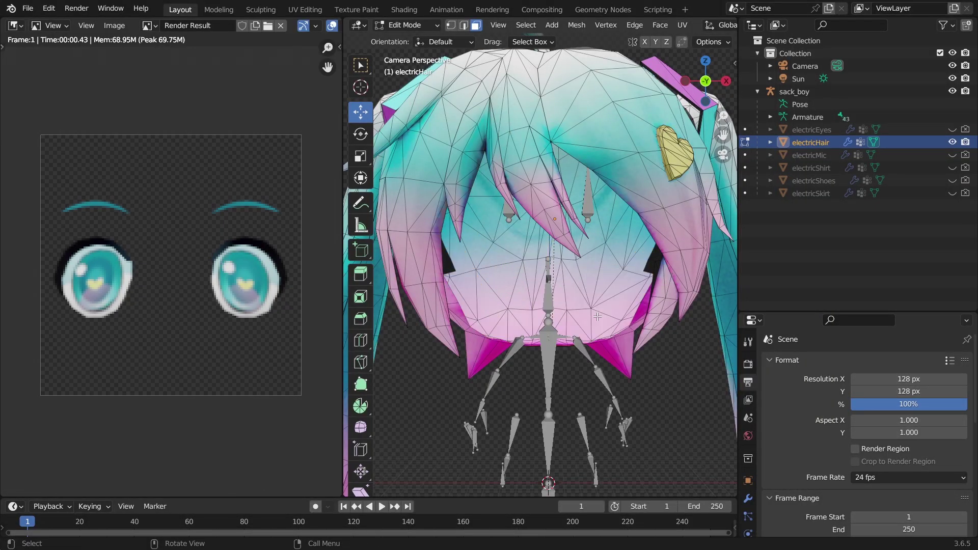
# Delete the remaining linked black pieces at both sides of the hair's face opening
pyautogui.keyDown('shift'); pyautogui.click(443, 265); pyautogui.keyUp('shift')
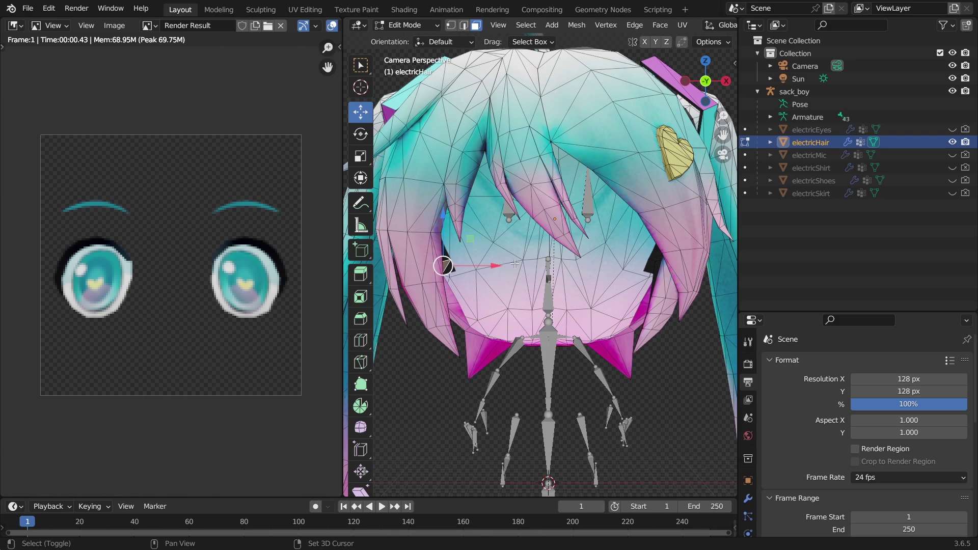
pyautogui.keyDown('shift'); pyautogui.click(652, 266); pyautogui.keyUp('shift')
pyautogui.hotkey('ctrl', 'l')
pyautogui.press('x')
pyautogui.click(653, 266)
pyautogui.click(666, 264)
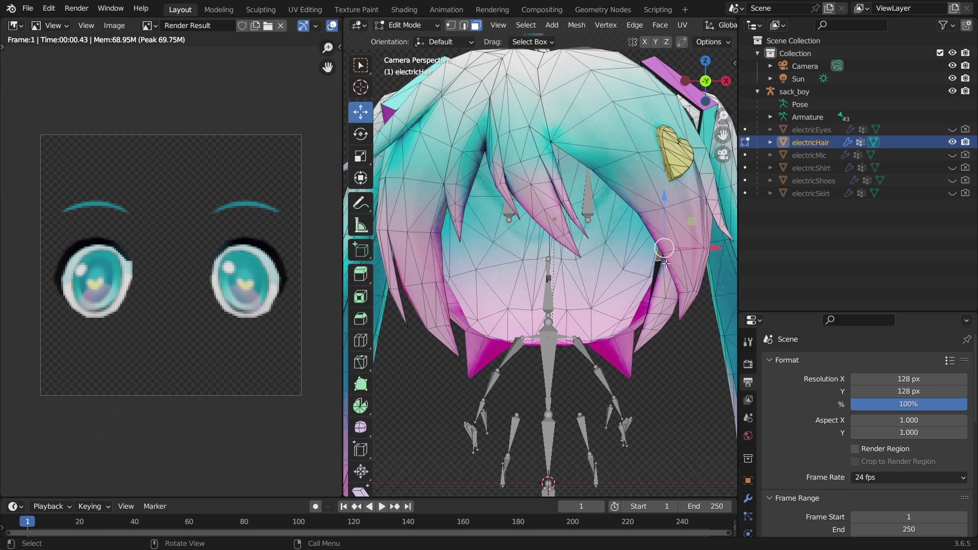
pyautogui.hotkey('ctrl', 'l')
pyautogui.press('x')
pyautogui.click(667, 263)
# Return to Object Mode, fit the whole camera frame in view and render the cleaned-up hair
pyautogui.press('Tab')
pyautogui.press('Home')
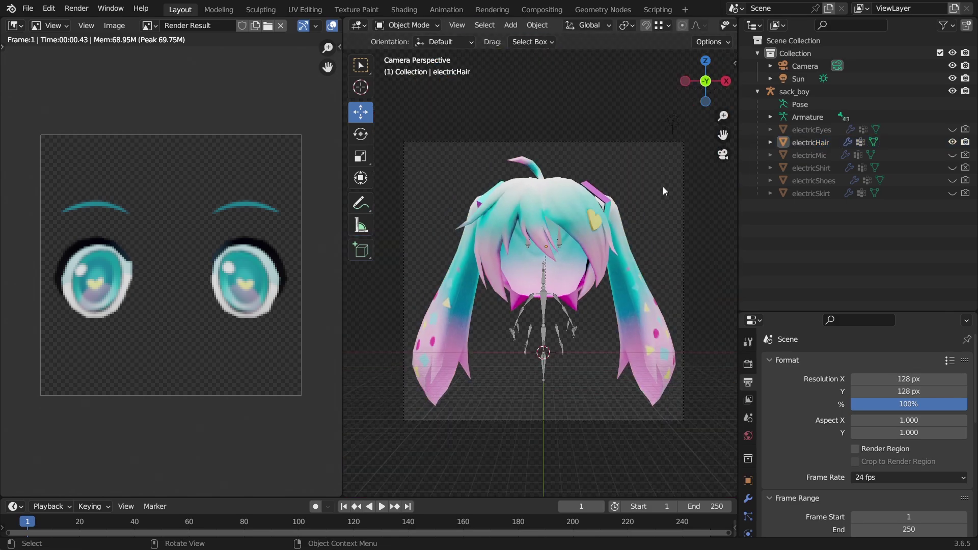
pyautogui.press('F12')
# Hide electricHair, make electricMic visible in the viewport and render, and scale the microphone up
pyautogui.click(952, 142)
pyautogui.click(965, 142)
pyautogui.click(952, 155)
pyautogui.click(965, 155)
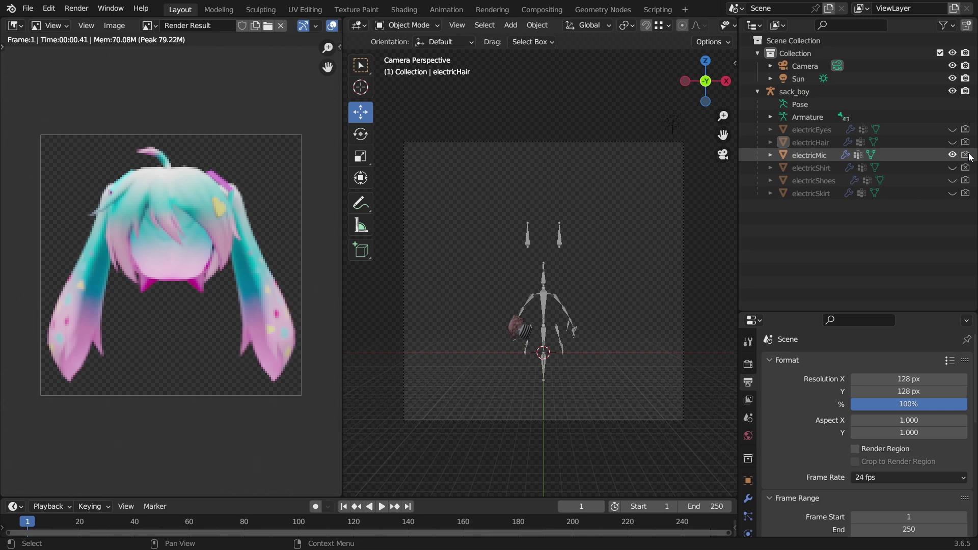
pyautogui.click(521, 327)
pyautogui.press('s')
pyautogui.click(490, 69)
# Set the origin of electricMic to its geometry, move it to the middle of the camera frame and adjust its scale
pyautogui.click(537, 25)
pyautogui.click(694, 65)
pyautogui.press('g')
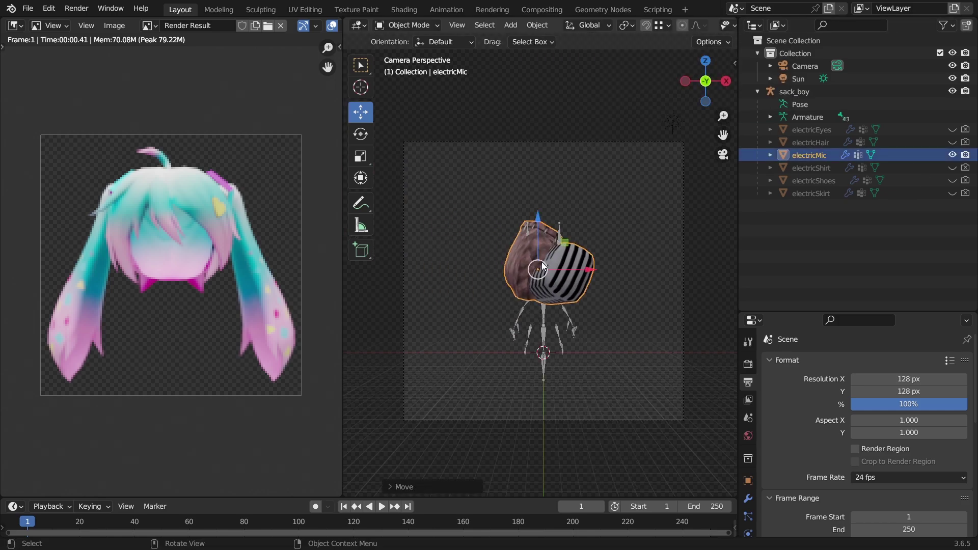
pyautogui.click(544, 263)
pyautogui.press('s')
pyautogui.click(549, 258)
# Rotate electricMic freely until its side faces the camera, with the grille pointing diagonally up and the base down
pyautogui.press('r')
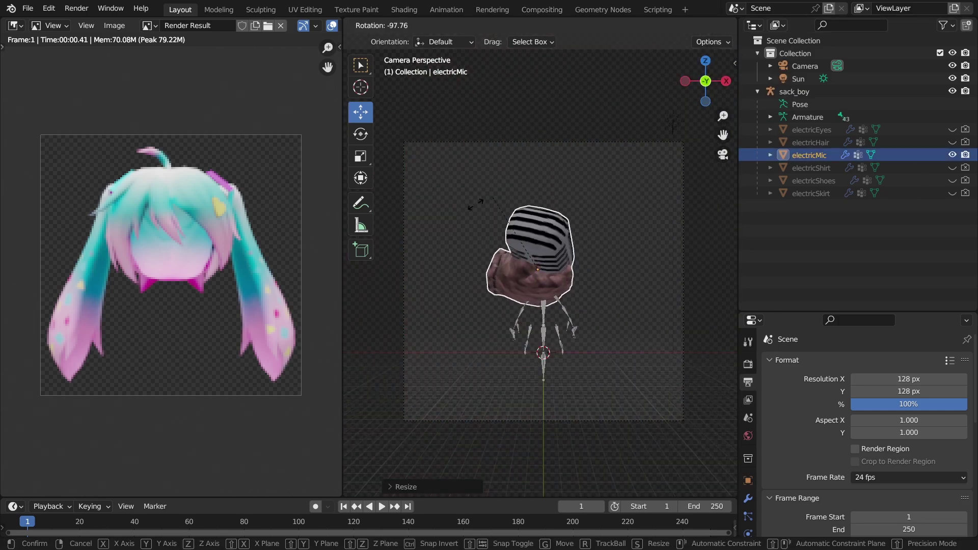
pyautogui.click(530, 267)
pyautogui.click(360, 134)
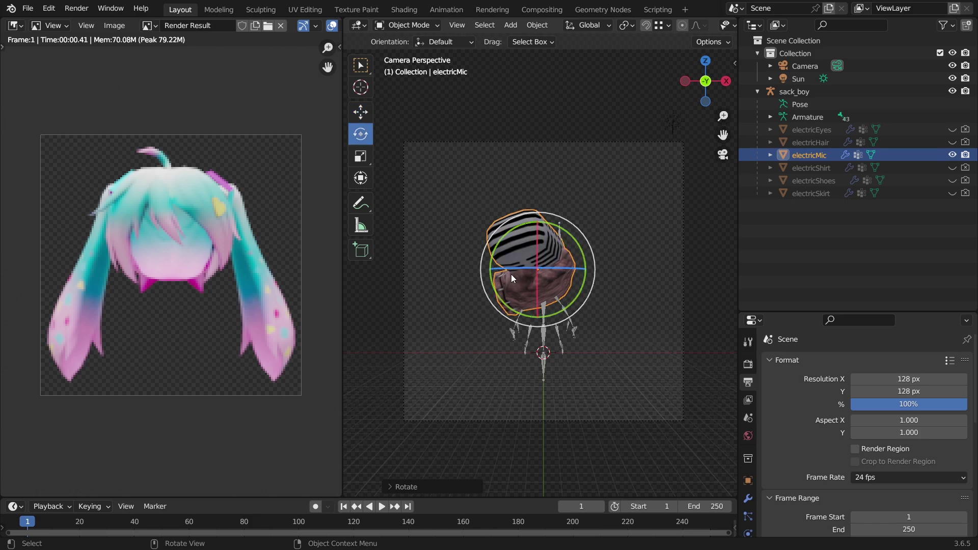
pyautogui.press('r')
pyautogui.press('r')
pyautogui.click(633, 266)
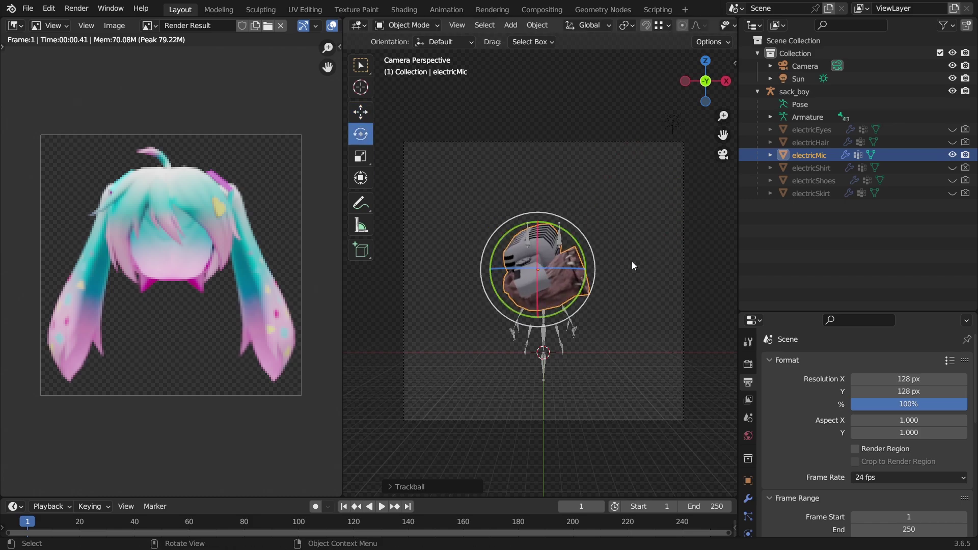
pyautogui.press('r')
pyautogui.press('r')
pyautogui.click(560, 285)
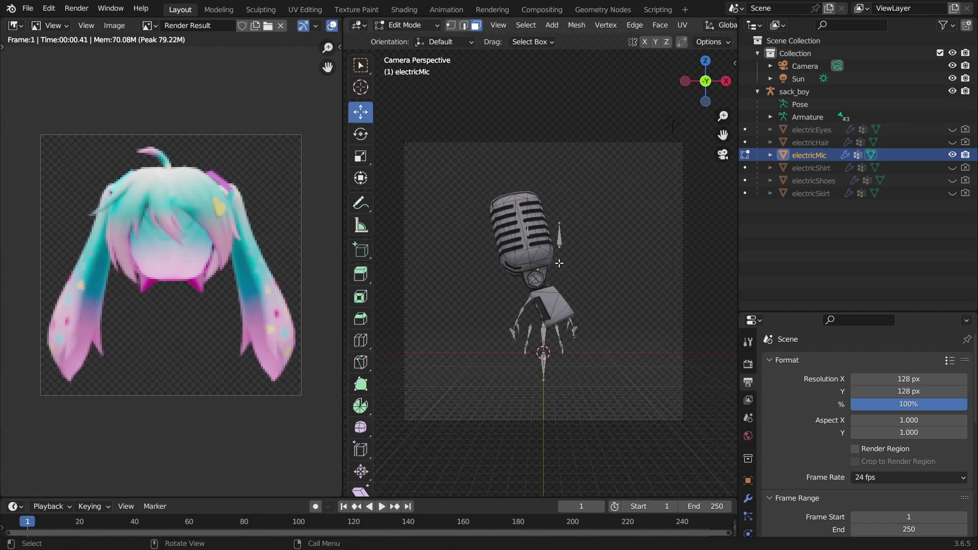
pyautogui.press('r')
pyautogui.press('r')
pyautogui.click(577, 304)
# Scale and reposition electricMic to fill the camera frame diagonally, and render it
pyautogui.press('s')
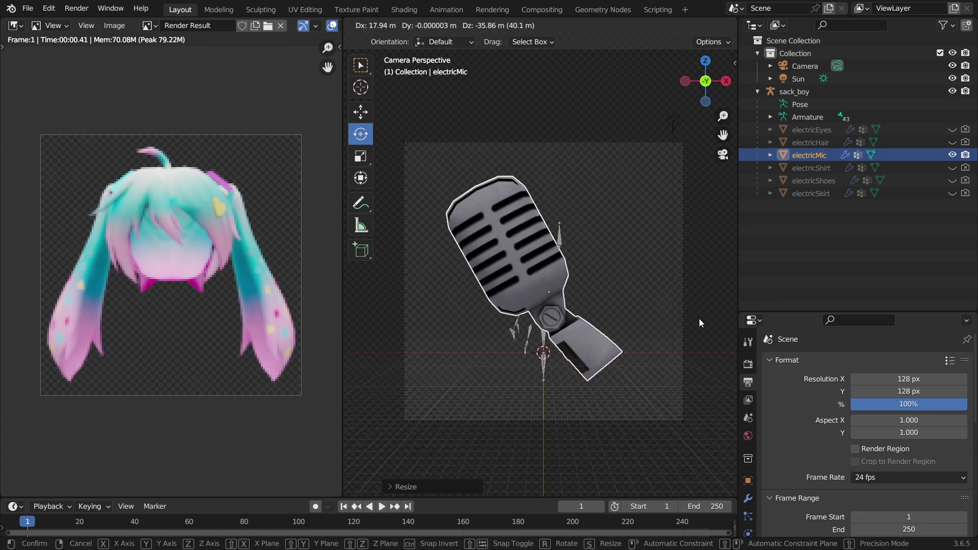
pyautogui.click(720, 311)
pyautogui.press('s')
pyautogui.click(637, 241)
pyautogui.press('F12')
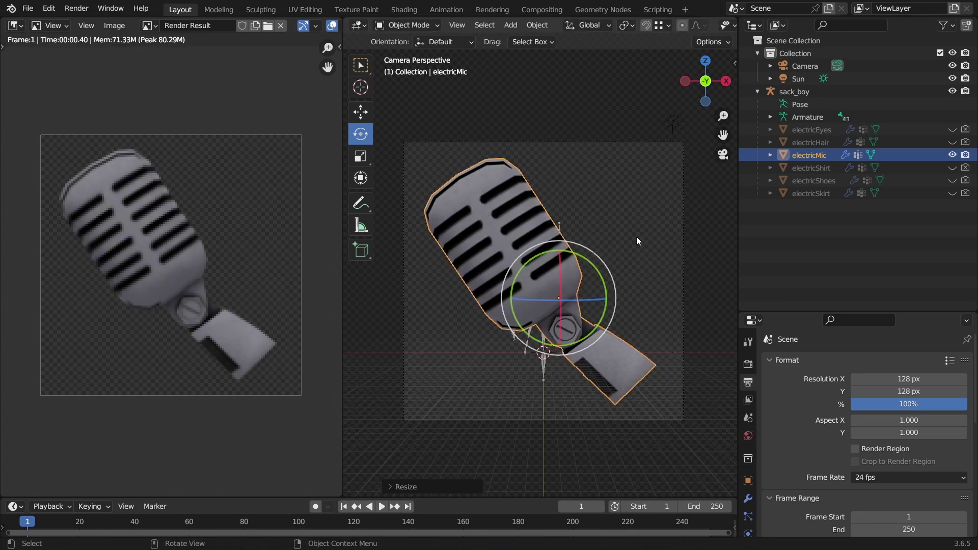
# Hide electricMic, make electricShirt visible in the viewport and render, and select the shirt
pyautogui.moveTo(953, 155); pyautogui.dragTo(965, 155)
pyautogui.moveTo(952, 167); pyautogui.dragTo(965, 168)
pyautogui.click(811, 168)
# Scale electricShirt up, centre it so it fills the camera frame, and render it
pyautogui.press('s')
pyautogui.click(672, 240)
pyautogui.press('g')
pyautogui.click(685, 201)
pyautogui.press('s')
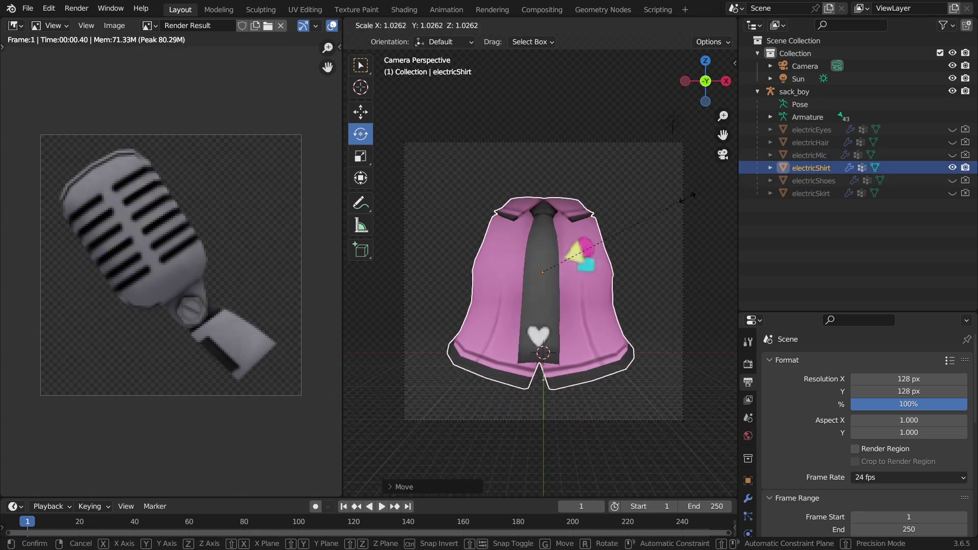
pyautogui.click(719, 169)
pyautogui.press('F12')
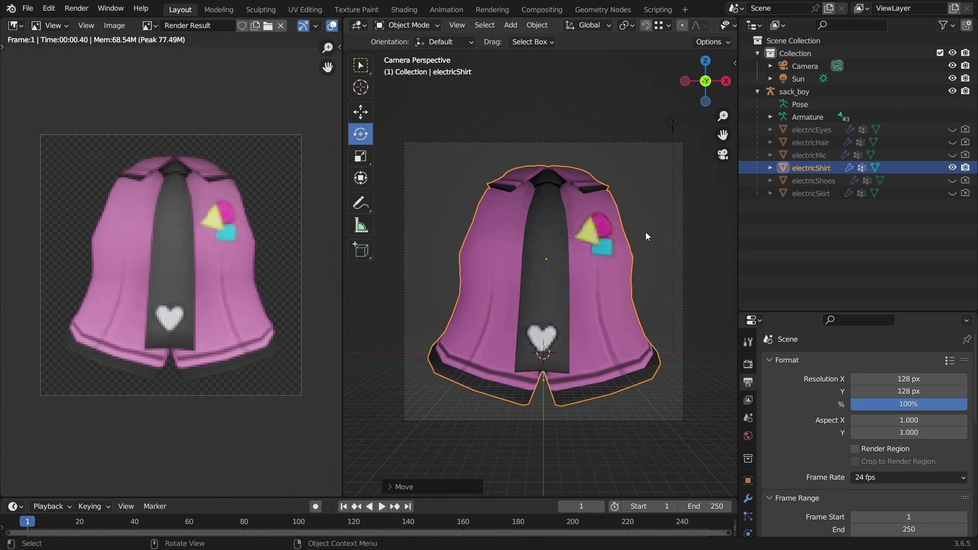
# Replace electricShirt with electricShoes in the viewport and render, scale the shoes up and move them into the camera frame
pyautogui.moveTo(952, 180); pyautogui.dragTo(965, 180)
pyautogui.moveTo(952, 168); pyautogui.dragTo(965, 168)
pyautogui.click(813, 181)
pyautogui.press('s')
pyautogui.click(603, 219)
pyautogui.press('g')
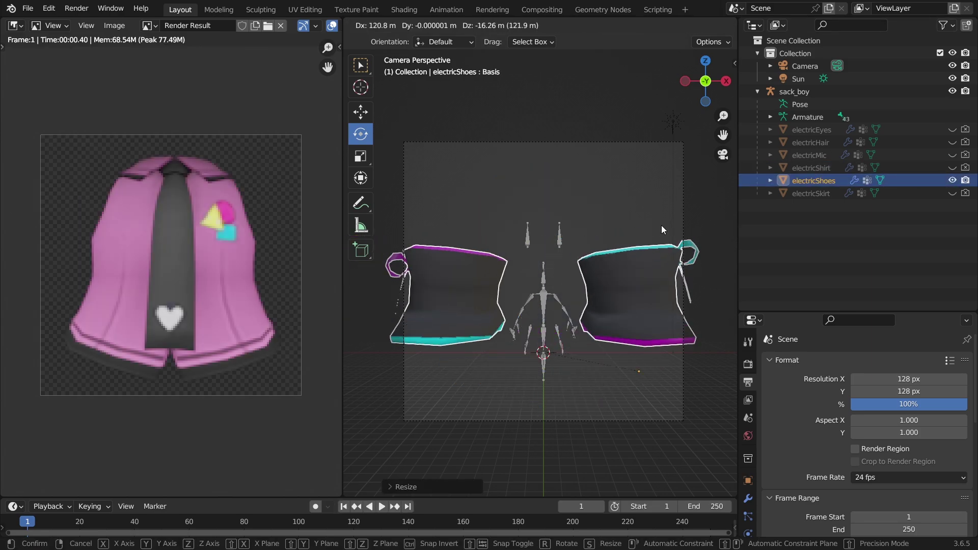
pyautogui.click(664, 233)
# Switch to wireframe display and delete the linked geometry of the shoe with the purple sole, keeping the cyan-soled one
pyautogui.press('z')
pyautogui.click(636, 253)
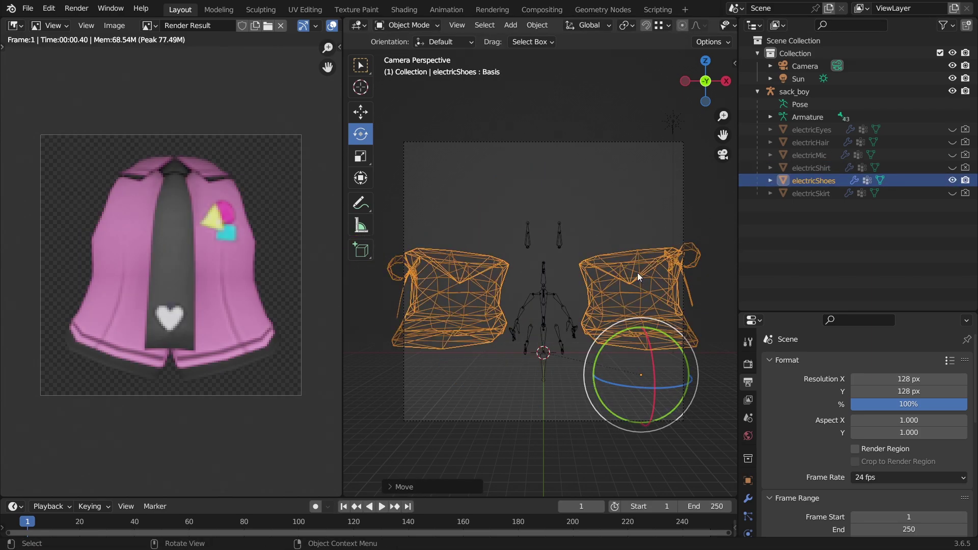
pyautogui.press('Tab')
pyautogui.press('l')
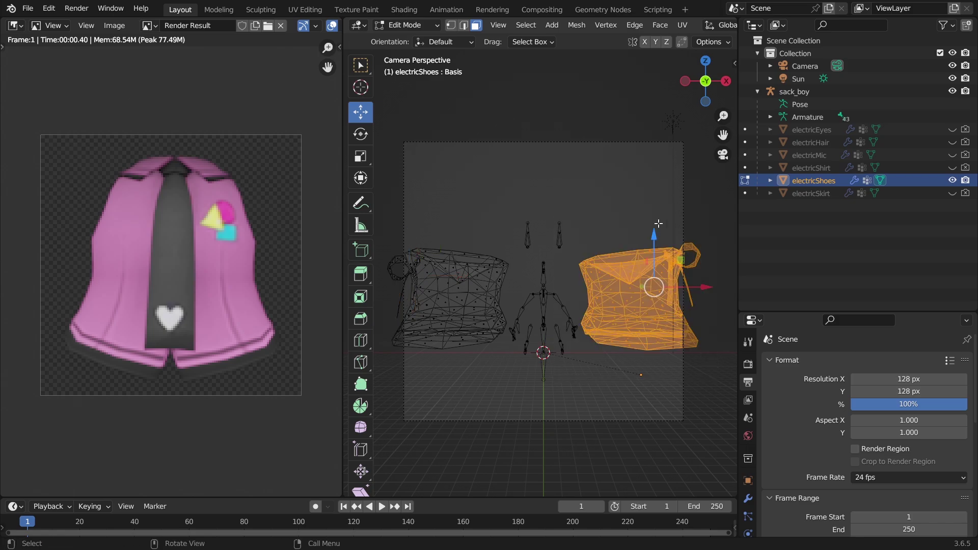
pyautogui.press('x')
pyautogui.click(658, 223)
pyautogui.press('Tab')
# Set the origin of electricShoes to its geometry, move the remaining shoe to the frame's centre and scale it about 1.63 times
pyautogui.click(539, 25)
pyautogui.click(671, 66)
pyautogui.press('g')
pyautogui.press('z')
pyautogui.press('s')
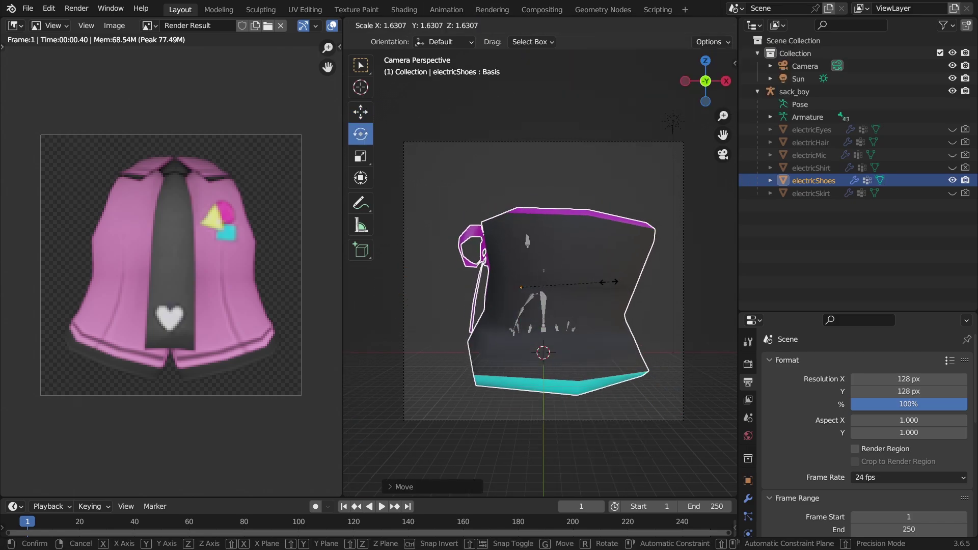
pyautogui.click(608, 281)
# Rotate the shoe to show its purple bow from the side, refine its scale and position in the frame, and render it
pyautogui.press('r')
pyautogui.press('r')
pyautogui.click(554, 306)
pyautogui.press('z')
pyautogui.click(575, 173)
pyautogui.press('s')
pyautogui.click(569, 222)
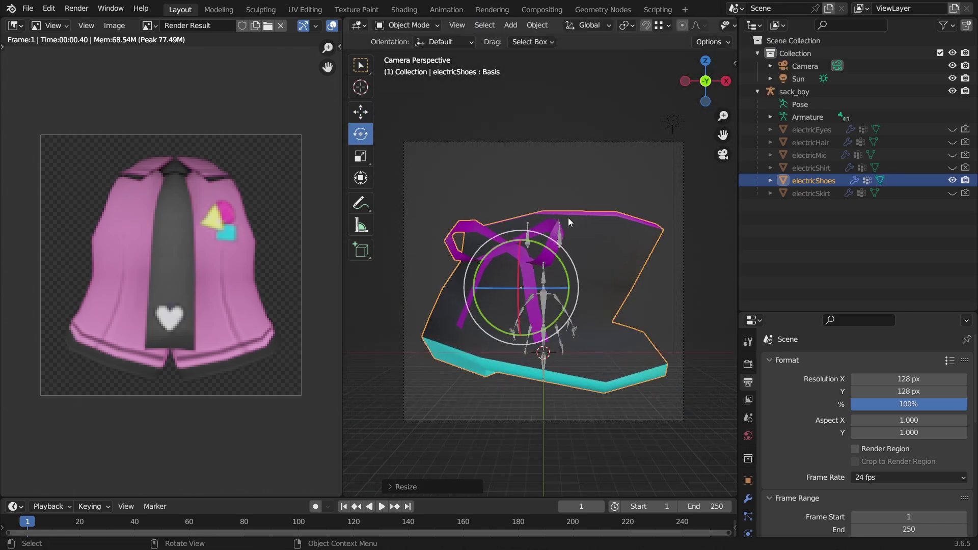
pyautogui.press('g')
pyautogui.click(565, 219)
pyautogui.press('F12')
# Replace electricShoes with electricSkirt in the viewport and render, scale the skirt up to span the camera frame, and render it
pyautogui.moveTo(952, 181); pyautogui.dragTo(965, 181)
pyautogui.moveTo(965, 193); pyautogui.dragTo(952, 193)
pyautogui.click(567, 330)
pyautogui.press('s')
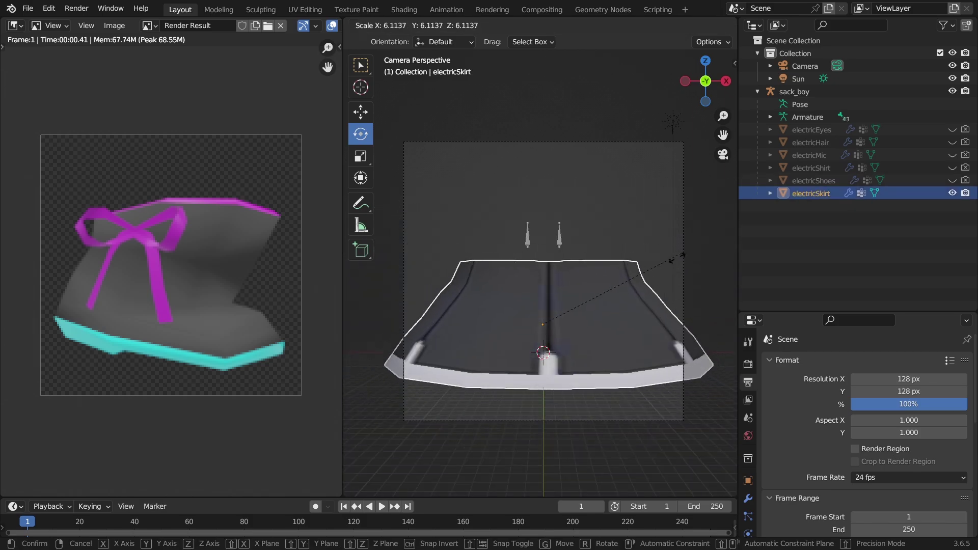
pyautogui.click(657, 258)
pyautogui.press('F12')
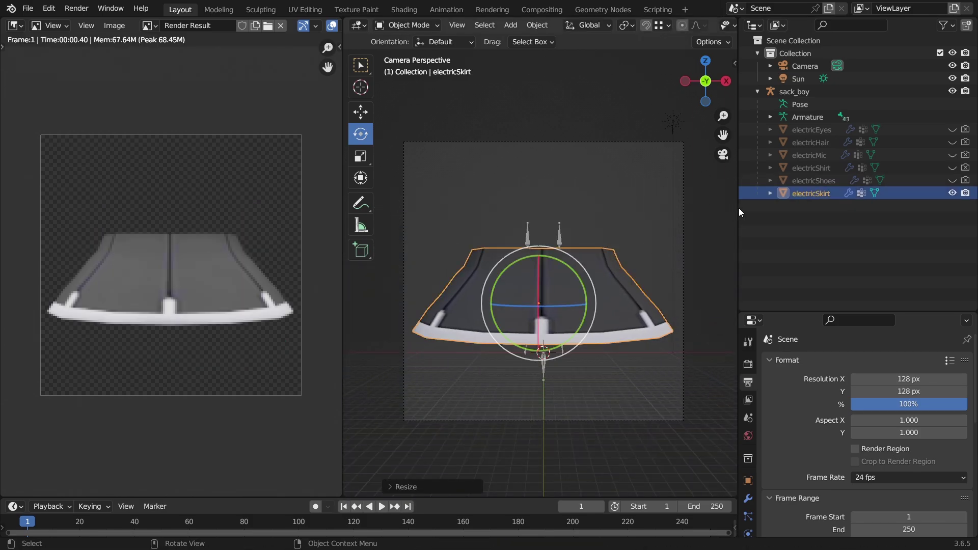
pyautogui.click(610, 236)
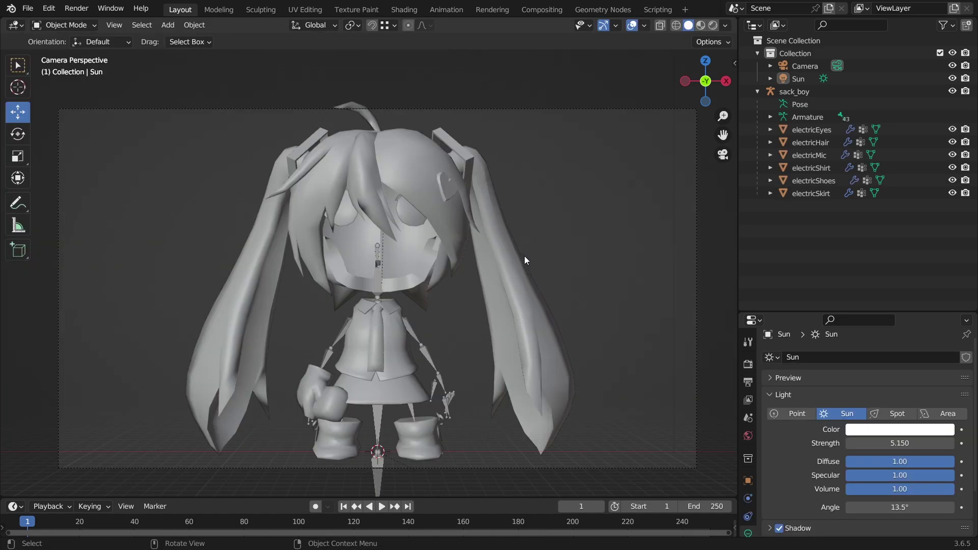
# Show the complete character in Material Preview and rotate the sack_boy armature forward about the X axis until it lies face down
pyautogui.click(701, 27)
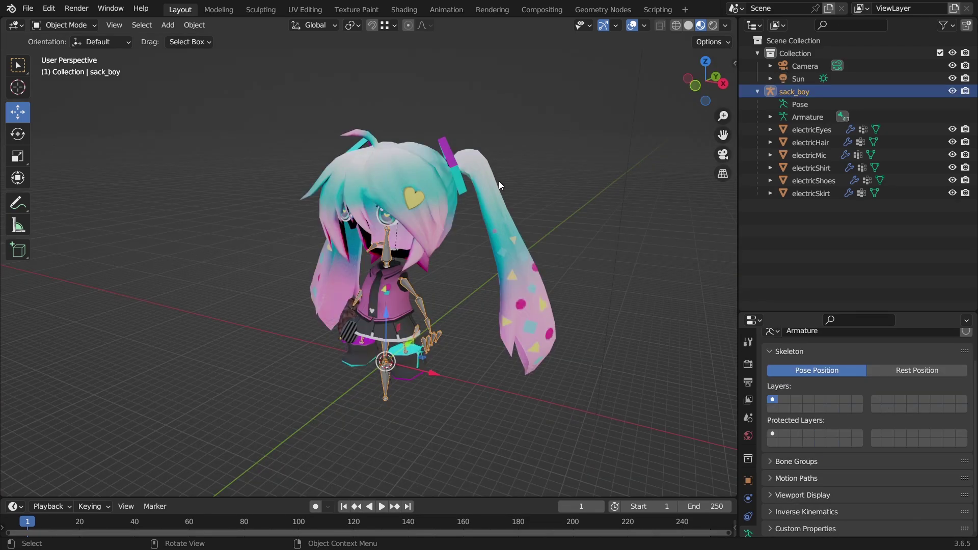
pyautogui.moveTo(499, 182); pyautogui.dragTo(184, 161, button='middle')
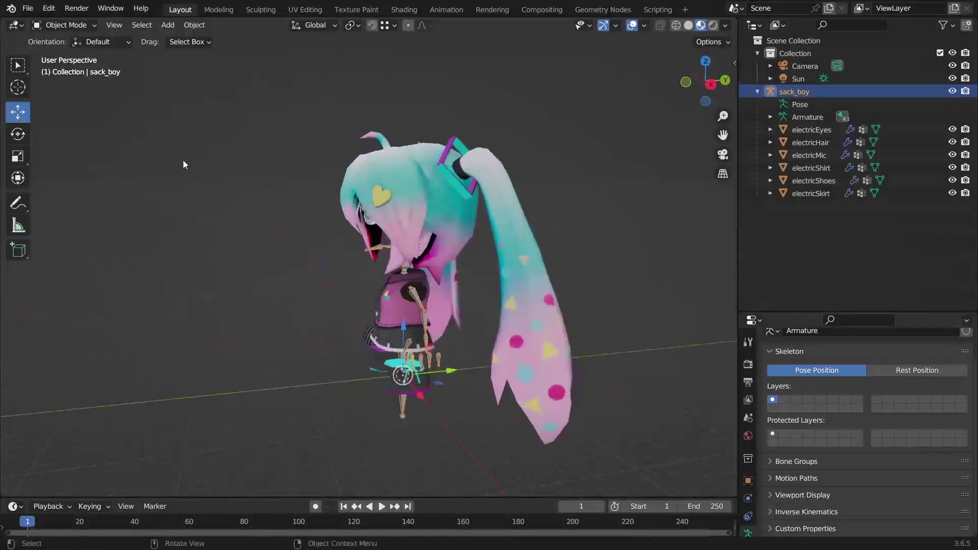
pyautogui.click(18, 133)
pyautogui.moveTo(392, 264); pyautogui.dragTo(415, 273, button='middle')
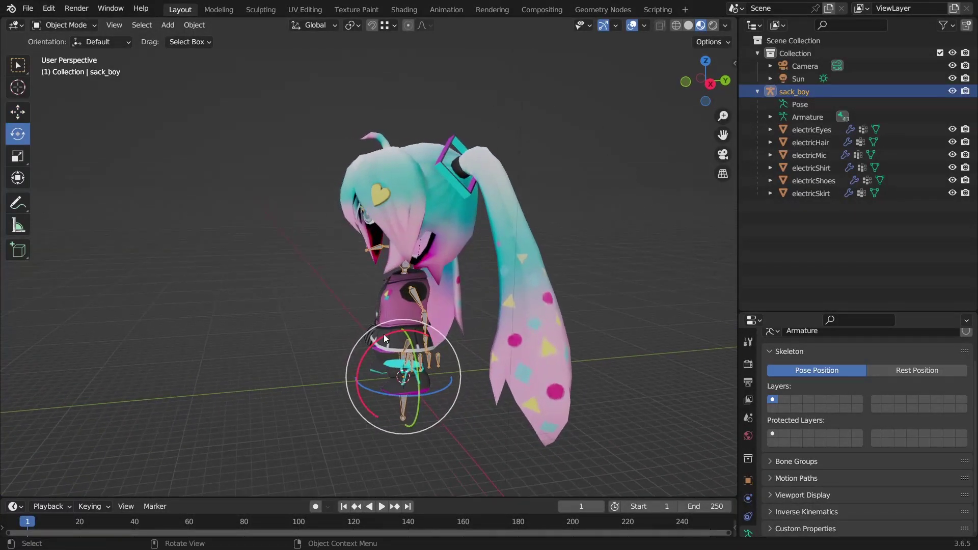
pyautogui.moveTo(380, 343); pyautogui.dragTo(387, 422)
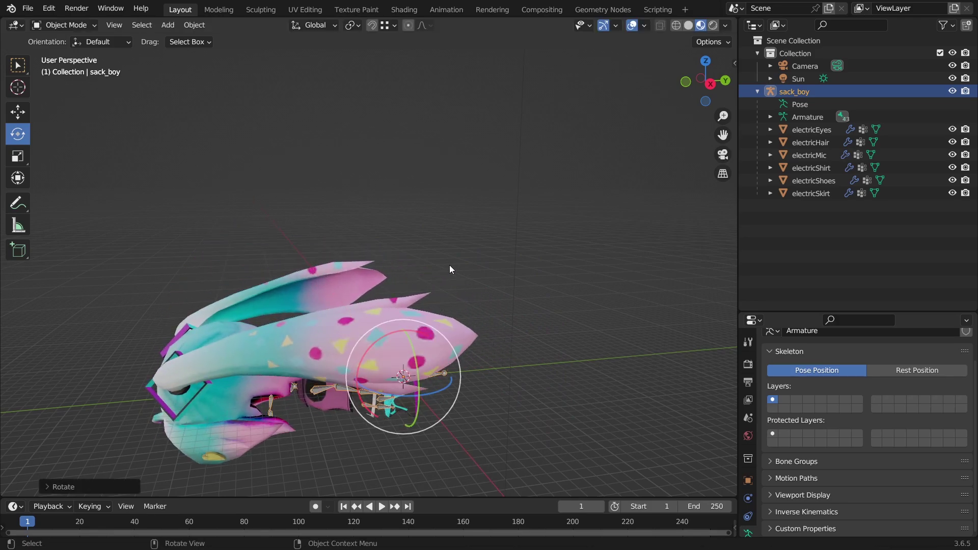
pyautogui.click(449, 265)
pyautogui.moveTo(449, 265); pyautogui.dragTo(489, 214, button='middle')
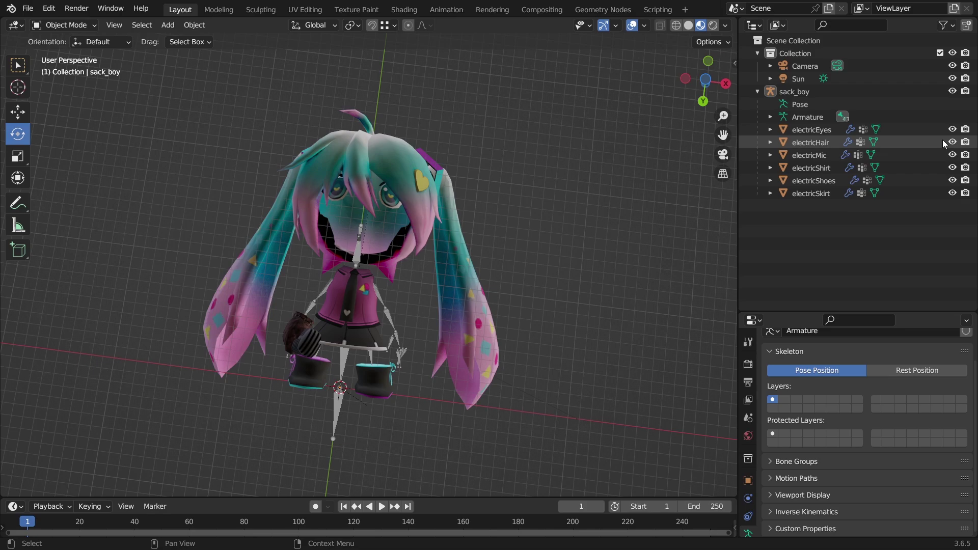
# Hide the outfit pieces from electricHair to electricSkirt, leaving electricEyes with the armature, and export as glTF 2.0 (.glb/.gltf)
pyautogui.moveTo(951, 142); pyautogui.dragTo(966, 193)
pyautogui.moveTo(525, 185)
pyautogui.mouseDown(button='middle')
pyautogui.moveTo(511, 193)
pyautogui.moveTo(517, 201)
pyautogui.mouseUp(button='middle')
pyautogui.click(27, 8)
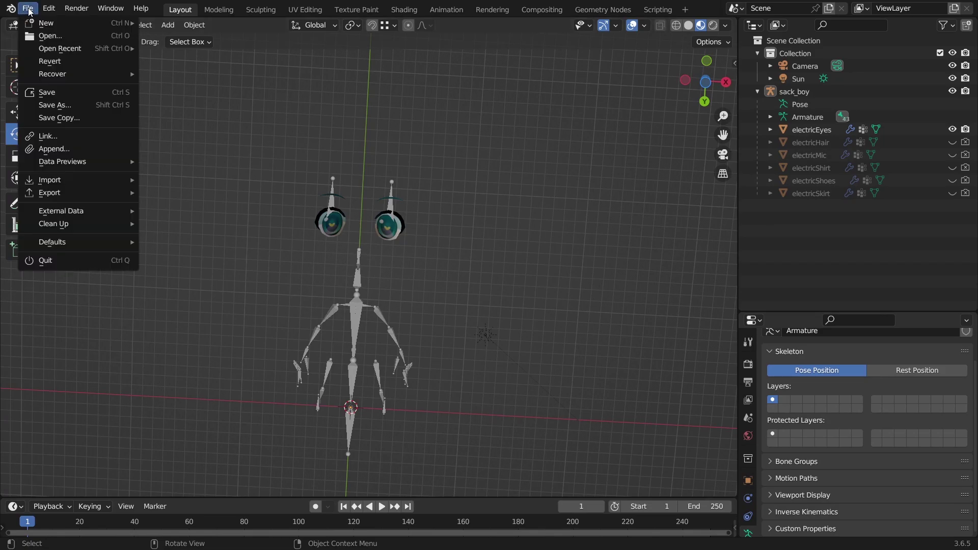
pyautogui.moveTo(115, 199)
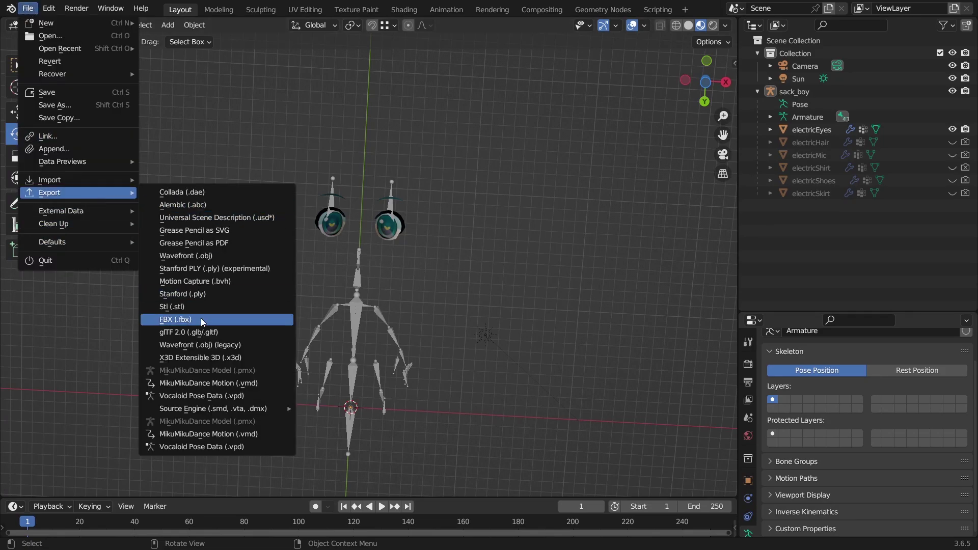
pyautogui.click(205, 333)
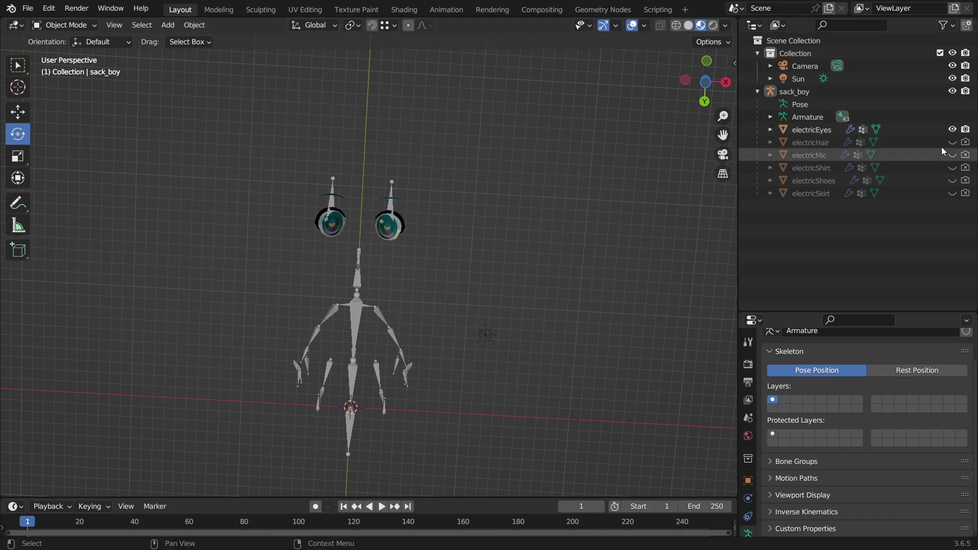
# Hide electricEyes and show electricHair with the sack_boy armature in both viewport and render
pyautogui.click(952, 130)
pyautogui.click(952, 142)
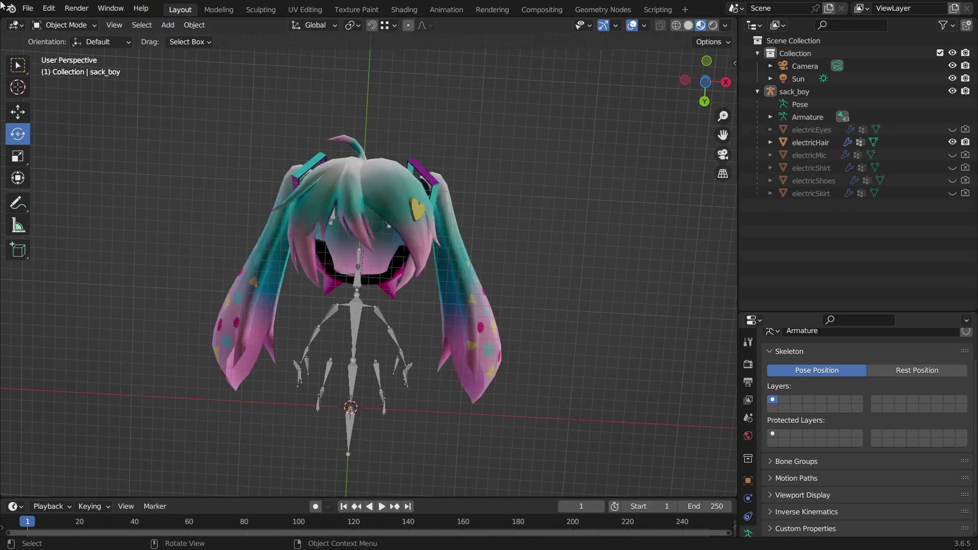
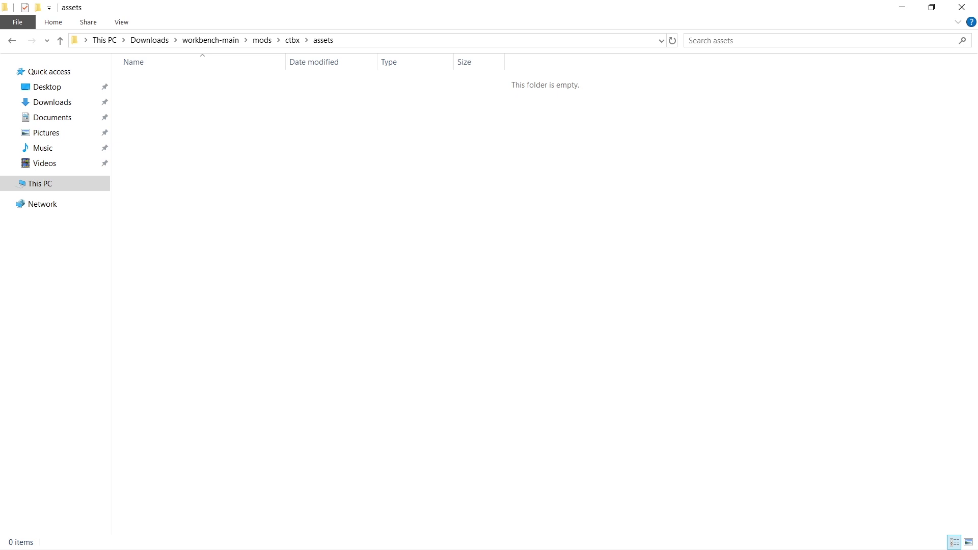
# In the mod's assets folder in File Explorer, create two folders named electricHair and electricShoes
pyautogui.hotkey('ctrl', 'shift', 'n')
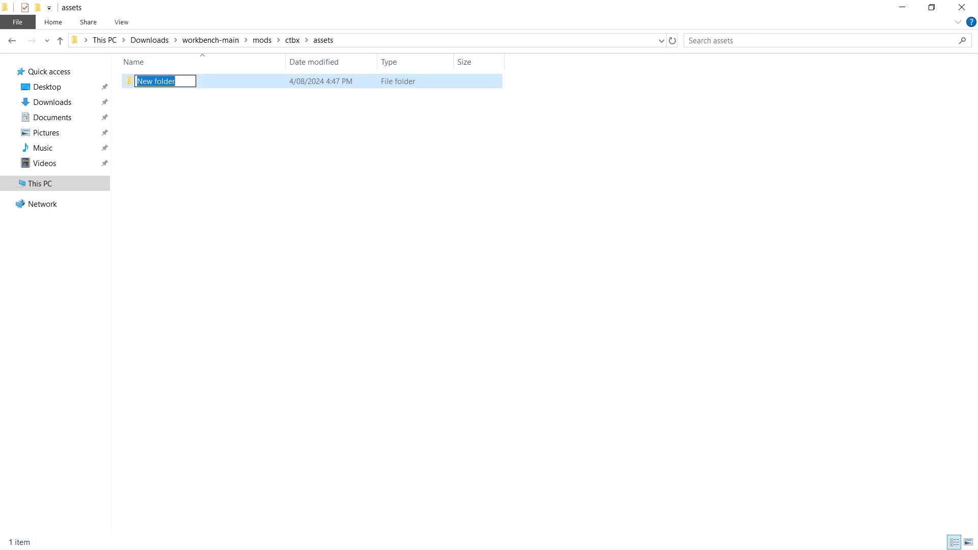
pyautogui.write('electri')
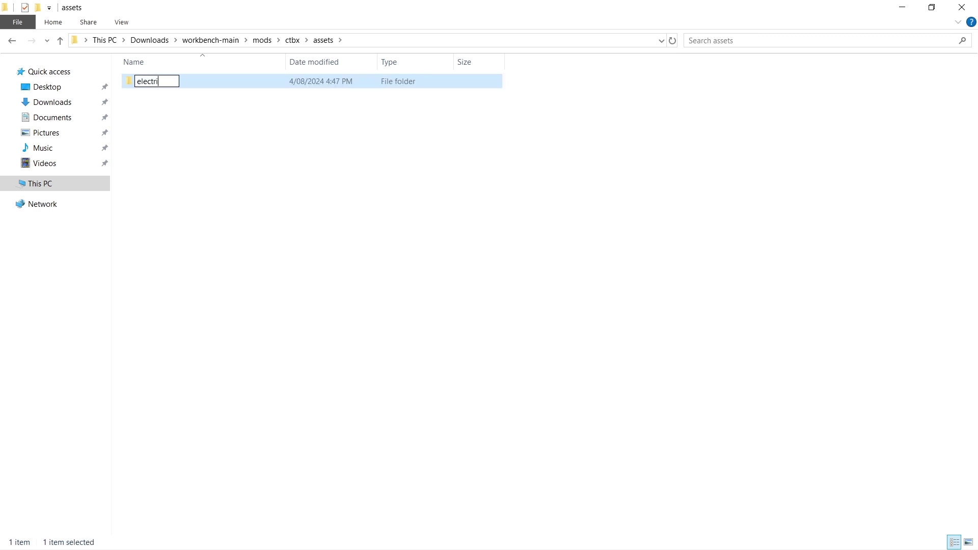
pyautogui.write('cHair')
pyautogui.press('Return')
pyautogui.hotkey('ctrl', 'shift', 'n')
pyautogui.write('electric')
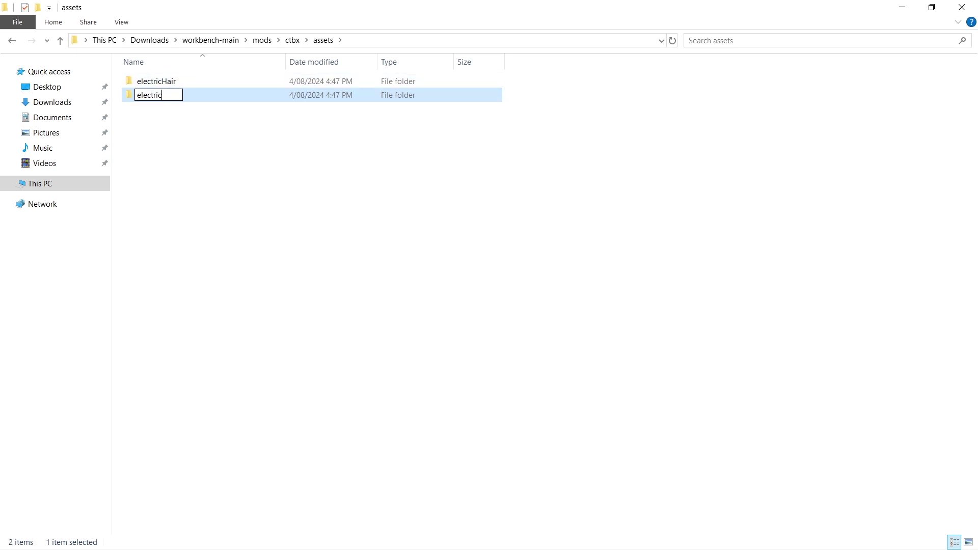
pyautogui.hotkey('ctrl', 'a')
pyautogui.press('End')
pyautogui.write('Shoes')
pyautogui.press('Return')
# Create two more folders in assets named electricTorso and electricSkirt
pyautogui.hotkey('ctrl', 'shift', 'n')
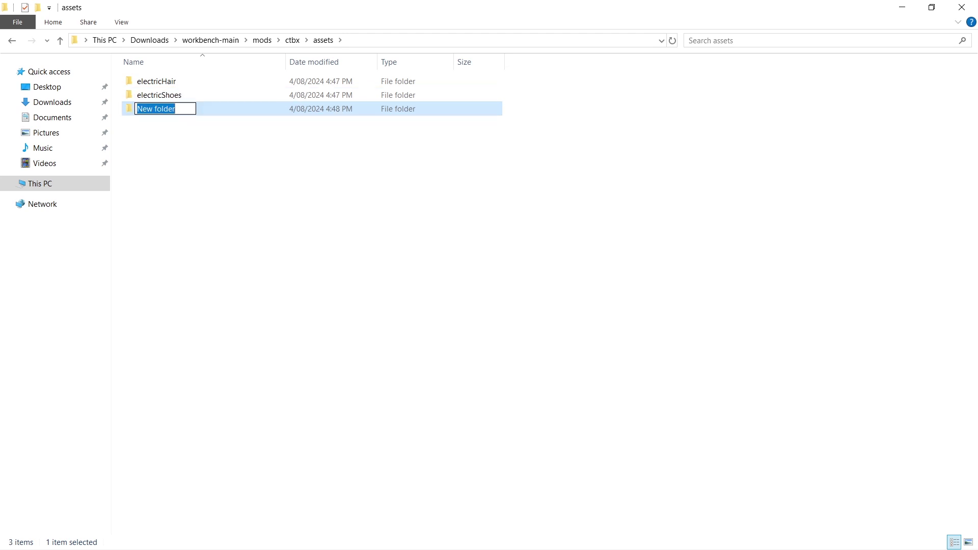
pyautogui.write('electricTorso')
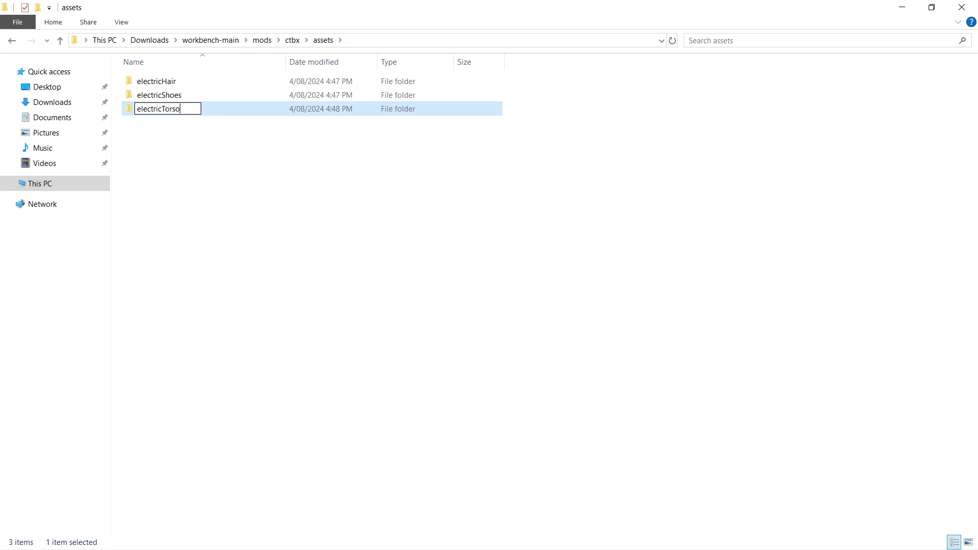
pyautogui.press('Return')
pyautogui.hotkey('ctrl', 'shift', 'n')
pyautogui.write('electricS')
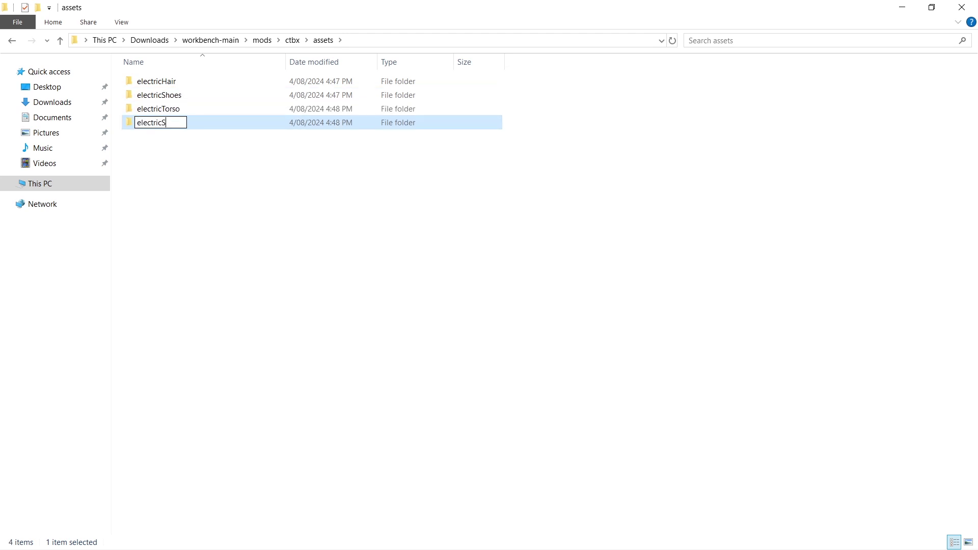
pyautogui.write('kirt')
pyautogui.press('Return')
# Create the last two outfit folders in assets, named electricEyes and electricMic
pyautogui.hotkey('ctrl', 'shift', 'n')
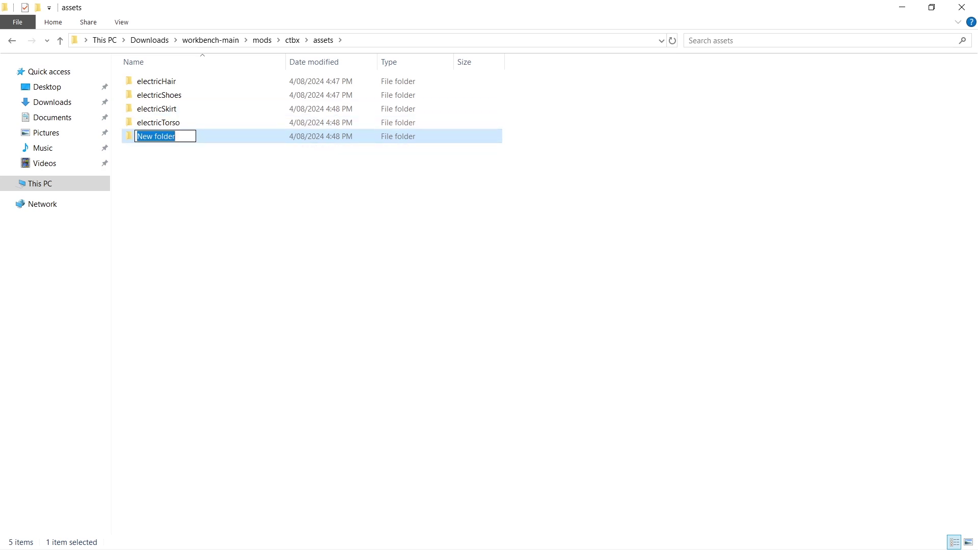
pyautogui.write('electricEyes')
pyautogui.press('Return')
pyautogui.hotkey('ctrl', 'shift', 'n')
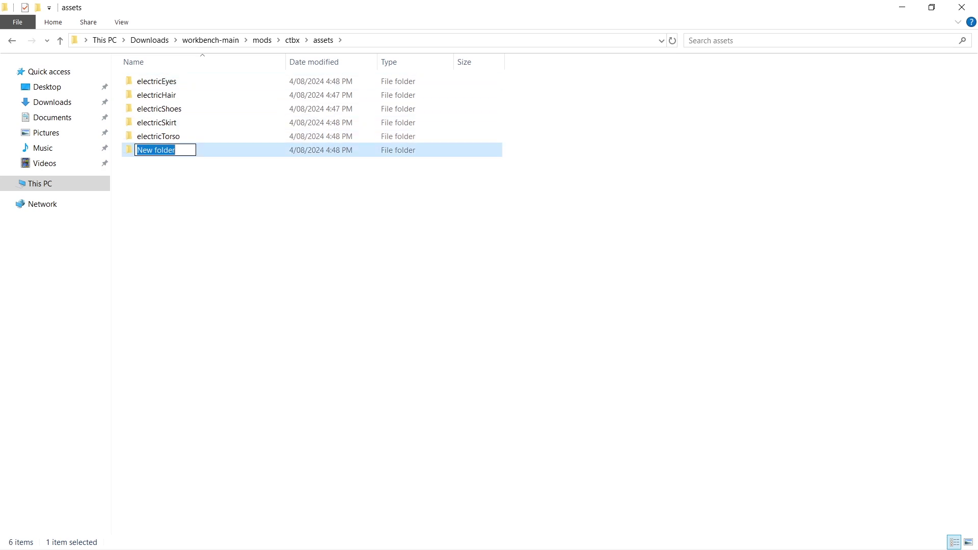
pyautogui.write('electricMic')
pyautogui.press('Return')
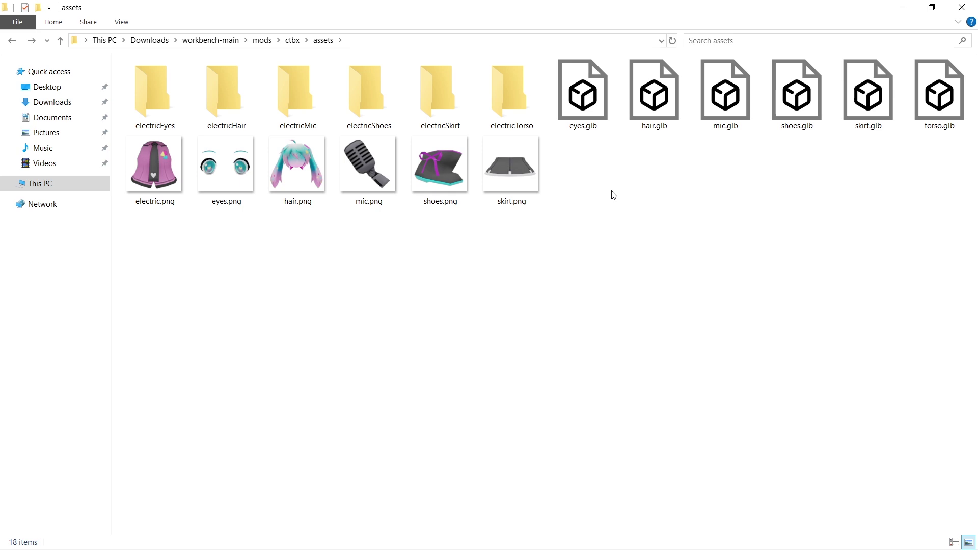
# Rename the jacket image electric.png as icon.png and move it into the electricTorso folder
pyautogui.click(527, 228)
pyautogui.press('Down')
pyautogui.click(178, 192)
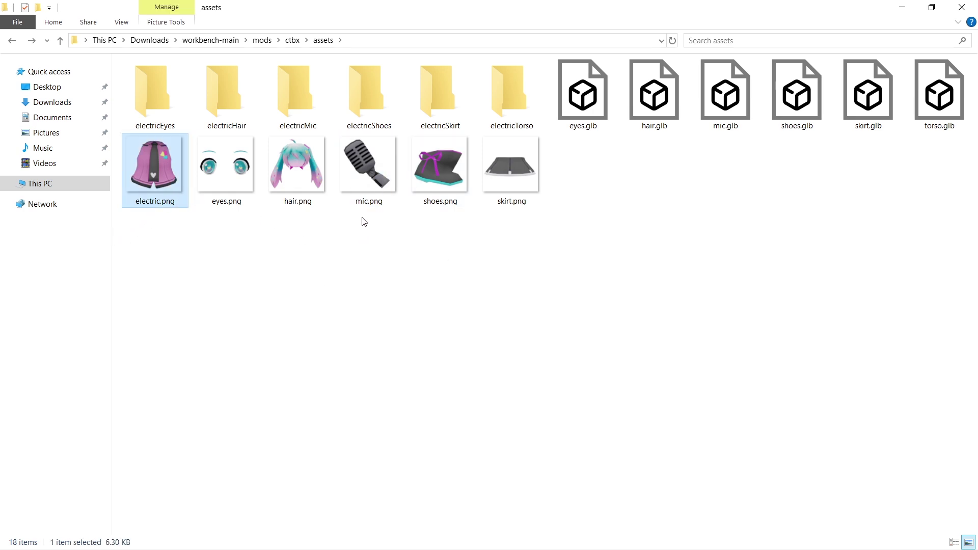
pyautogui.press('F2')
pyautogui.write('icon')
pyautogui.press('Return')
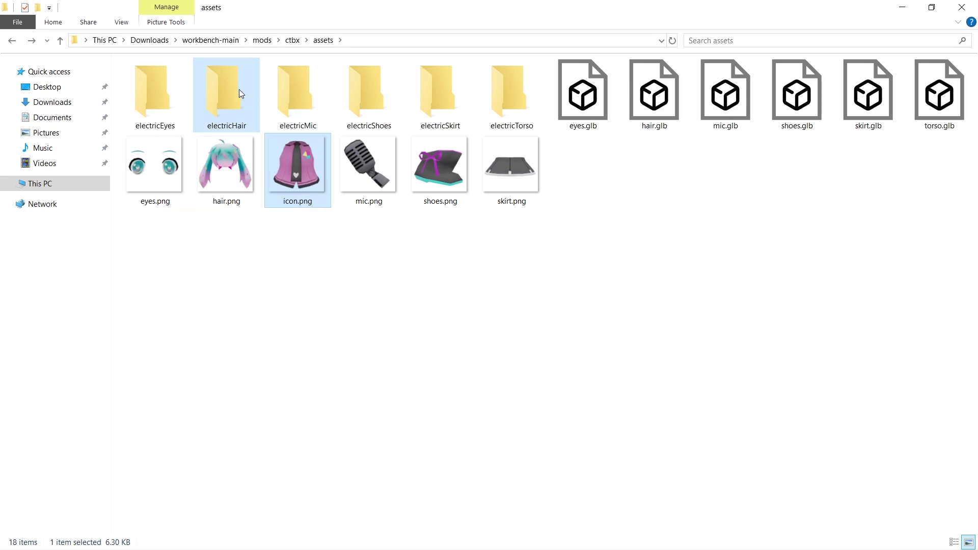
pyautogui.moveTo(429, 94); pyautogui.dragTo(499, 92)
# Rename the eyes and hair images as icon.png one at a time, moving each into its matching electricEyes or electricHair folder
pyautogui.click(169, 186)
pyautogui.press('Delete')
pyautogui.press('F2')
pyautogui.write('icon')
pyautogui.press('Return')
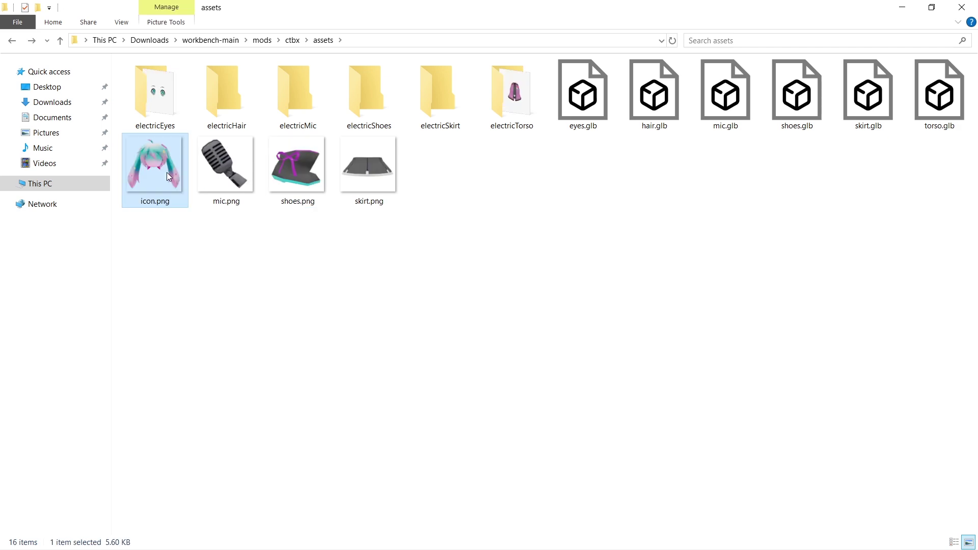
pyautogui.moveTo(166, 172); pyautogui.dragTo(222, 82)
# Rename the mic, shoes and skirt images as icon.png one at a time, moving each into its matching electric folder
pyautogui.click(145, 177)
pyautogui.press('F2')
pyautogui.write('ico.png')
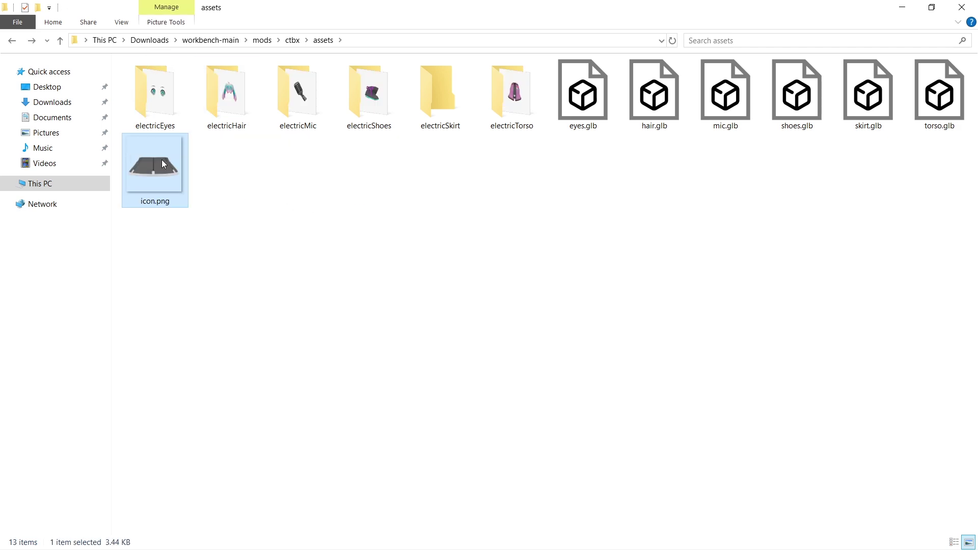
pyautogui.moveTo(162, 163); pyautogui.dragTo(440, 122)
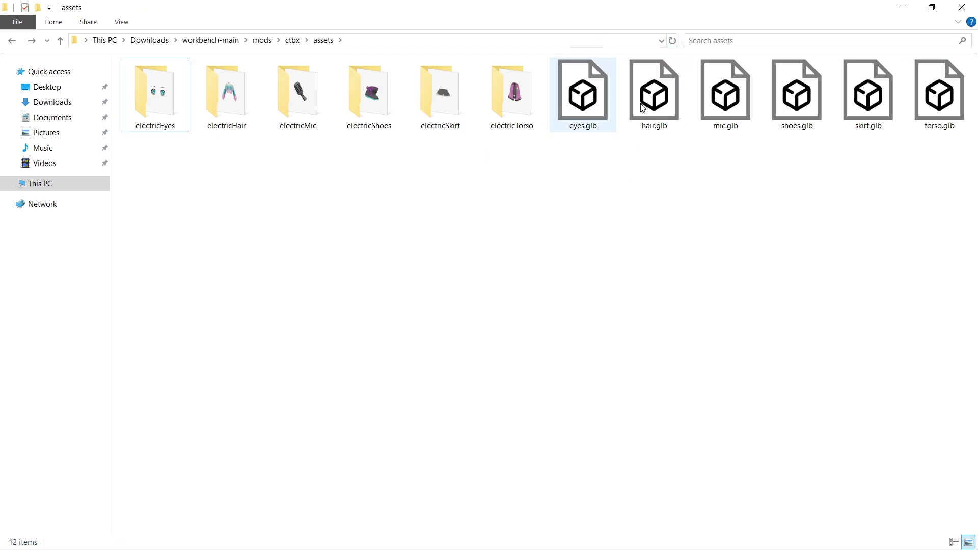
# Rename eyes.glb and the other models through skirt.glb as mesh.glb one at a time, moving each into its matching electric folder
pyautogui.click(564, 114)
pyautogui.press('F2')
pyautogui.write('mesh')
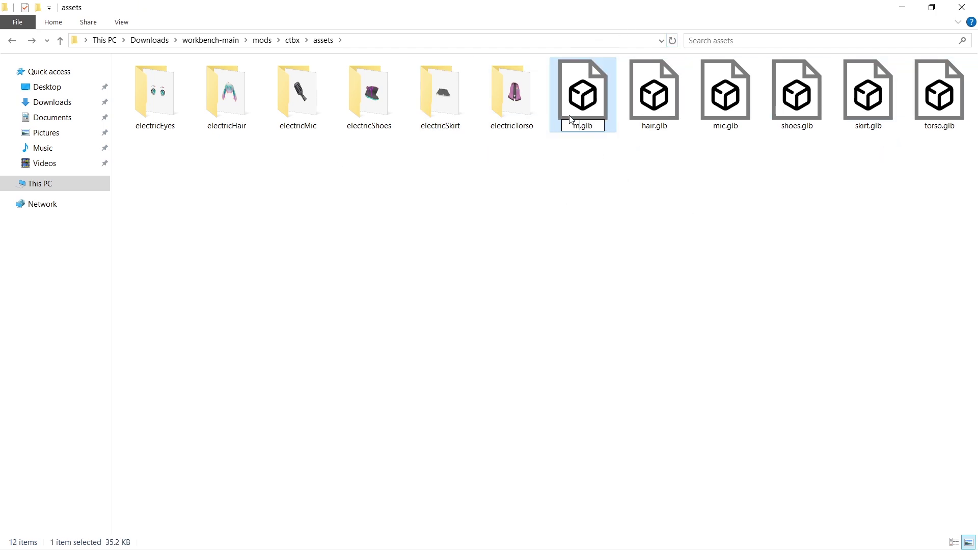
pyautogui.press('Return')
# Rename torso.glb as mesh.glb, move it into the electricTorso folder, and show the assets folder in details view
pyautogui.click(596, 113)
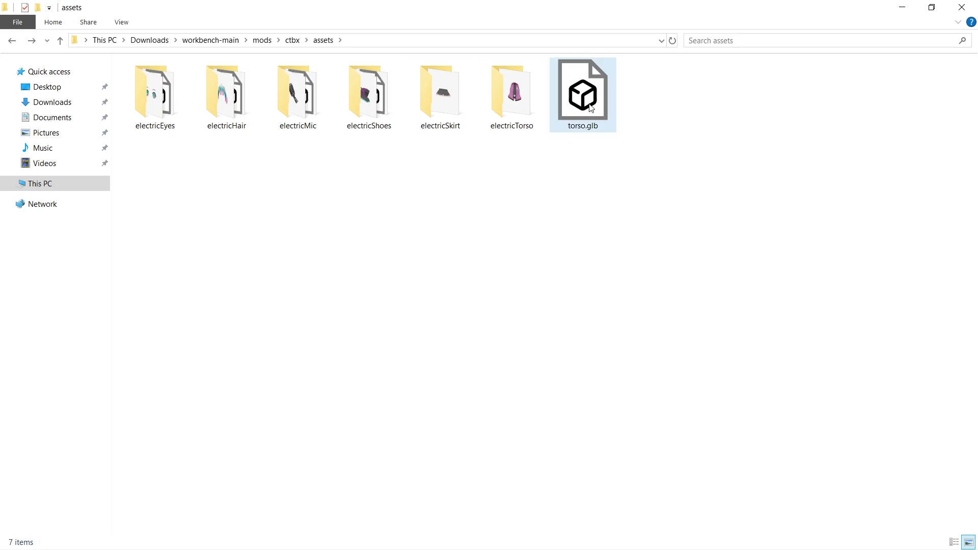
pyautogui.press('F2')
pyautogui.write('mesh')
pyautogui.press('Return')
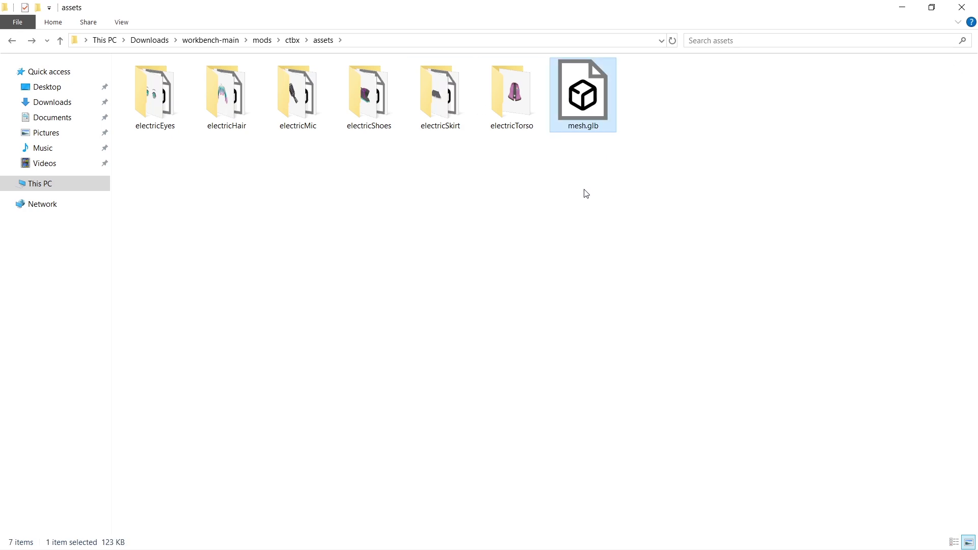
pyautogui.click(953, 543)
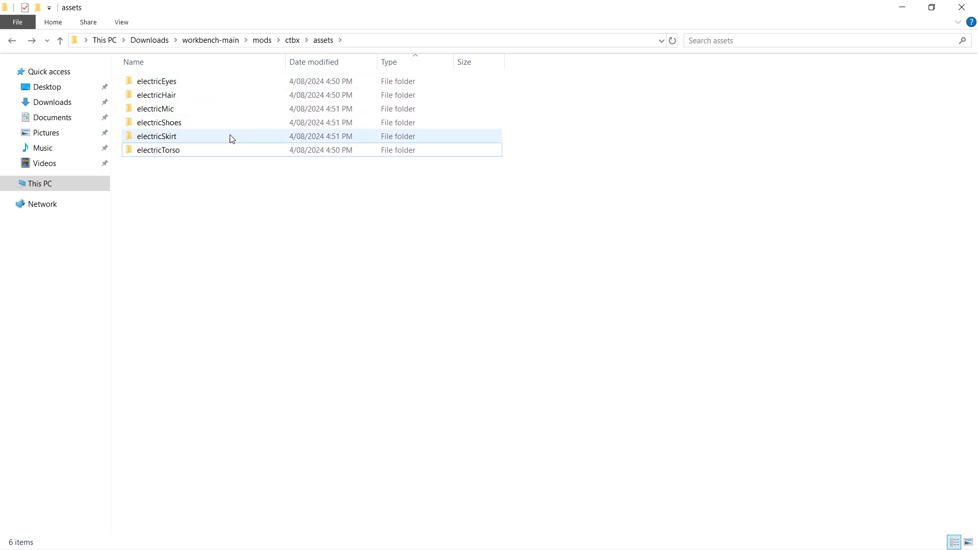
# Open the electricHair folder to check its icon and mesh files, and return to assets
pyautogui.click(229, 101)
pyautogui.doubleClick(228, 100)
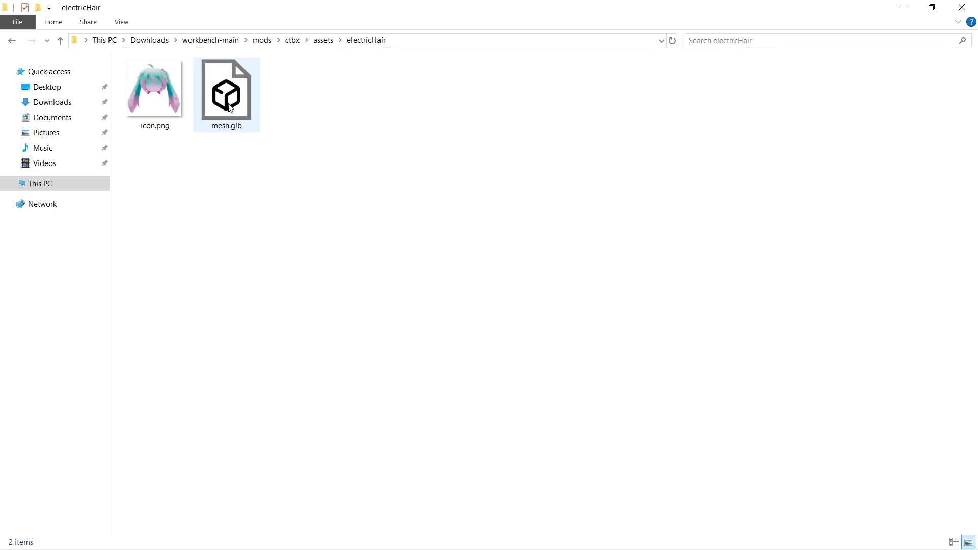
pyautogui.click(11, 41)
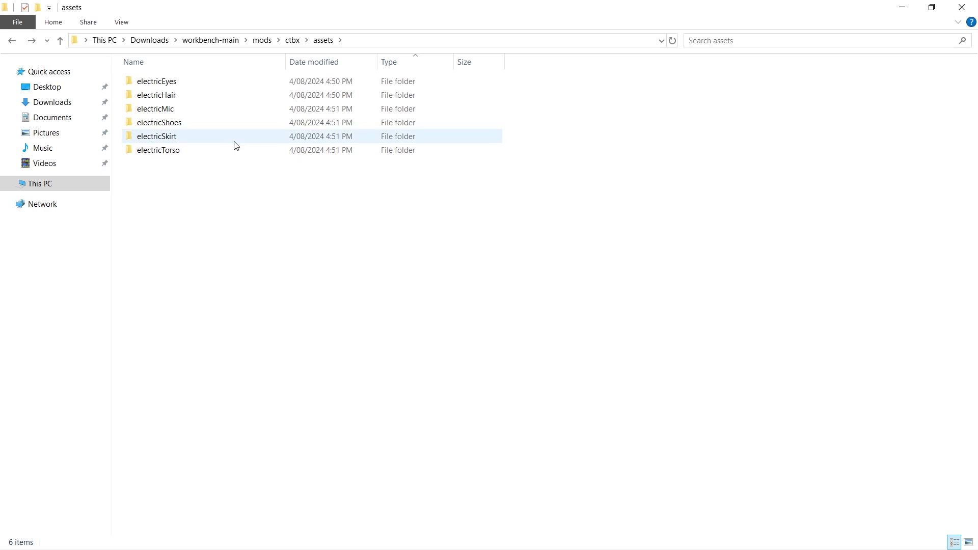
# In electricHair's config.json, set the title to "Electric Love Hair" and fill in the author's name
pyautogui.doubleClick(157, 95)
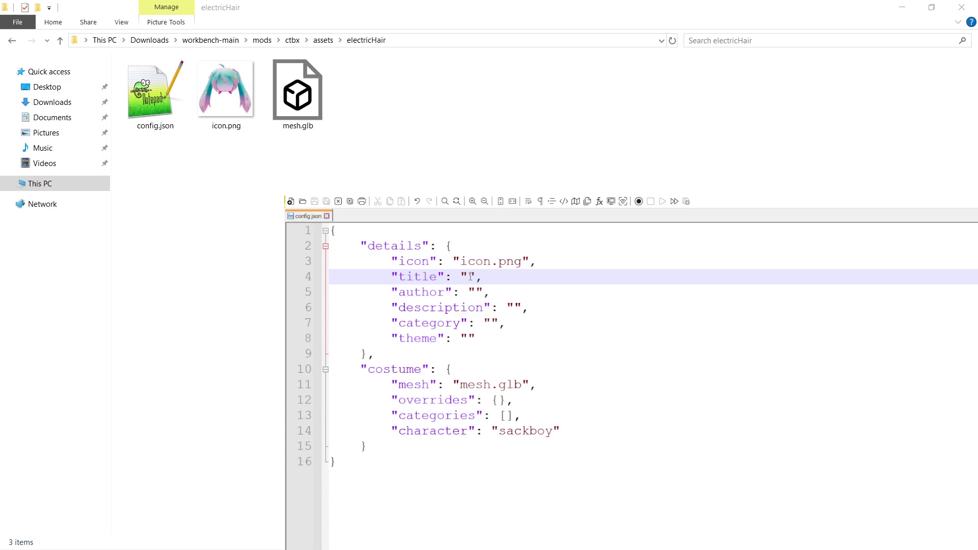
pyautogui.write('Electric Love Hair')
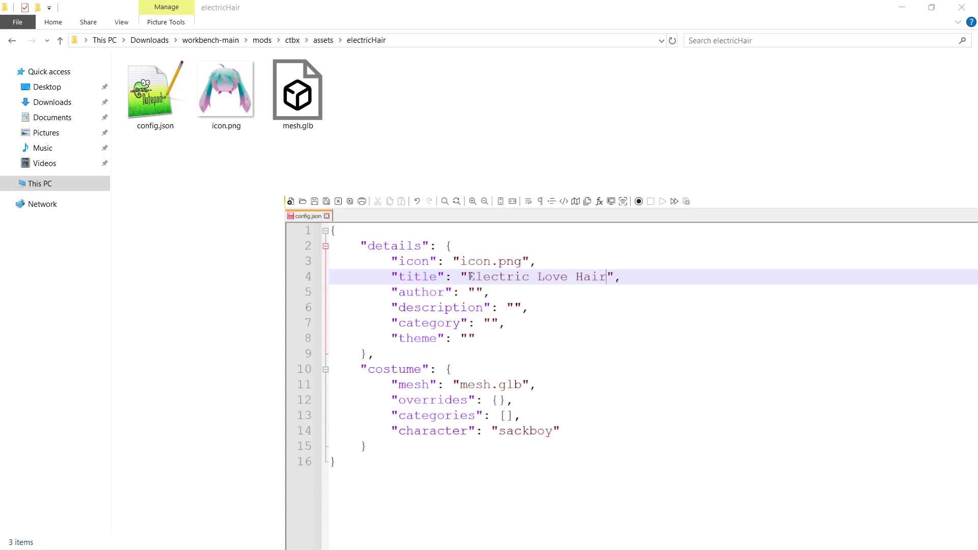
pyautogui.click(477, 291)
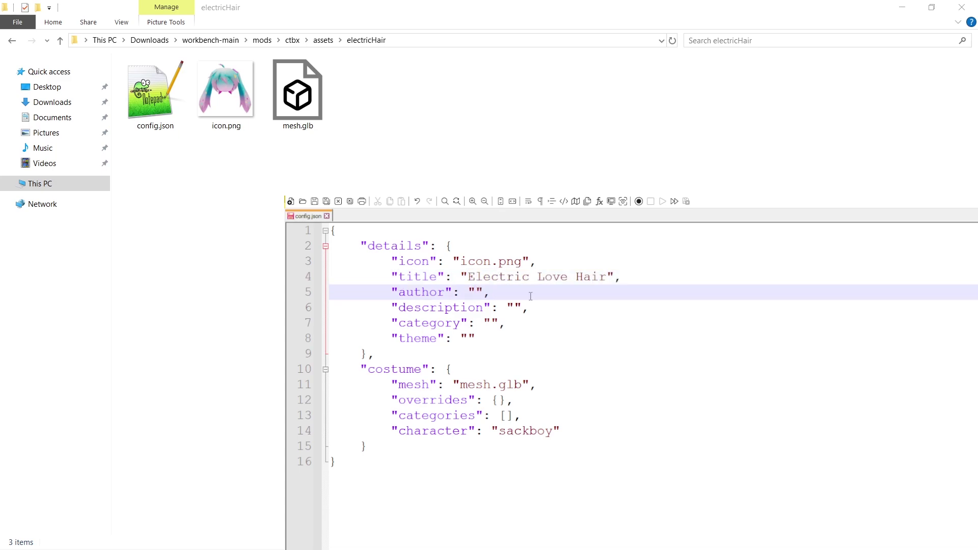
pyautogui.write('tasrhys')
# Set the description in config.json to "From Electric Love."
pyautogui.click(510, 306)
pyautogui.write('From Vo')
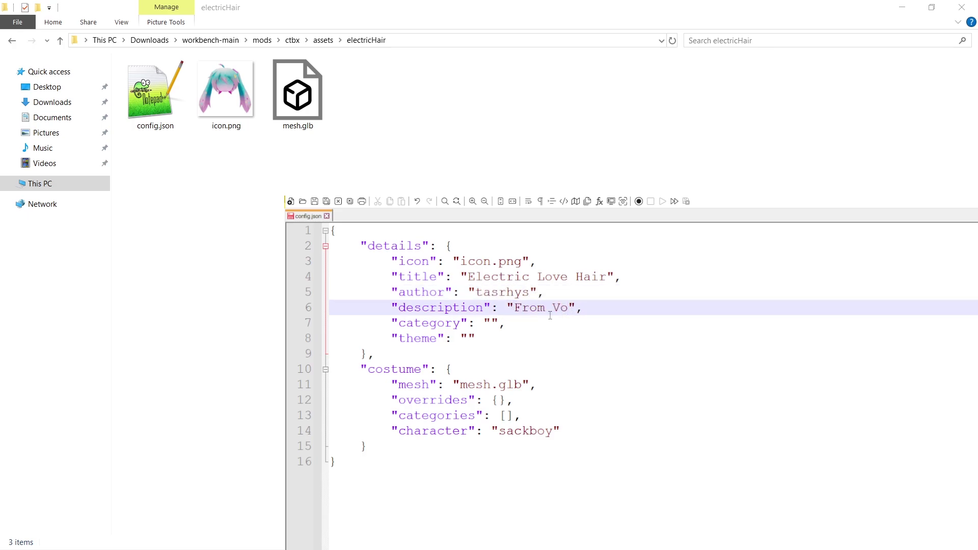
pyautogui.press('BackSpace')
pyautogui.press('BackSpace')
pyautogui.write('Electric Love.')
# Set the category in the details block to "Head" and the theme to "Vocaloid"
pyautogui.click(490, 323)
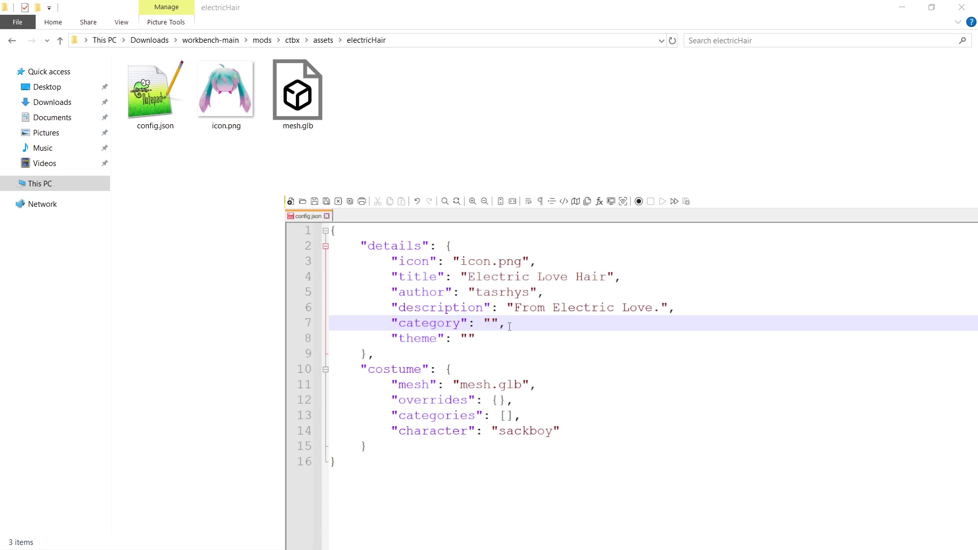
pyautogui.write('Head')
pyautogui.press('End')
pyautogui.write(',')
pyautogui.click(538, 344)
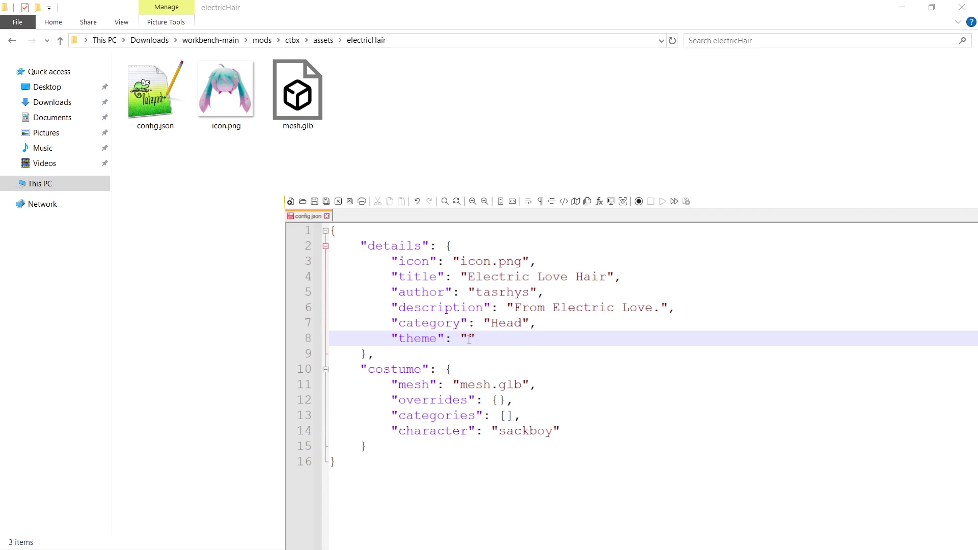
pyautogui.press('Left')
pyautogui.write('Vocaloid')
# Fill the costume's categories array with "hair" and "head"
pyautogui.click(457, 405)
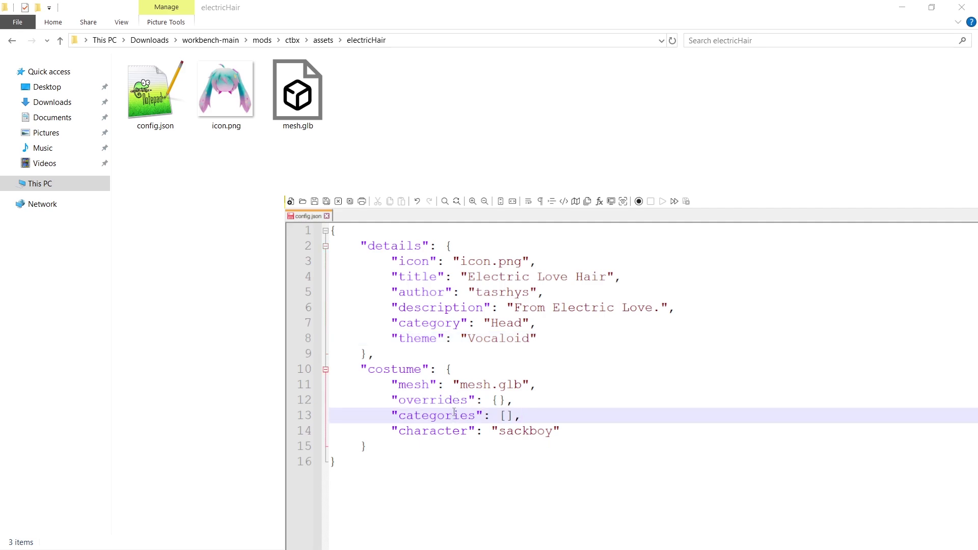
pyautogui.click(530, 403)
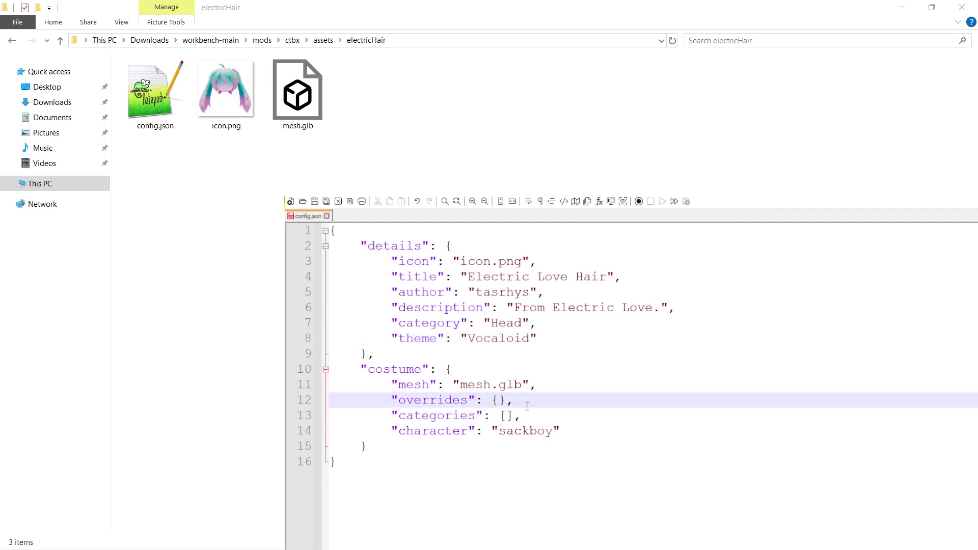
pyautogui.click(508, 416)
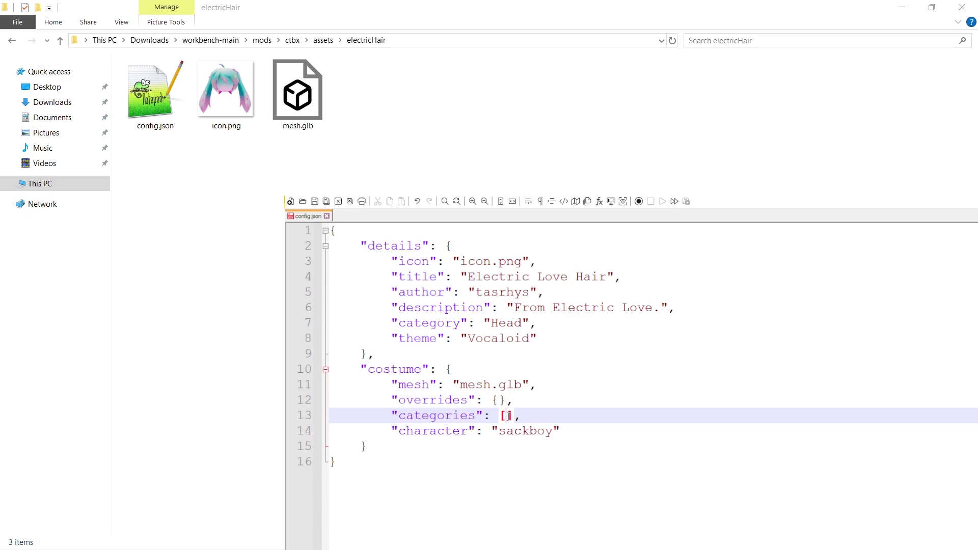
pyautogui.write('"hair", "head"')
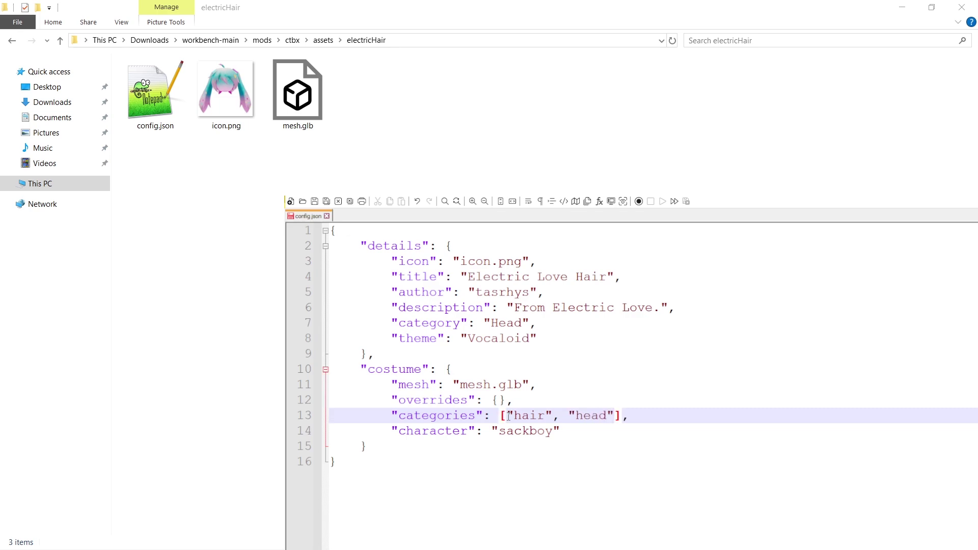
# Add "red" and "blue" material keys without values to the costume's overrides object in electricHair's config.json
pyautogui.click(527, 398)
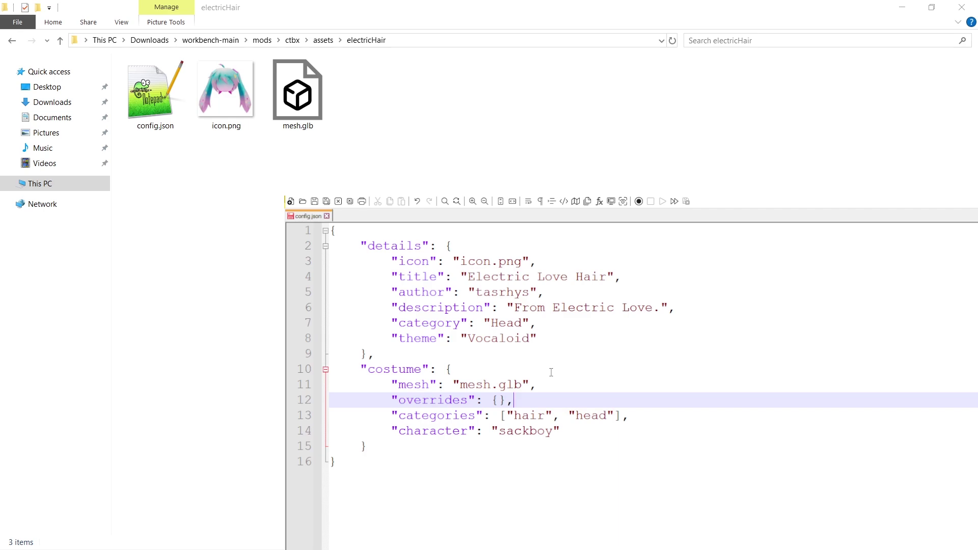
pyautogui.press('Left')
pyautogui.press('Left')
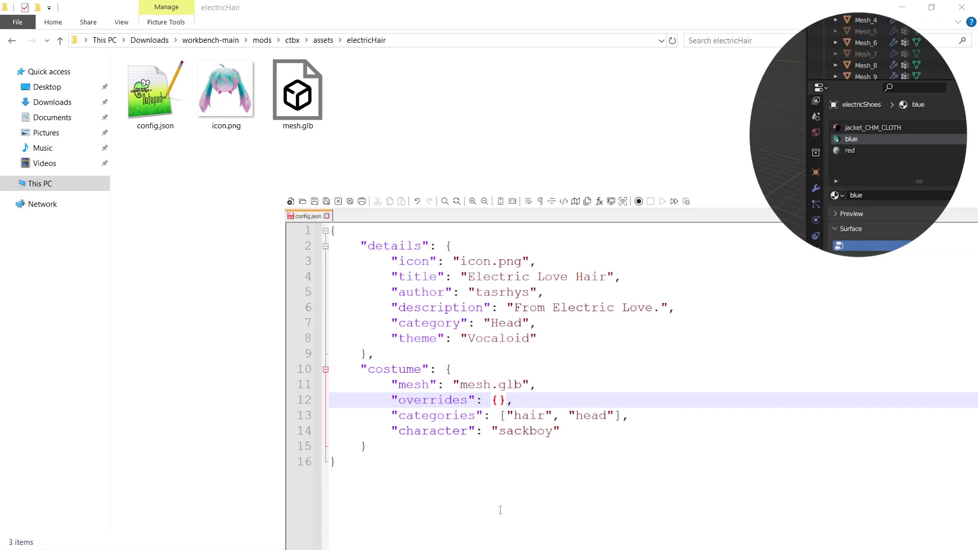
pyautogui.write('"red"')
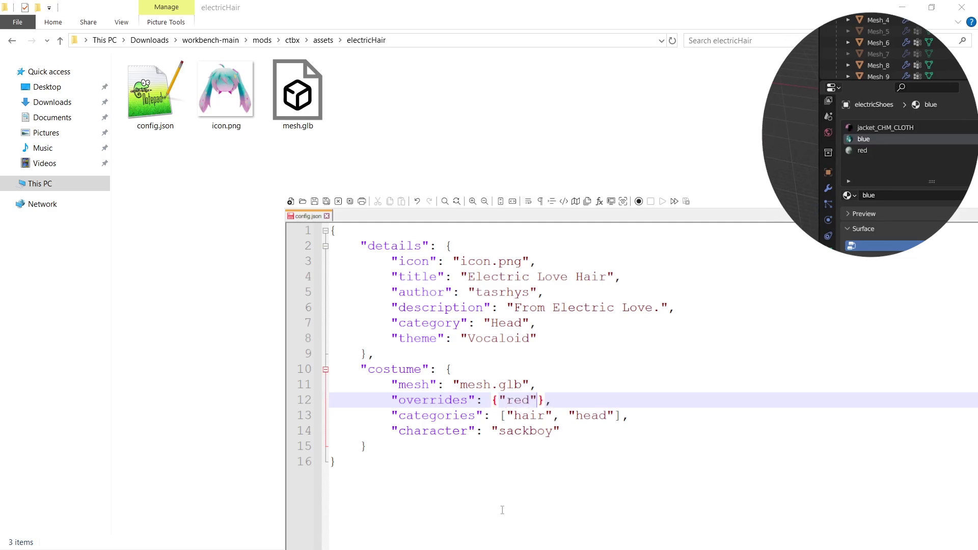
pyautogui.write(': ')
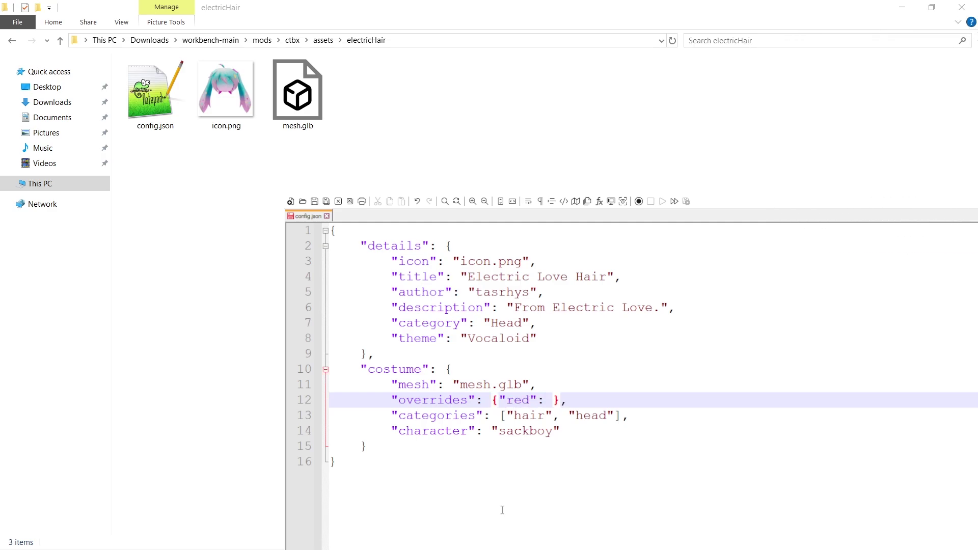
pyautogui.write(', "')
pyautogui.write('blue"')
pyautogui.write(':')
pyautogui.click(550, 402)
pyautogui.doubleClick(549, 401)
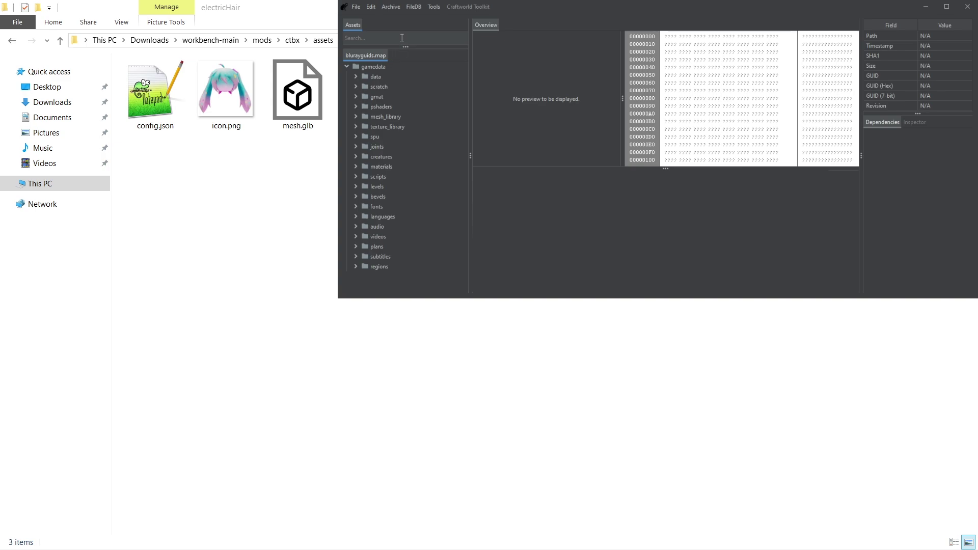
# Switch to Craftworld Toolkit, search the assets for "tron", and copy the GUID number of tron_base_01.gmat
pyautogui.click(356, 97)
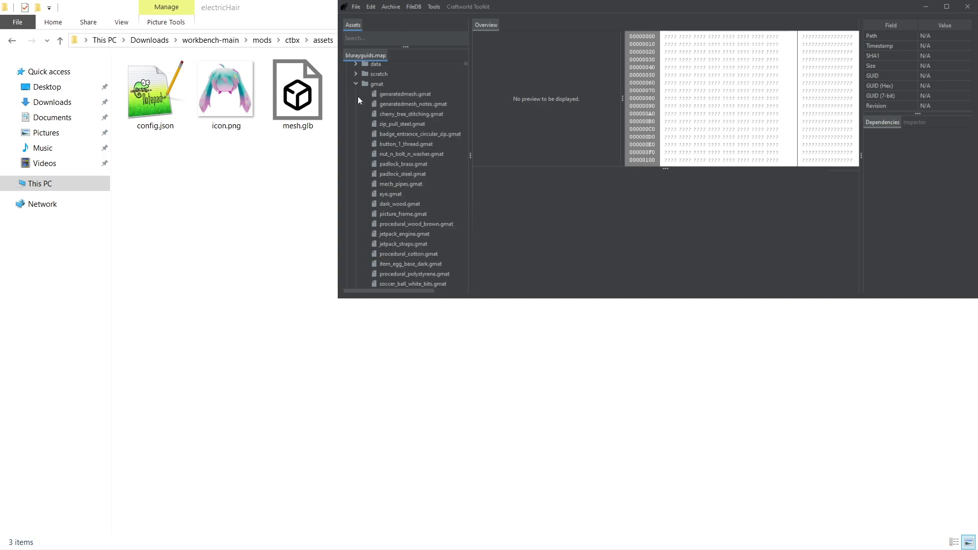
pyautogui.scroll(-6, 387, 102)
pyautogui.scroll(-10, 405, 127)
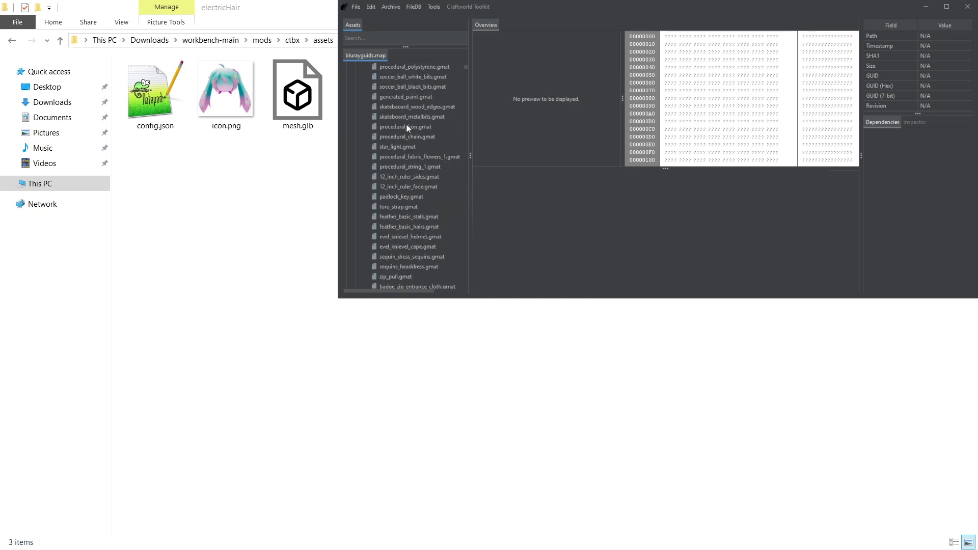
pyautogui.scroll(-5, 412, 147)
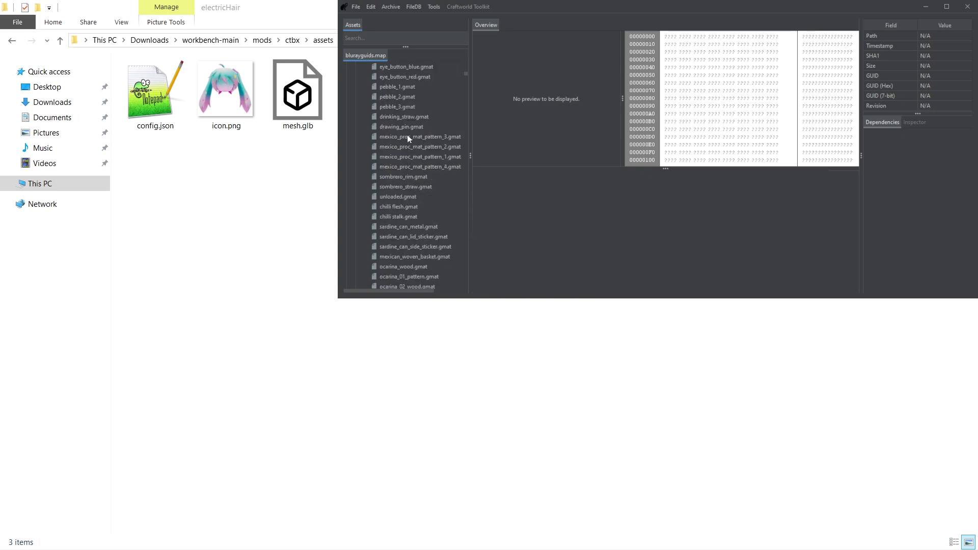
pyautogui.scroll(2, 405, 142)
pyautogui.click(411, 40)
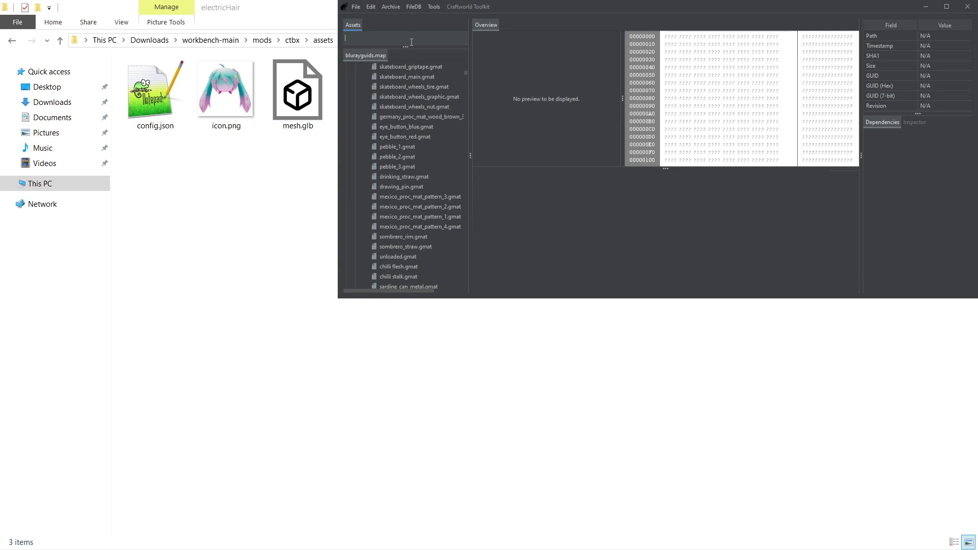
pyautogui.write('tron')
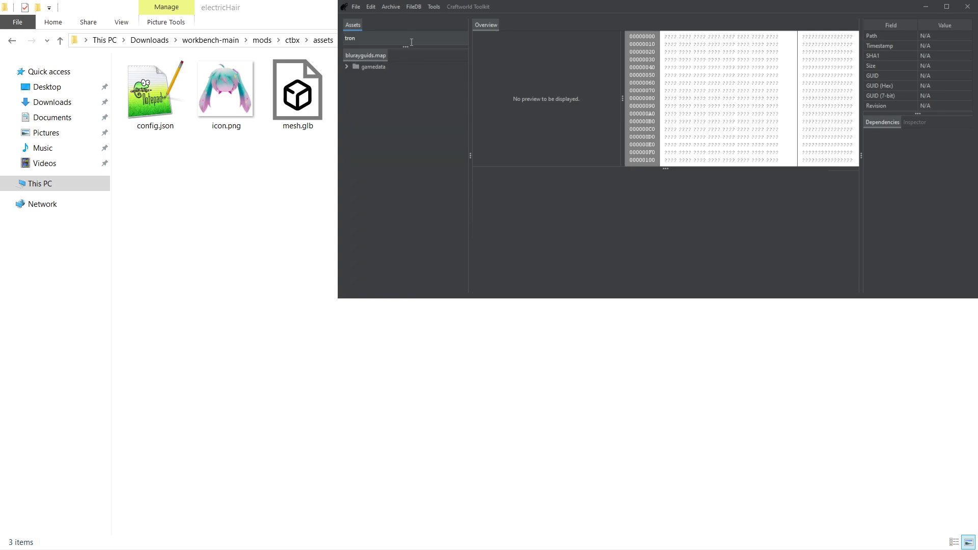
pyautogui.click(347, 66)
pyautogui.click(357, 77)
pyautogui.click(405, 88)
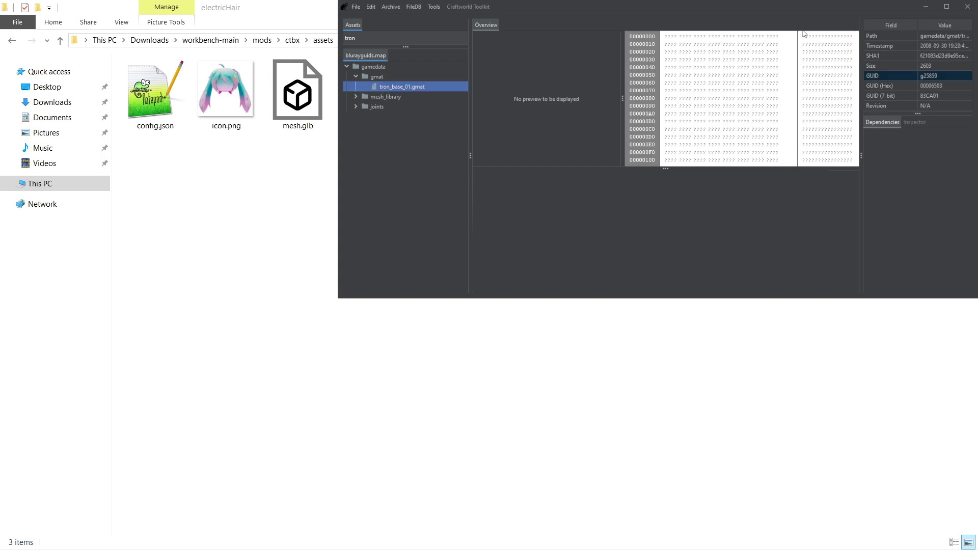
pyautogui.doubleClick(931, 75)
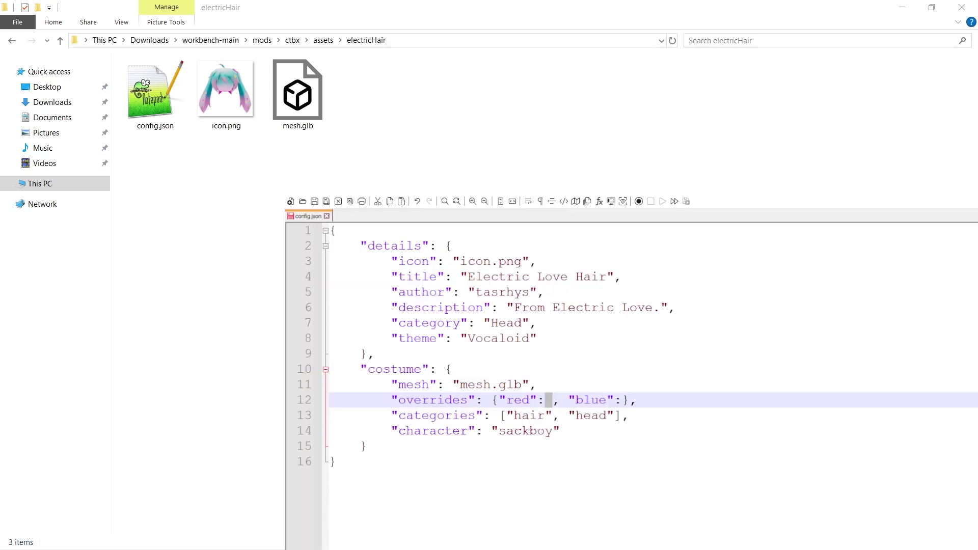
# Back in config.json, set the overrides to 25859 for "blue" and 22234 for "red", and save the file
pyautogui.click(623, 405)
pyautogui.moveTo(621, 401); pyautogui.dragTo(661, 401)
pyautogui.click(668, 385)
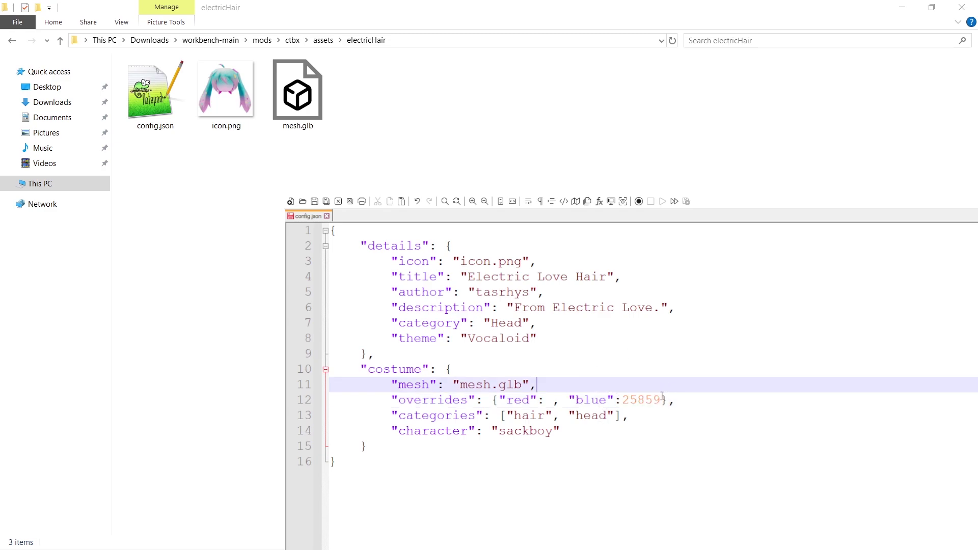
pyautogui.doubleClick(634, 401)
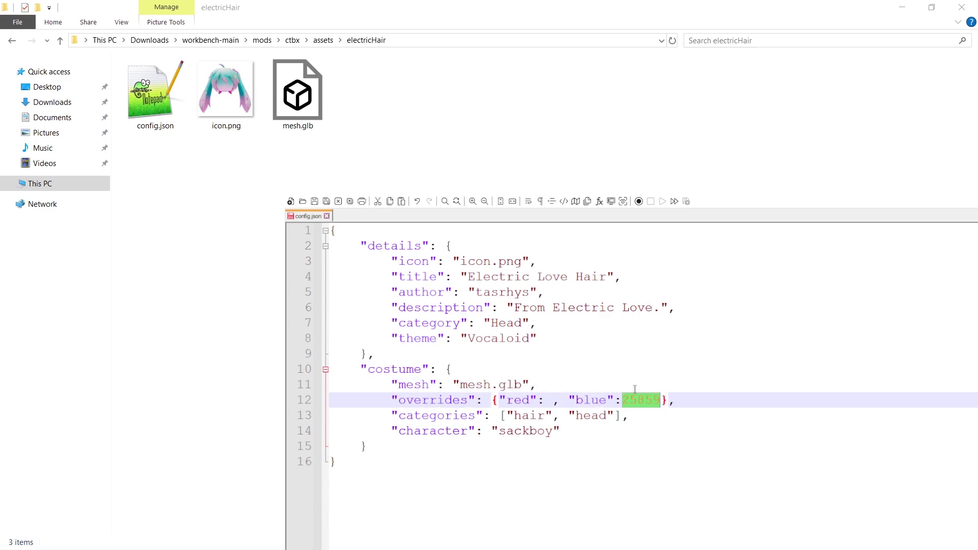
pyautogui.click(614, 400)
pyautogui.doubleClick(544, 401)
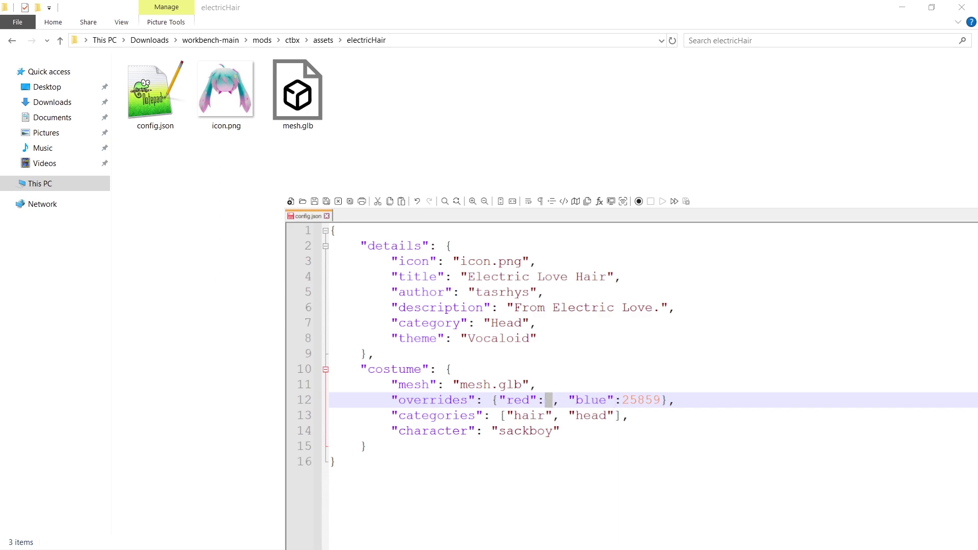
pyautogui.hotkey('ctrl', 'z')
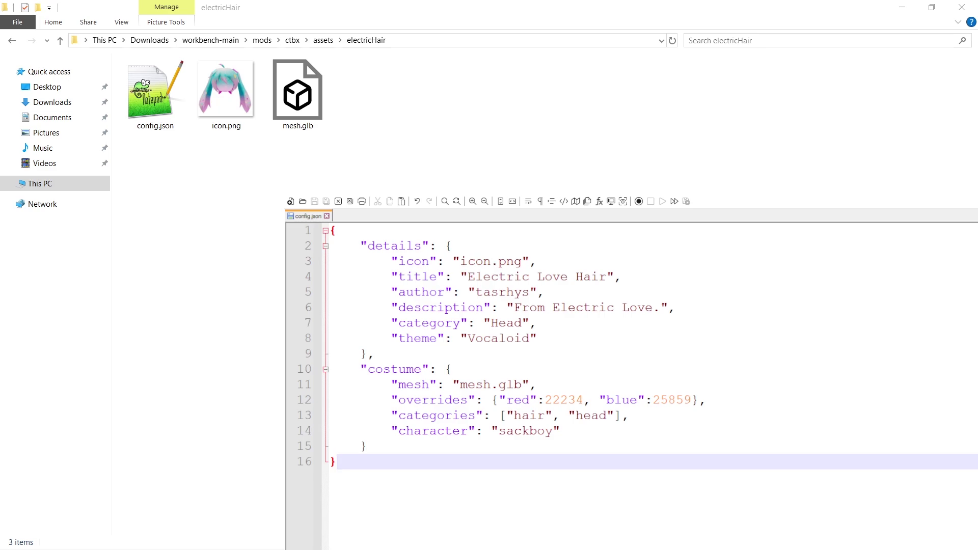
# Copy electricHair's config.json into the electricShoes folder, open the copy, and close the hair version
pyautogui.click(155, 94)
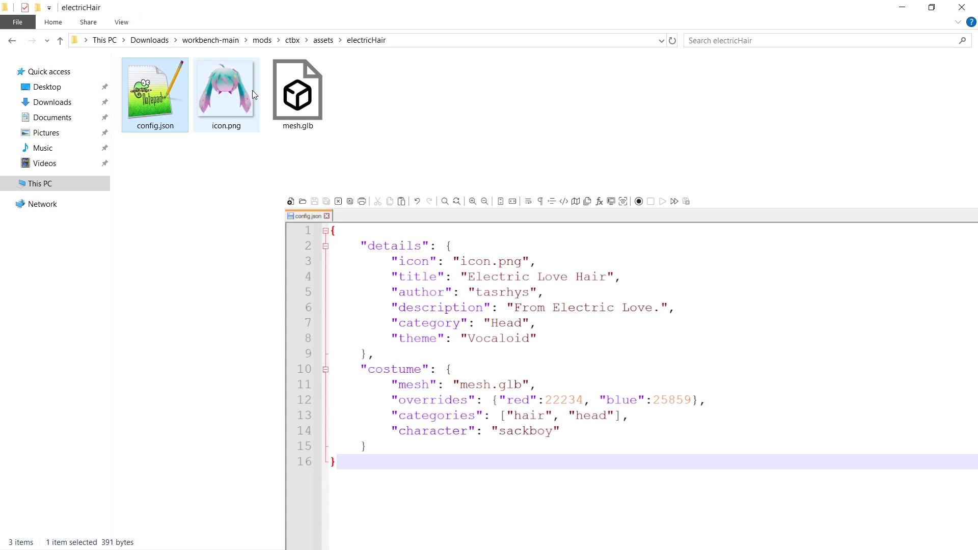
pyautogui.click(322, 40)
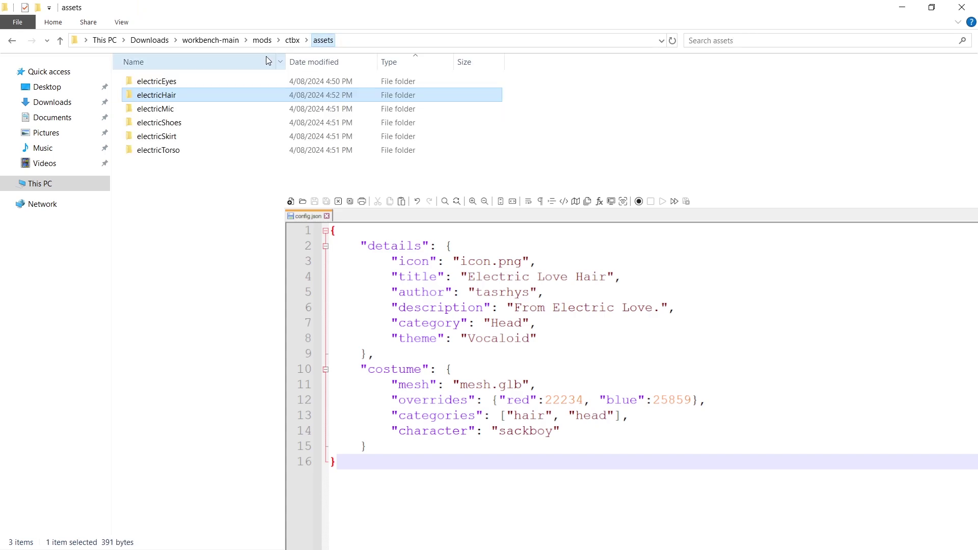
pyautogui.doubleClick(186, 127)
pyautogui.hotkey('ctrl', 'v')
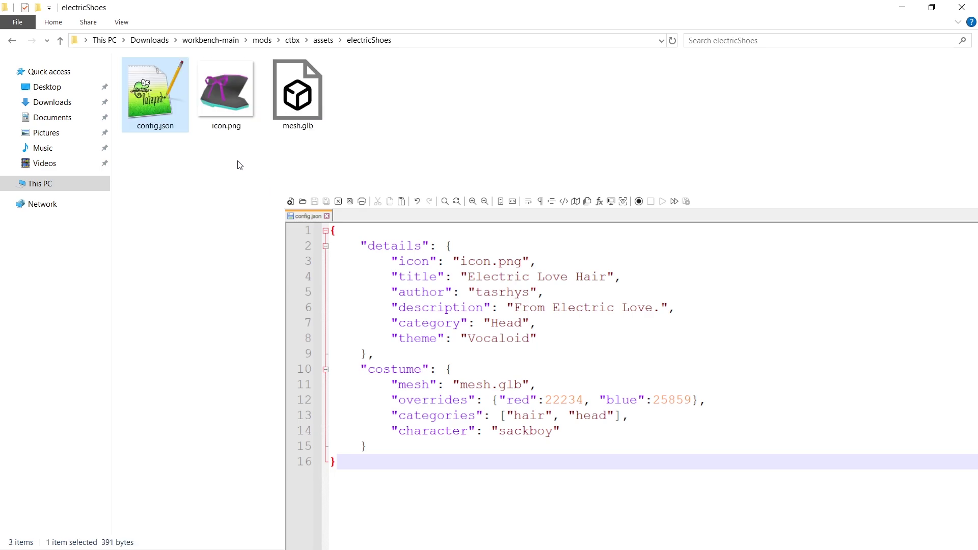
pyautogui.doubleClick(167, 103)
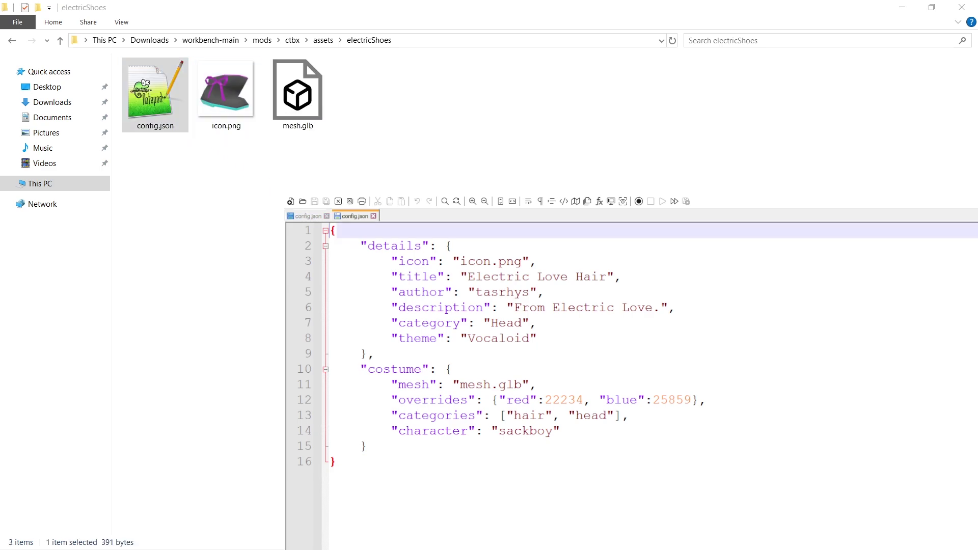
pyautogui.click(327, 216)
# Set the title to "Electric Love Shoes" and the details category to "Feet" in the shoes' config.json
pyautogui.doubleClick(593, 278)
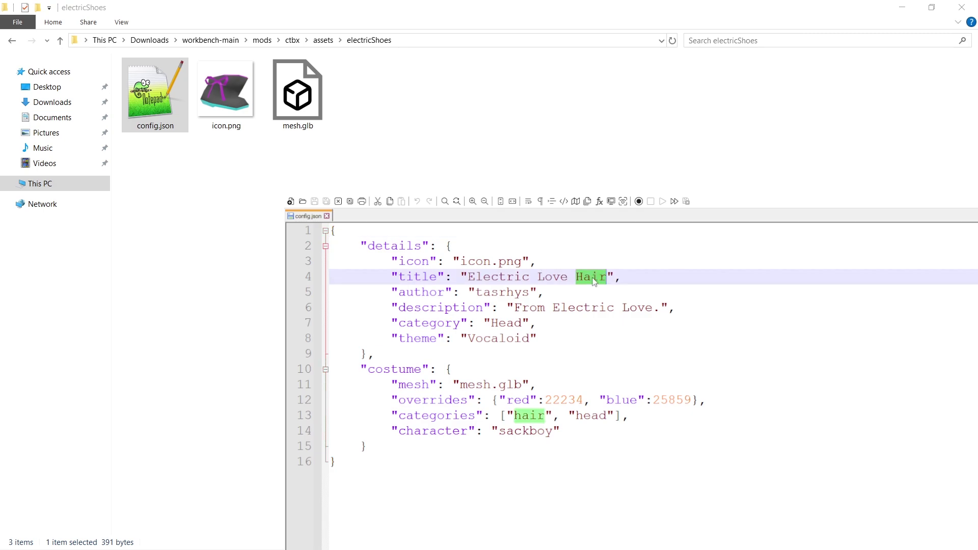
pyautogui.write('Shoes')
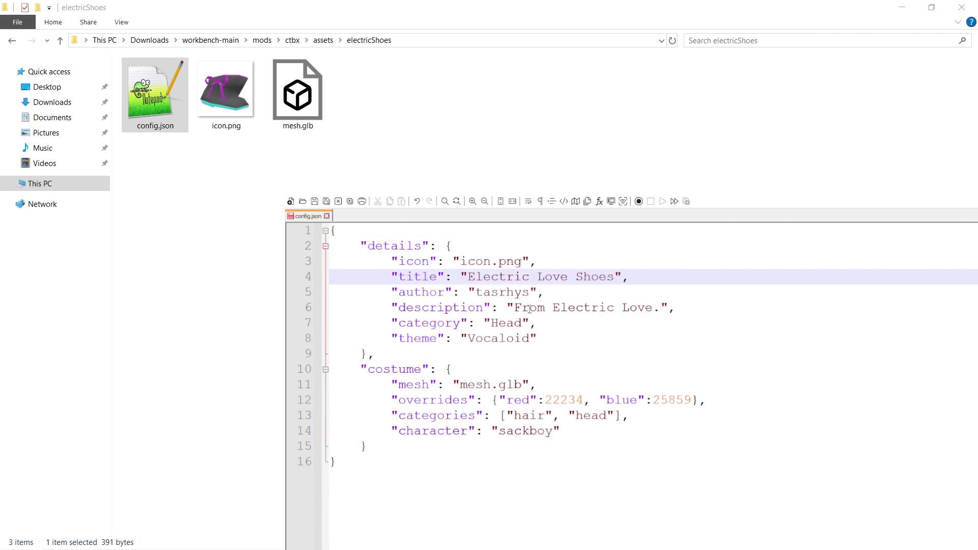
pyautogui.doubleClick(501, 323)
pyautogui.write('F')
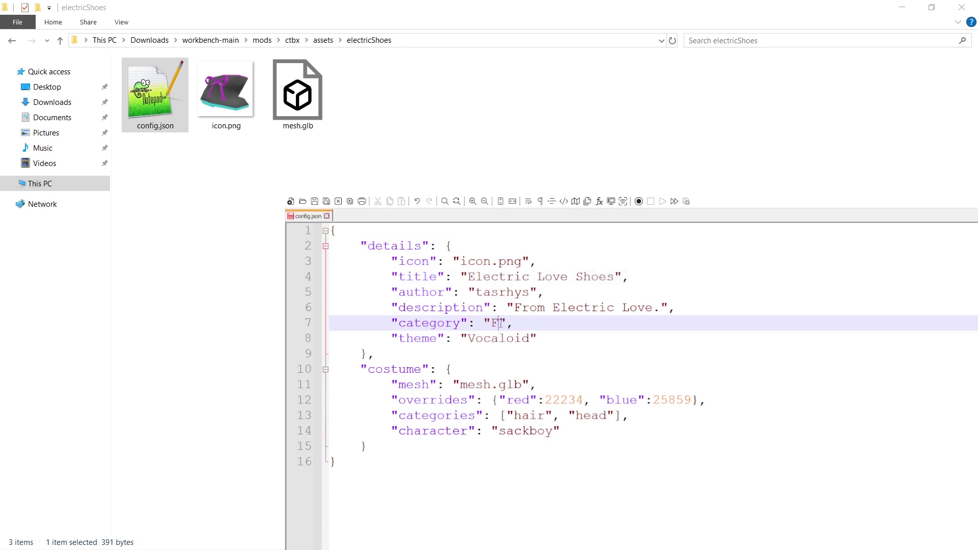
pyautogui.write('eet')
pyautogui.press('Down')
# Replace the costume's categories array with the single value "feet" and save the shoes' config.json
pyautogui.click(509, 416)
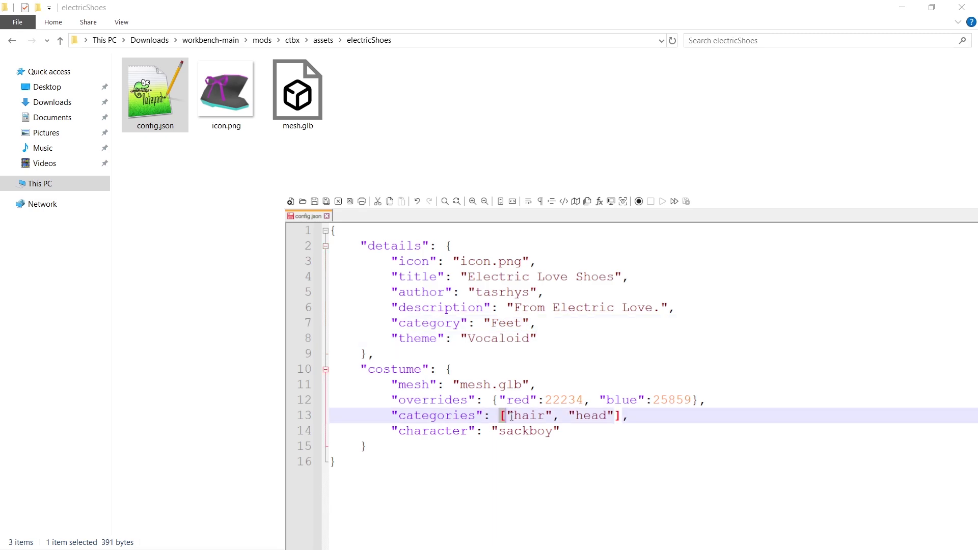
pyautogui.moveTo(511, 417); pyautogui.dragTo(622, 415)
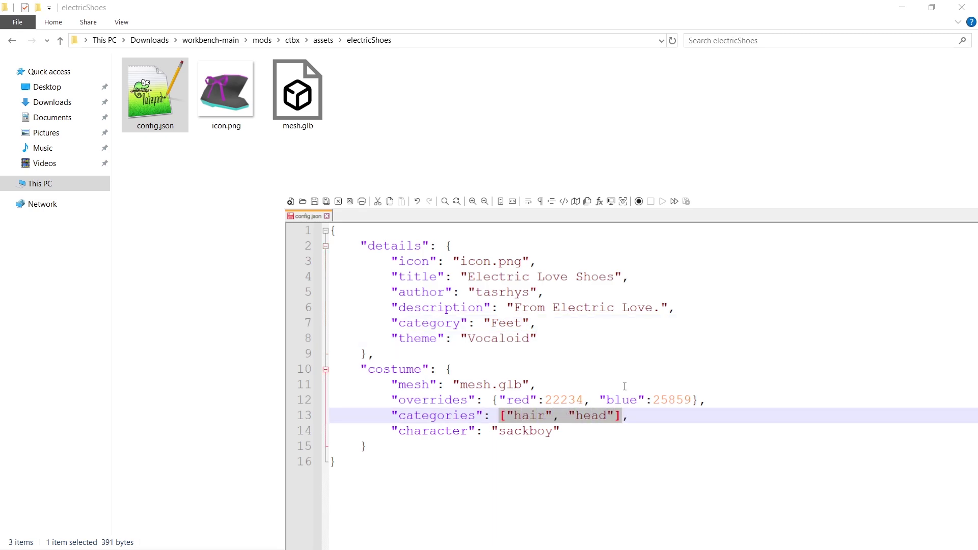
pyautogui.press('BackSpace')
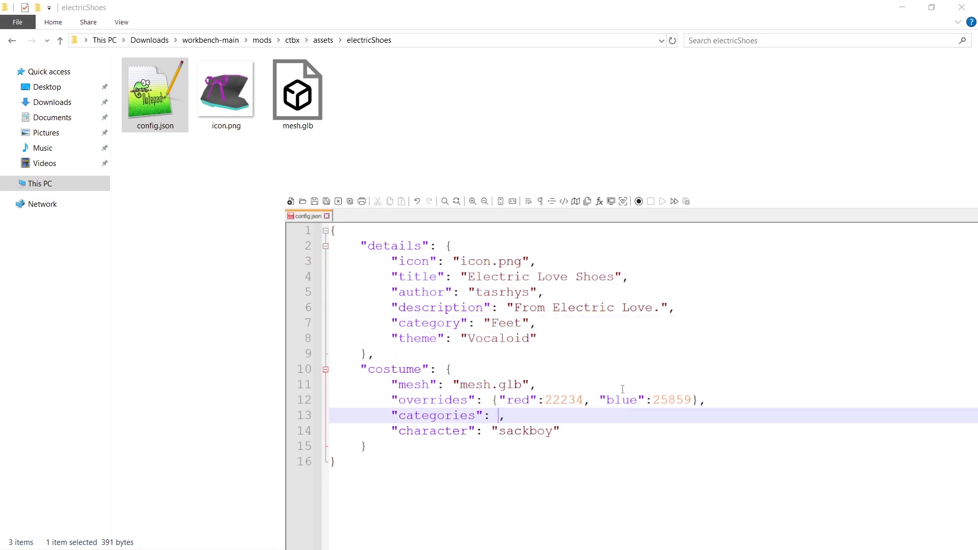
pyautogui.write('"Feet"')
pyautogui.click(588, 366)
pyautogui.hotkey('ctrl', 's')
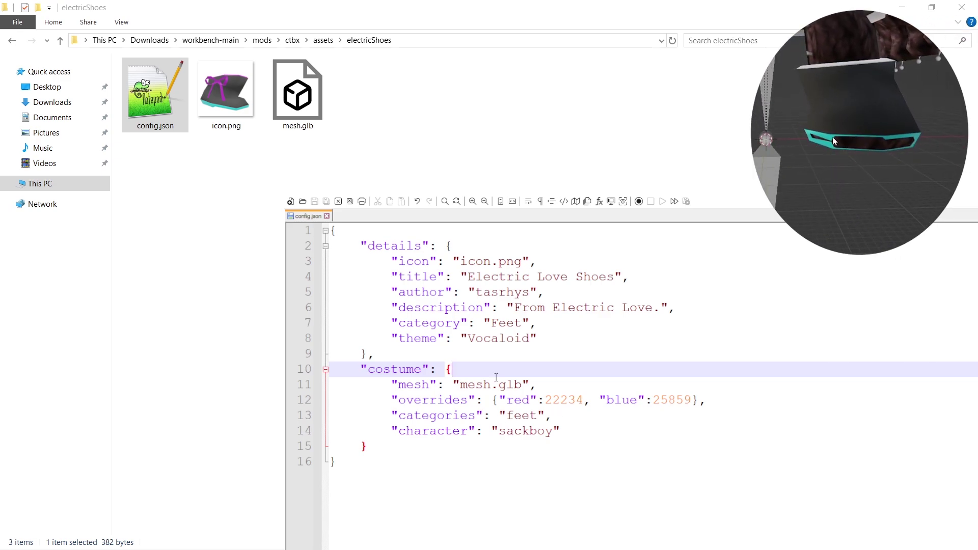
# Add a "regions" entry containing ["FEET"] below the mesh line in the shoes' costume block and save the file
pyautogui.click(676, 387)
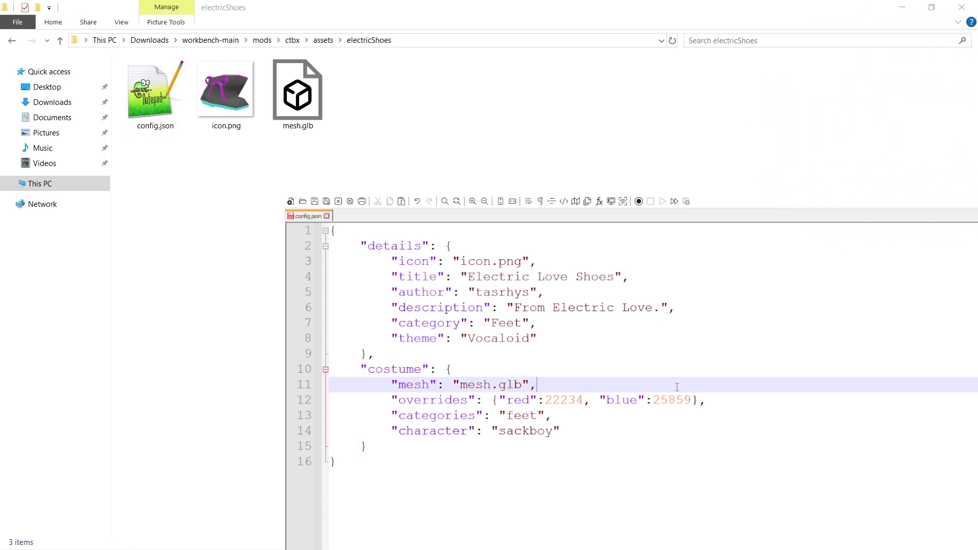
pyautogui.press('Return')
pyautogui.write('"')
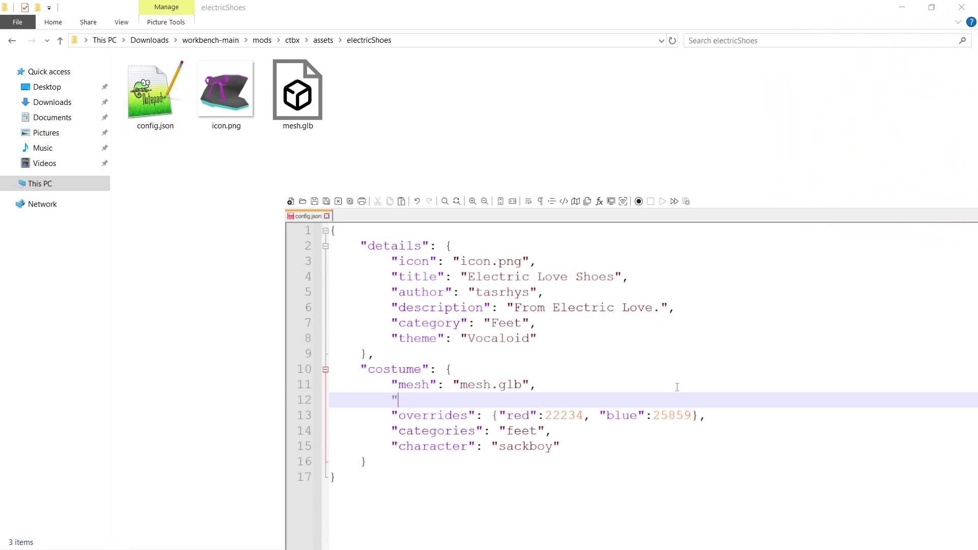
pyautogui.write('regions":')
pyautogui.write('["G')
pyautogui.press('BackSpace')
pyautogui.write('FEET"],')
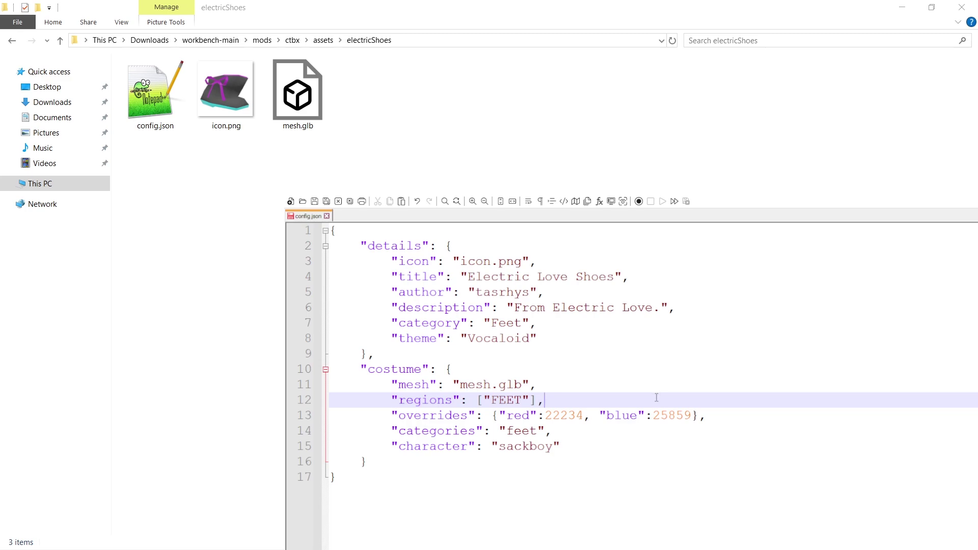
pyautogui.hotkey('ctrl', 's')
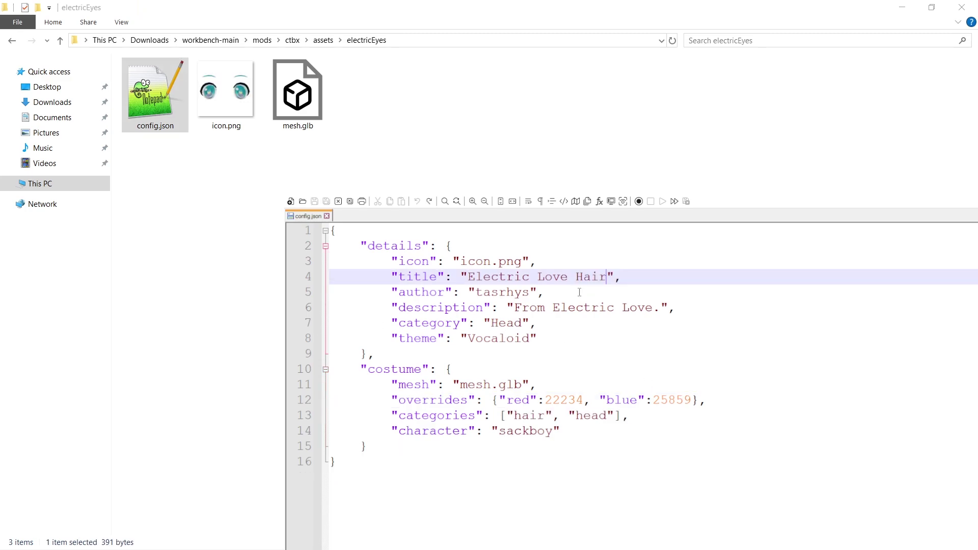
# In electricEyes' config.json, set the title to "Electric Love Eyes" and the details category to "Eyes"
pyautogui.click(596, 232)
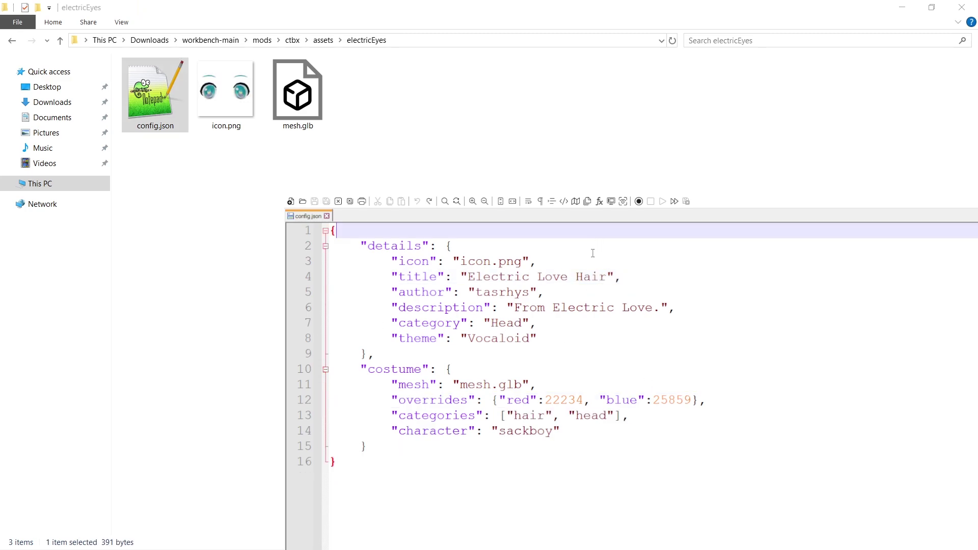
pyautogui.click(590, 255)
pyautogui.doubleClick(589, 278)
pyautogui.write('Eyes')
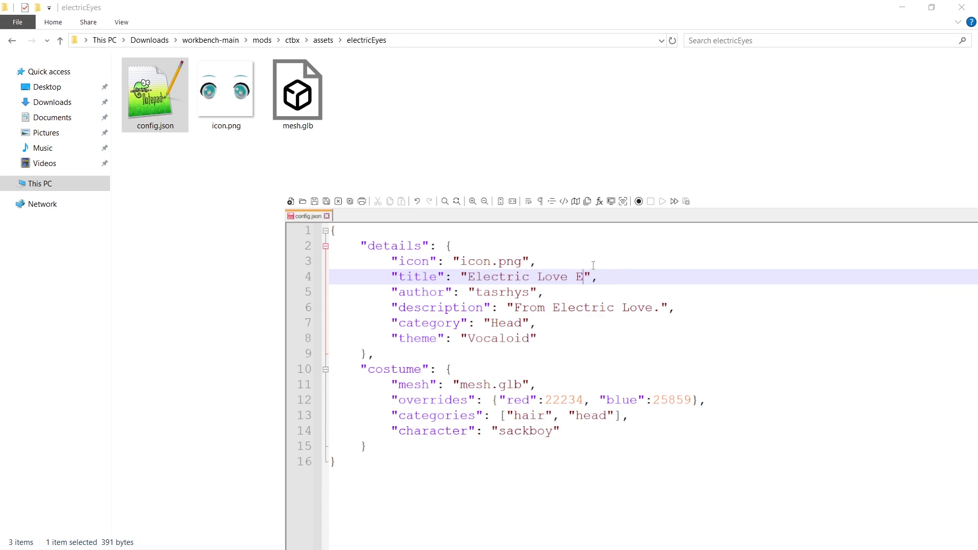
pyautogui.doubleClick(506, 324)
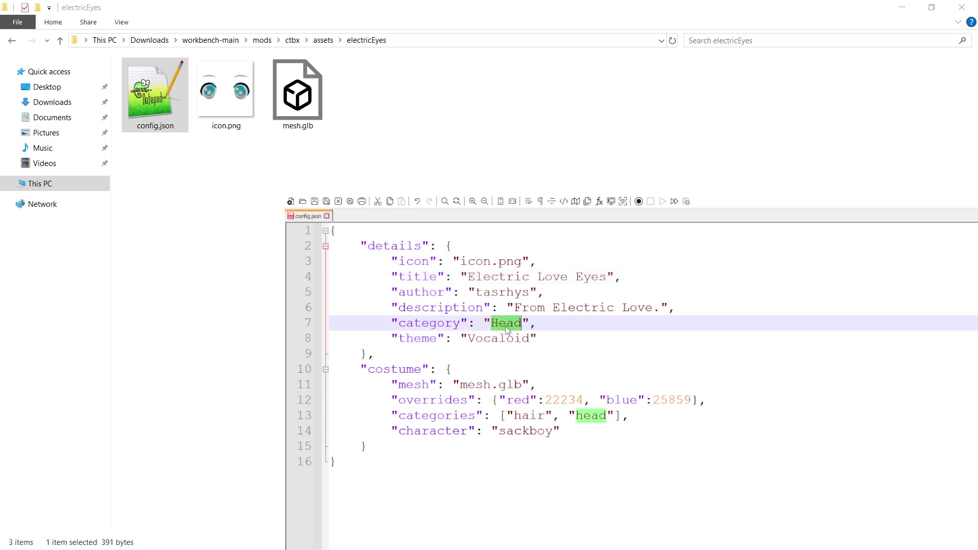
pyautogui.write('Ey')
pyautogui.write('es')
pyautogui.click(555, 308)
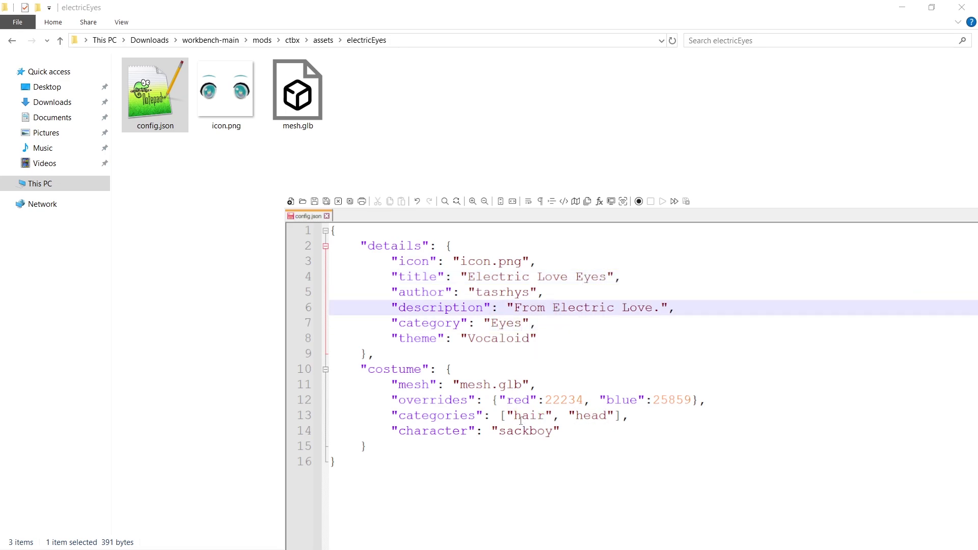
# Delete the overrides line from electricEyes' costume block and replace the categories array with the single value "eyes"
pyautogui.moveTo(711, 401); pyautogui.dragTo(716, 391)
pyautogui.press('Delete')
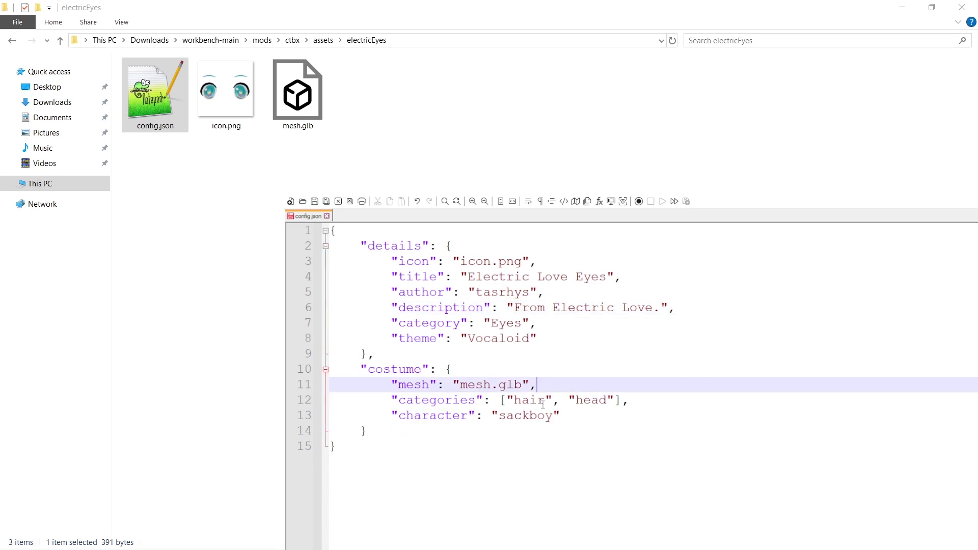
pyautogui.moveTo(502, 401); pyautogui.dragTo(618, 405)
pyautogui.press('BackSpace')
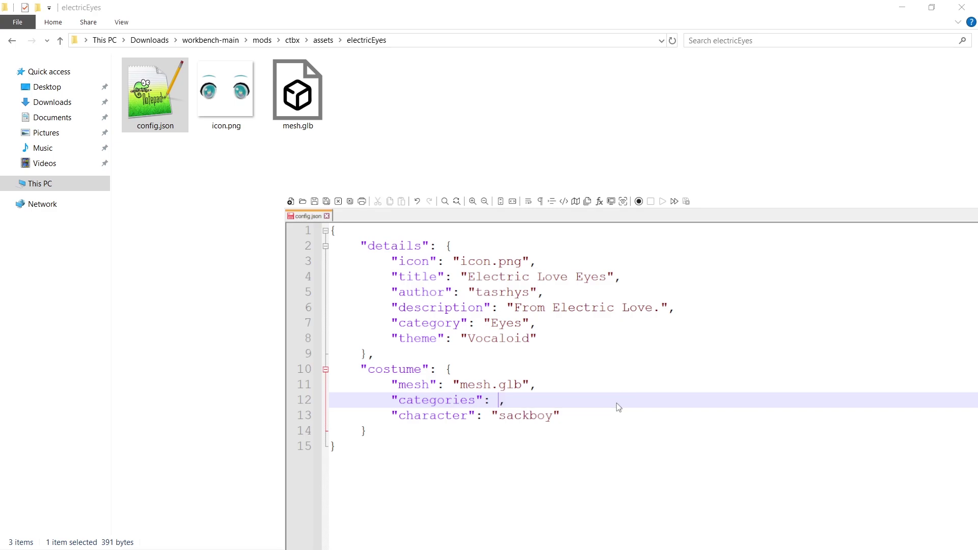
pyautogui.write('"eyes"')
# Add a "region" entry containing ["EYES"] below the mesh line in electricEyes' costume block
pyautogui.click(613, 383)
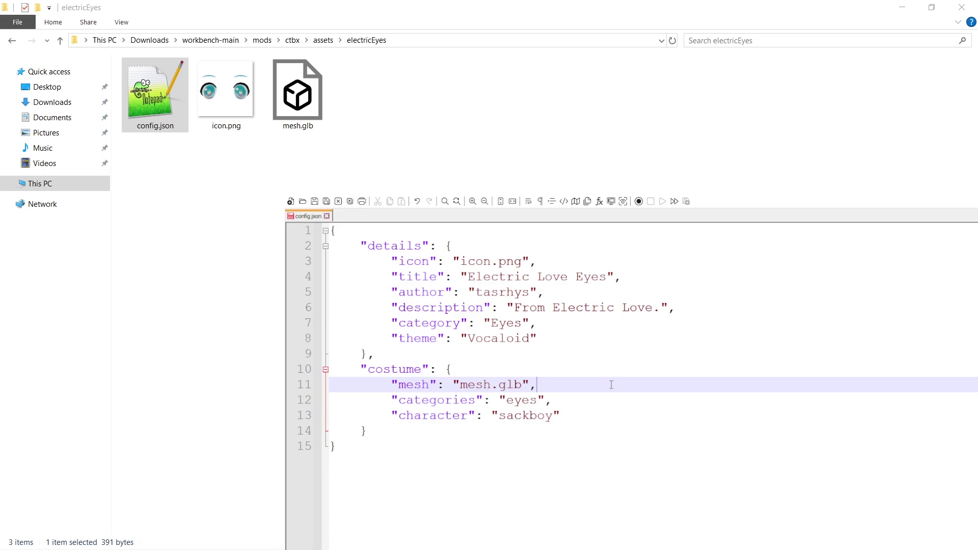
pyautogui.press('Return')
pyautogui.write('"region')
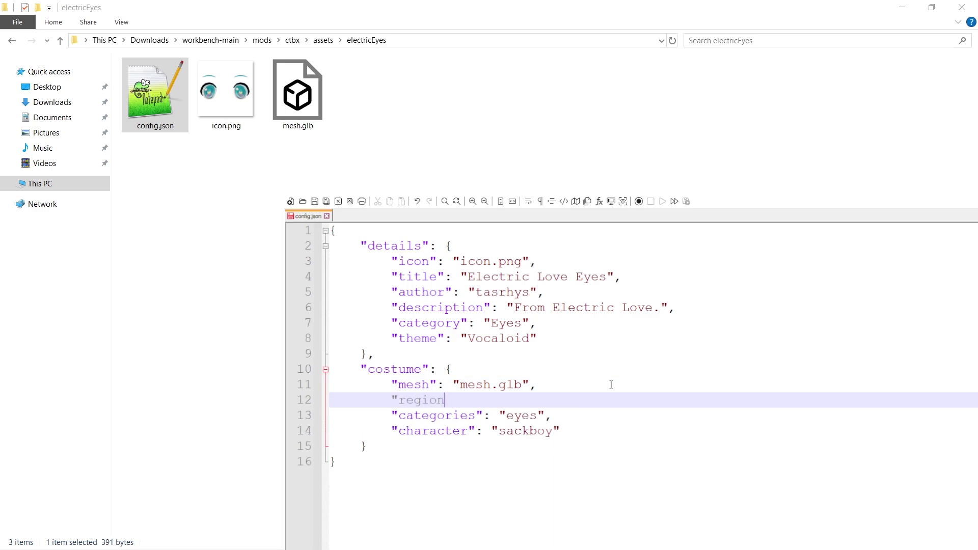
pyautogui.write('": ["EYES"],')
pyautogui.click(611, 385)
pyautogui.click(600, 401)
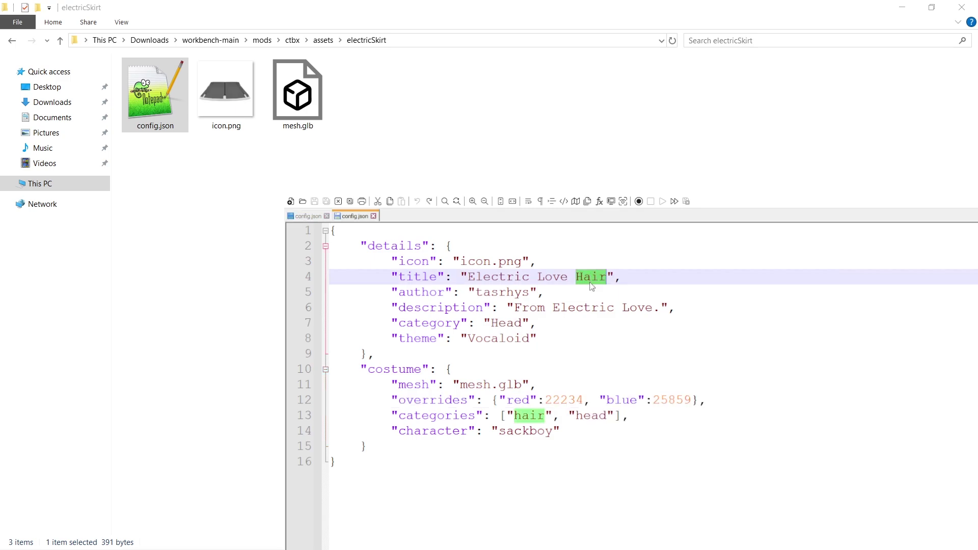
# In electricSkirt's config.json, set the title to "Electric Love Skirt" and the details category to "Waist"
pyautogui.write('Skirt')
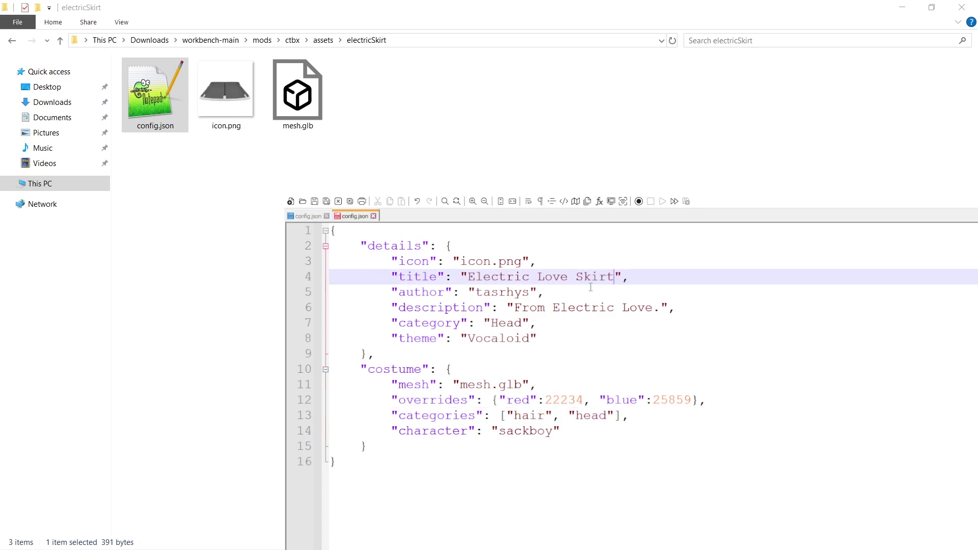
pyautogui.click(523, 338)
pyautogui.click(511, 312)
pyautogui.doubleClick(506, 323)
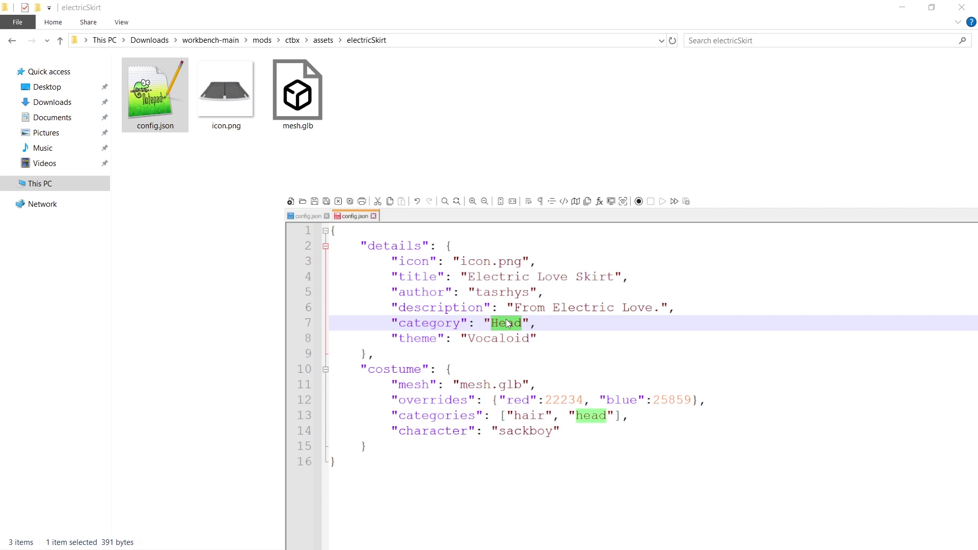
pyautogui.write('Waist')
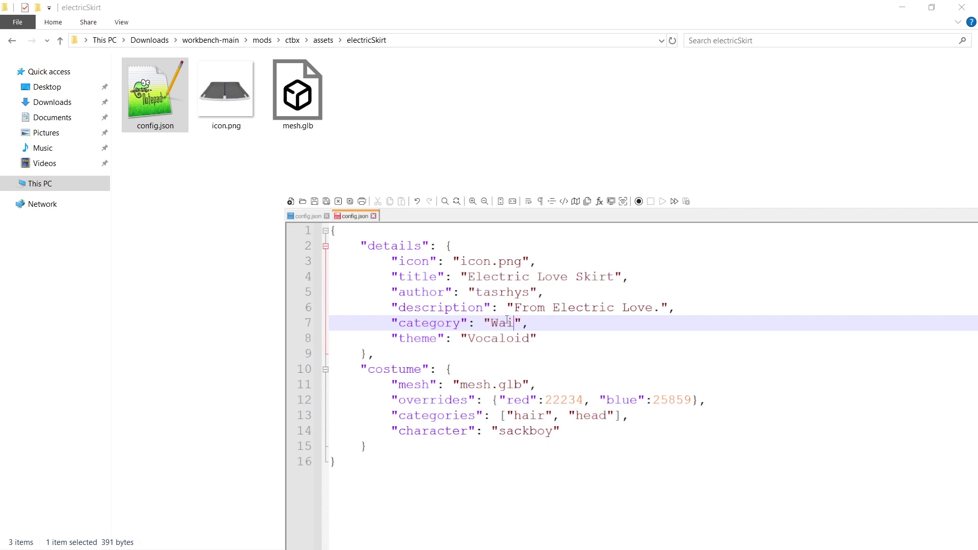
pyautogui.doubleClick(508, 322)
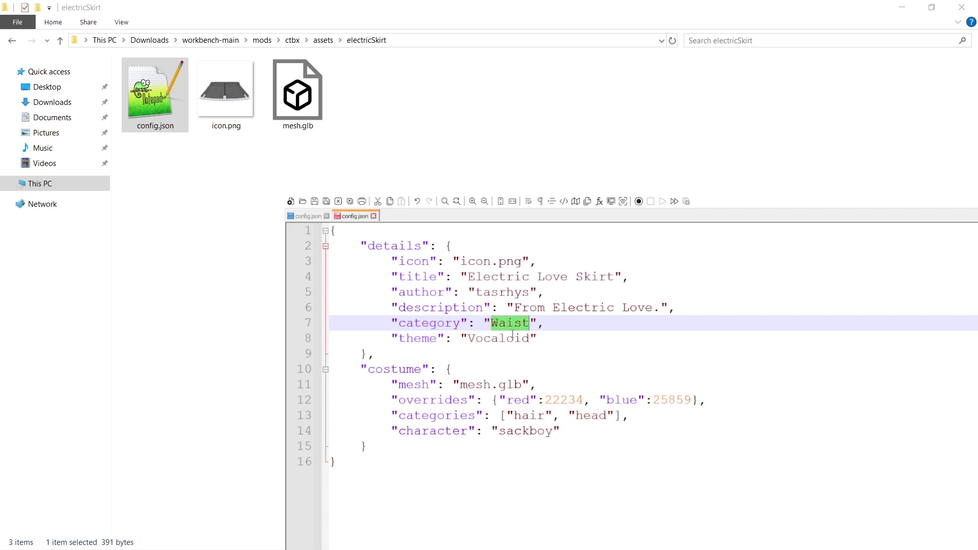
# Replace the skirt costume's categories array with the single value "waist" and delete its overrides line
pyautogui.moveTo(622, 416); pyautogui.dragTo(498, 415)
pyautogui.write('"waist"')
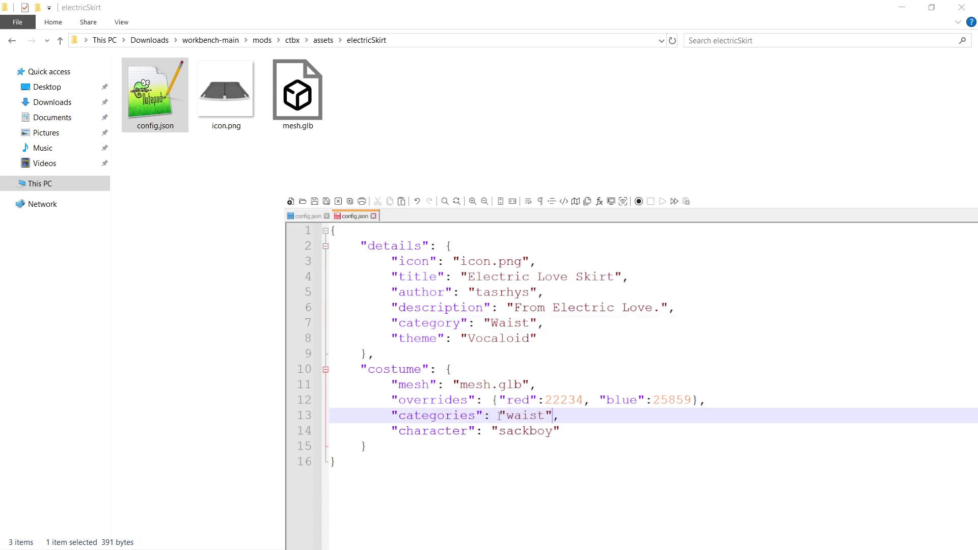
pyautogui.click(707, 400)
pyautogui.hotkey('shift', 'Up')
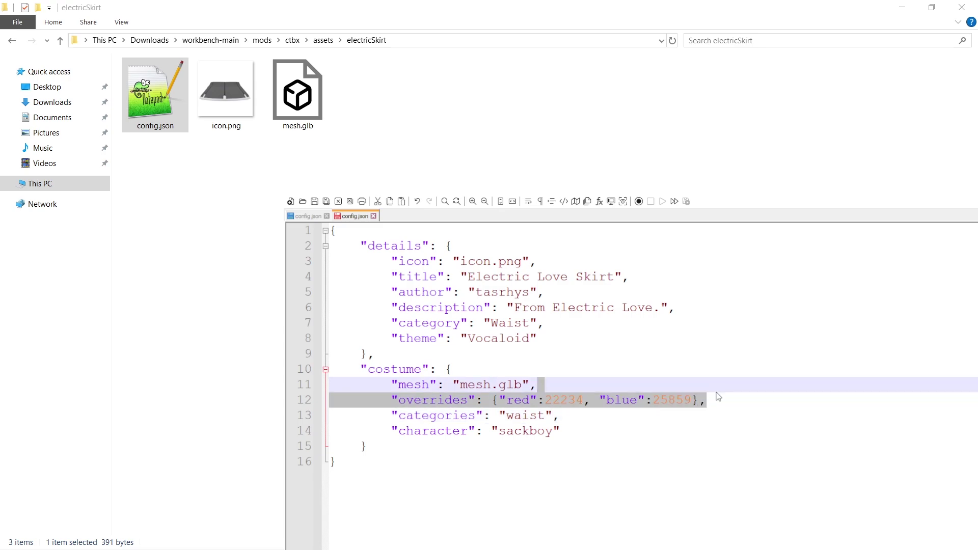
pyautogui.press('BackSpace')
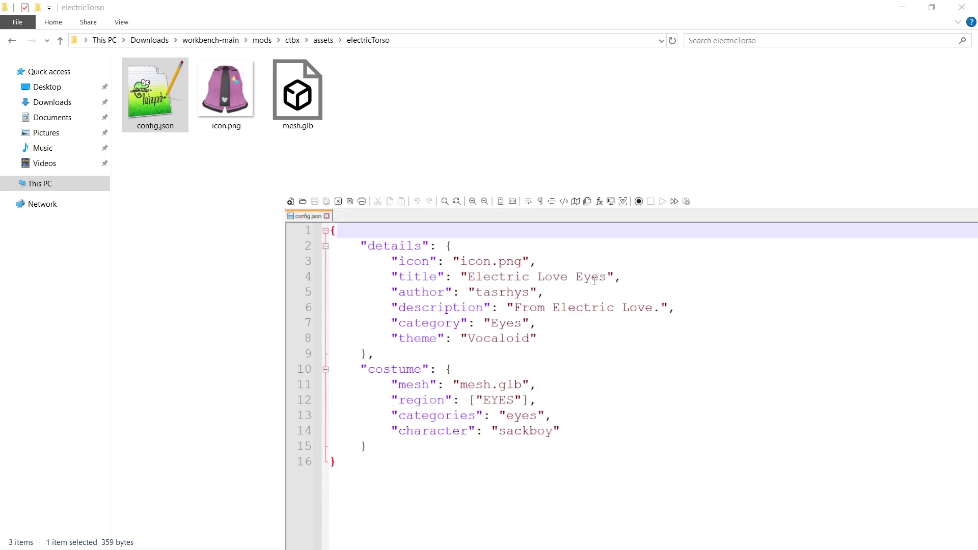
# In electricTorso's config.json, set the title to "Electric Love Shirt" and the details category to "Torso"
pyautogui.doubleClick(591, 277)
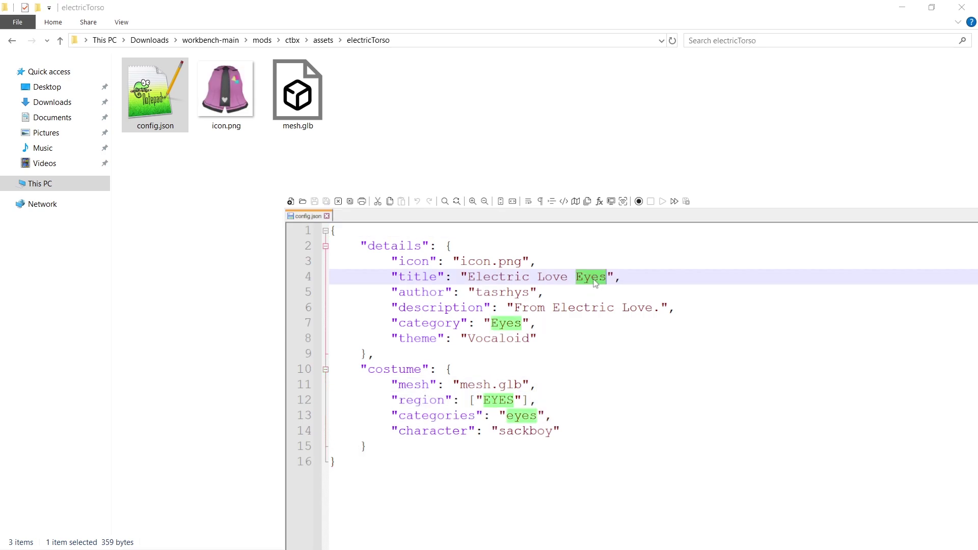
pyautogui.write('Shirt')
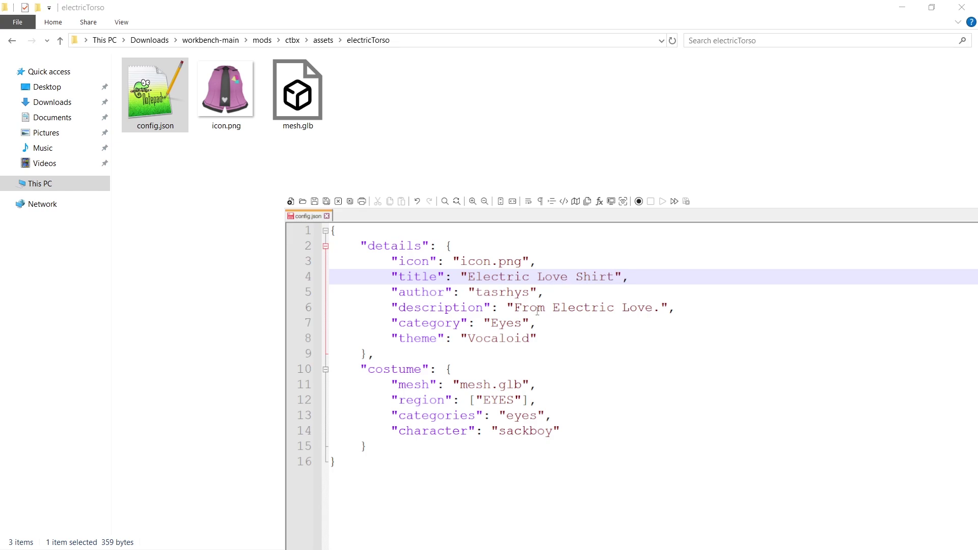
pyautogui.doubleClick(504, 322)
pyautogui.write('Torso')
# Set the region entry in electricTorso's costume block to ["ZIP", "ZIP_PULL"]
pyautogui.doubleClick(500, 401)
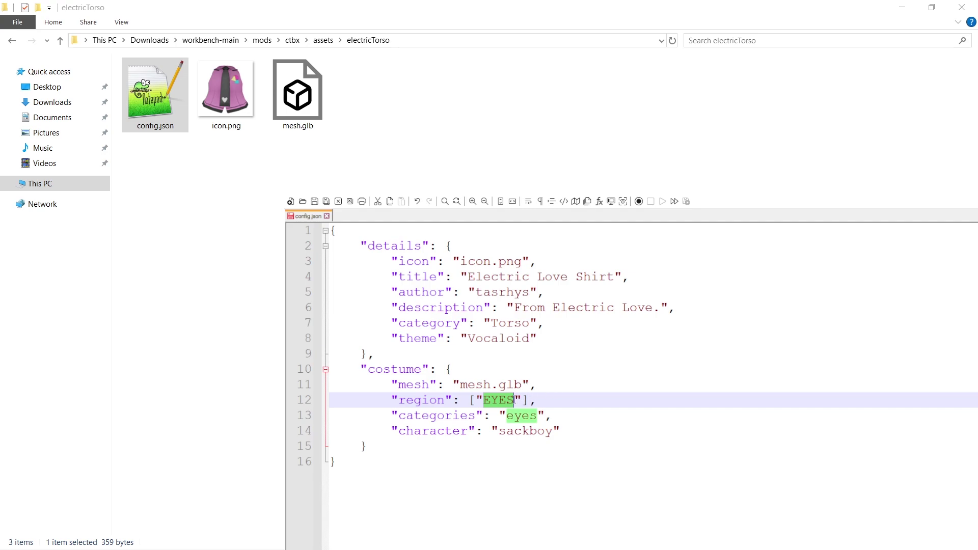
pyautogui.write('Zip')
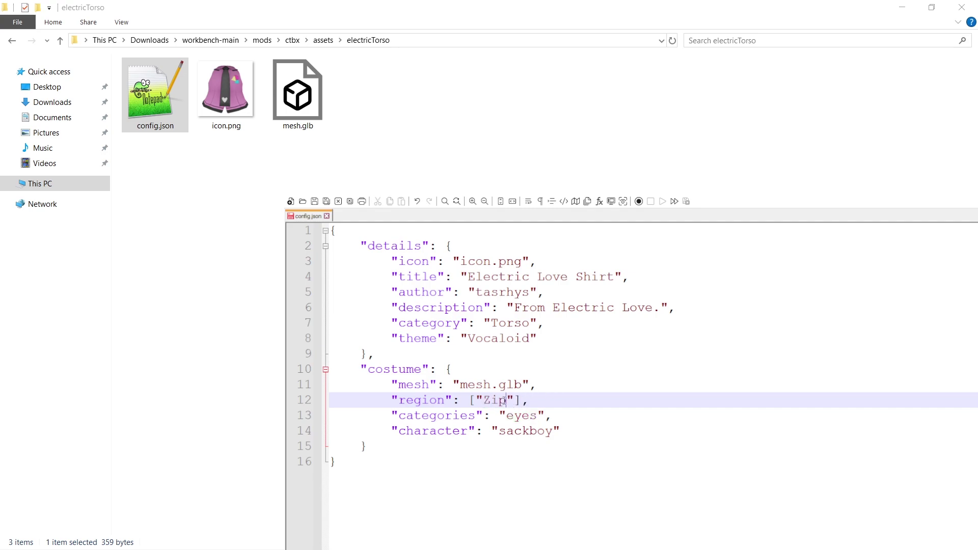
pyautogui.press('BackSpace')
pyautogui.write('IP')
pyautogui.press('Right')
pyautogui.write(', "ZIP_PUL')
pyautogui.press('BackSpace')
pyautogui.press('BackSpace')
pyautogui.write('ULL"')
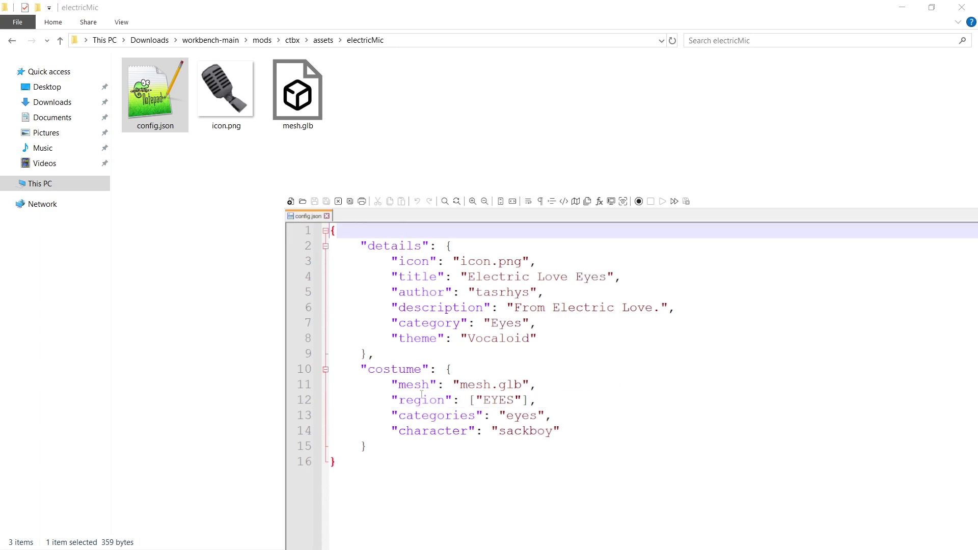
# In electricMic's config.json, set the details category to "Hands" and the costume categories value to "hands"
pyautogui.click(421, 397)
pyautogui.click(642, 369)
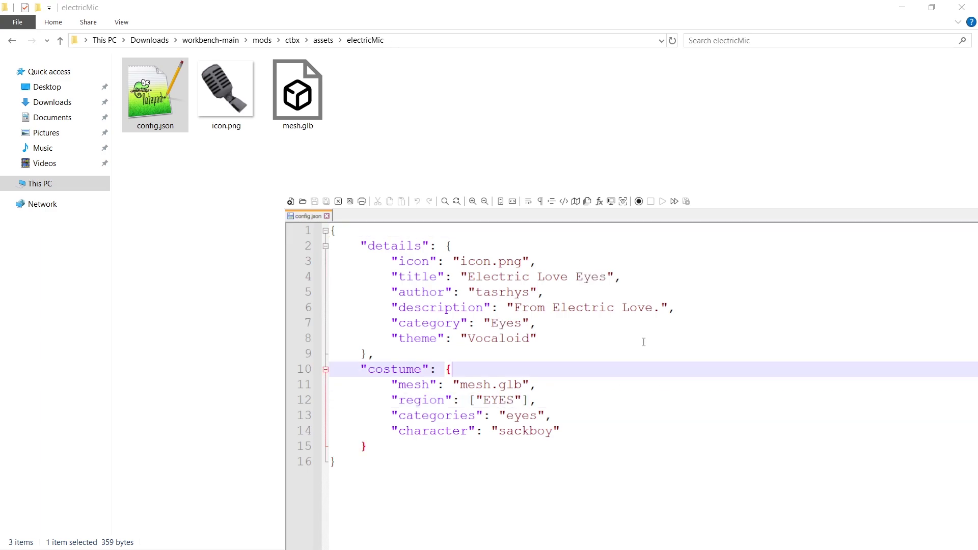
pyautogui.doubleClick(504, 322)
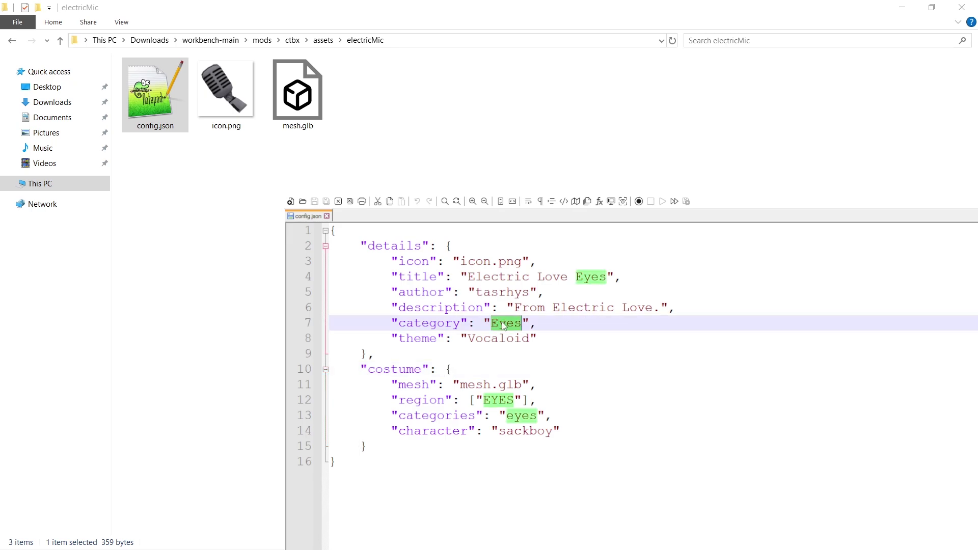
pyautogui.write('Hands')
pyautogui.doubleClick(503, 323)
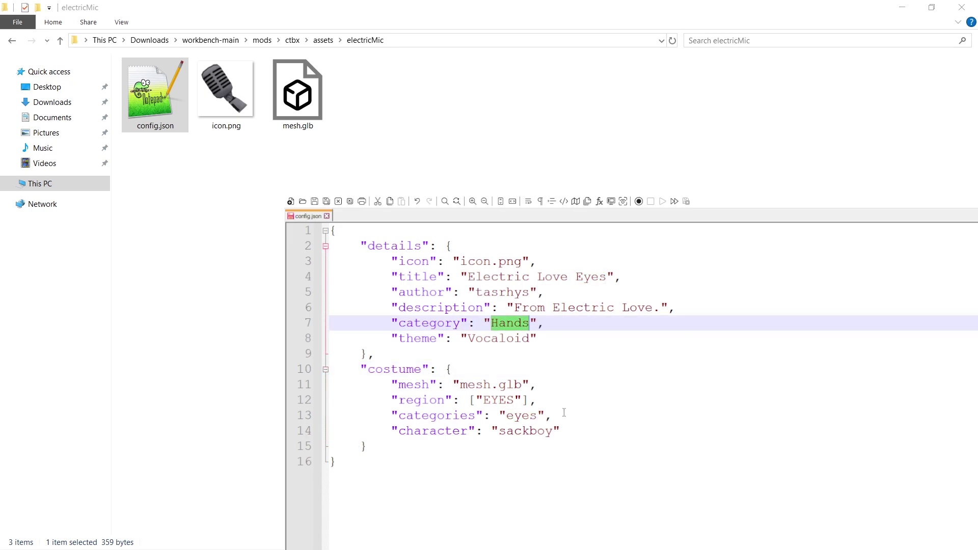
pyautogui.doubleClick(523, 416)
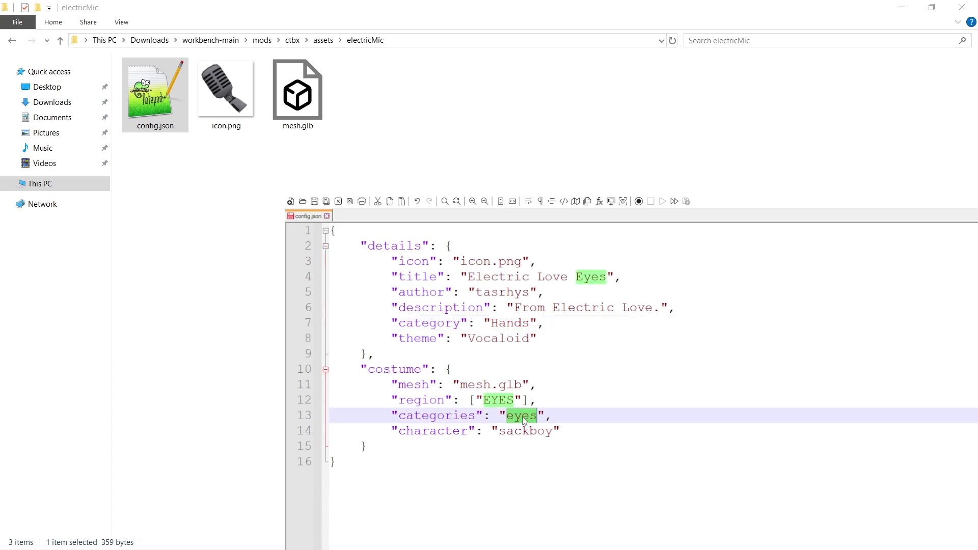
pyautogui.write('hands')
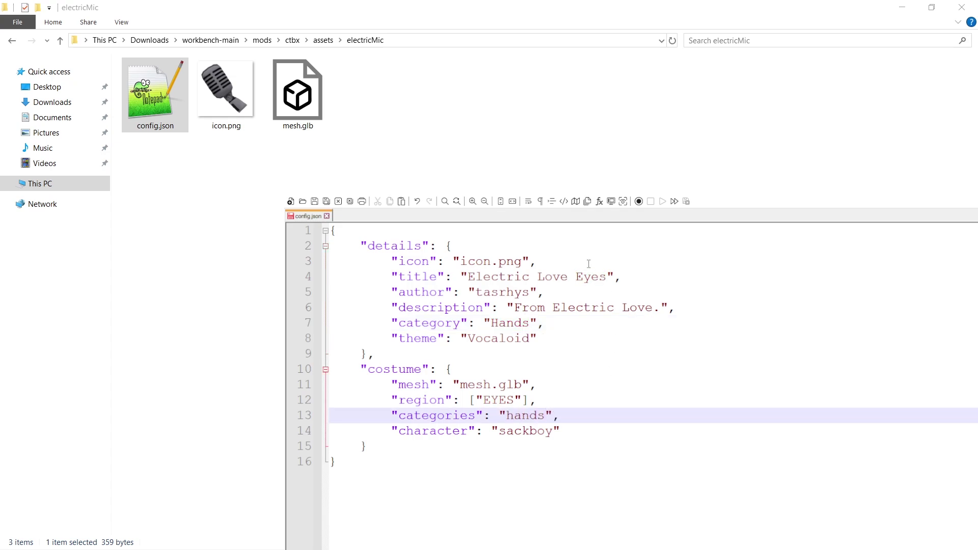
# Set the microphone's title to "Hand Microphone" and its description to "Sing your heart out.", and save the file
pyautogui.moveTo(466, 276); pyautogui.dragTo(606, 276)
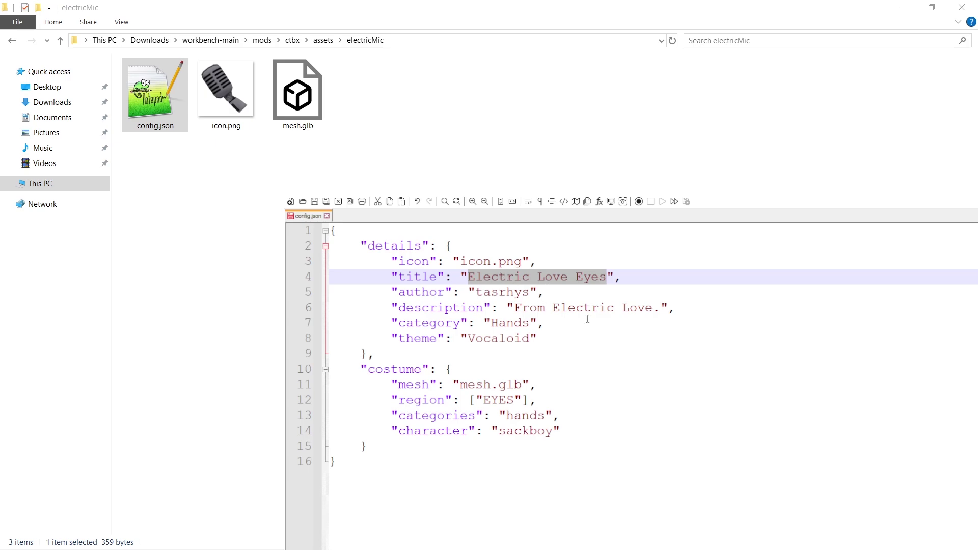
pyautogui.write('Hand Microphon')
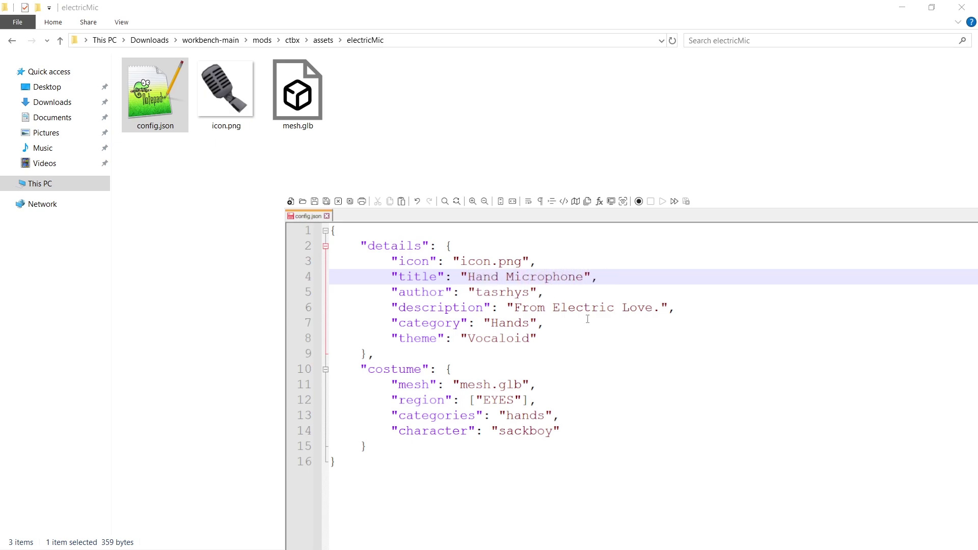
pyautogui.moveTo(514, 307); pyautogui.dragTo(653, 307)
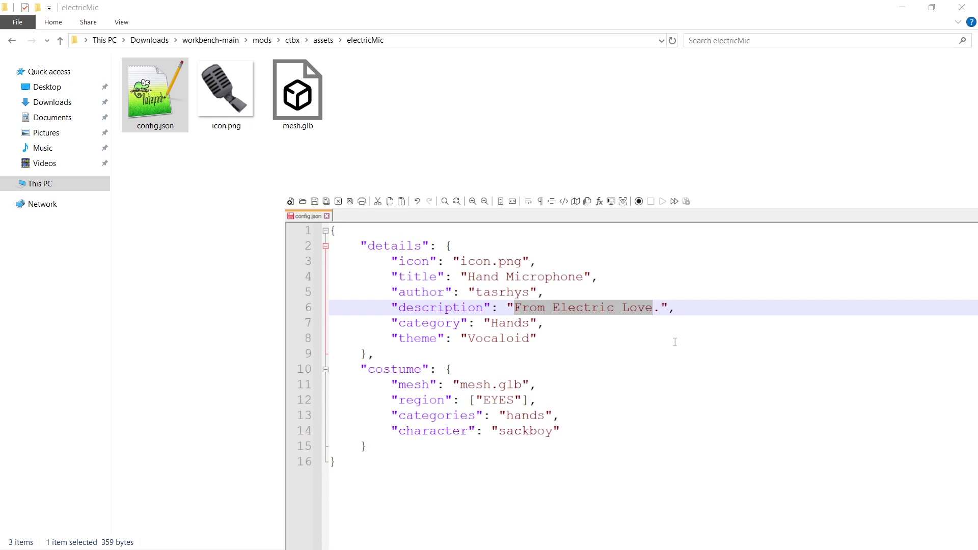
pyautogui.write('Sing your ')
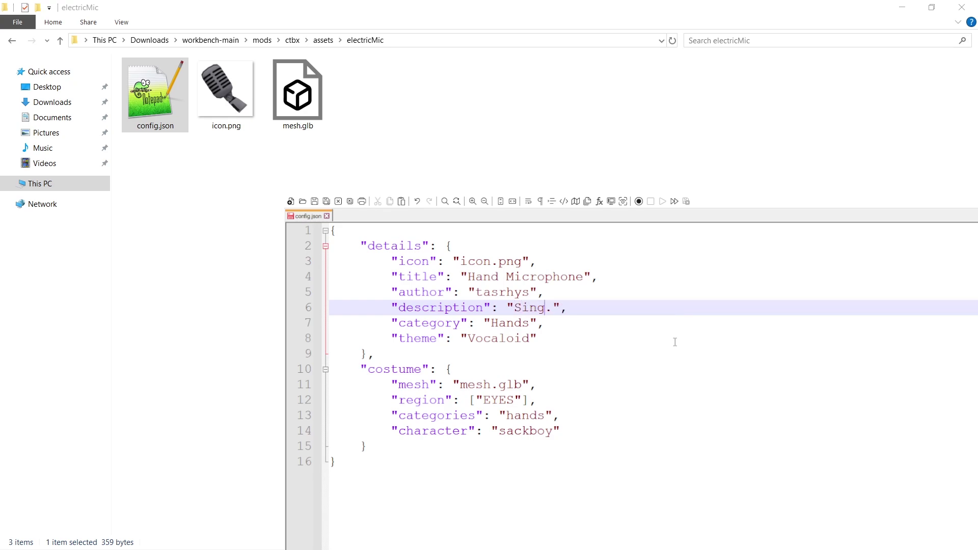
pyautogui.write('heart out')
pyautogui.hotkey('ctrl', 's')
# Set the region entry in electricMic's costume block to ["RIGHT_HAND"] and save the file
pyautogui.doubleClick(498, 400)
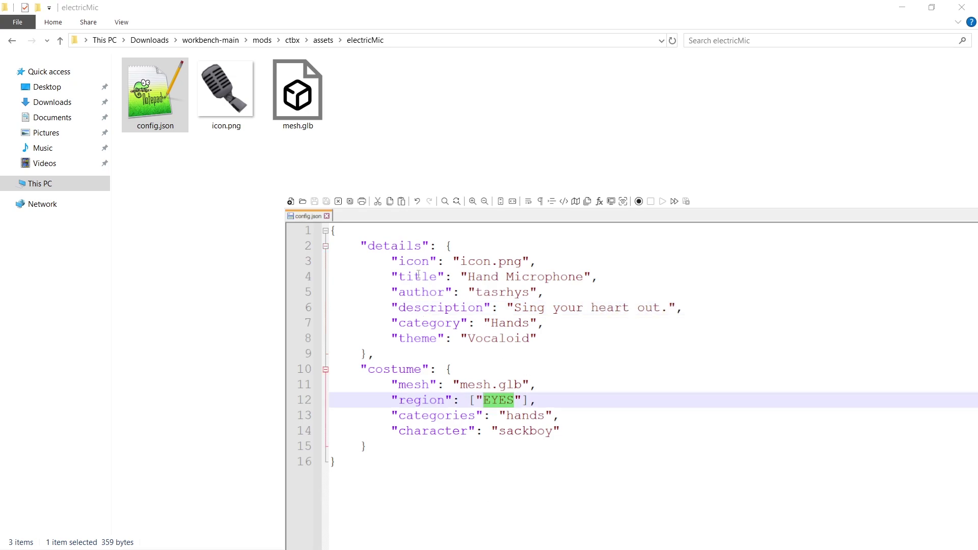
pyautogui.click(493, 353)
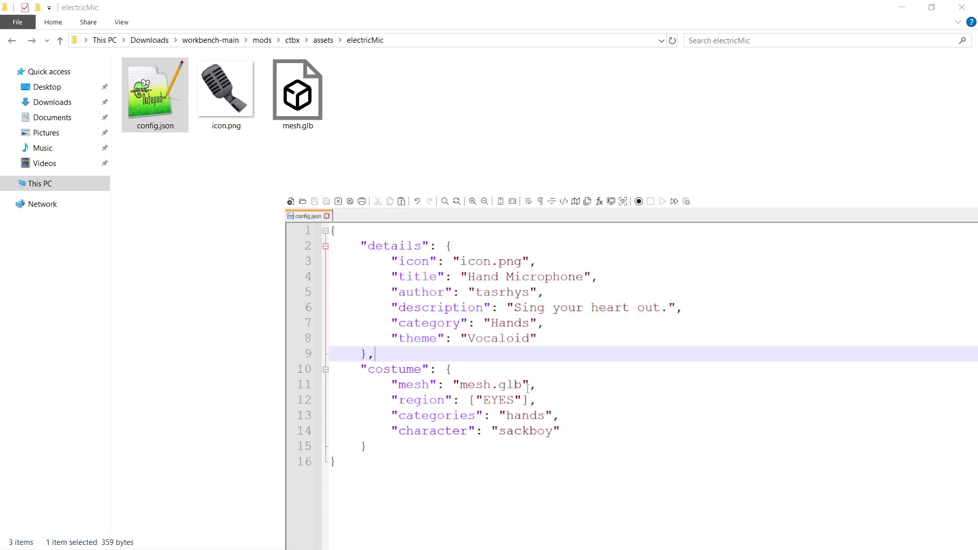
pyautogui.doubleClick(493, 399)
pyautogui.write('RIGHT_HA')
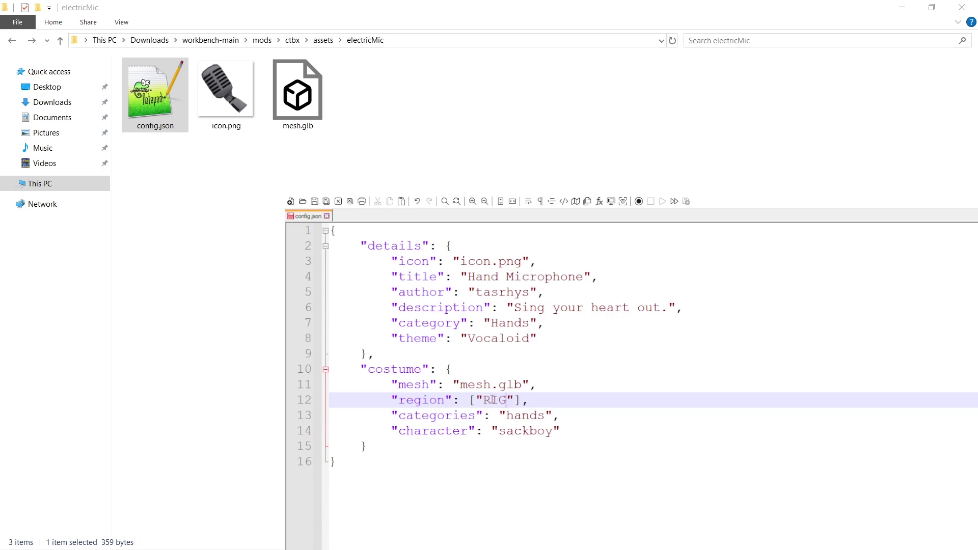
pyautogui.write('NDS')
pyautogui.press('BackSpace')
pyautogui.hotkey('ctrl', 's')
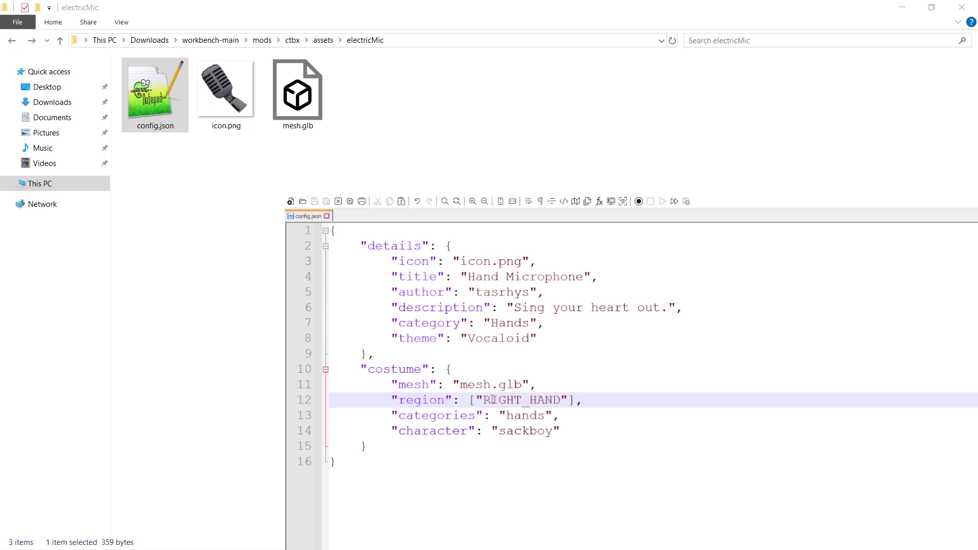
# Add an "overrides" entry below the mesh line in electricMic's costume block, mapping "sack_boy_weave_base" to 9698
pyautogui.click(645, 388)
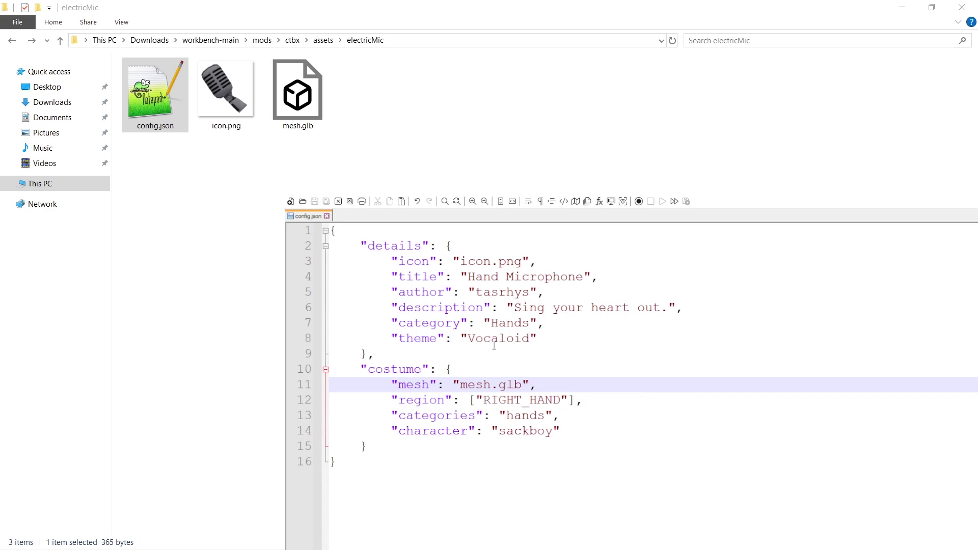
pyautogui.press('Return')
pyautogui.write('"ove')
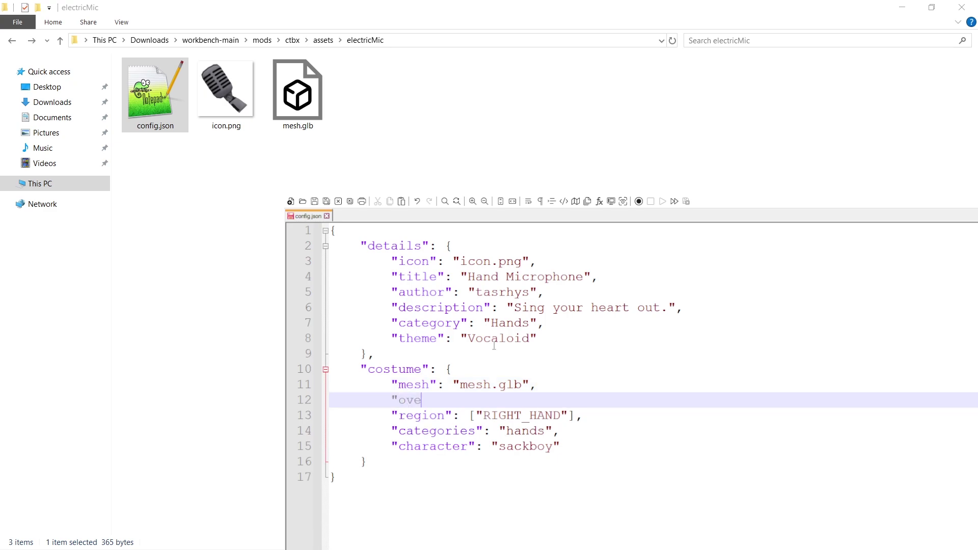
pyautogui.write('rrides": {"')
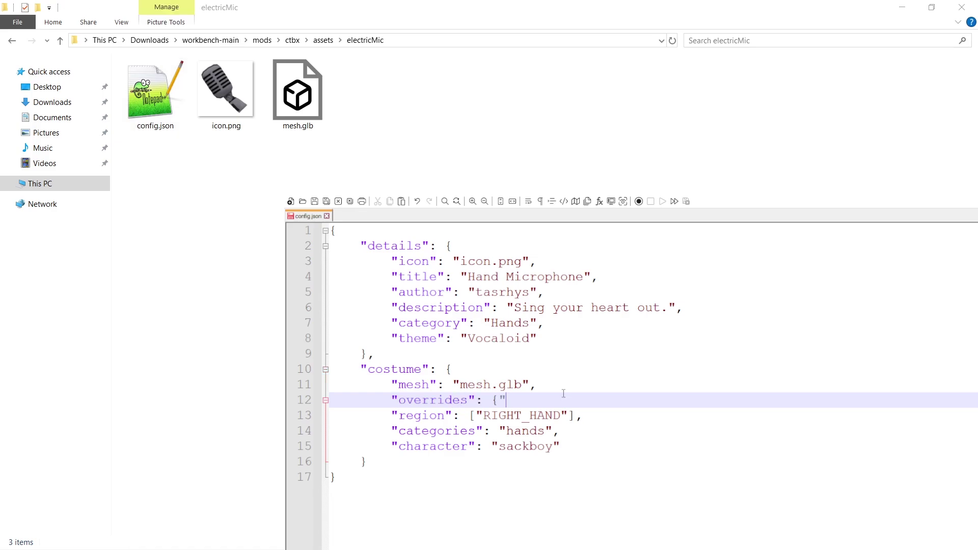
pyautogui.write('sack_boy_weave_base')
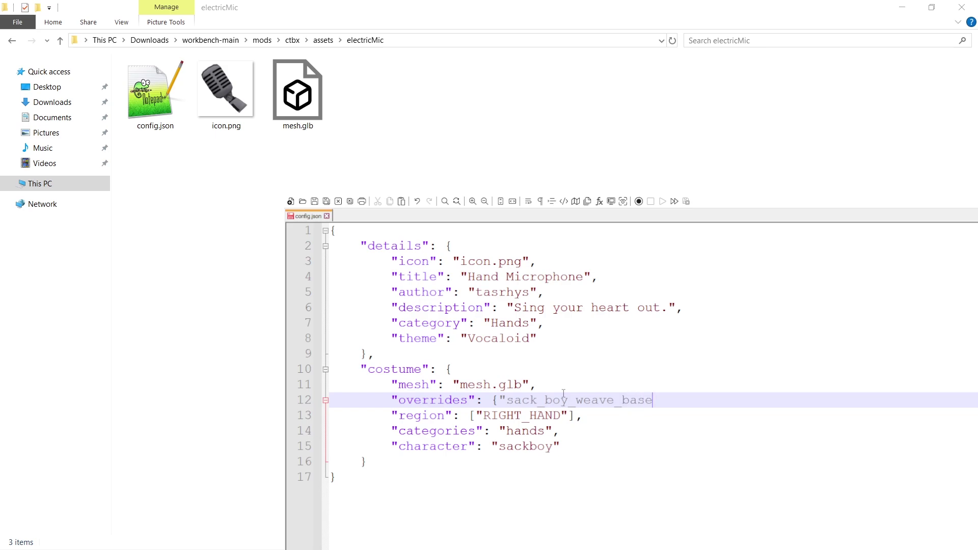
pyautogui.write('": 9698,')
# Complete the overrides entry with "sack_boy_stitching_decal" mapped to 7570, and save electricMic's config.json
pyautogui.write('"sack')
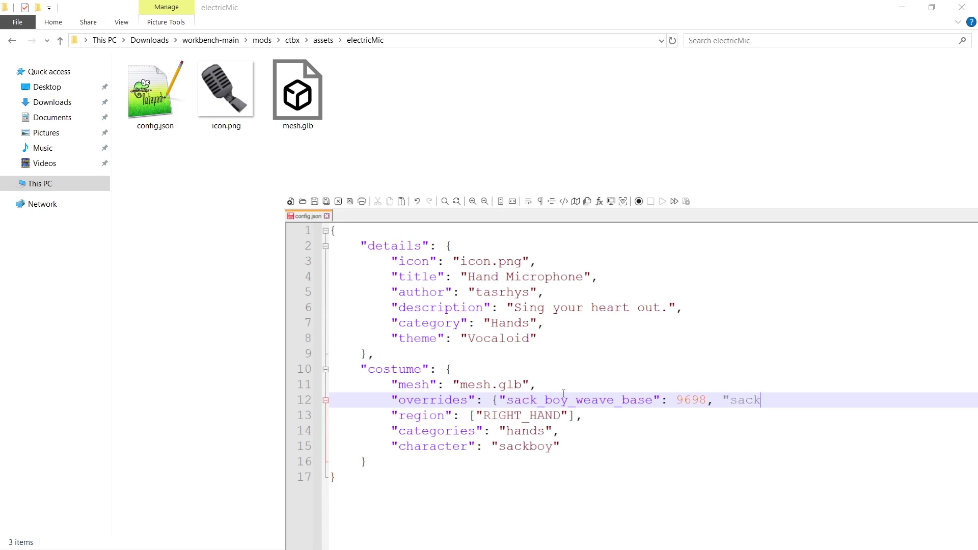
pyautogui.write('_boy_stitching_decal"')
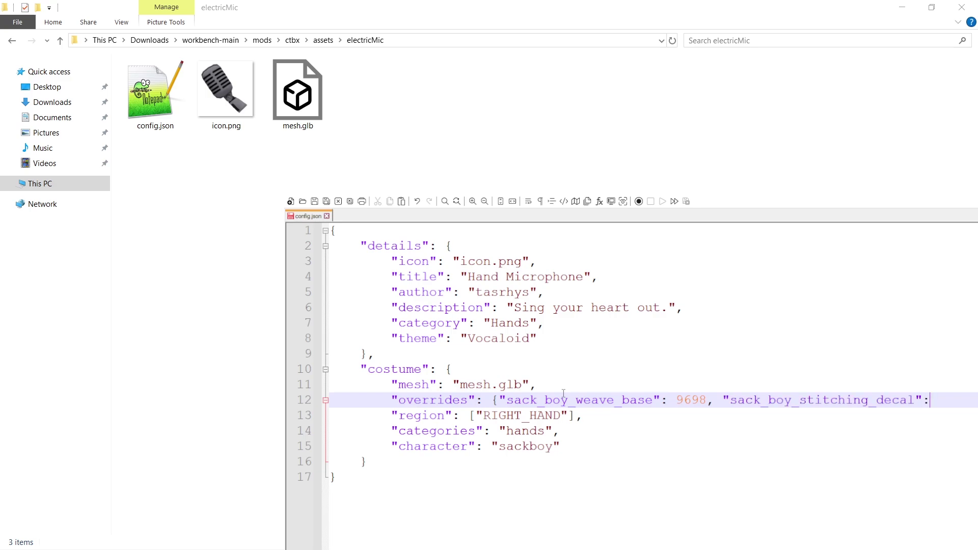
pyautogui.write(': 7570}')
pyautogui.hotkey('ctrl', 's')
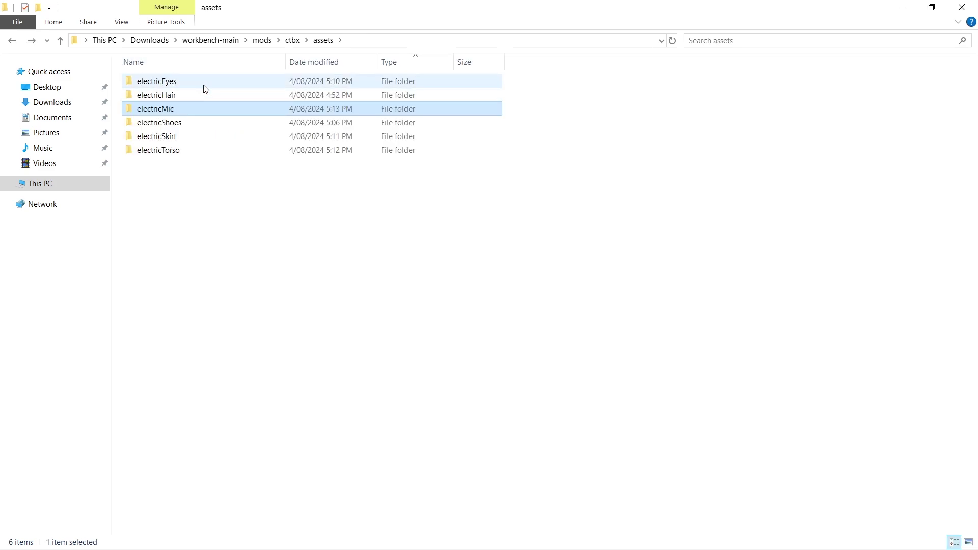
# Check the skirt, shoes, torso, hair and microphone asset folders for their config, icon and mesh files, and return to the ctbx folder
pyautogui.click(303, 198)
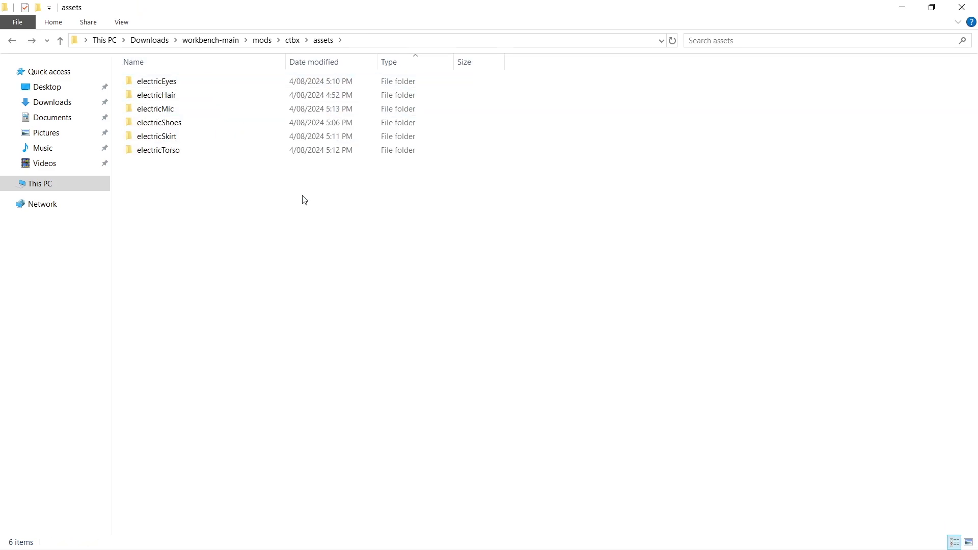
pyautogui.doubleClick(174, 136)
pyautogui.hotkey('alt', 'Left')
pyautogui.doubleClick(164, 123)
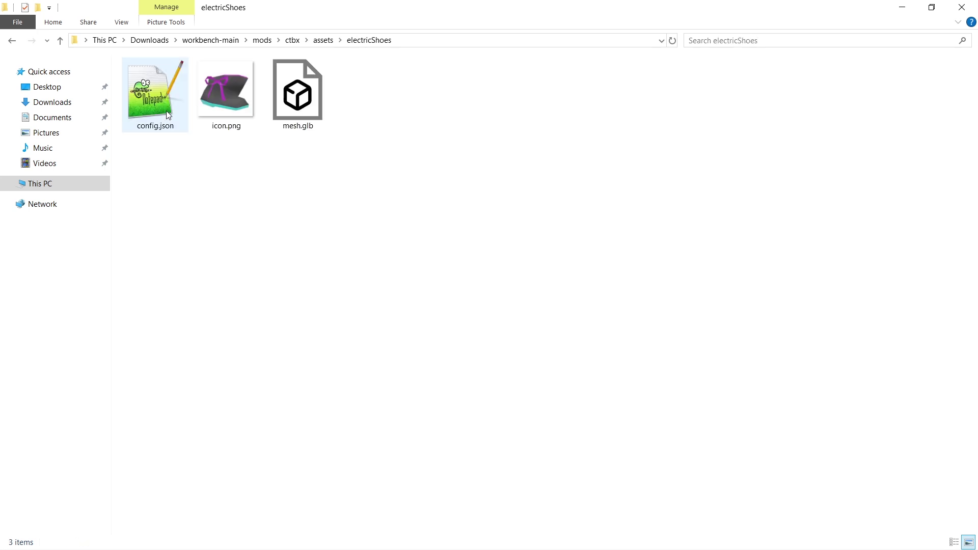
pyautogui.hotkey('alt', 'Left')
pyautogui.doubleClick(171, 150)
pyautogui.hotkey('alt', 'Left')
pyautogui.doubleClick(186, 97)
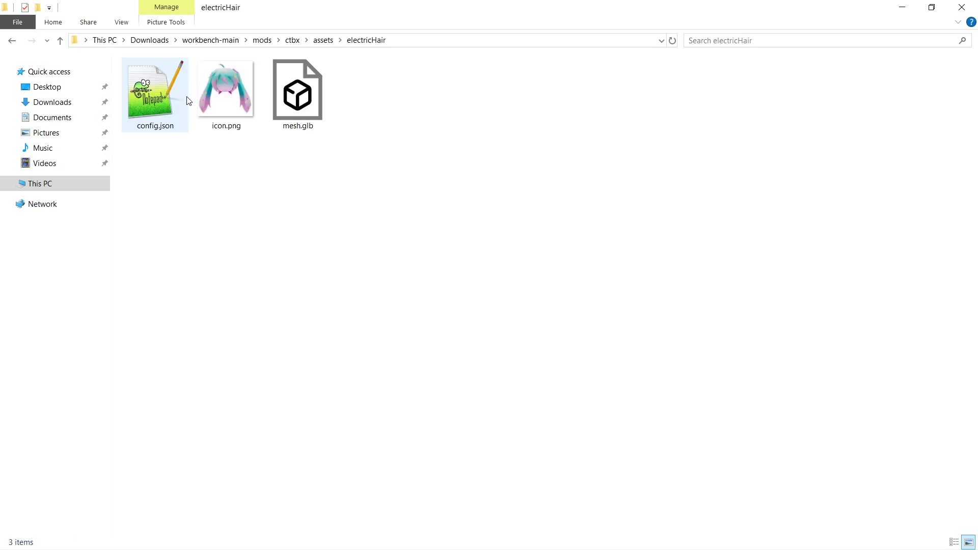
pyautogui.hotkey('alt', 'Left')
pyautogui.doubleClick(186, 105)
pyautogui.hotkey('alt', 'Left')
pyautogui.hotkey('alt', 'Left')
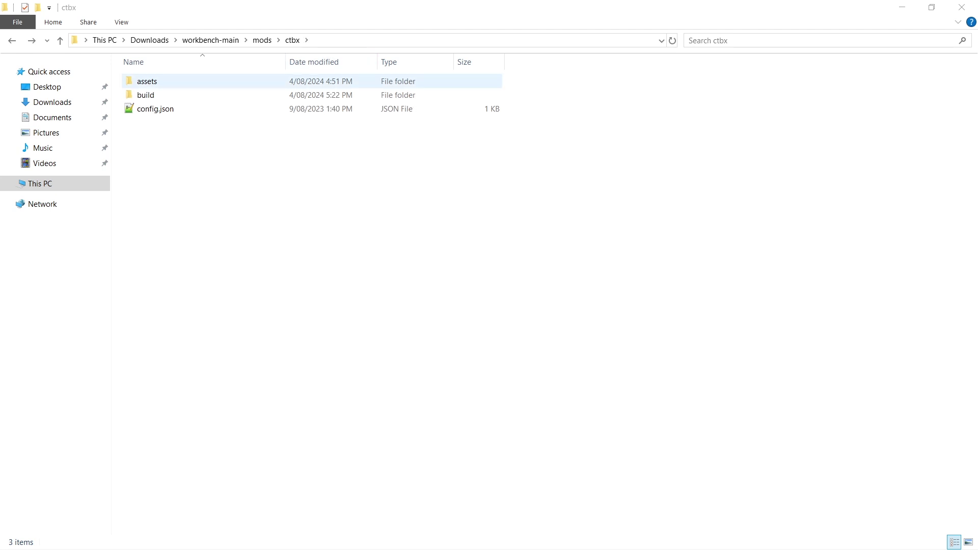
# Open the dist folder inside ctbx's build folder to locate the built ctbx-v1.0.lbp1.mod file
pyautogui.doubleClick(167, 96)
pyautogui.doubleClick(173, 84)
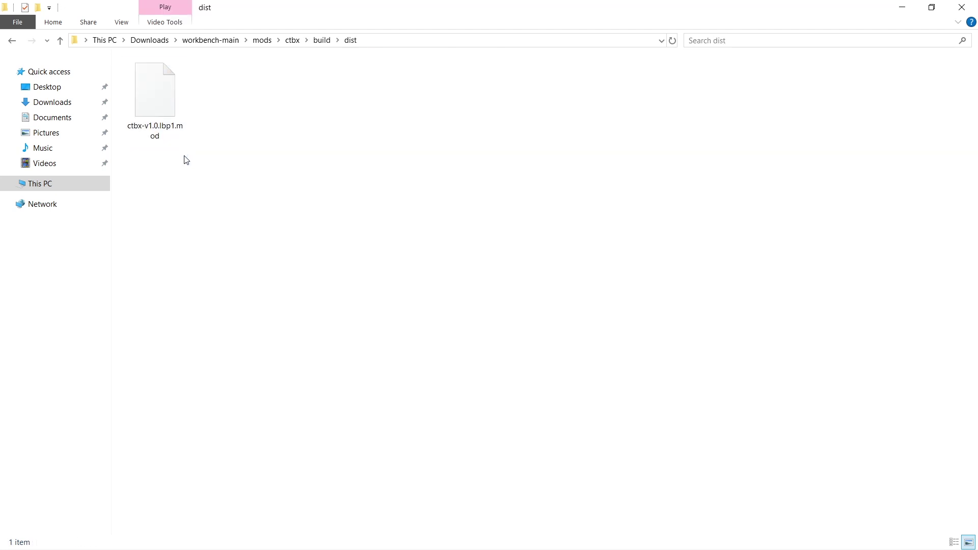
pyautogui.click(176, 138)
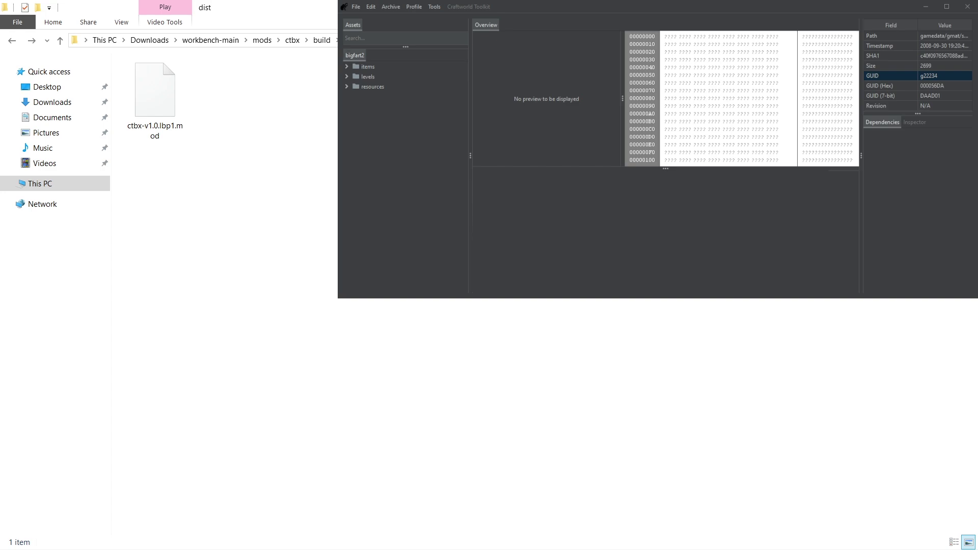
pyautogui.click(434, 7)
pyautogui.click(346, 66)
pyautogui.click(355, 107)
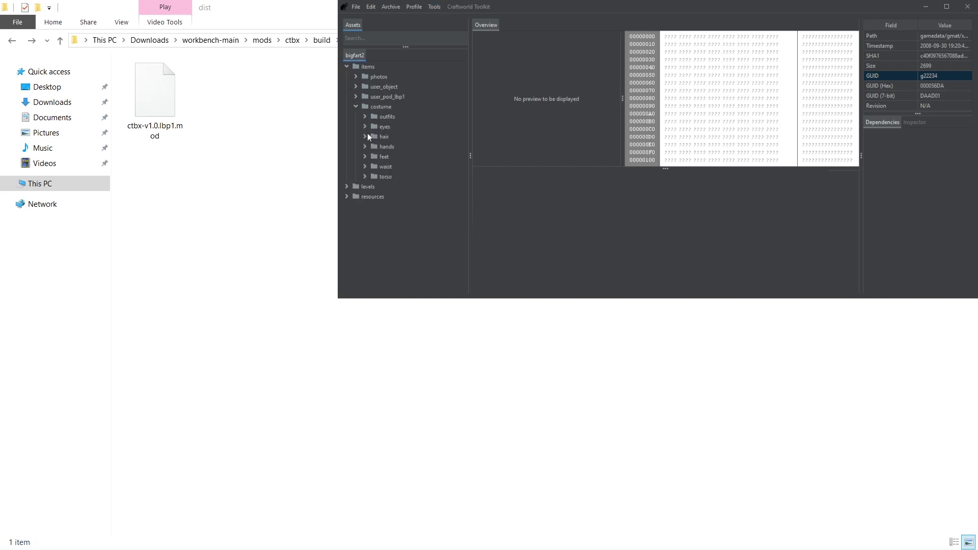
pyautogui.click(365, 127)
pyautogui.click(397, 137)
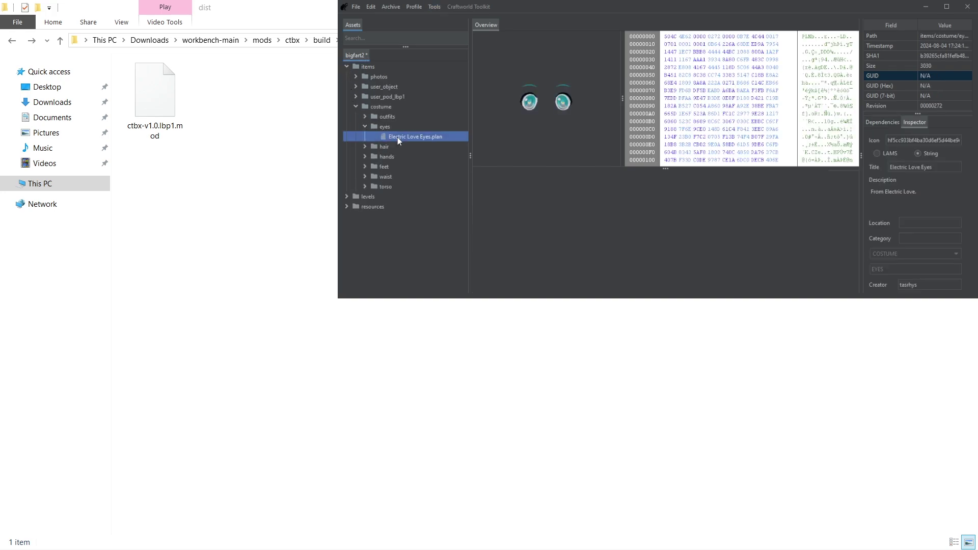
pyautogui.click(365, 156)
pyautogui.click(383, 166)
# Inspect the Electric Love Skirt and torso plans, and look through the feet, hair and outfits costume folders
pyautogui.click(364, 187)
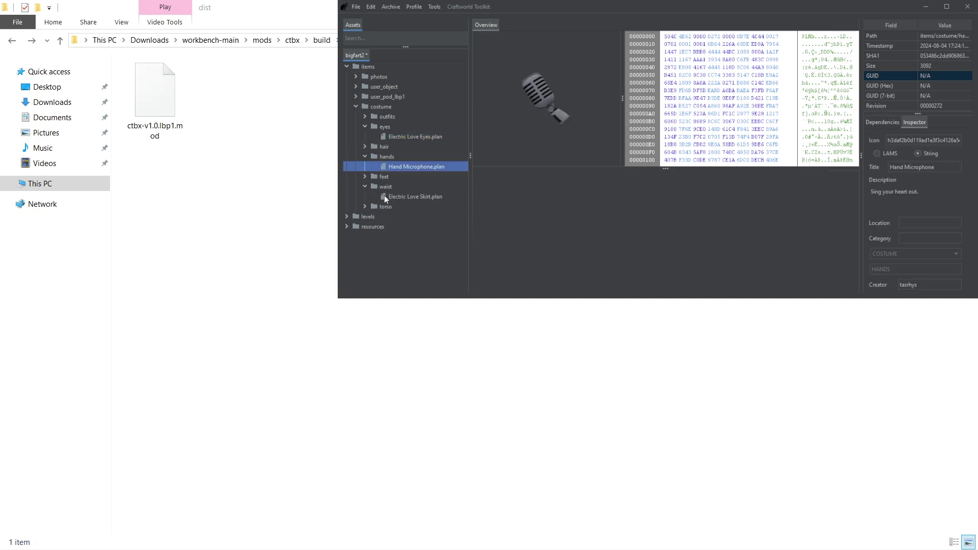
pyautogui.click(385, 197)
pyautogui.click(365, 206)
pyautogui.click(392, 216)
pyautogui.click(365, 176)
pyautogui.click(365, 147)
pyautogui.click(388, 116)
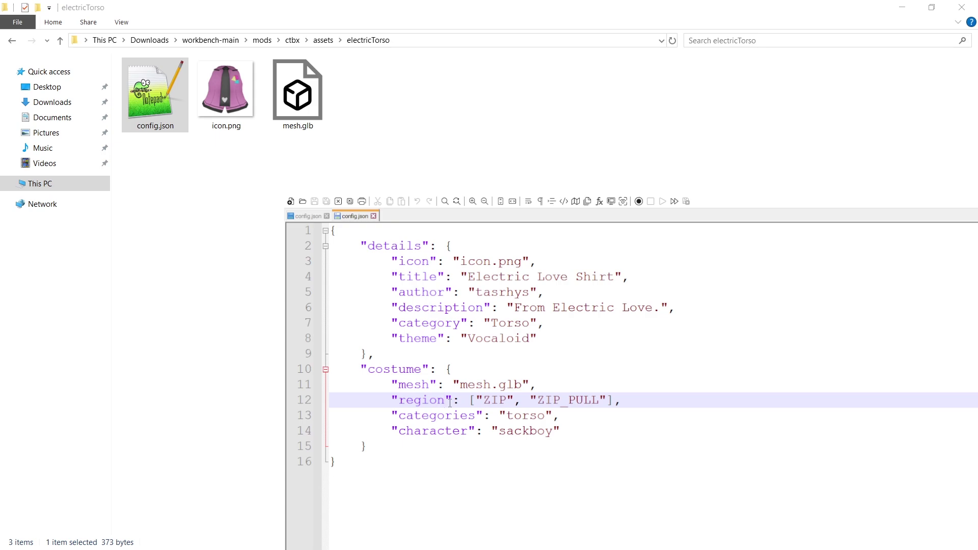
# Rename the "region" key to "regions" in electricTorso's config.json and save it, and make the same change in electricMic's config.json
pyautogui.write('s')
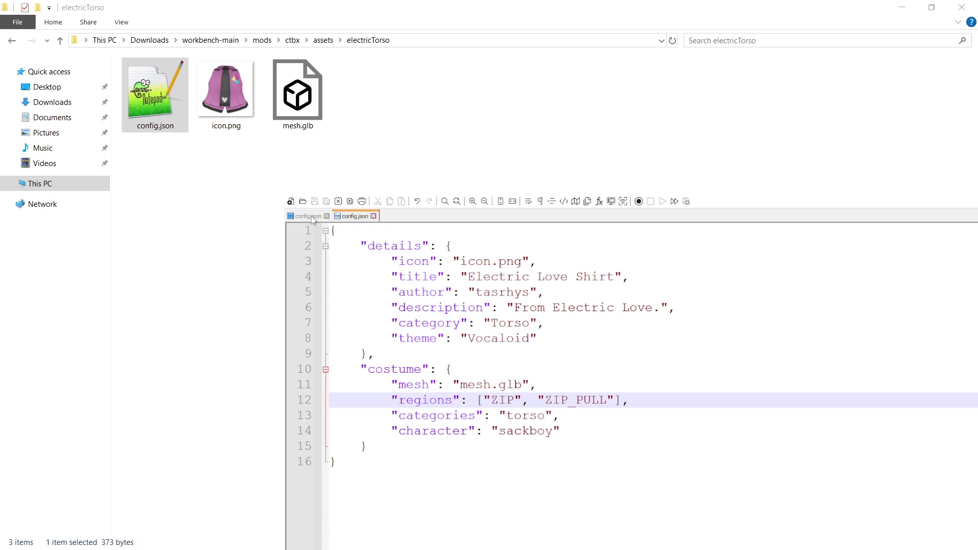
pyautogui.hotkey('ctrl', 's')
pyautogui.click(301, 215)
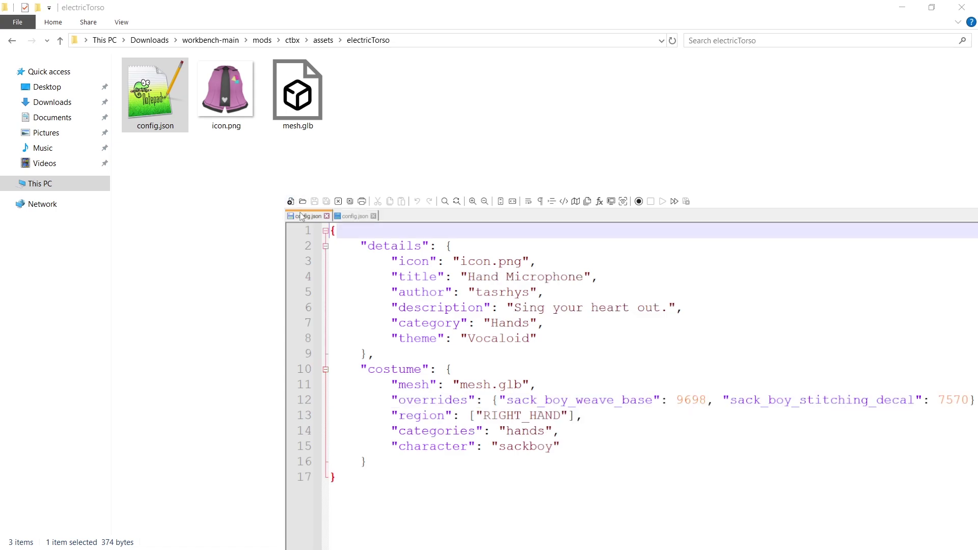
pyautogui.click(447, 415)
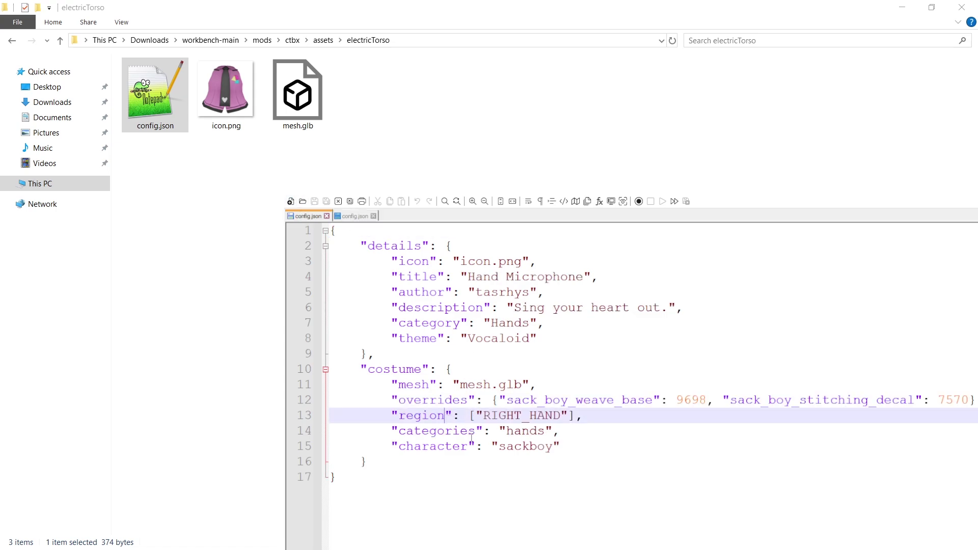
pyautogui.write('s')
pyautogui.click(590, 442)
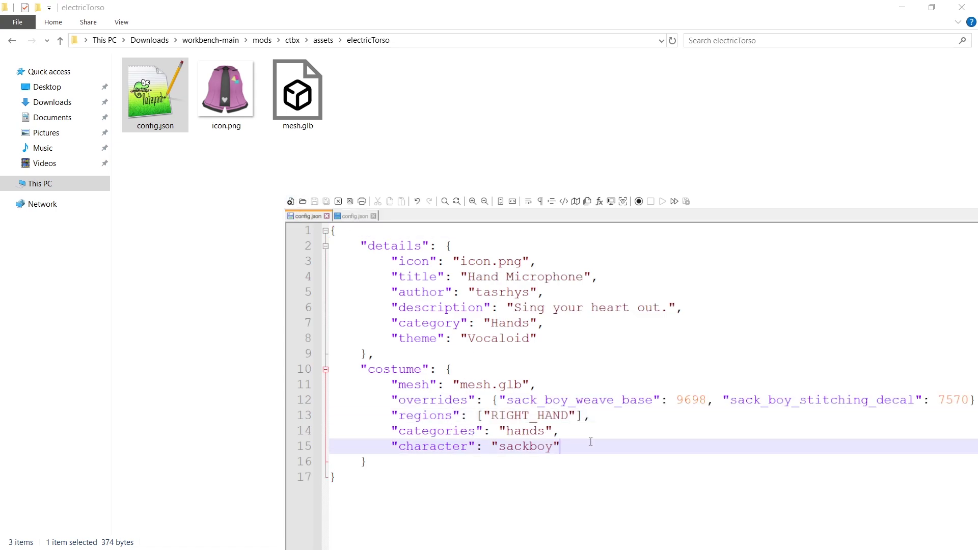